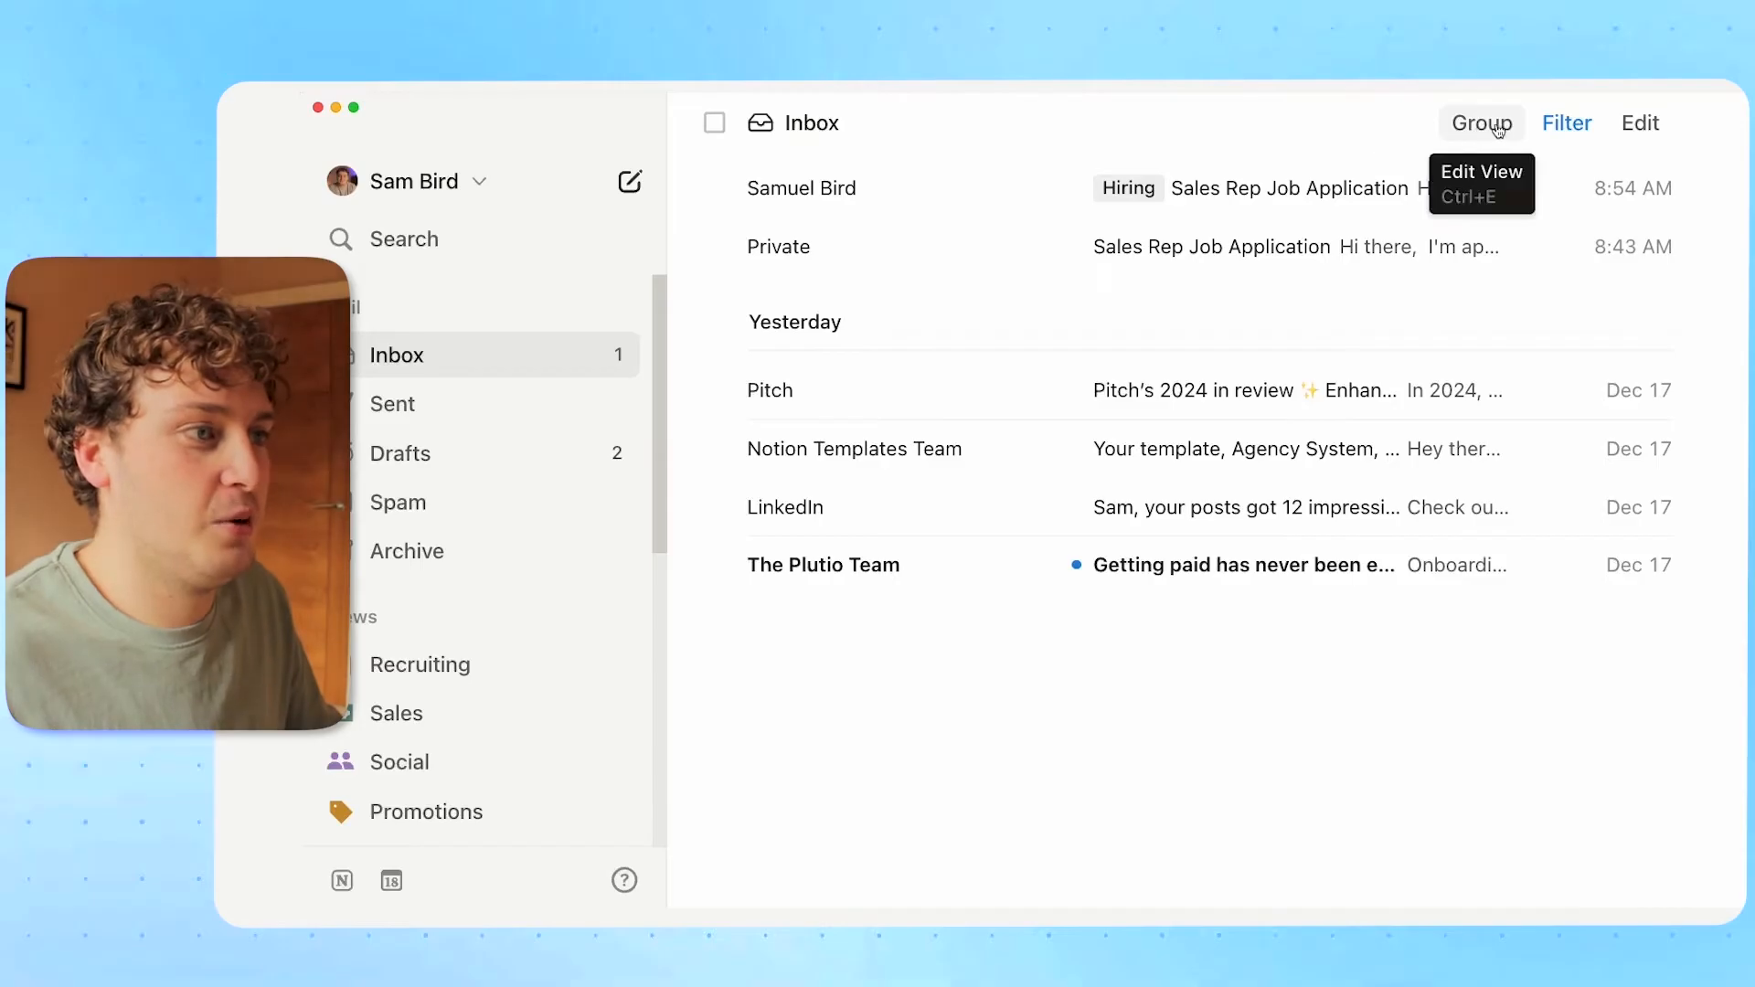
Examine the inbox's view properties, including the options of the Label and Category [Gmail] properties.
click(1644, 125)
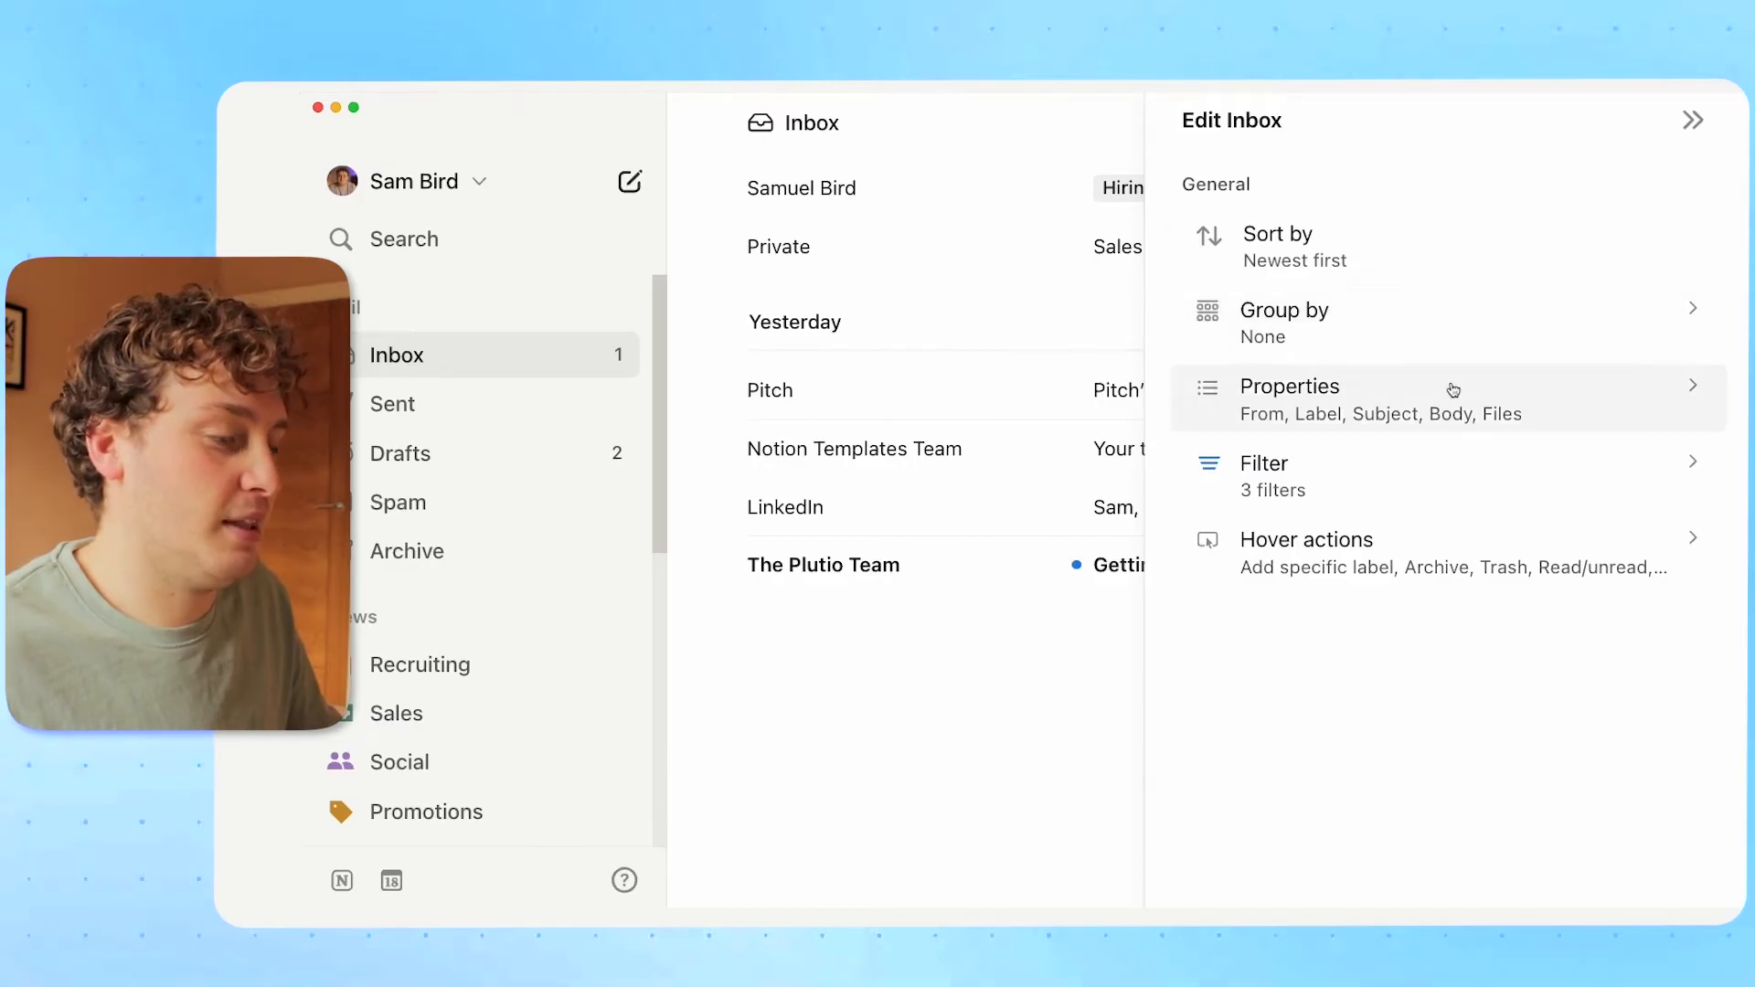
click(1364, 412)
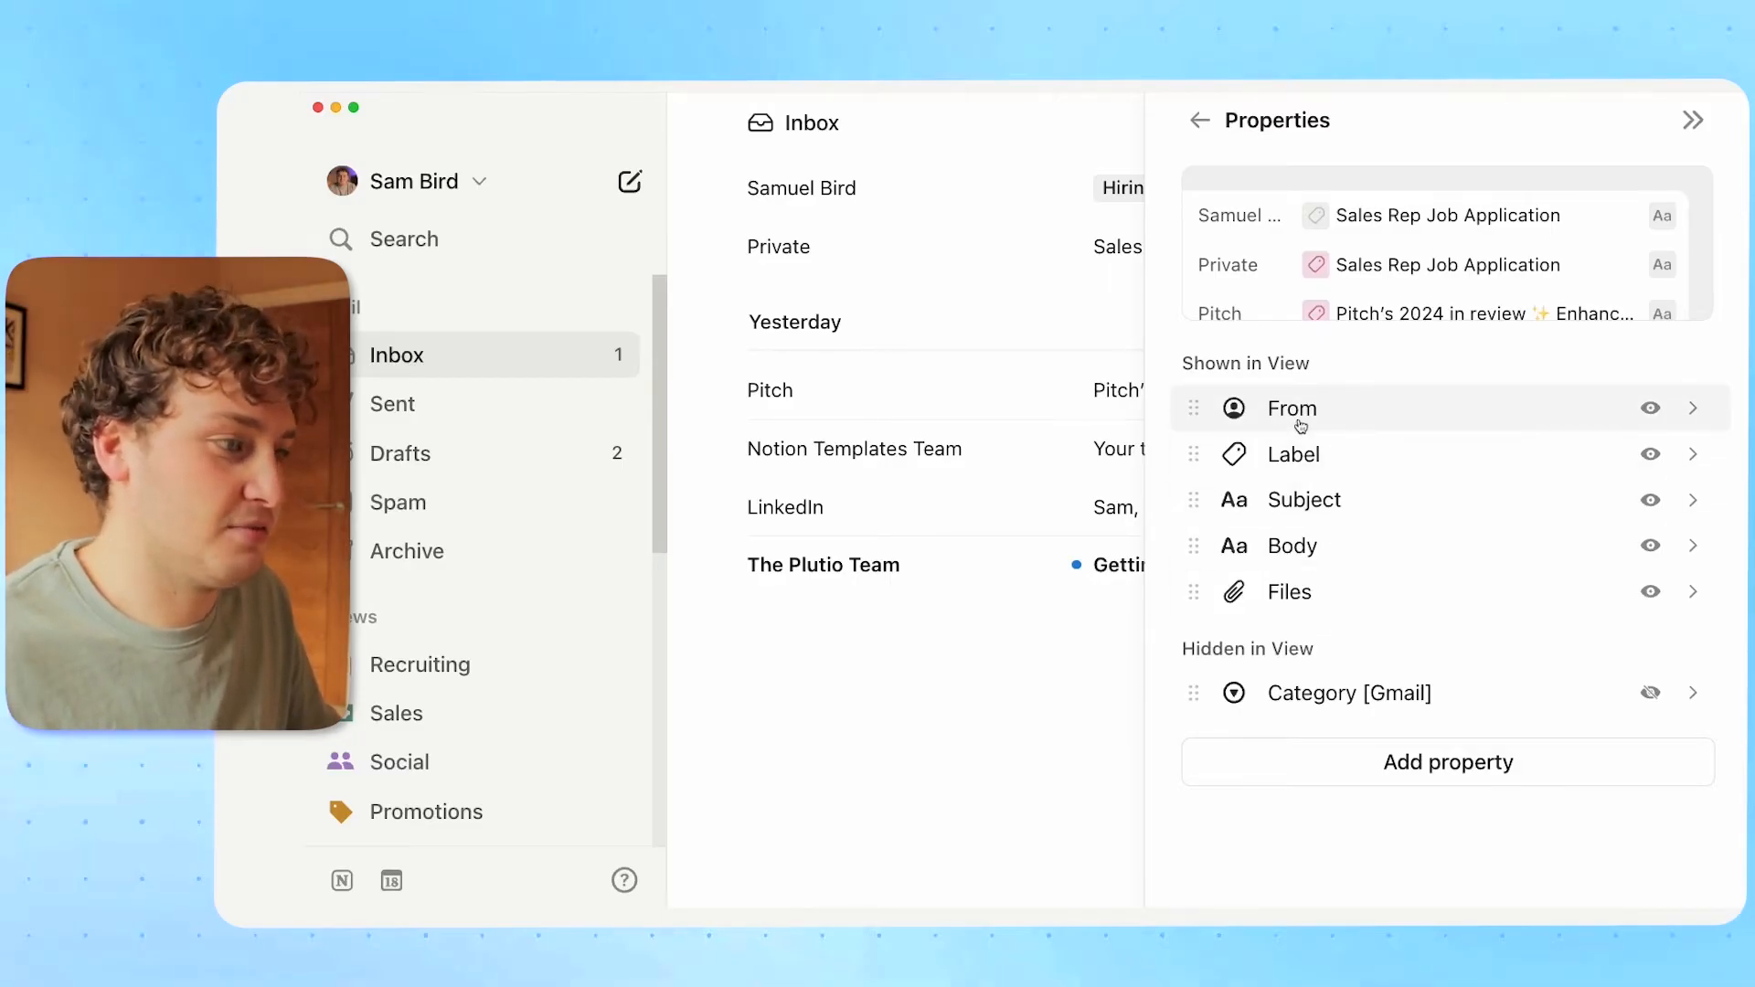
click(1295, 454)
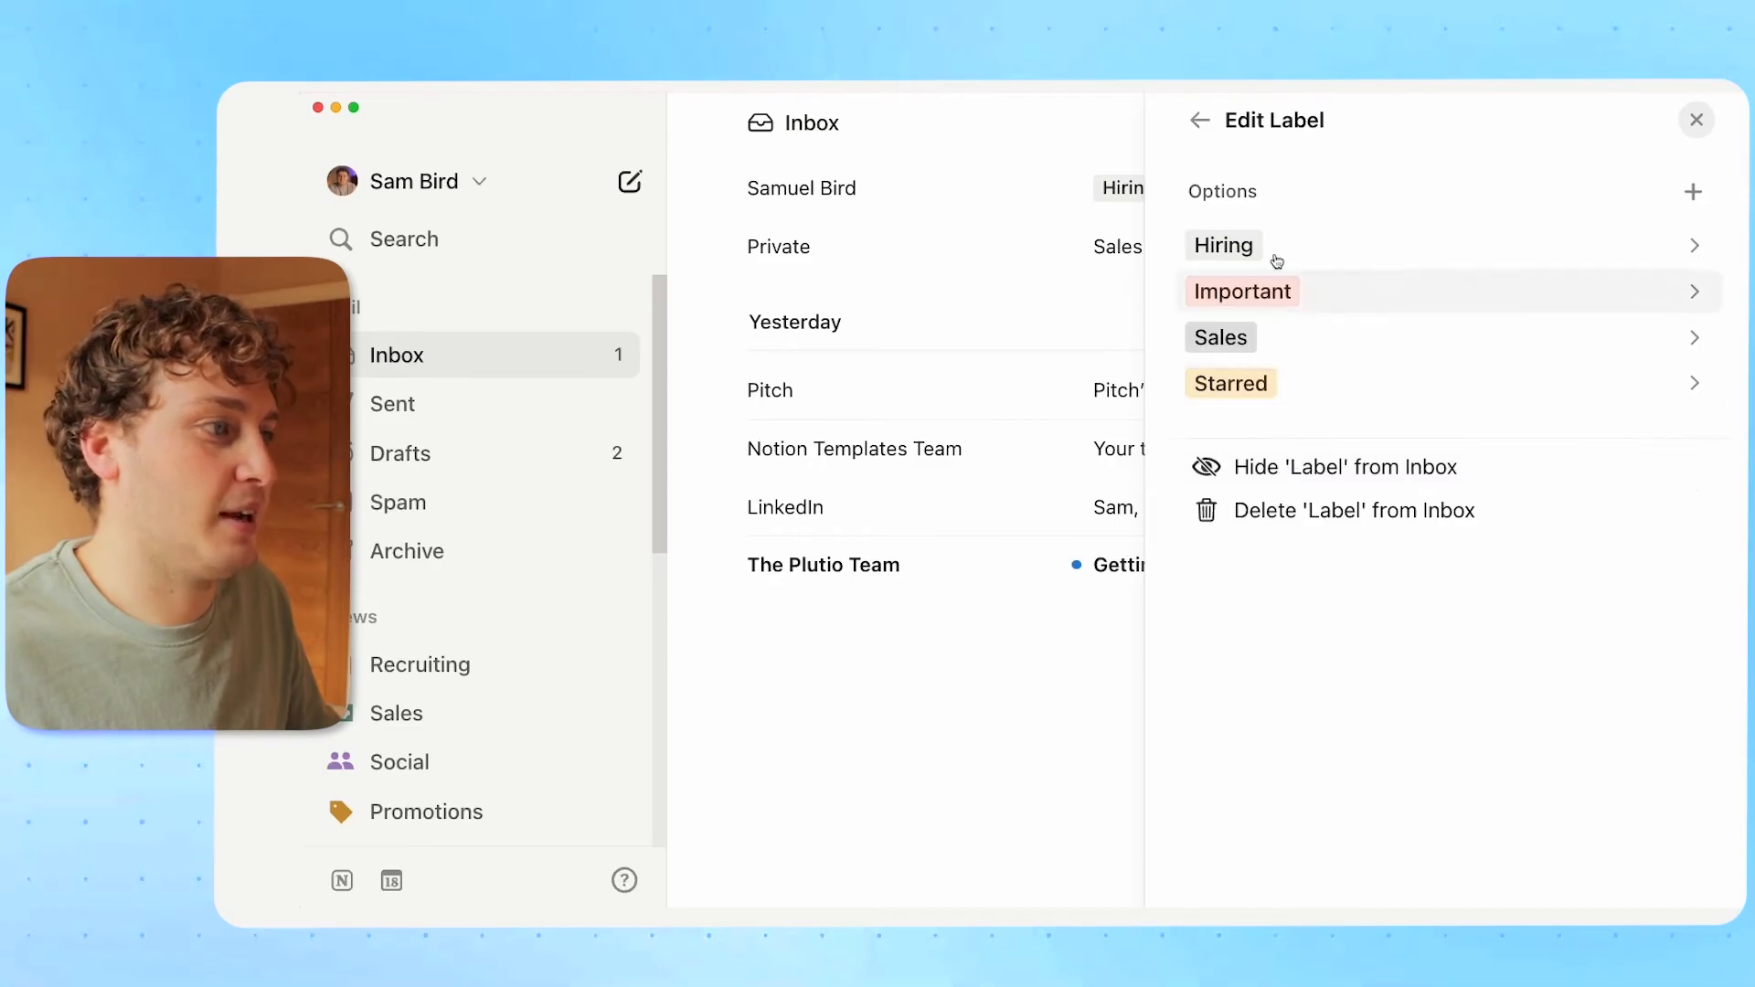
click(1198, 122)
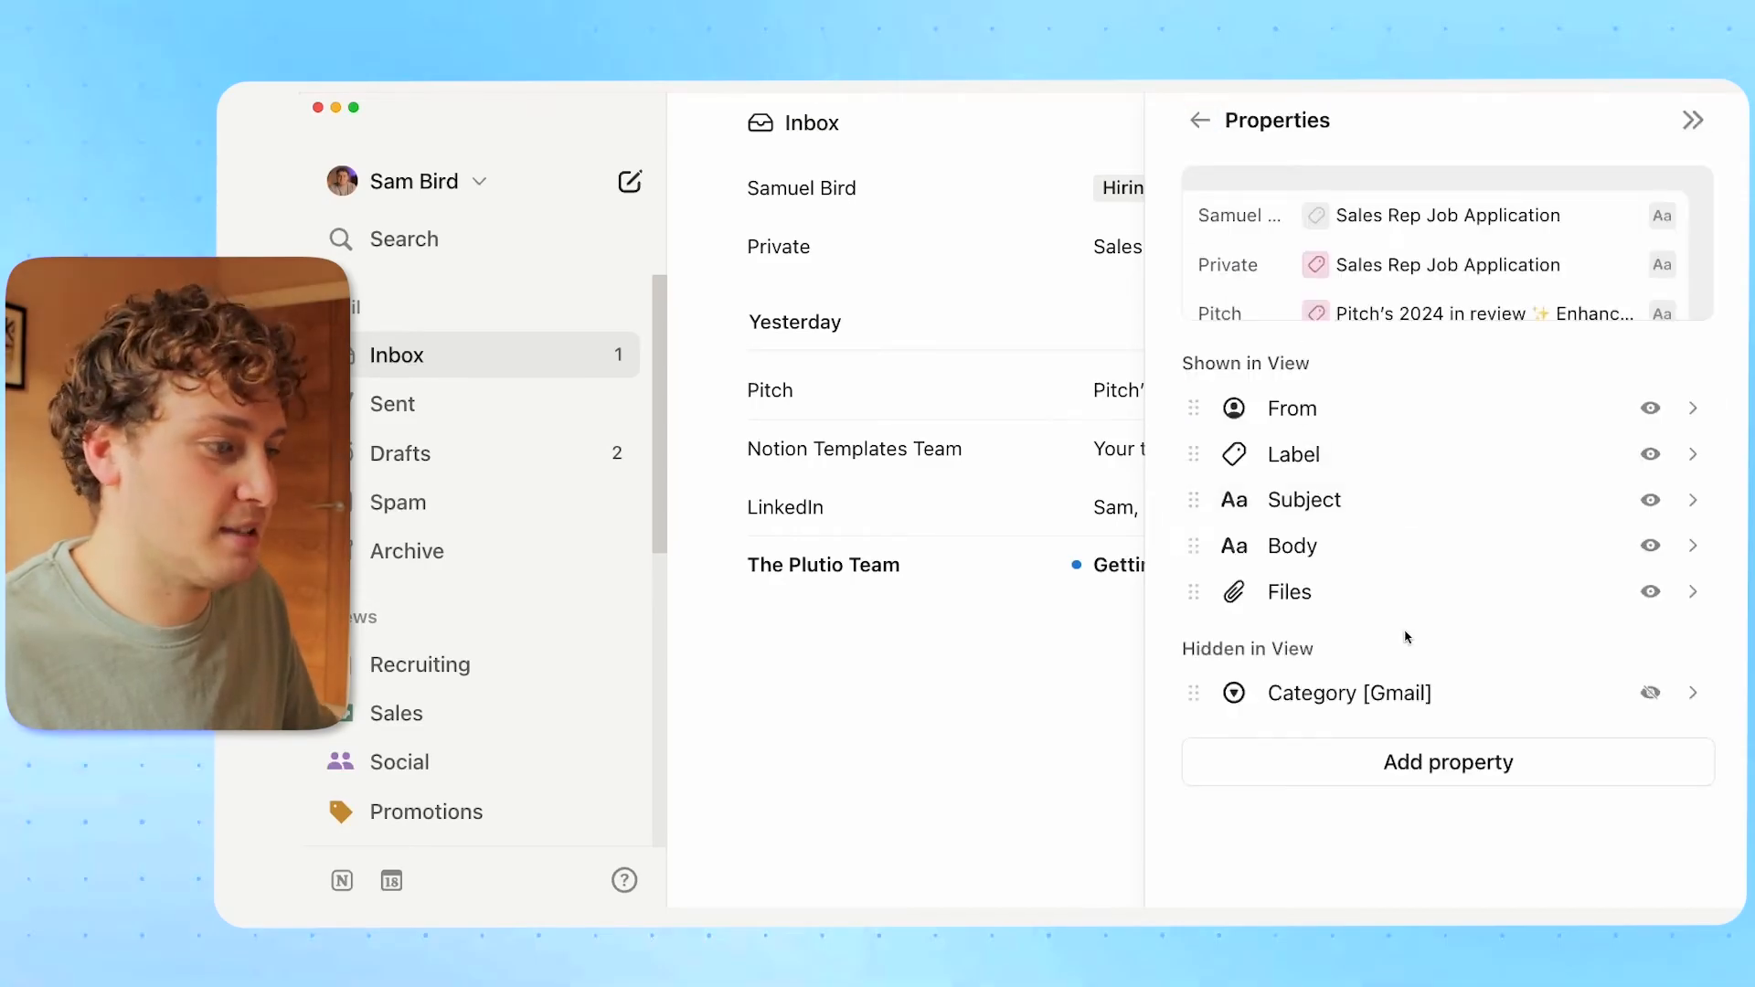
click(1351, 697)
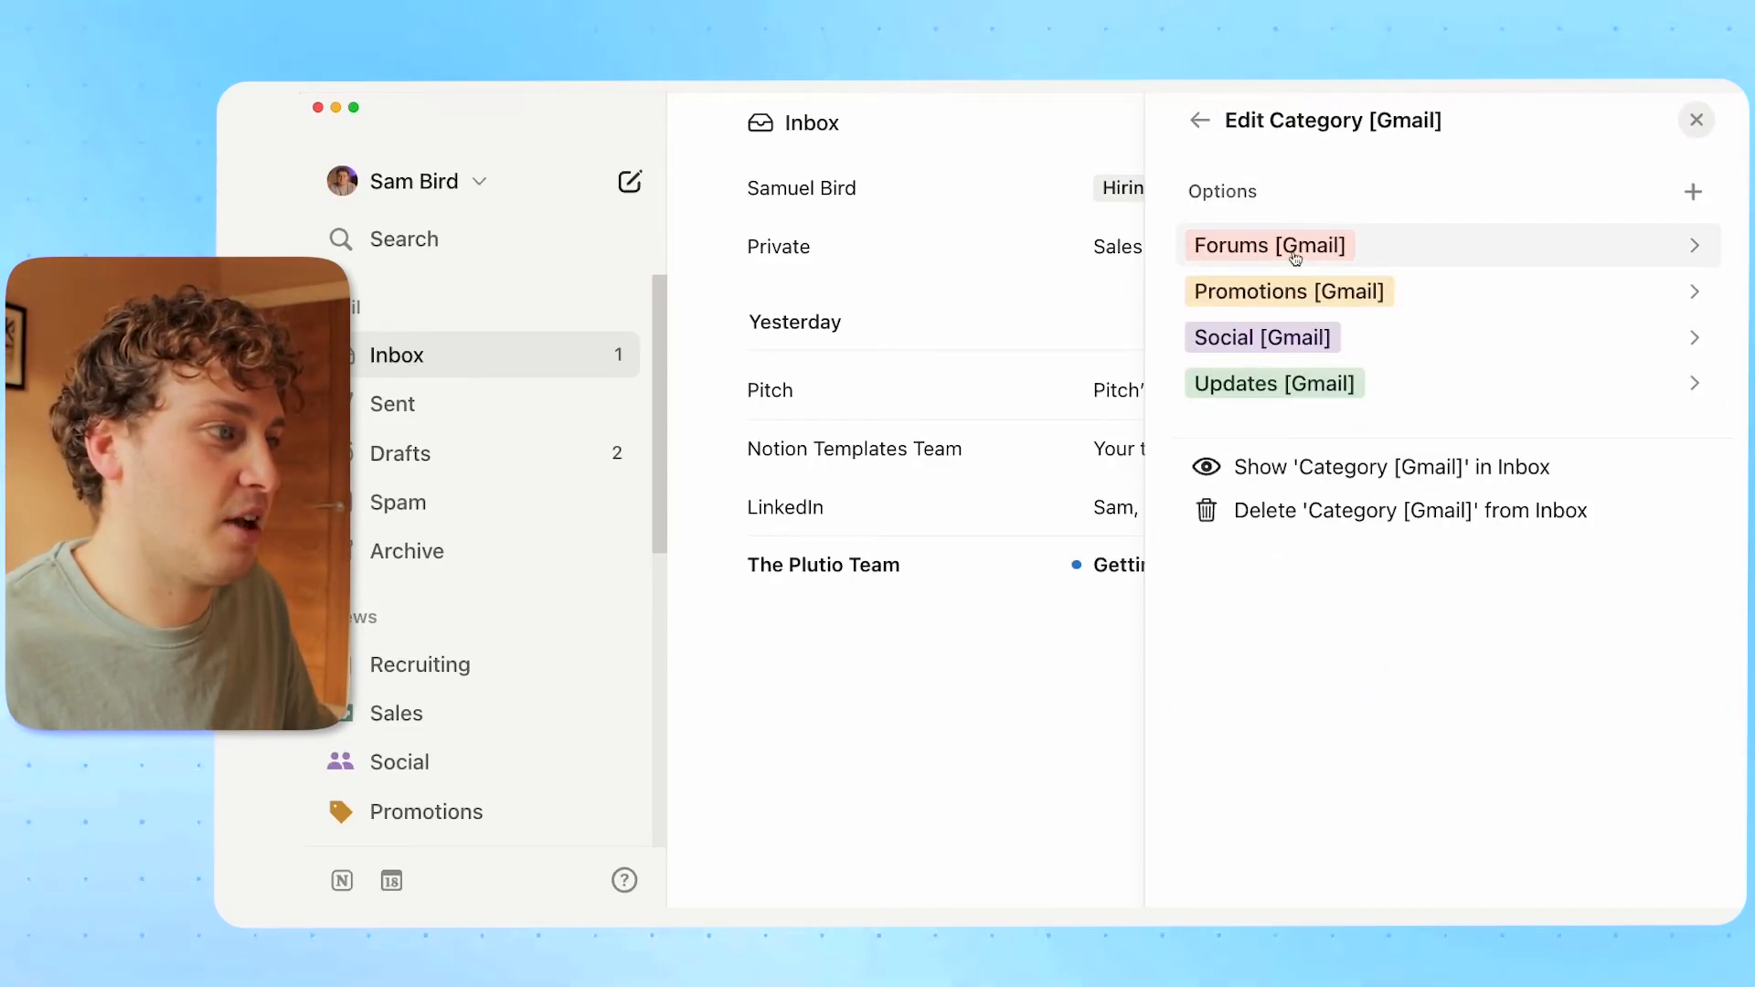
click(1204, 126)
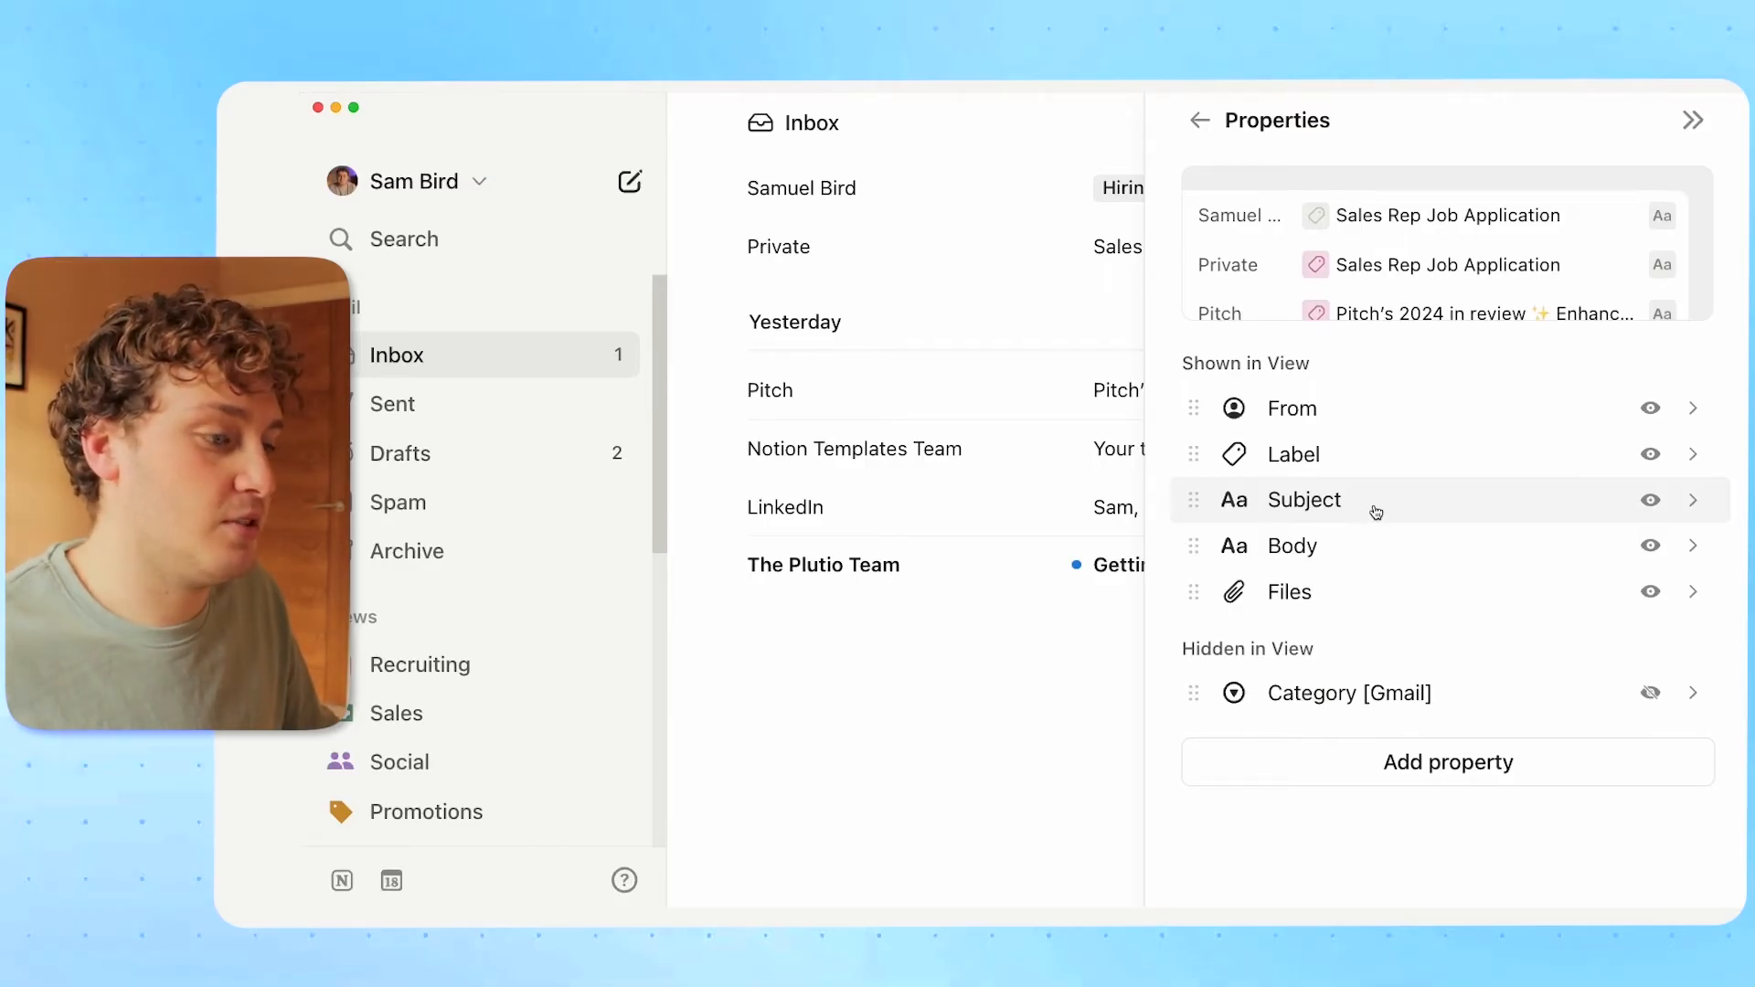
Look through the property types that can be added to the inbox, and close the view editor without adding any.
click(1409, 771)
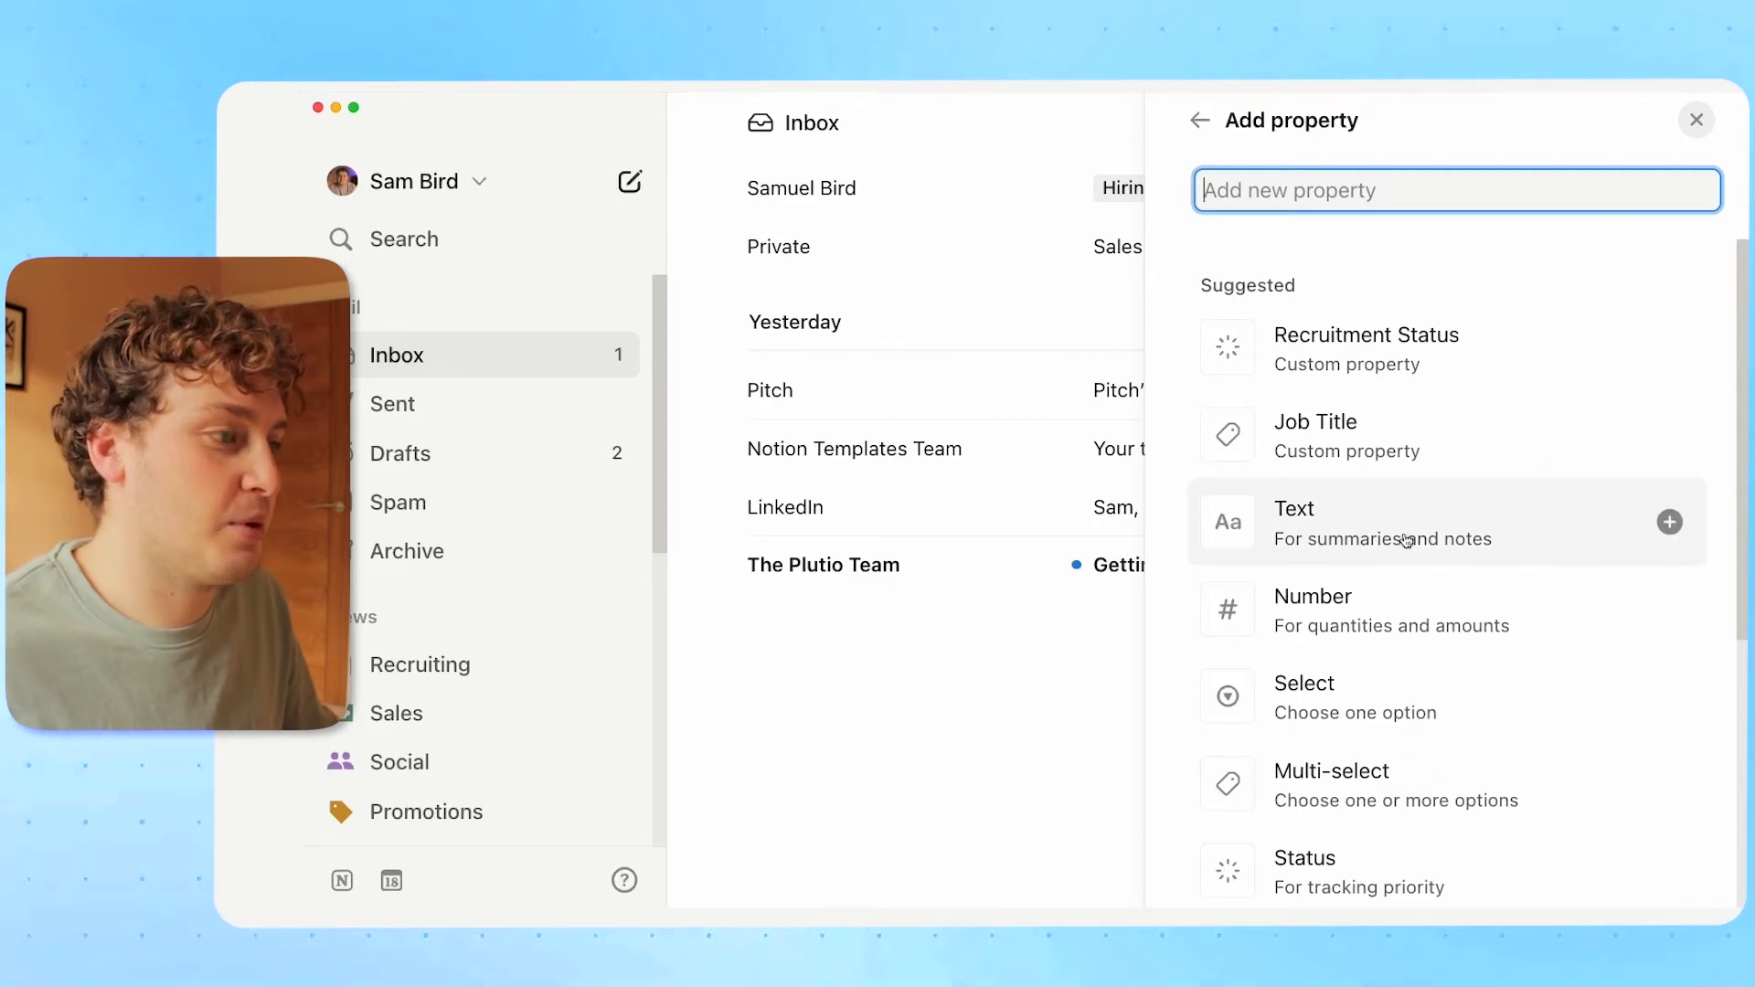
scroll(1413, 547, down, 1)
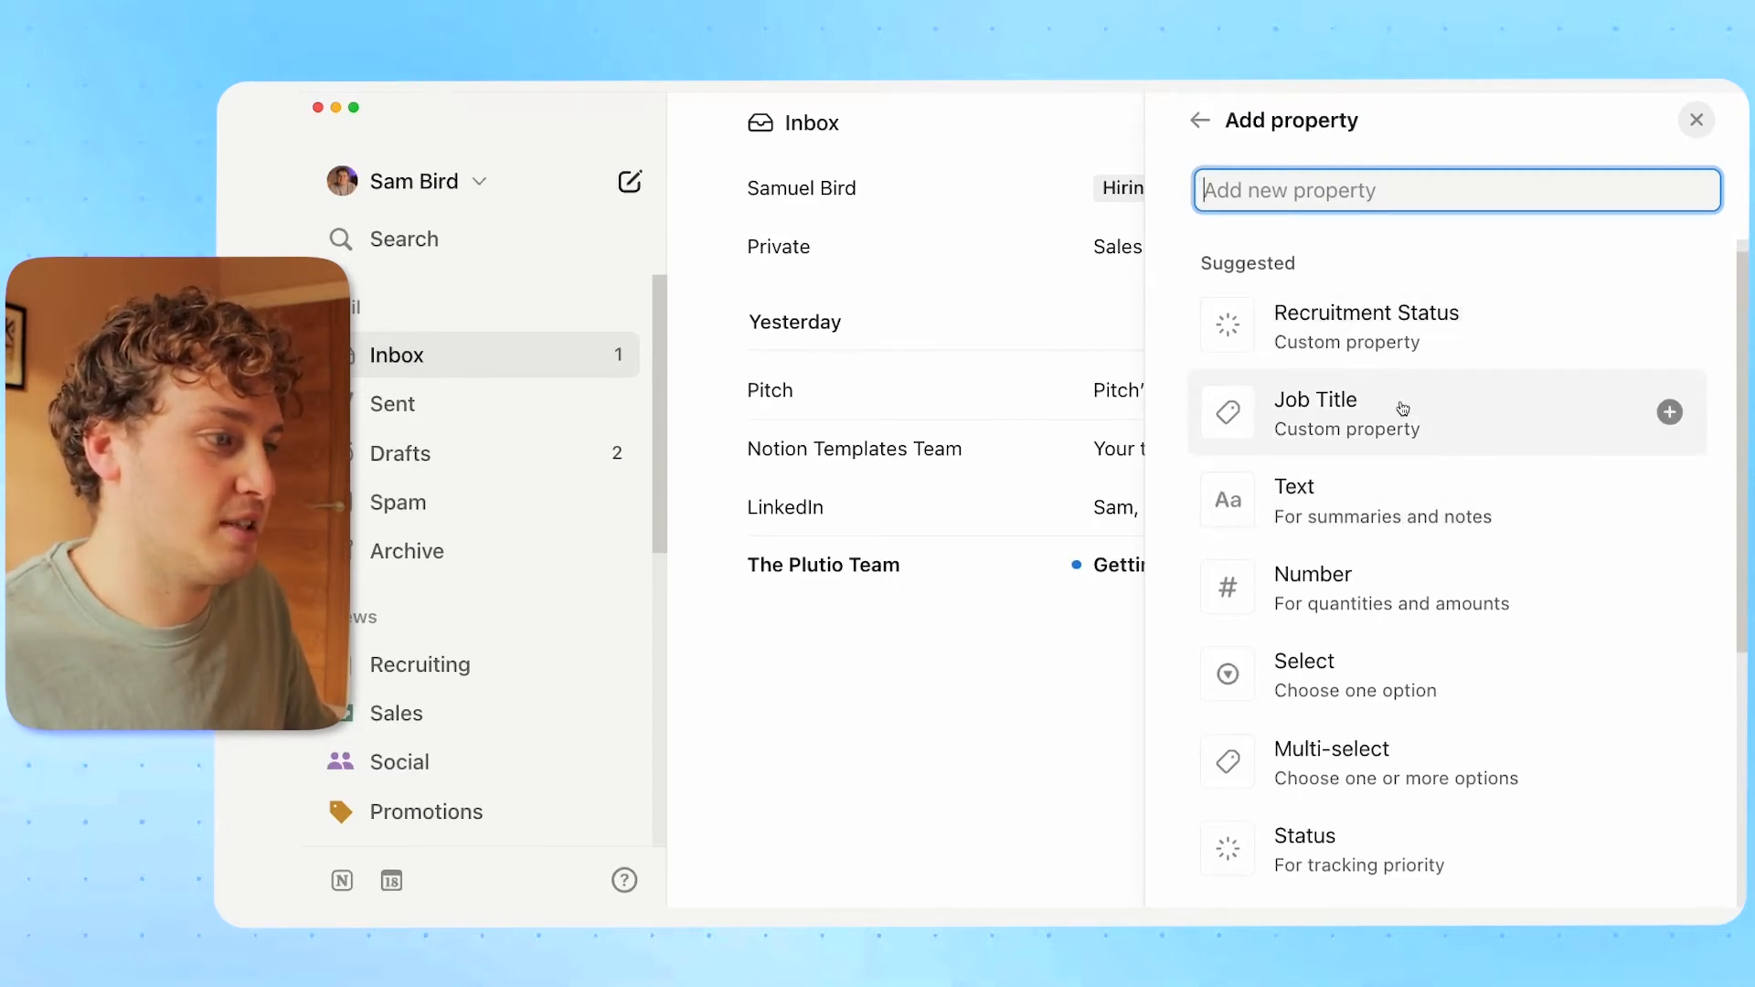
scroll(1454, 448, down, 5)
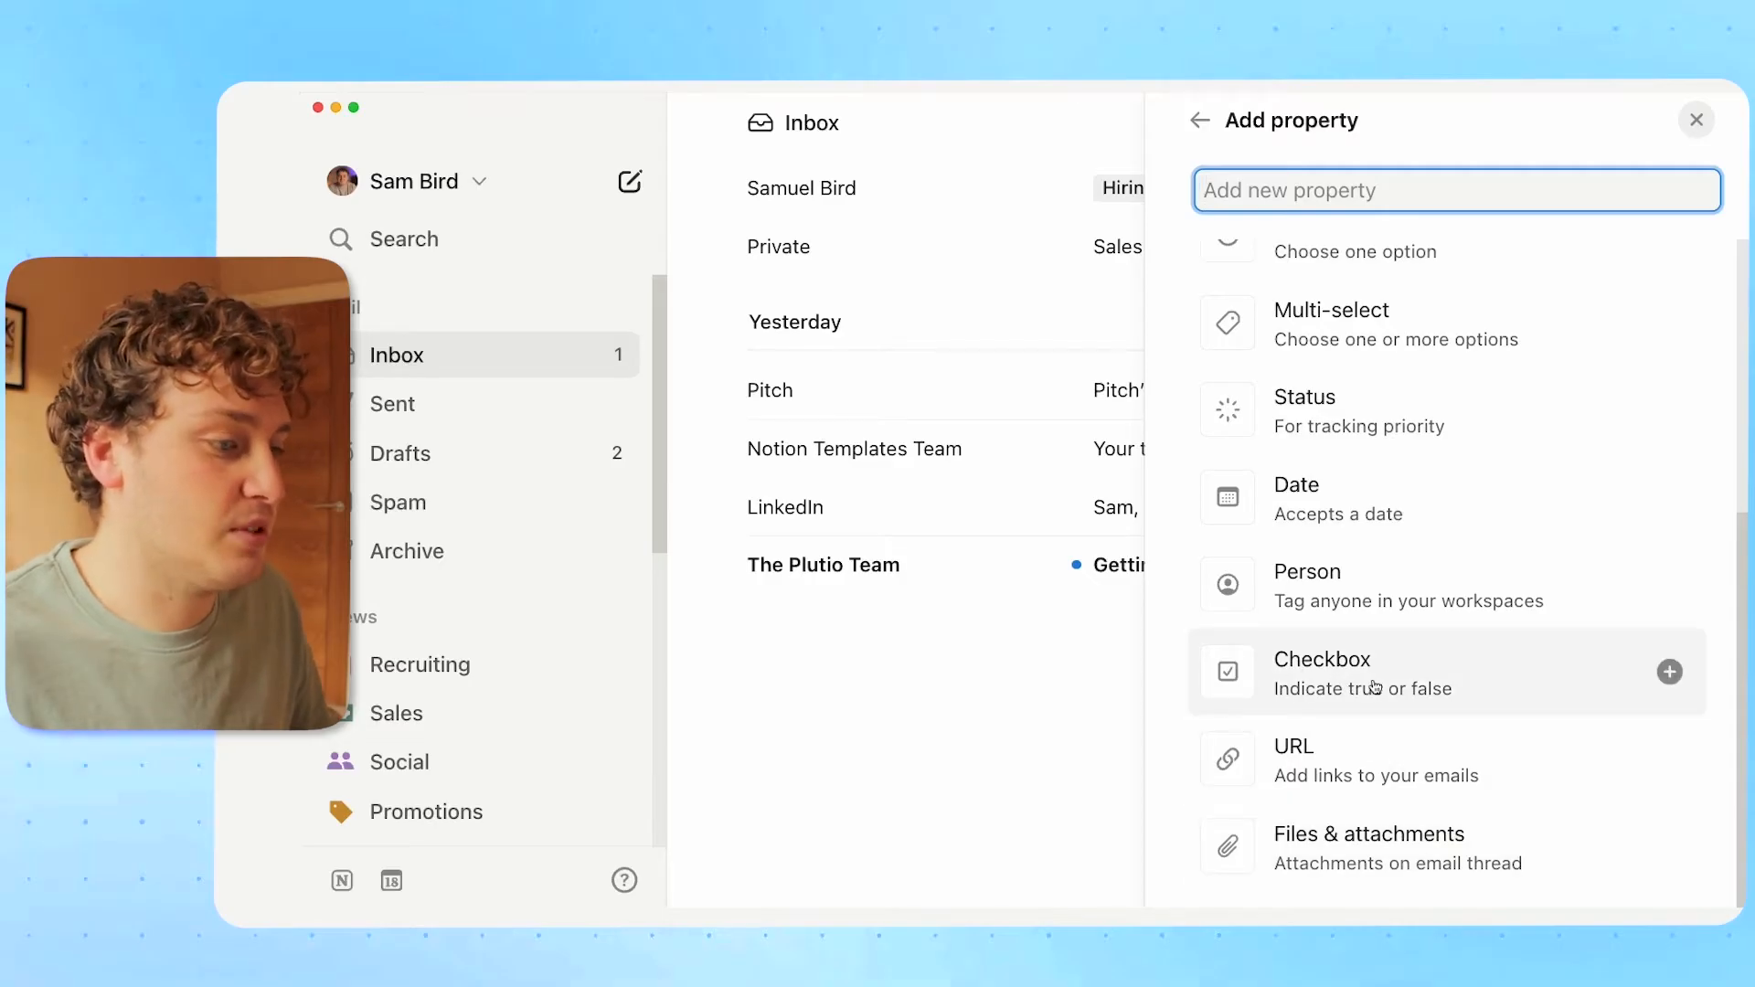
scroll(1385, 585, up, 1)
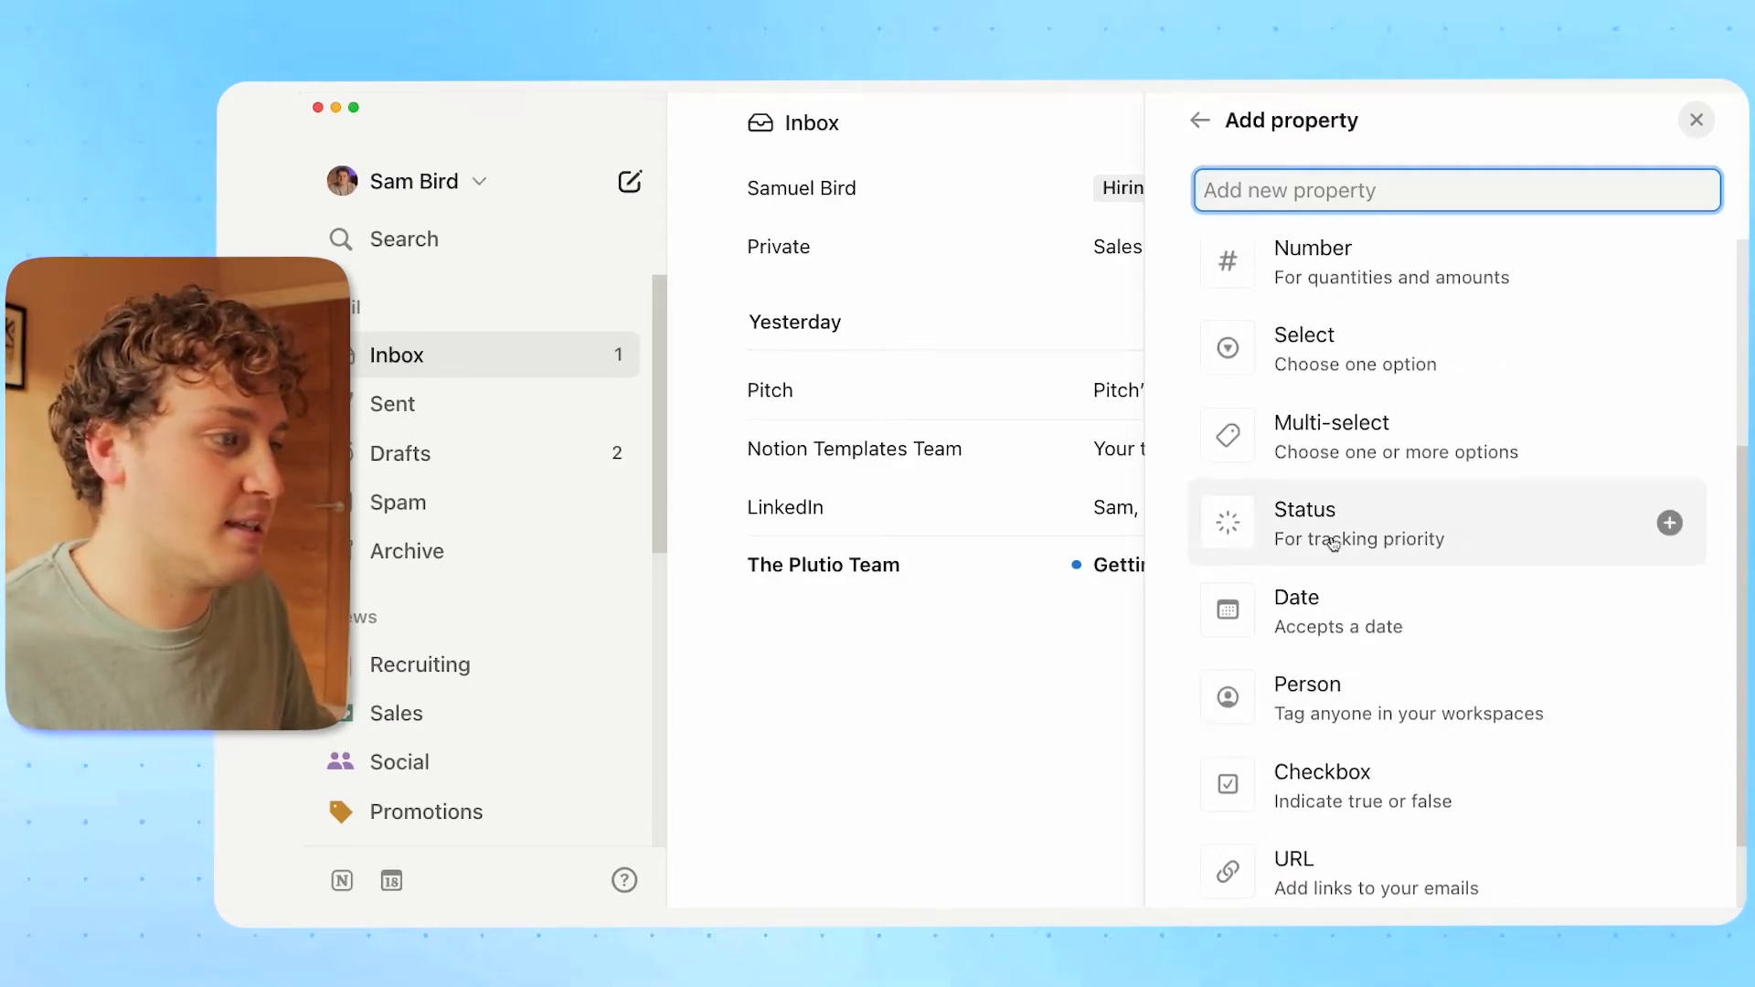
scroll(1344, 531, up, 1)
scroll(1358, 420, up, 1)
scroll(1366, 470, up, 1)
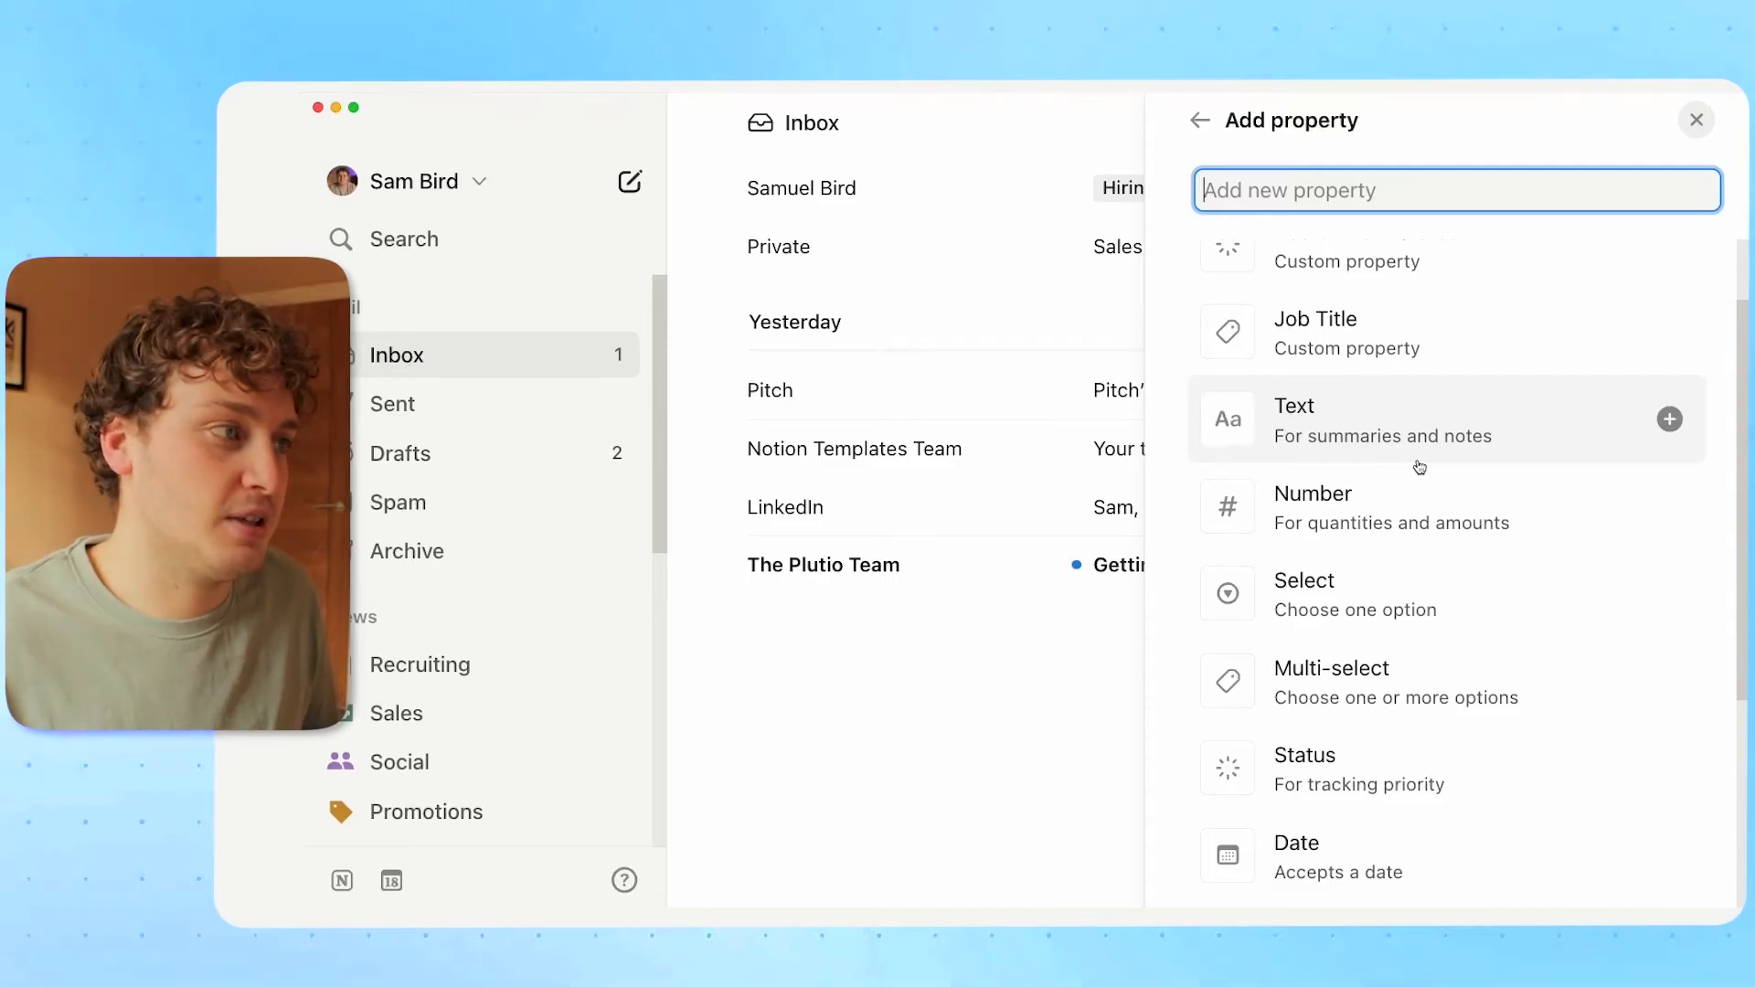
click(1198, 123)
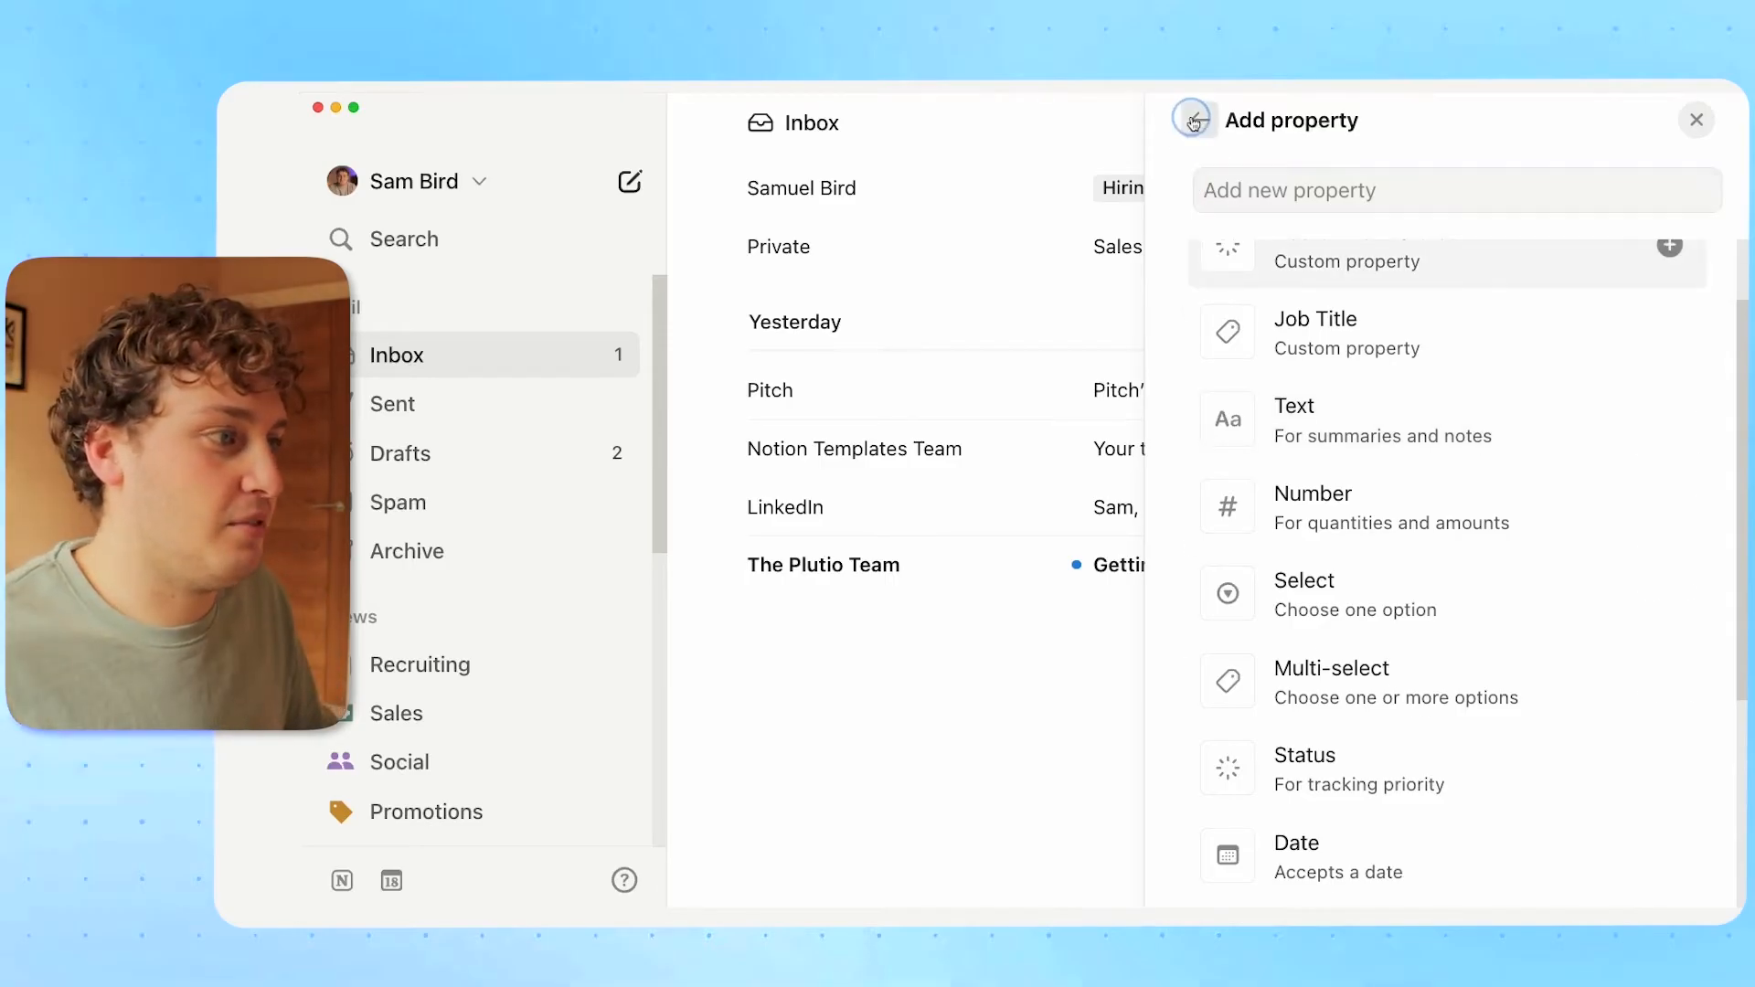
click(1694, 120)
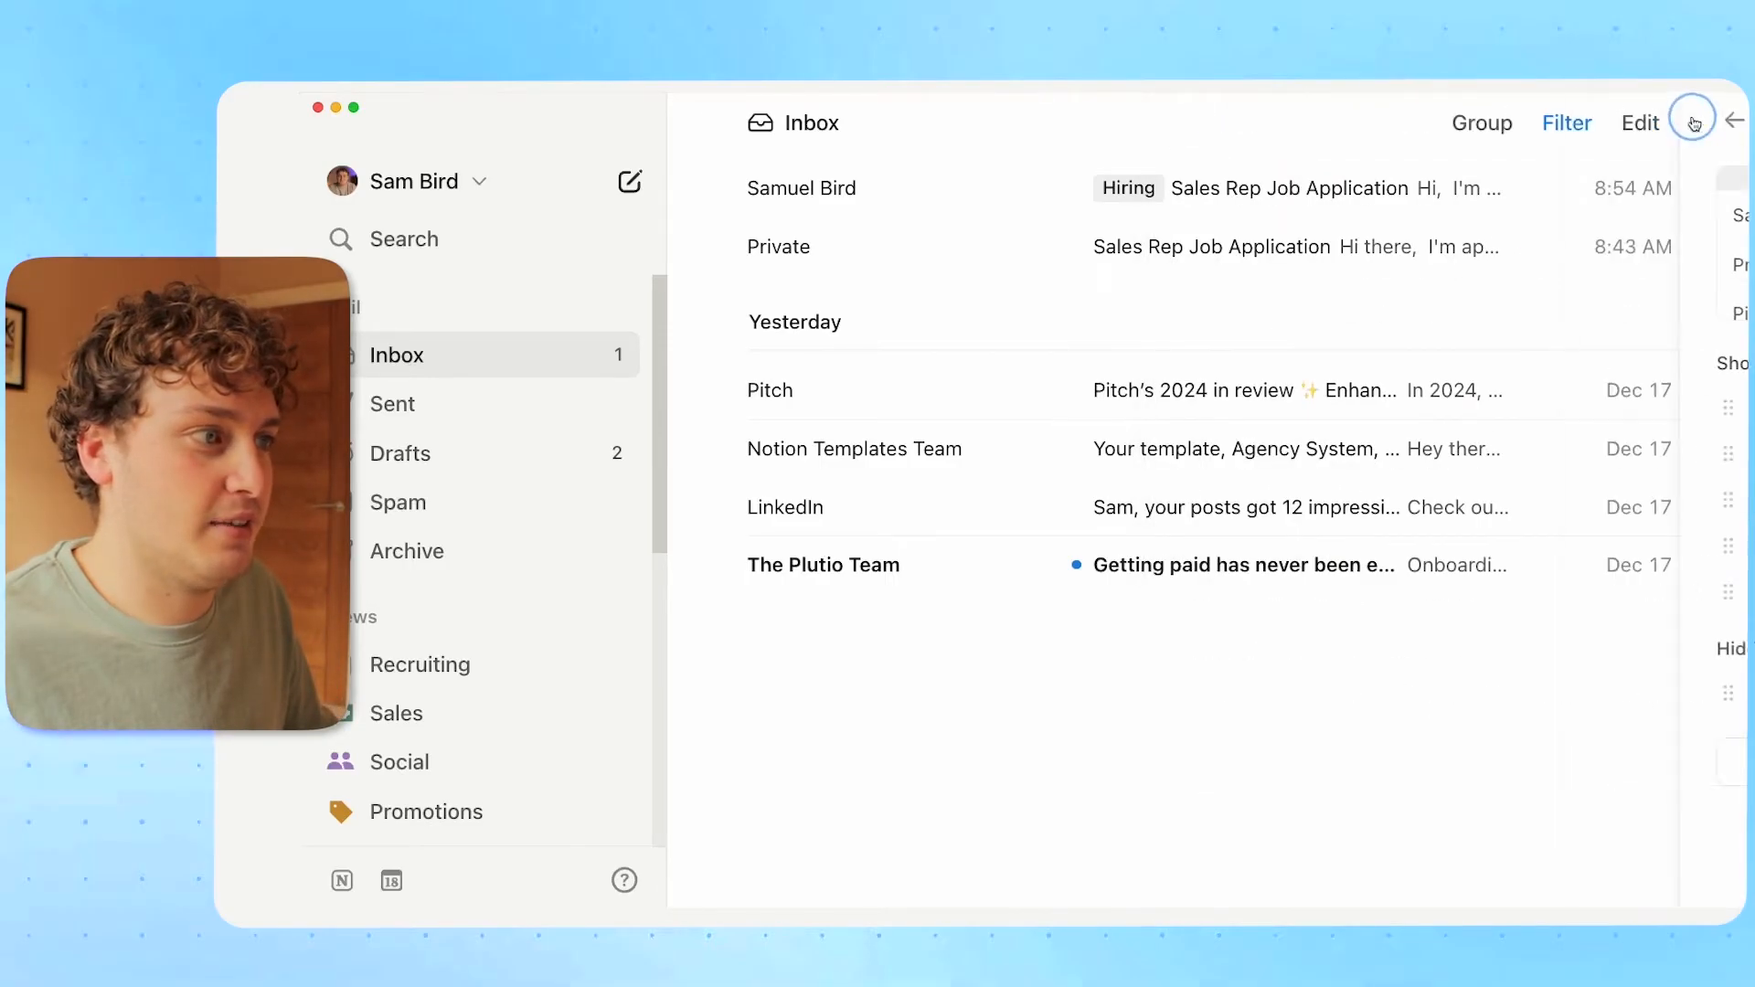
Review the inbox's grouping options, its Mailbox filter and the full list of available filters.
click(1474, 131)
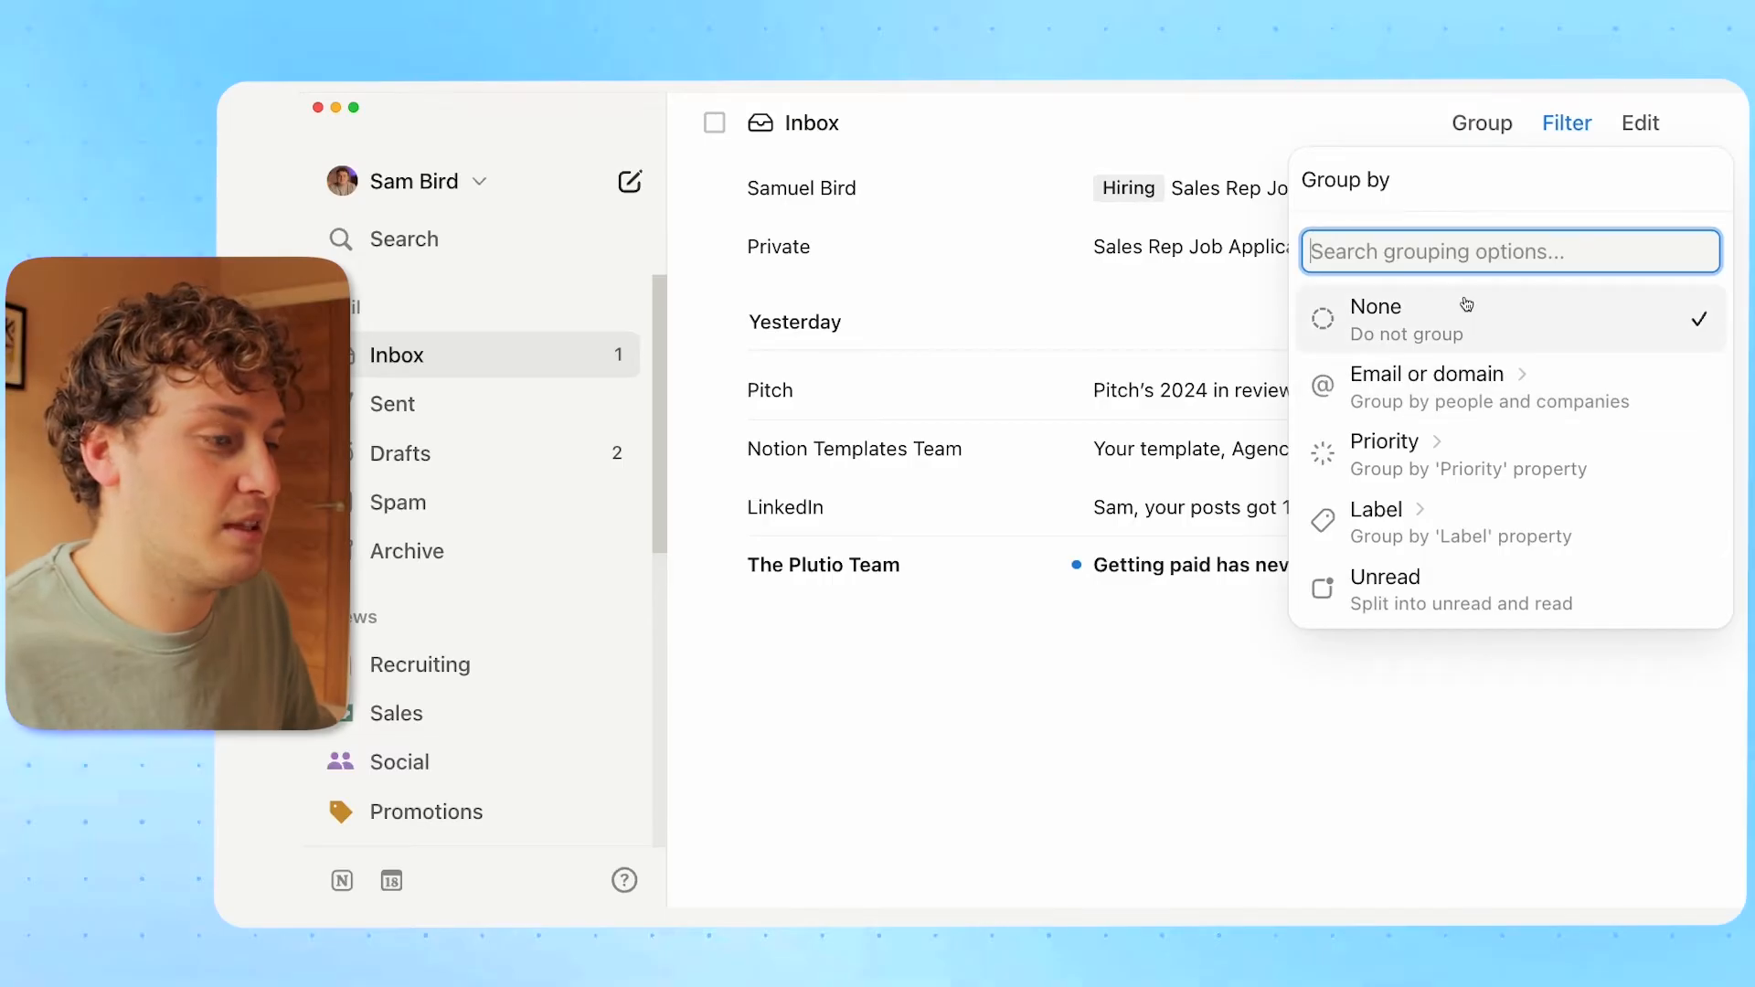
click(1570, 118)
click(1569, 119)
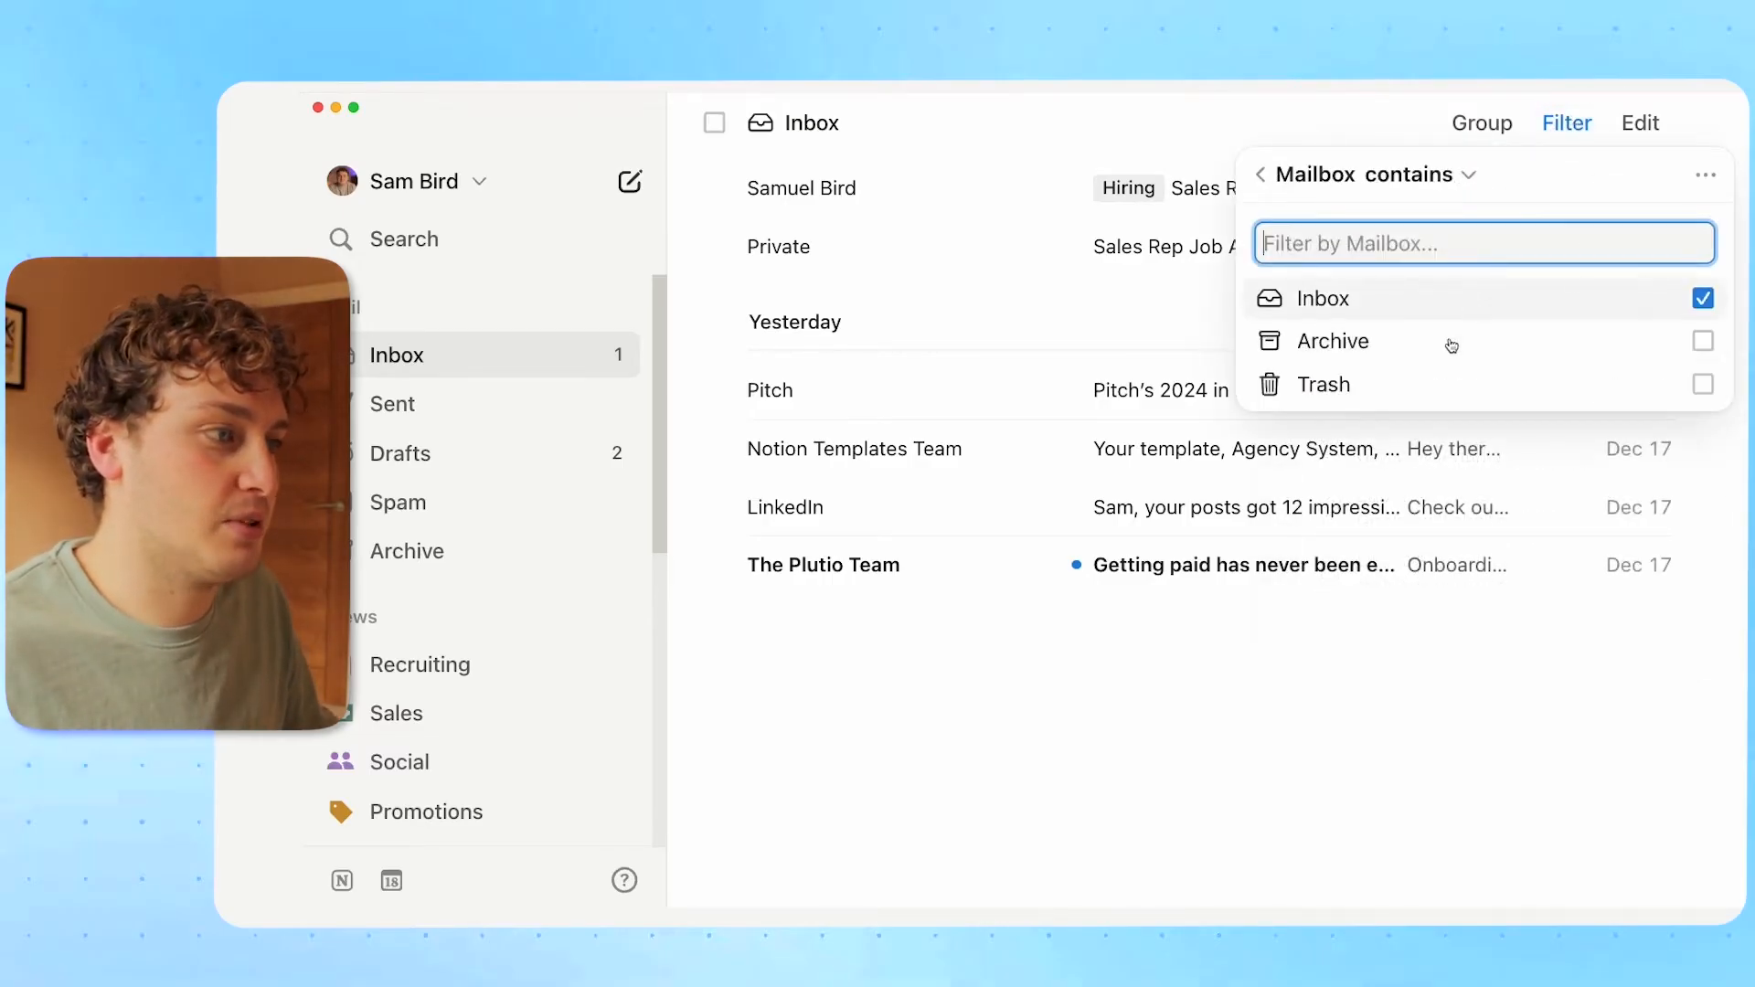
click(1266, 176)
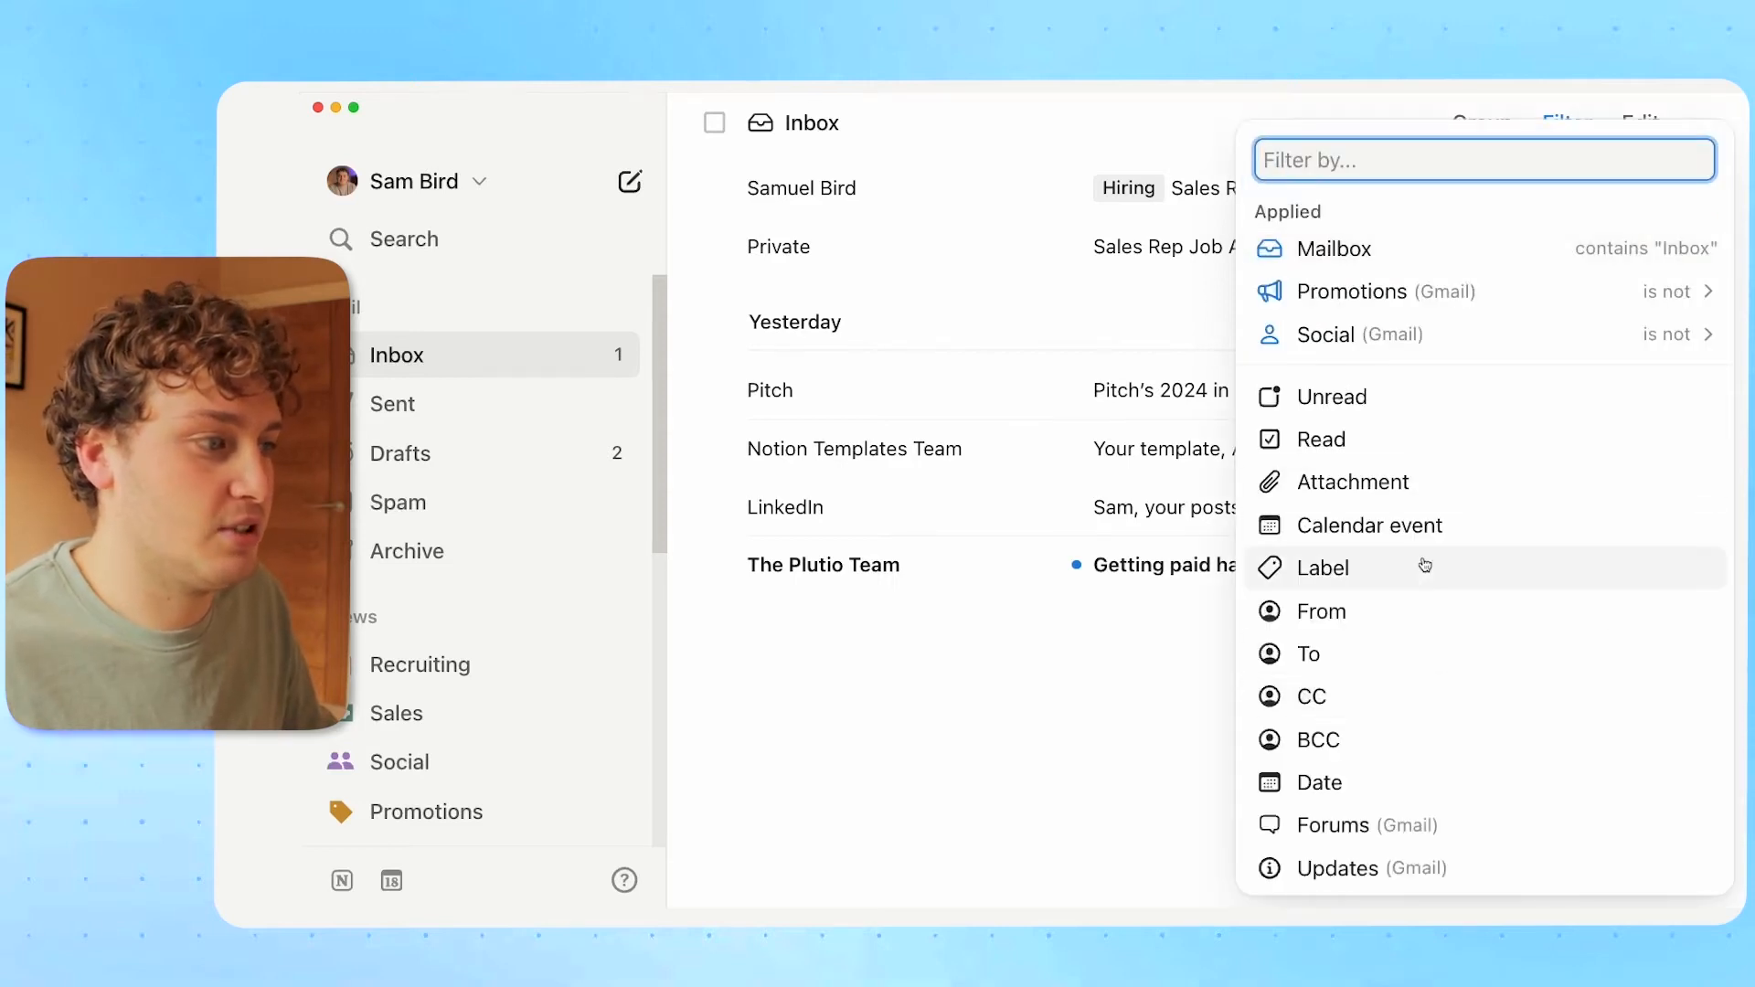
Filter the inbox by Unread, replace that filter with Read, and close the filter list.
click(1317, 397)
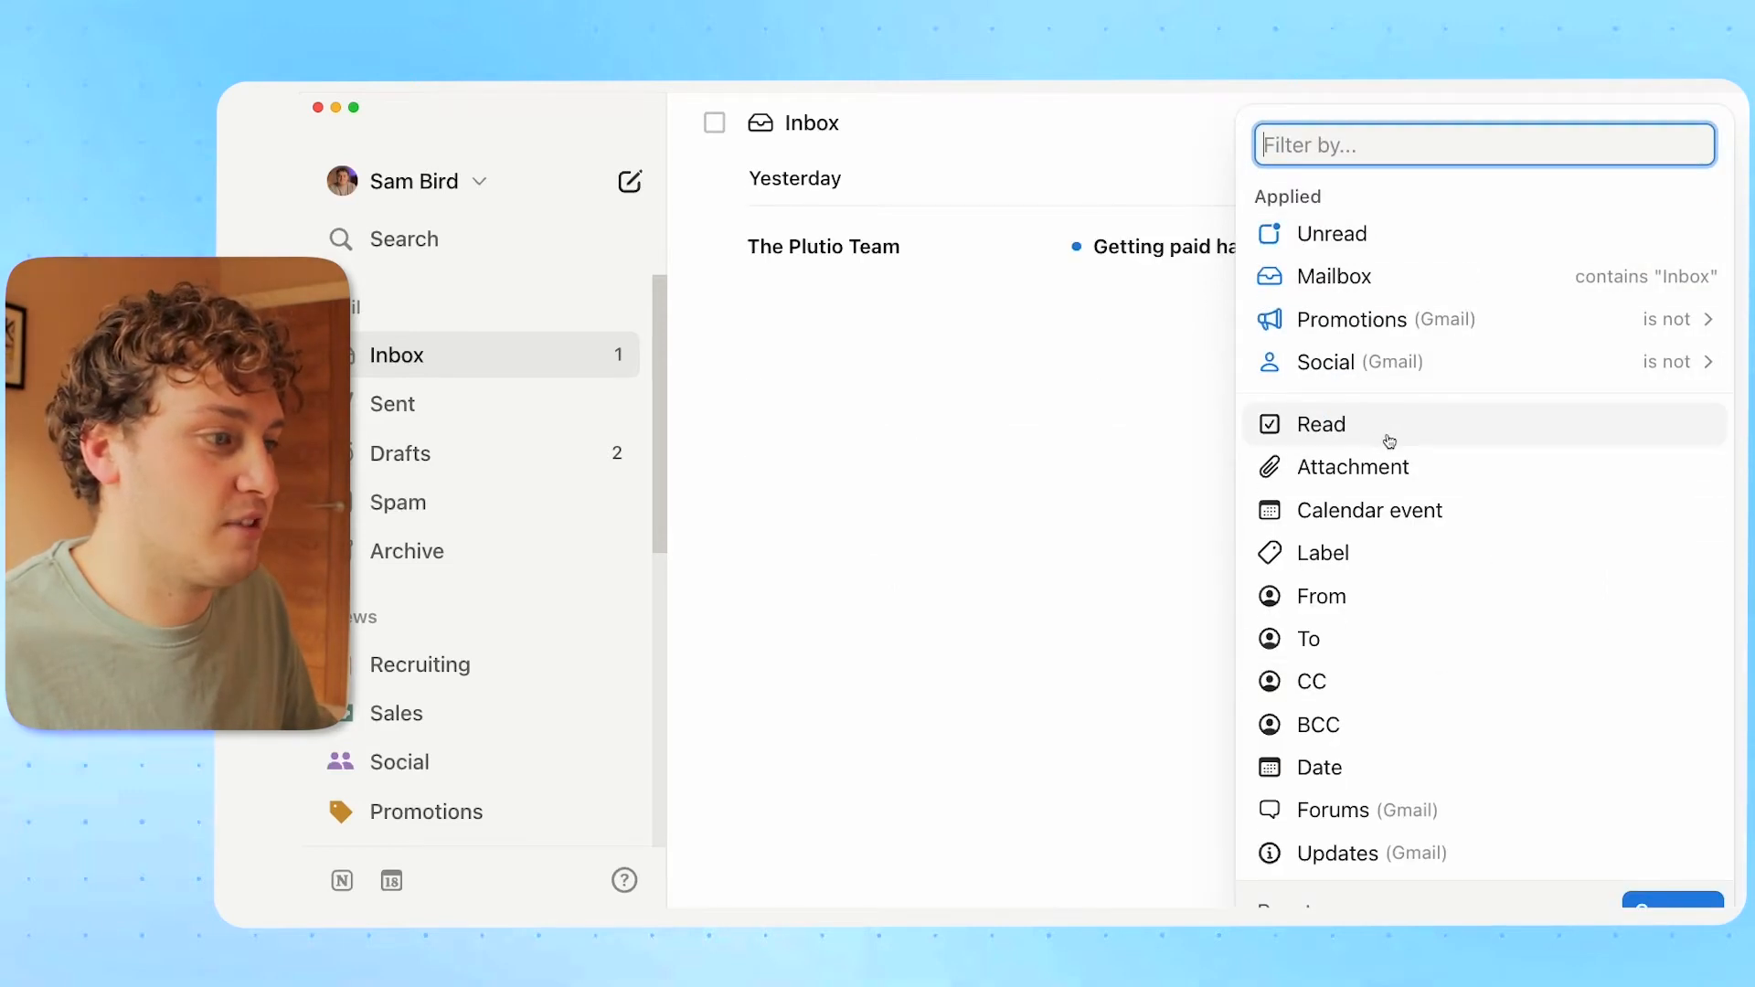
click(1370, 431)
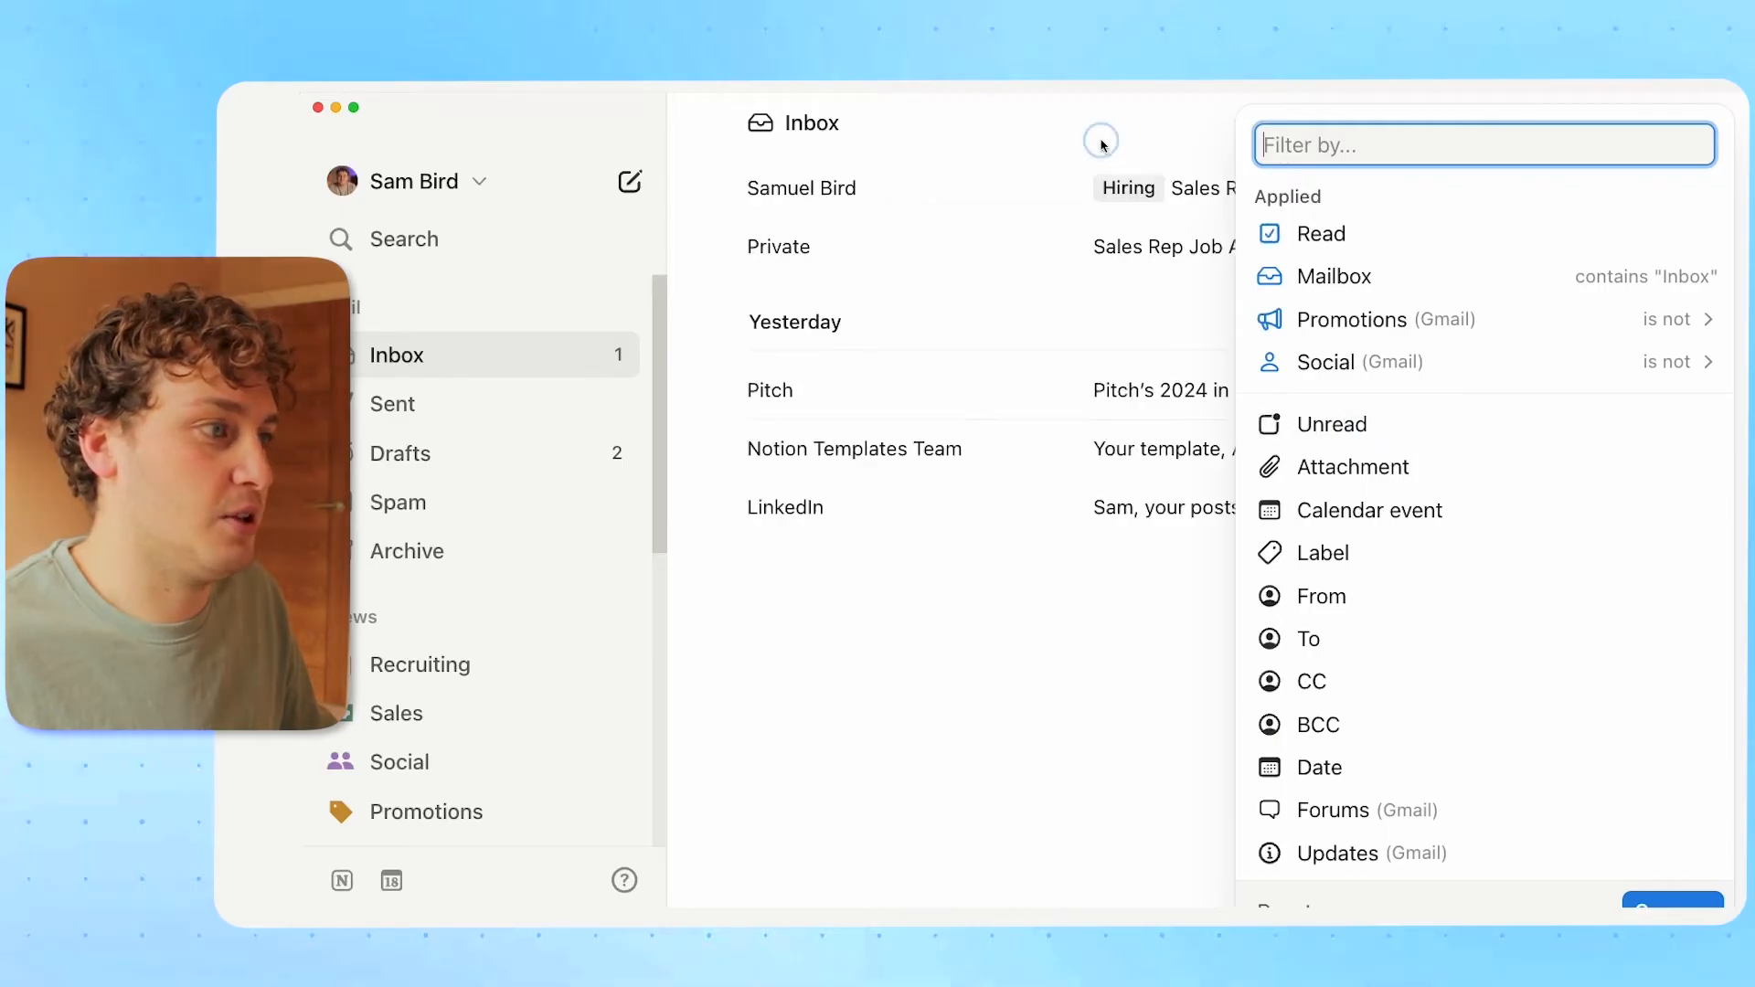
click(1128, 666)
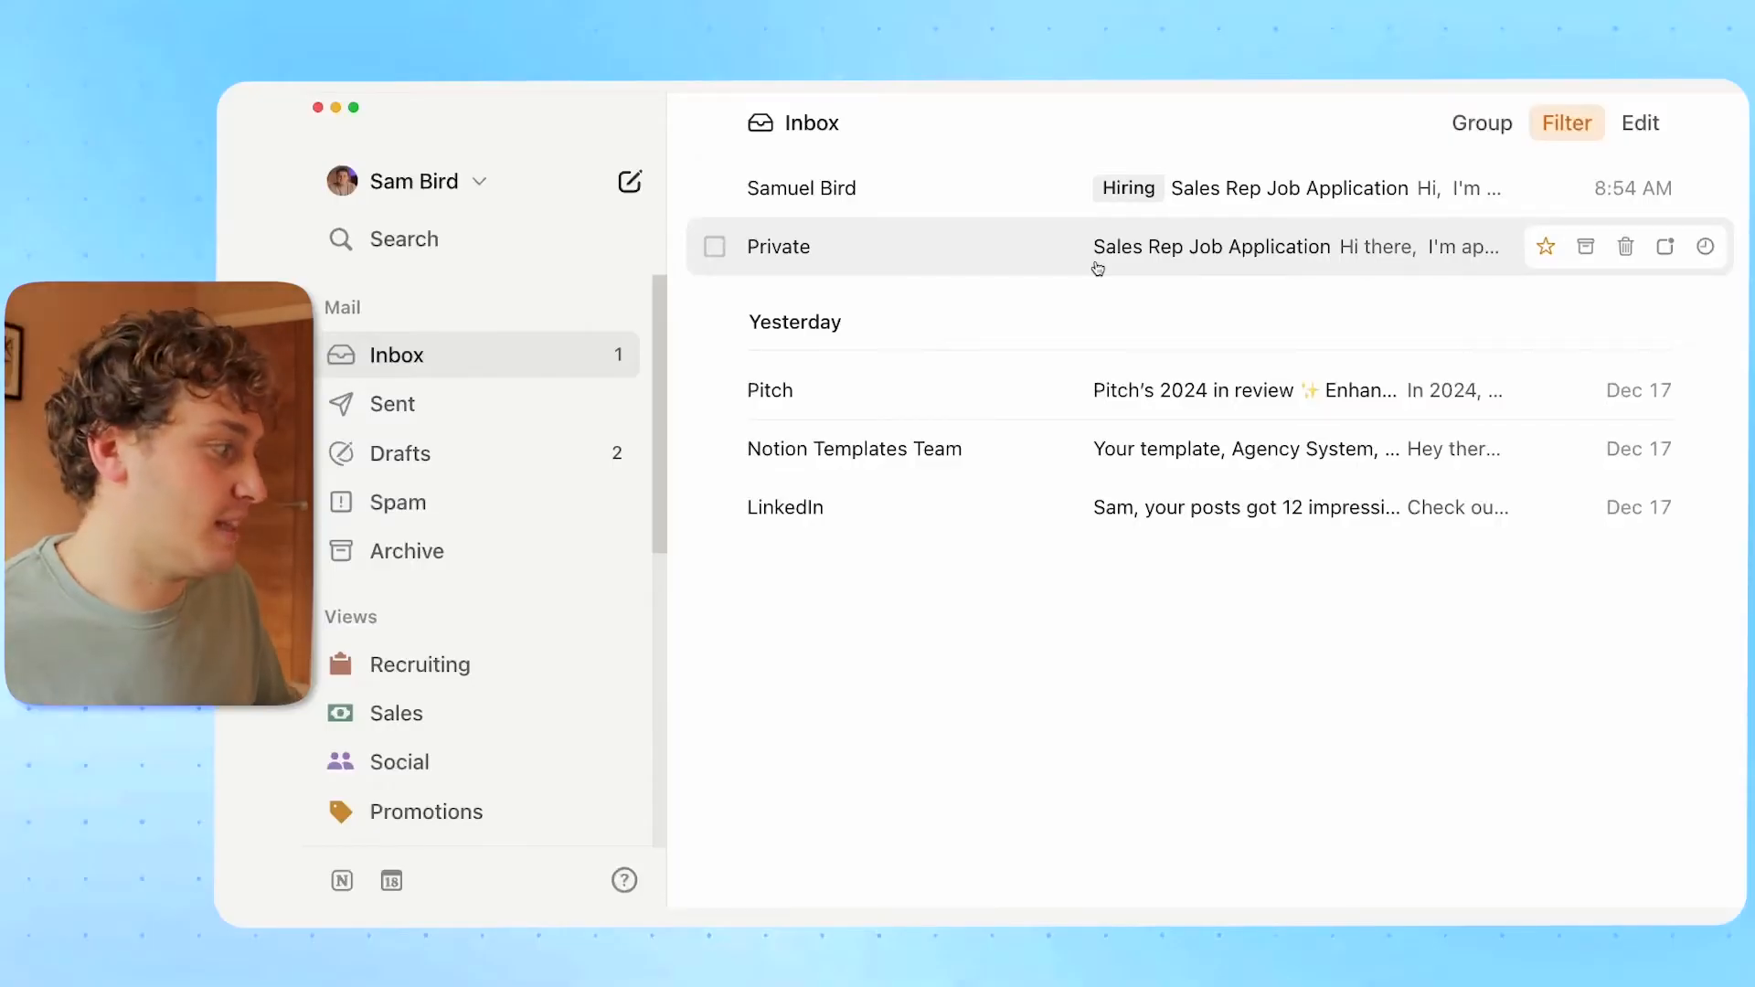
Collapse the Mail section of the sidebar and look over the list of views.
scroll(501, 583, down, 5)
scroll(501, 585, up, 2)
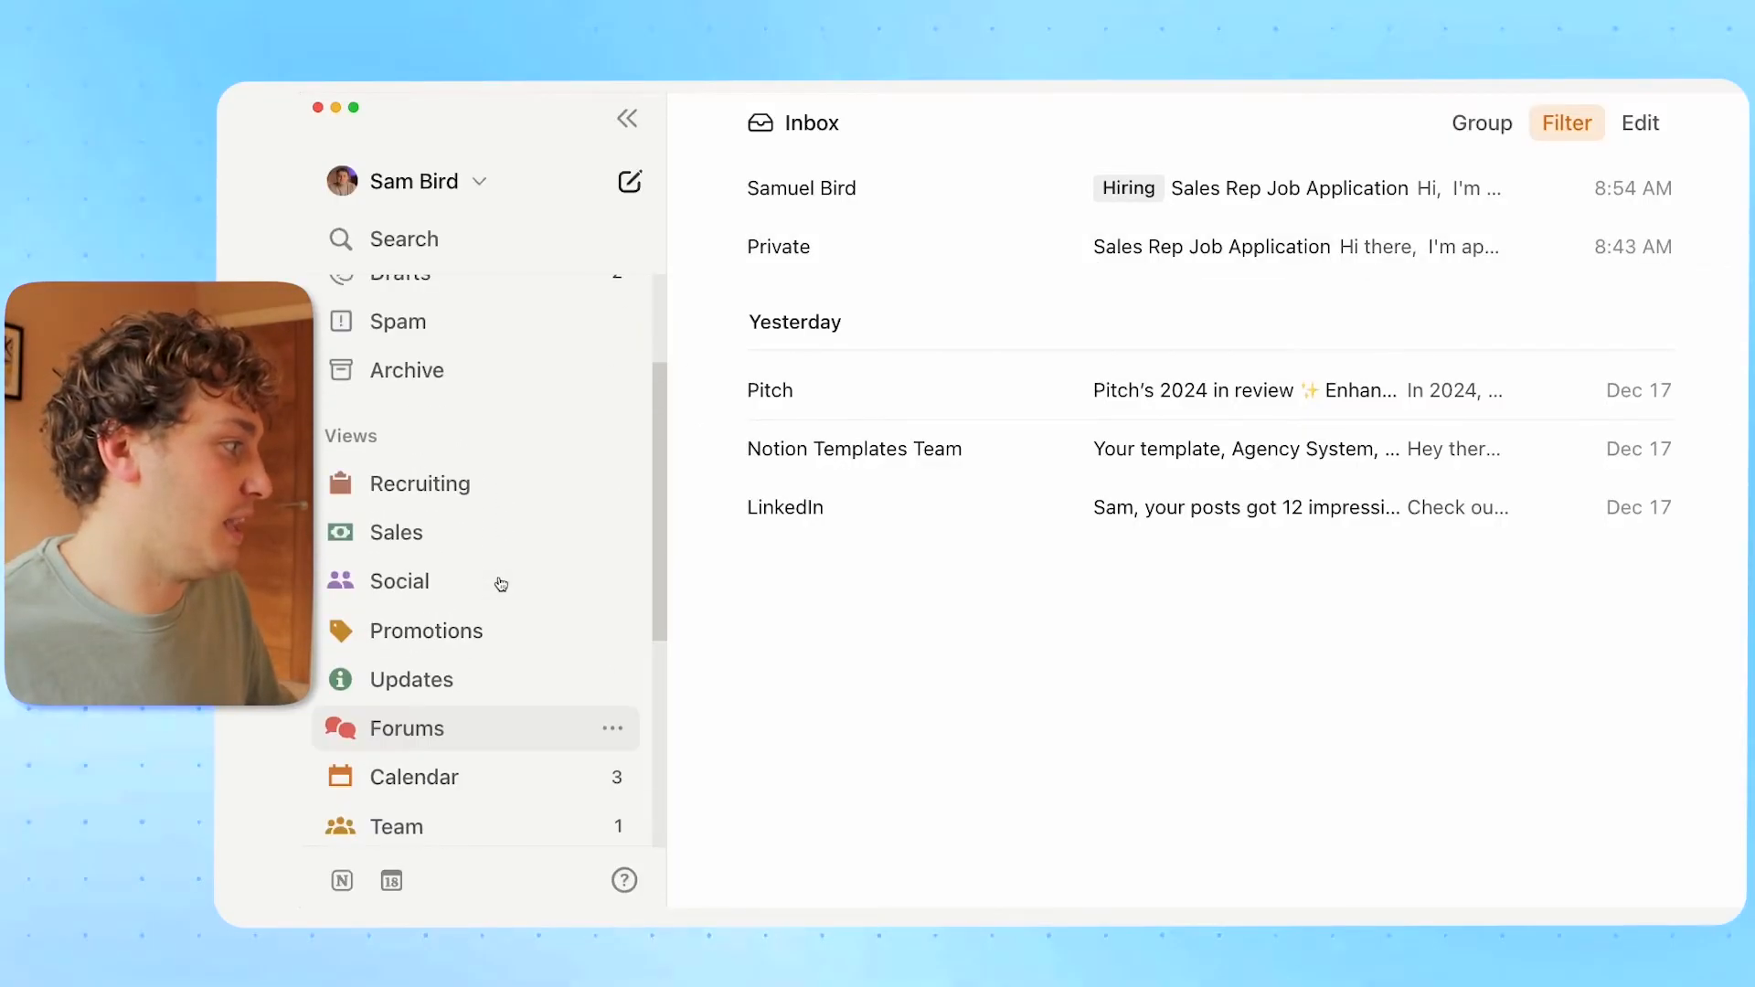
scroll(501, 583, up, 3)
click(339, 308)
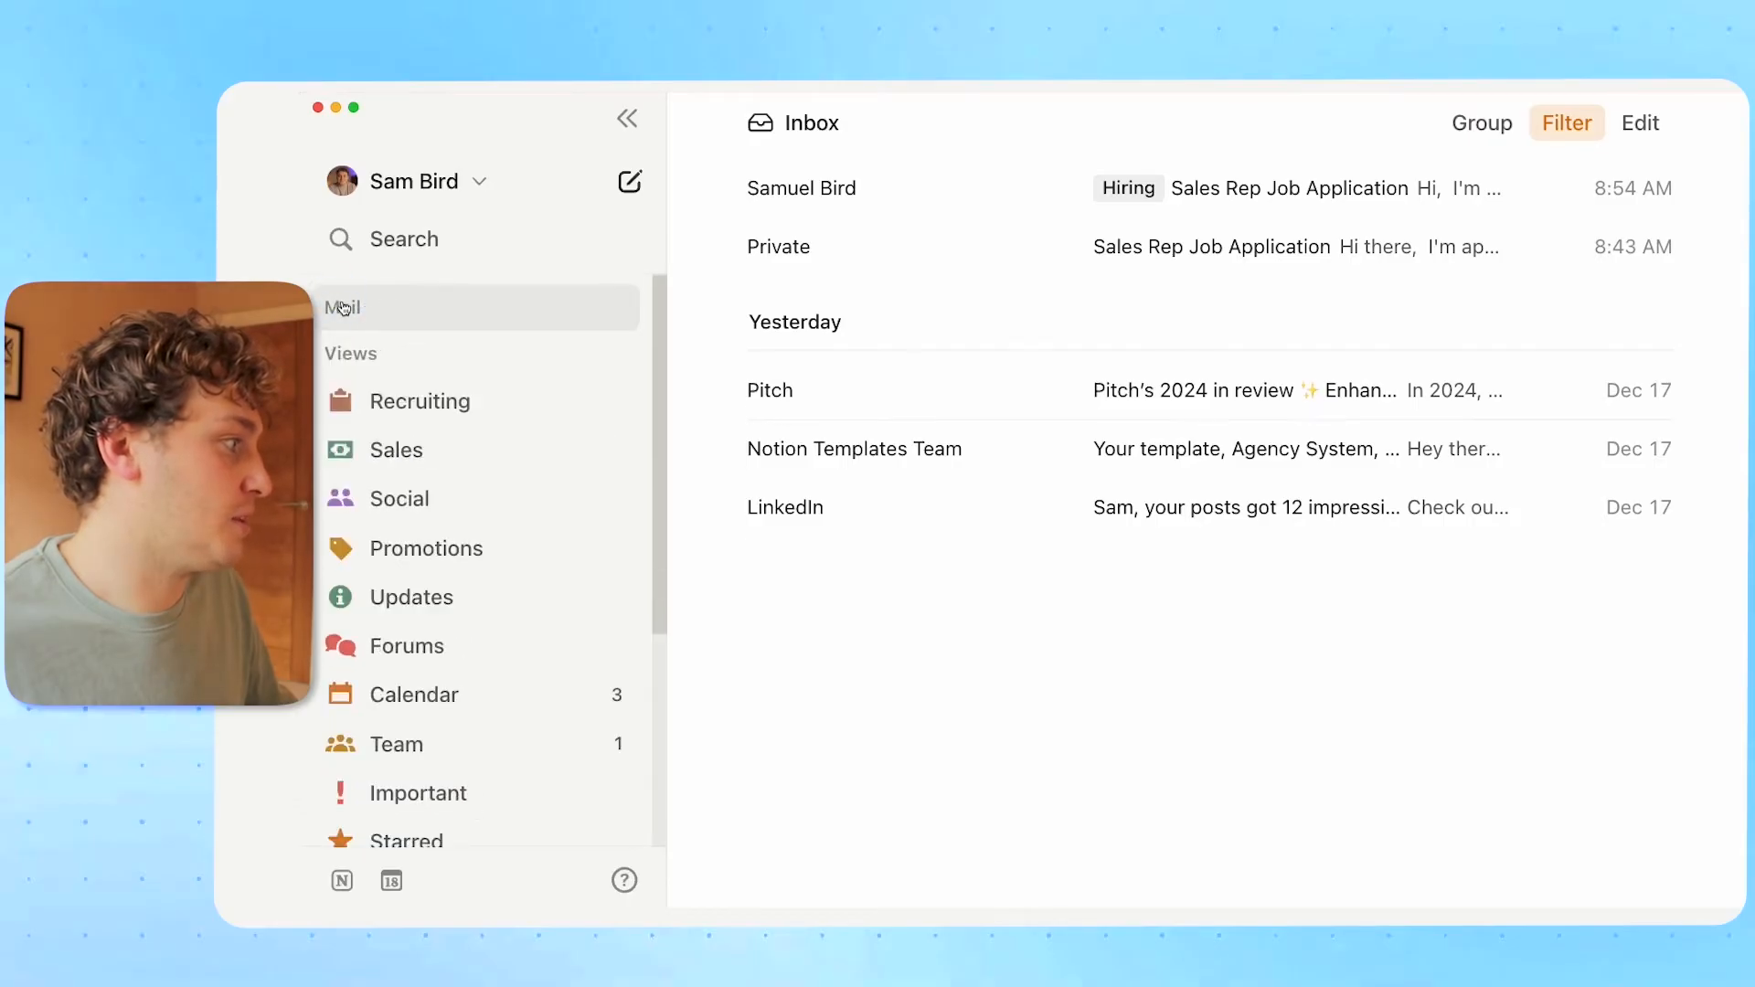
scroll(428, 671, down, 2)
scroll(428, 671, up, 2)
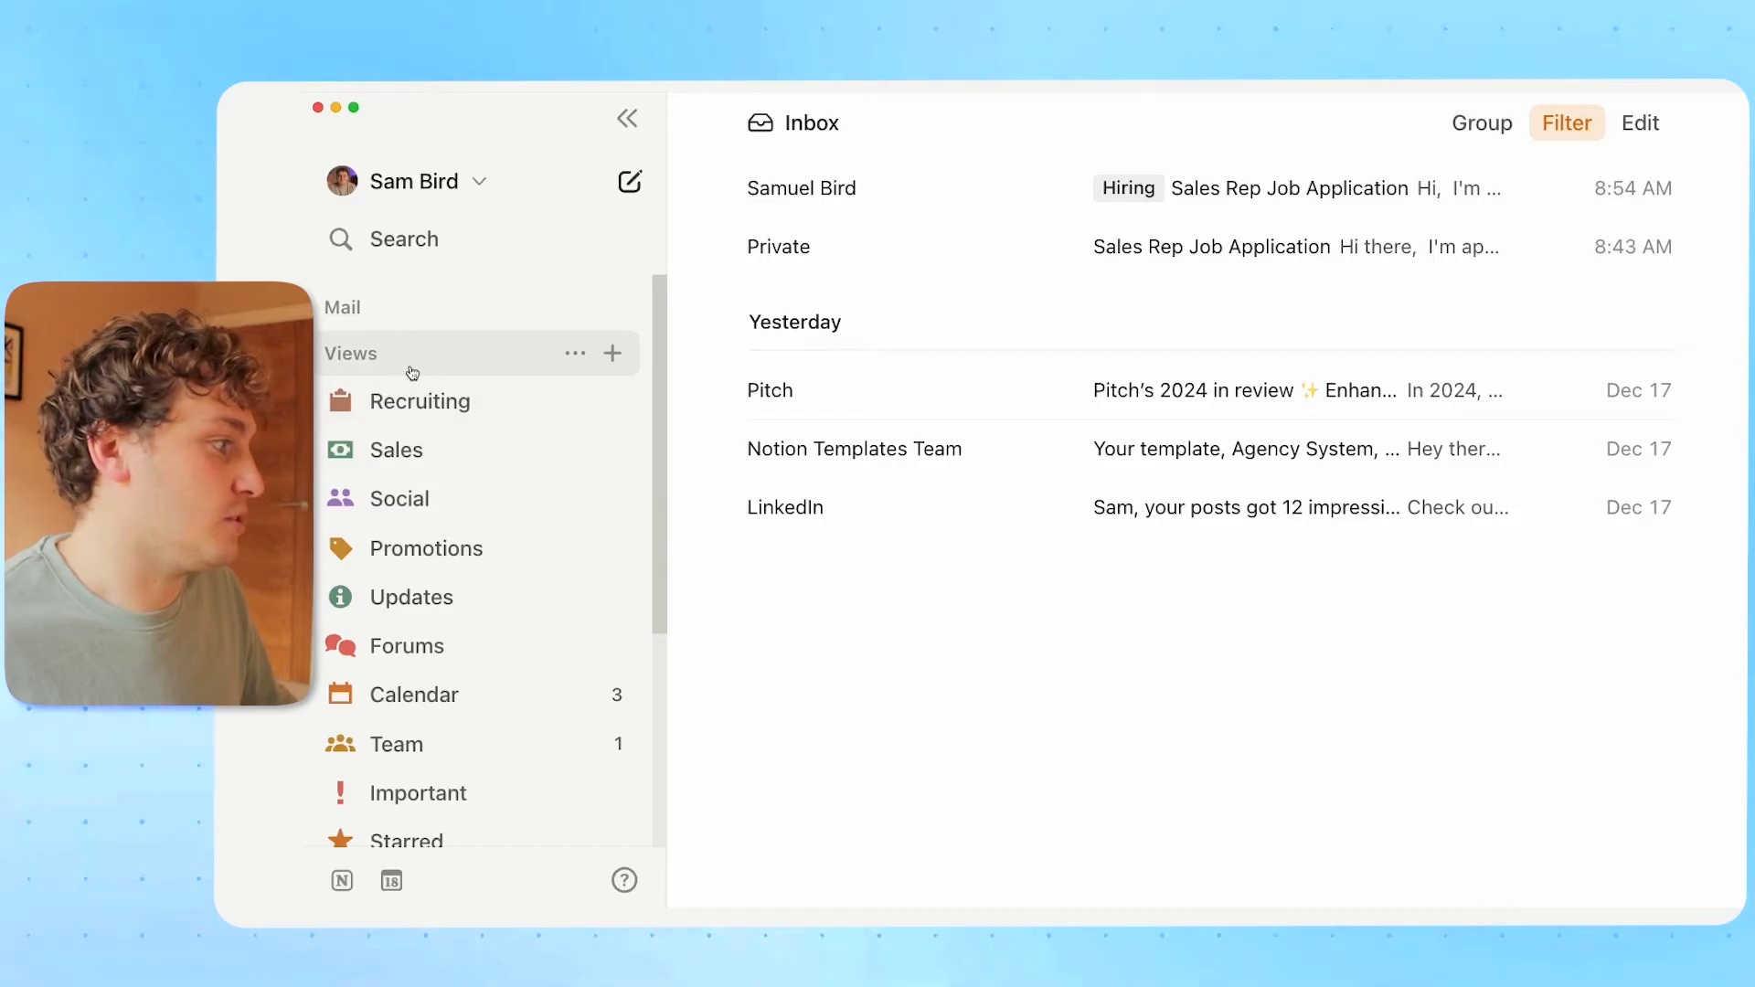
Browse the templates offered for a new view and close the gallery without creating one.
click(614, 359)
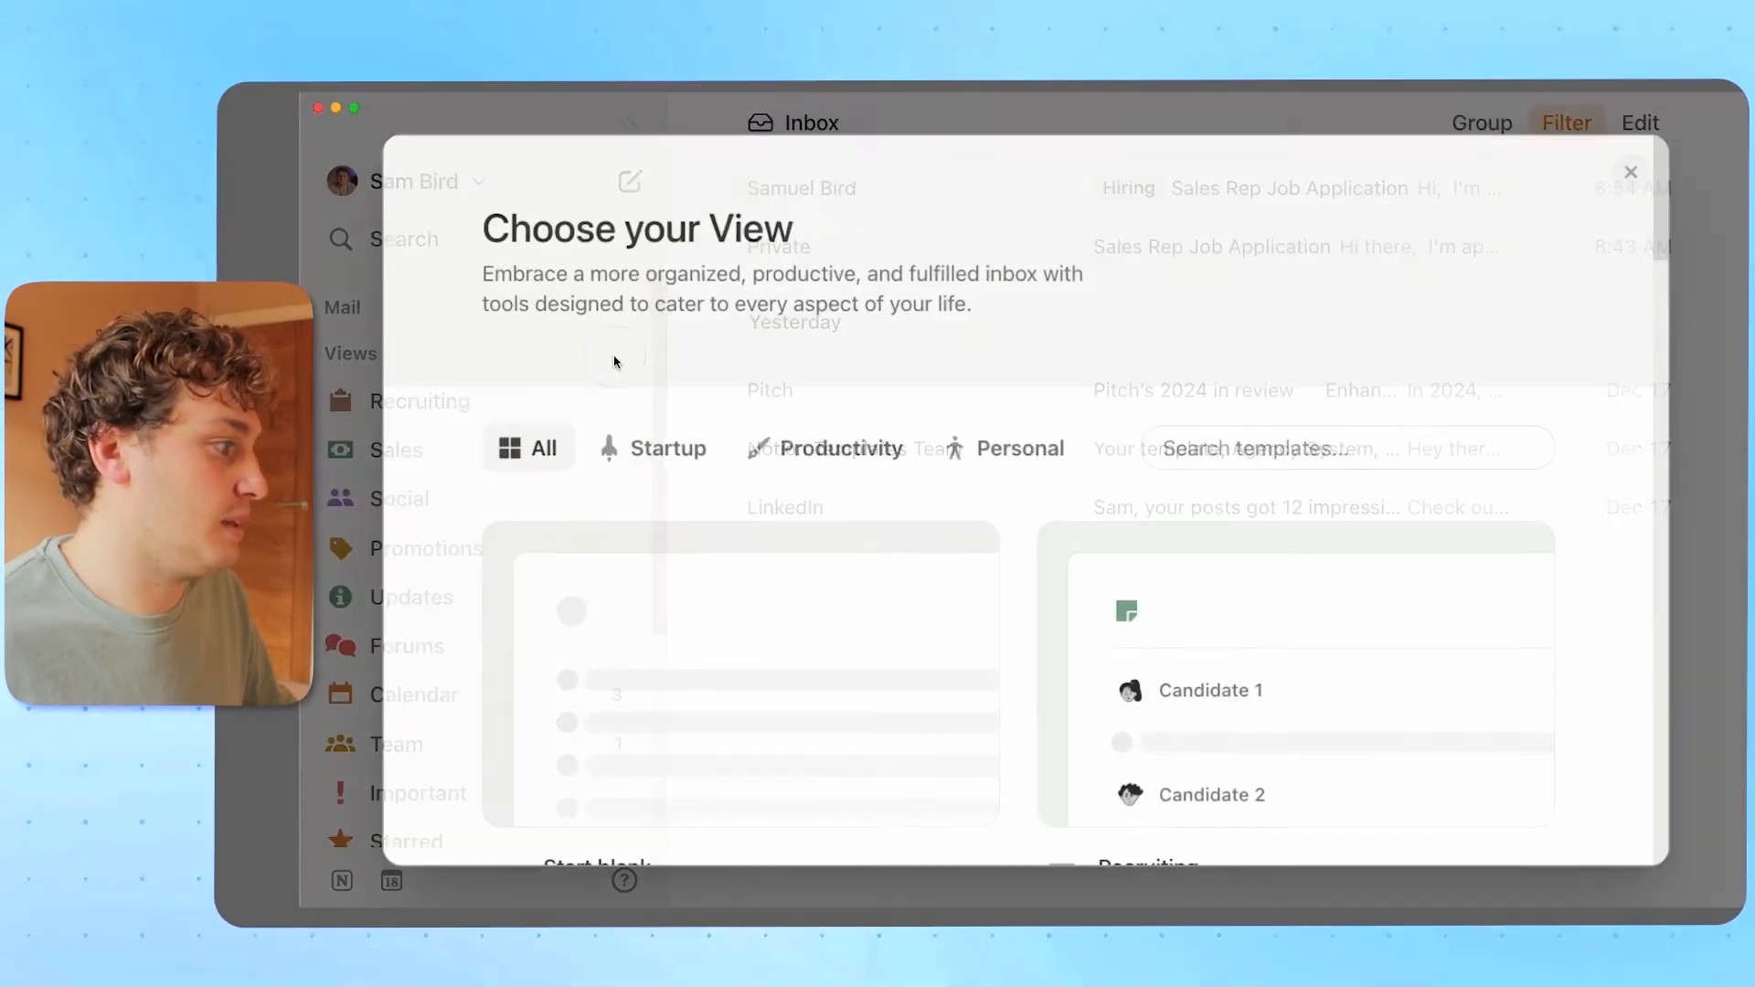
scroll(963, 372, down, 10)
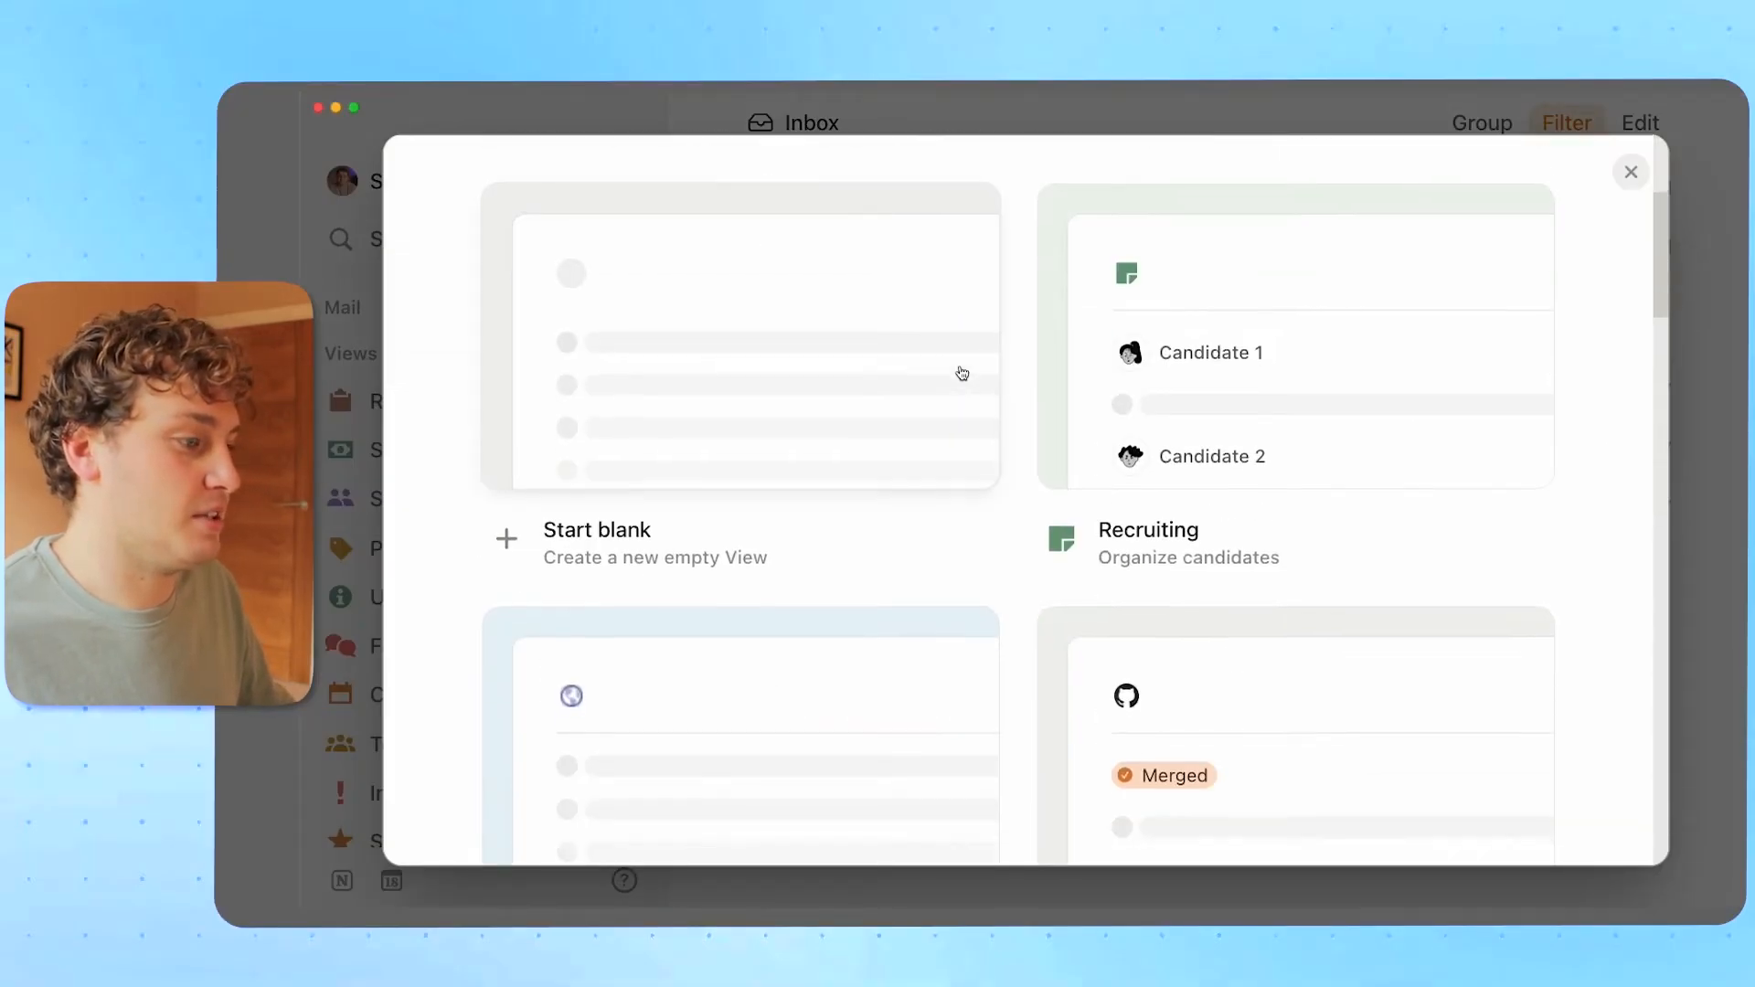
scroll(963, 372, down, 12)
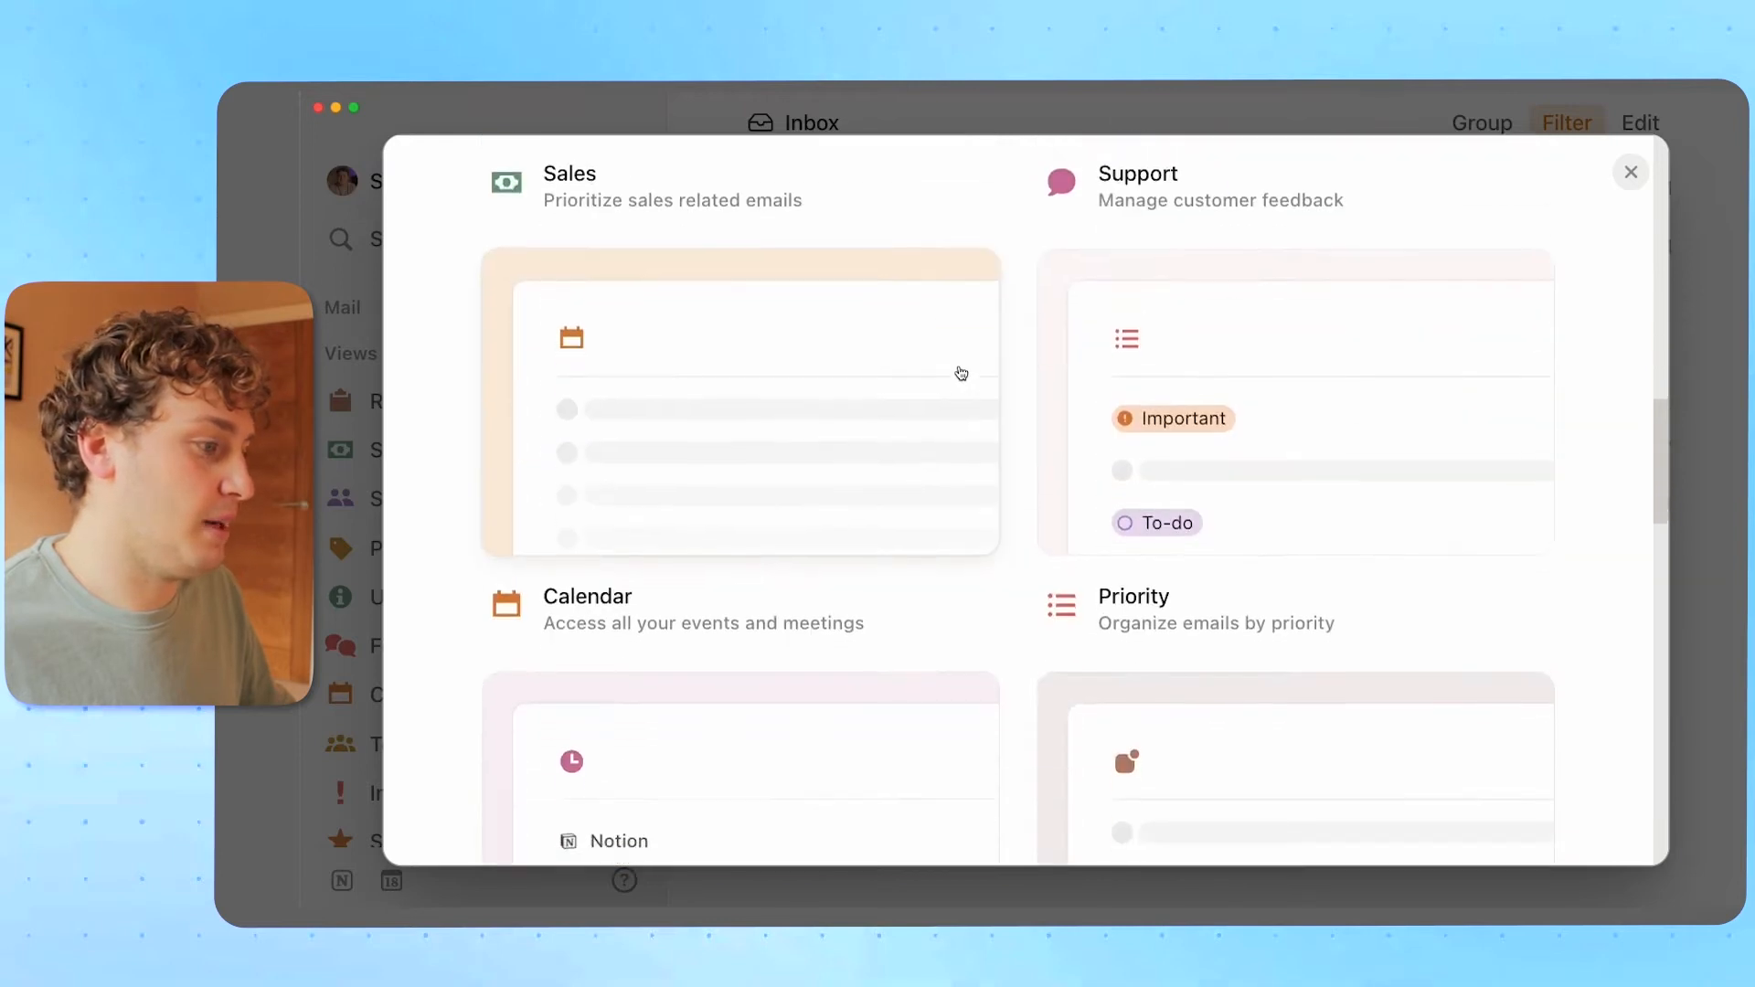
scroll(962, 373, up, 20)
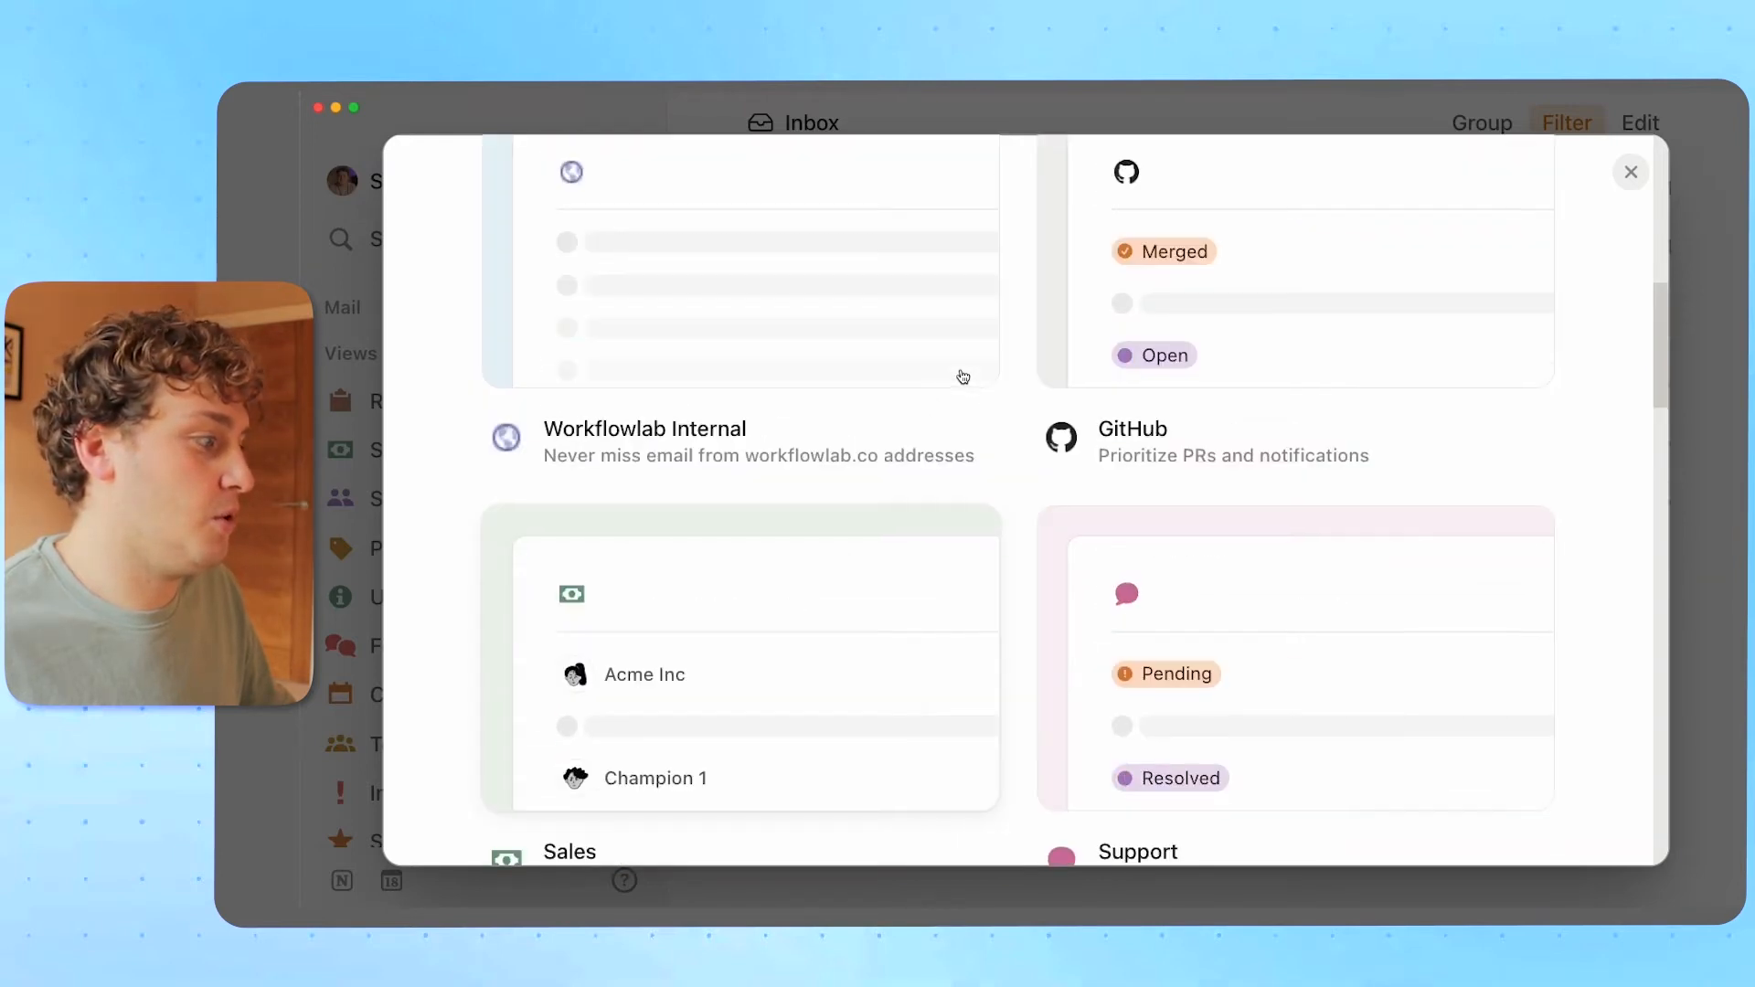
scroll(929, 429, down, 3)
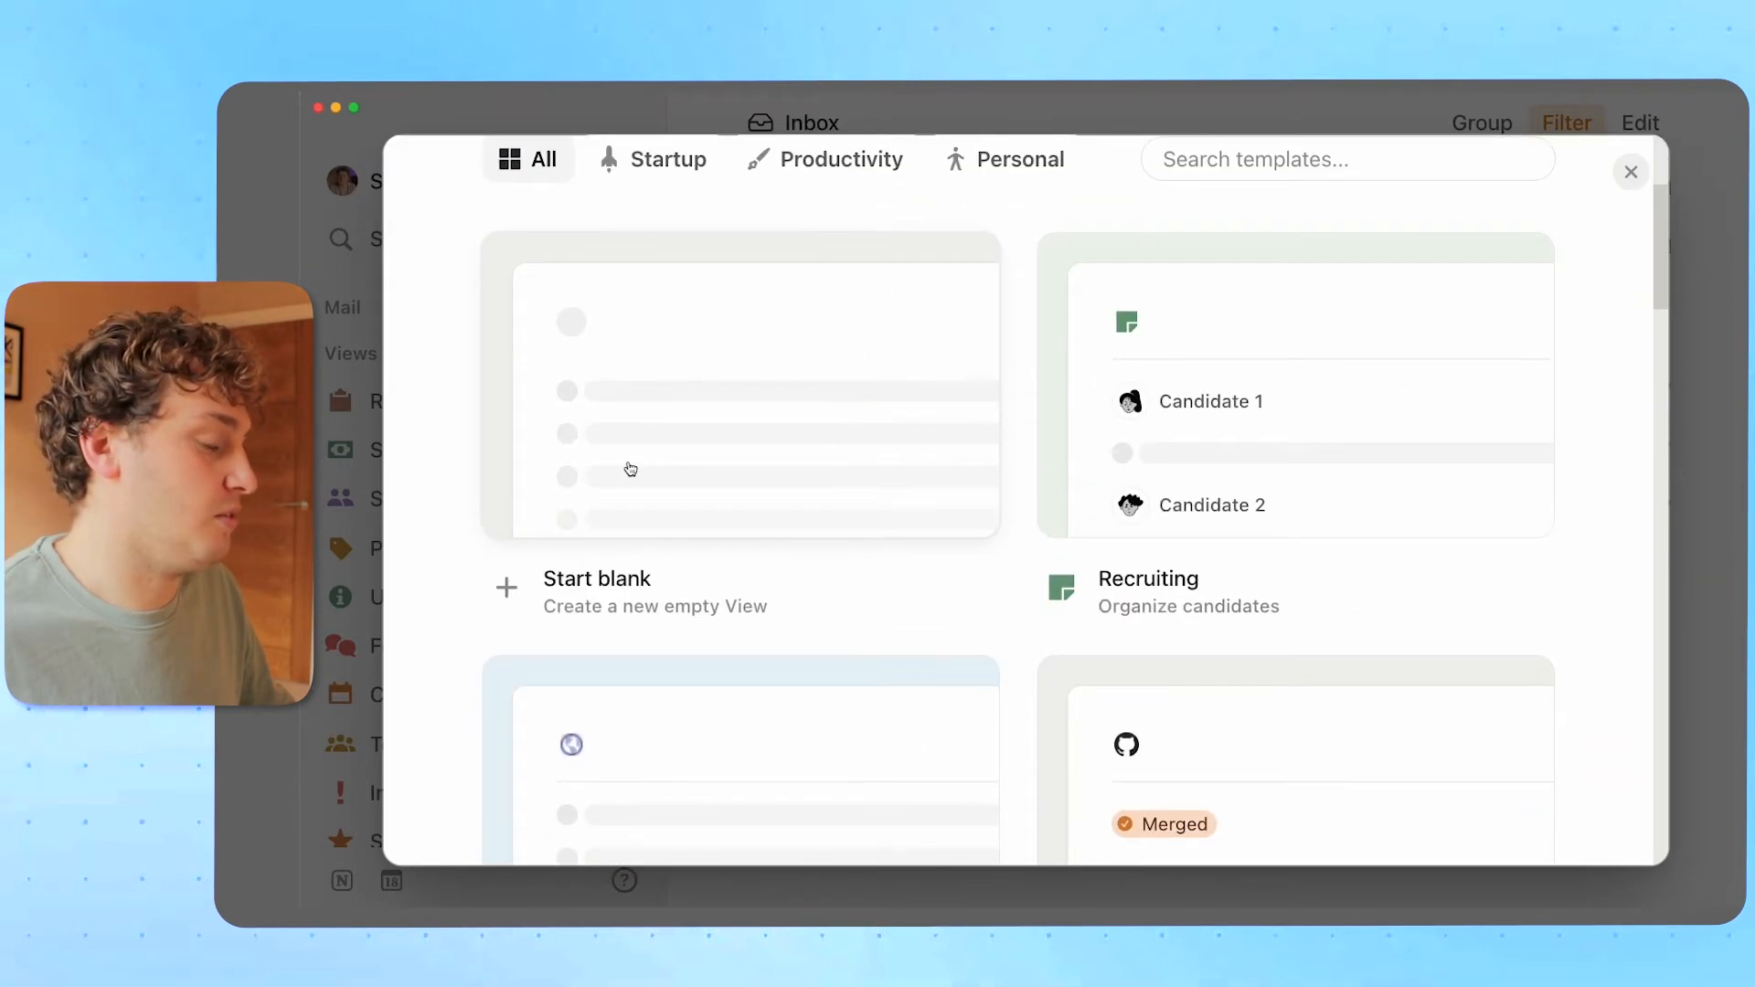
click(1688, 333)
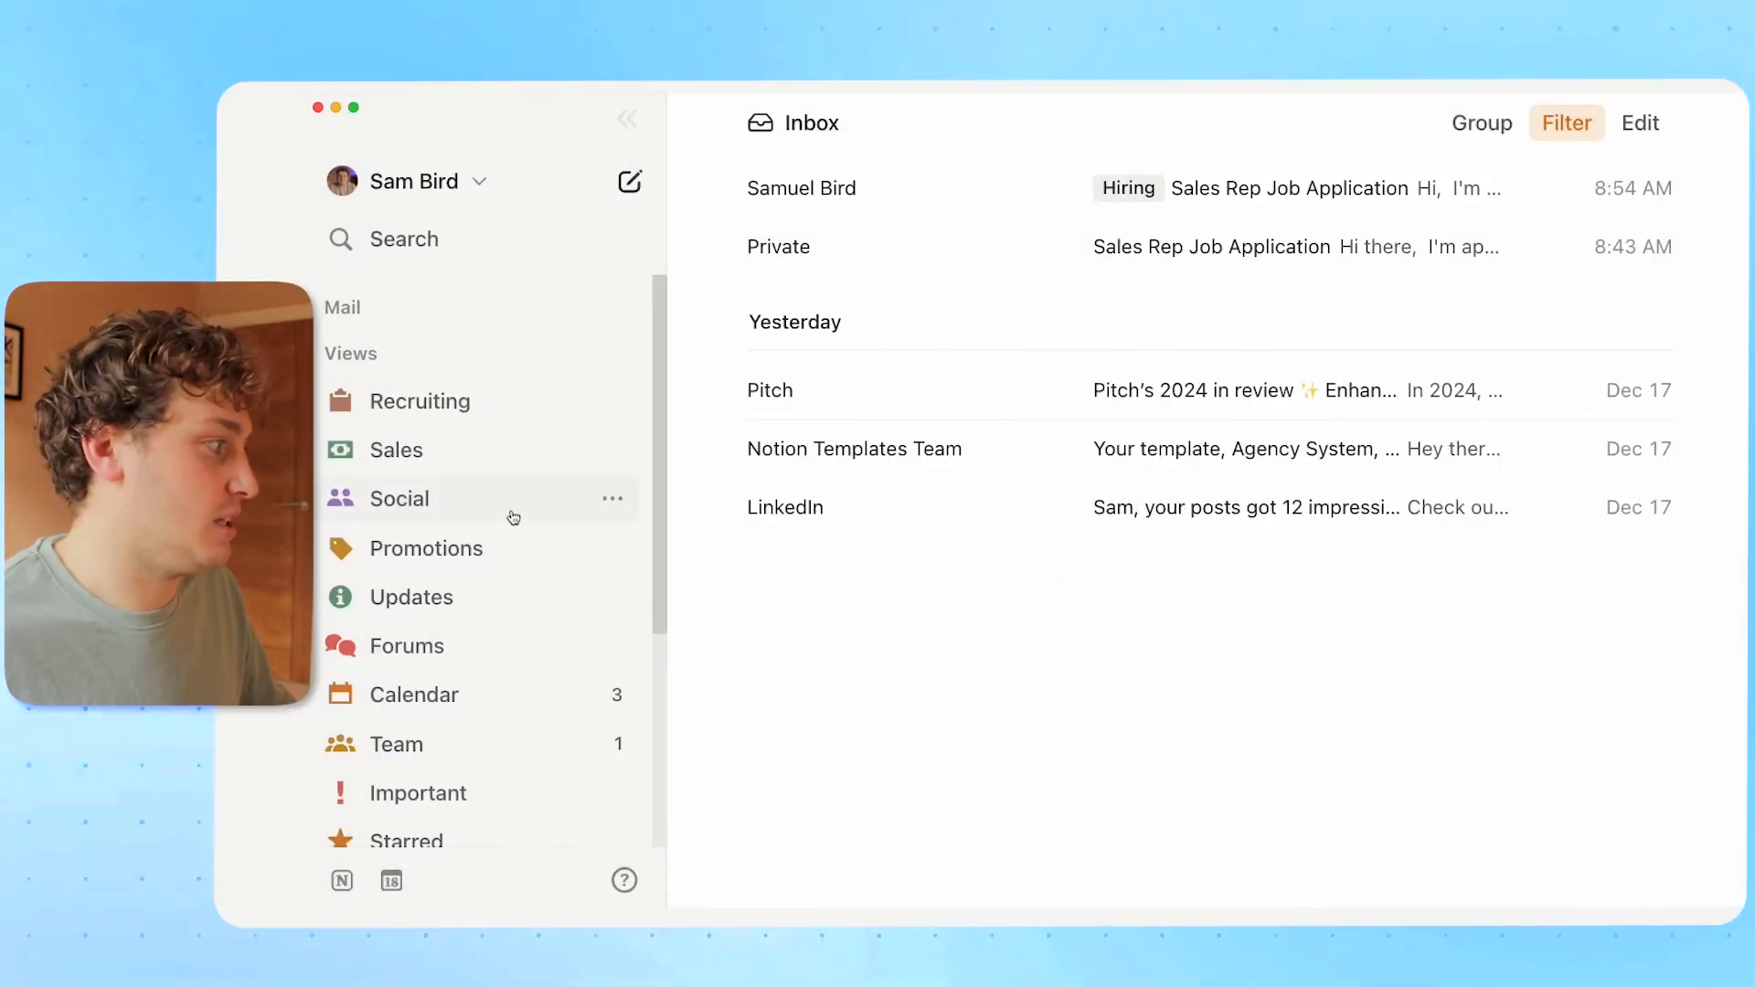
Open the Recruiting view and examine its grouping options, view settings and properties.
click(429, 418)
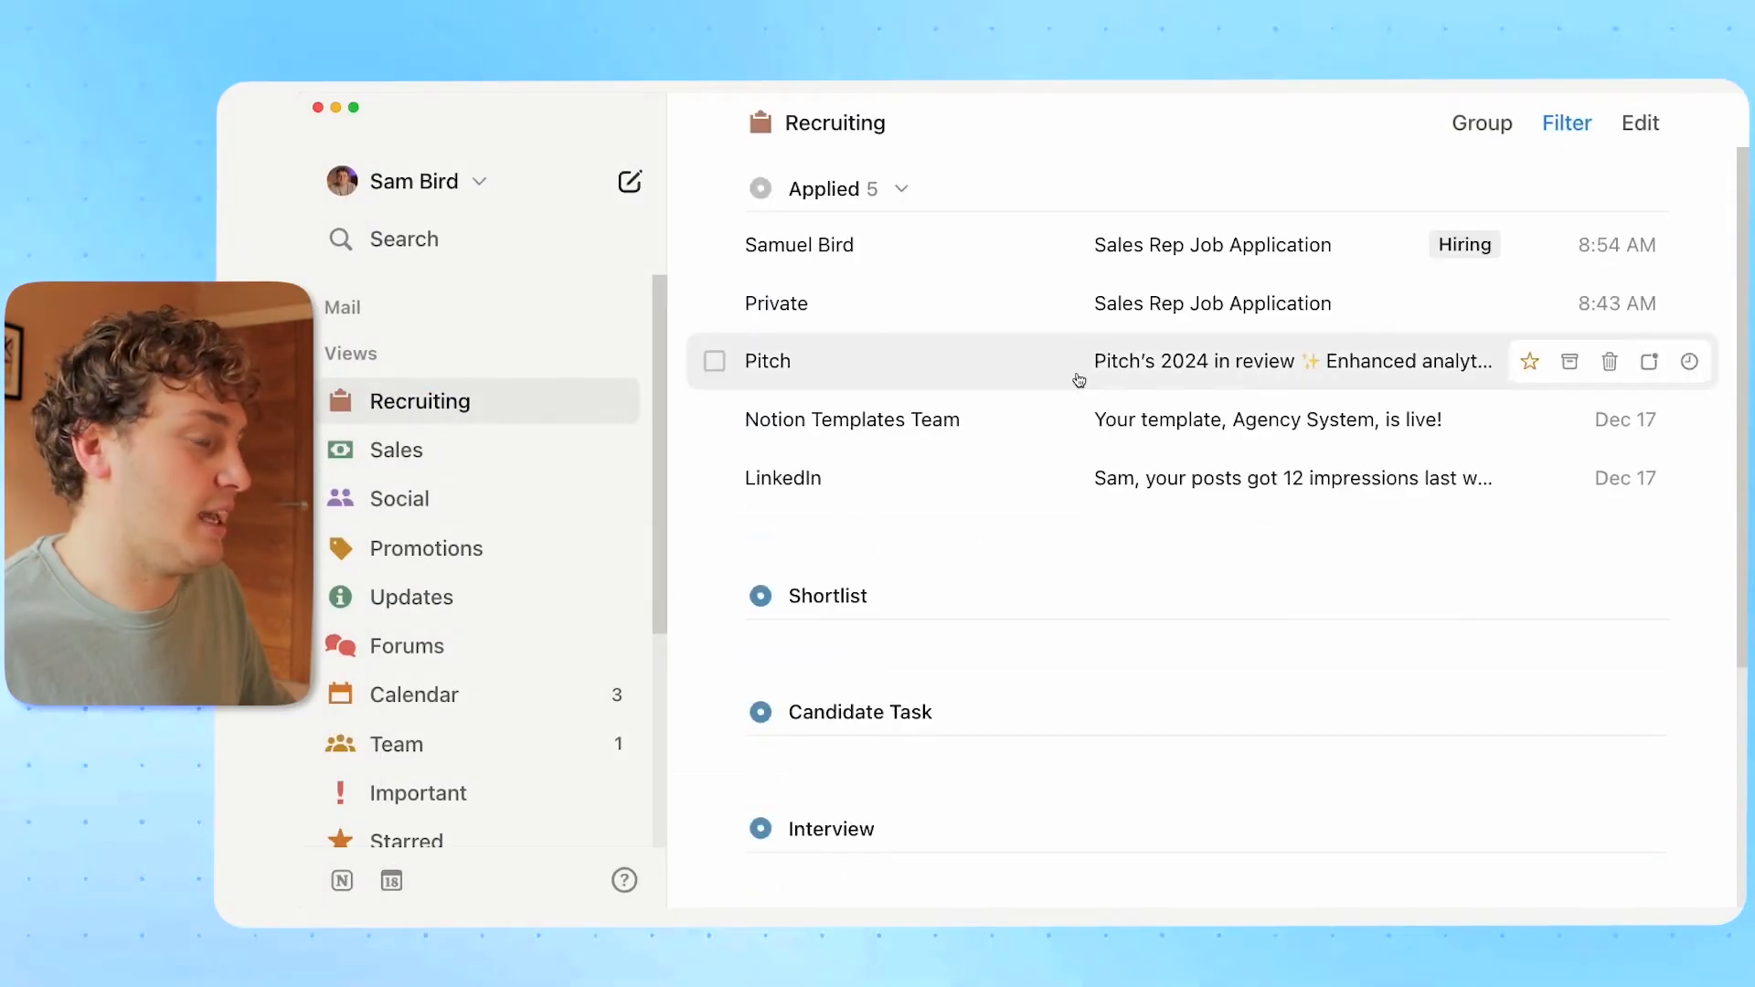
click(1486, 124)
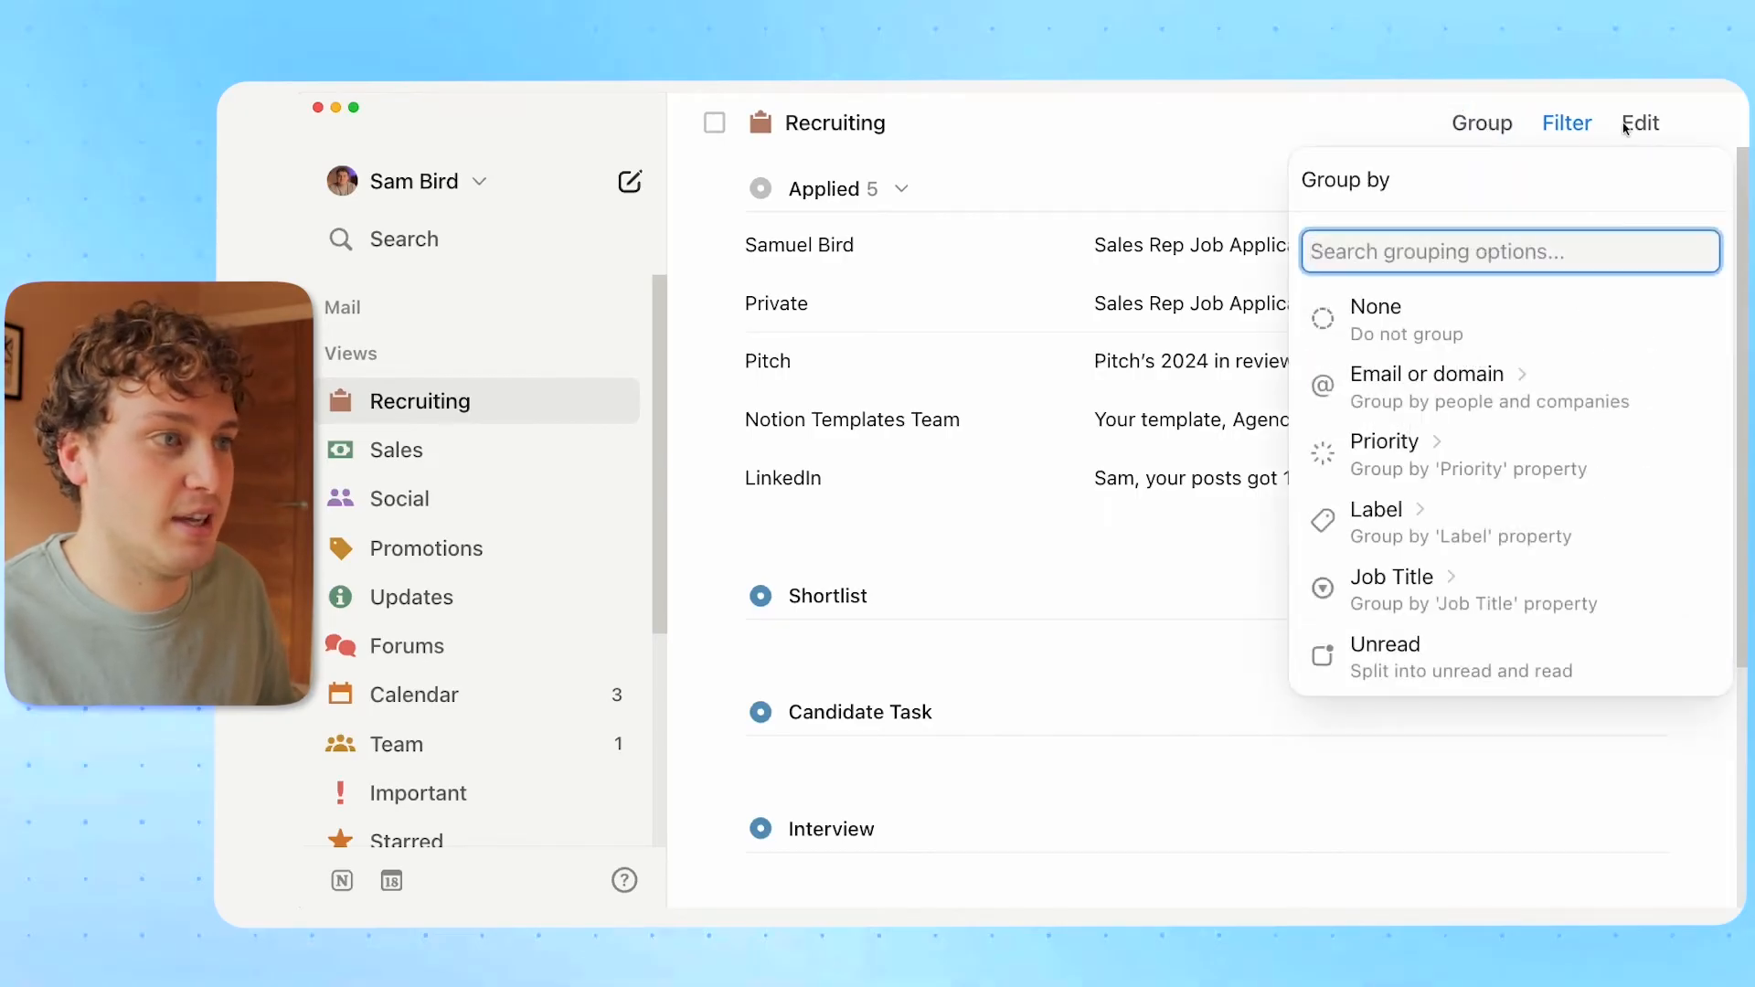
click(1356, 134)
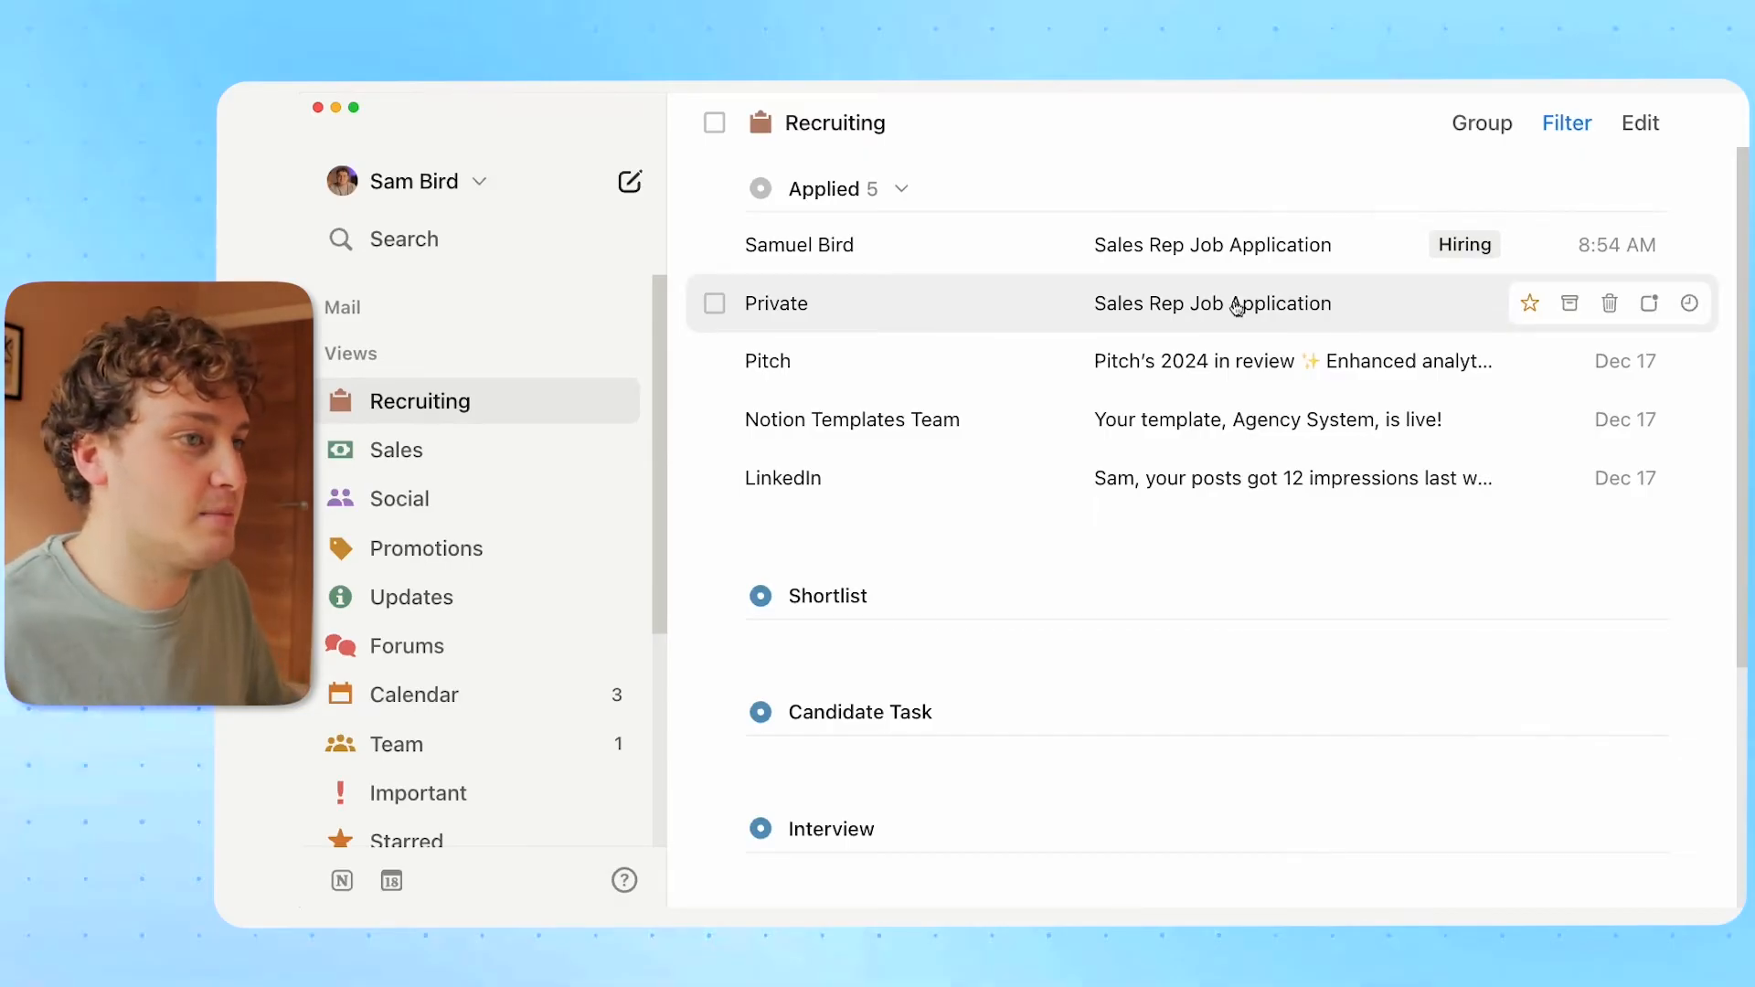
click(1639, 120)
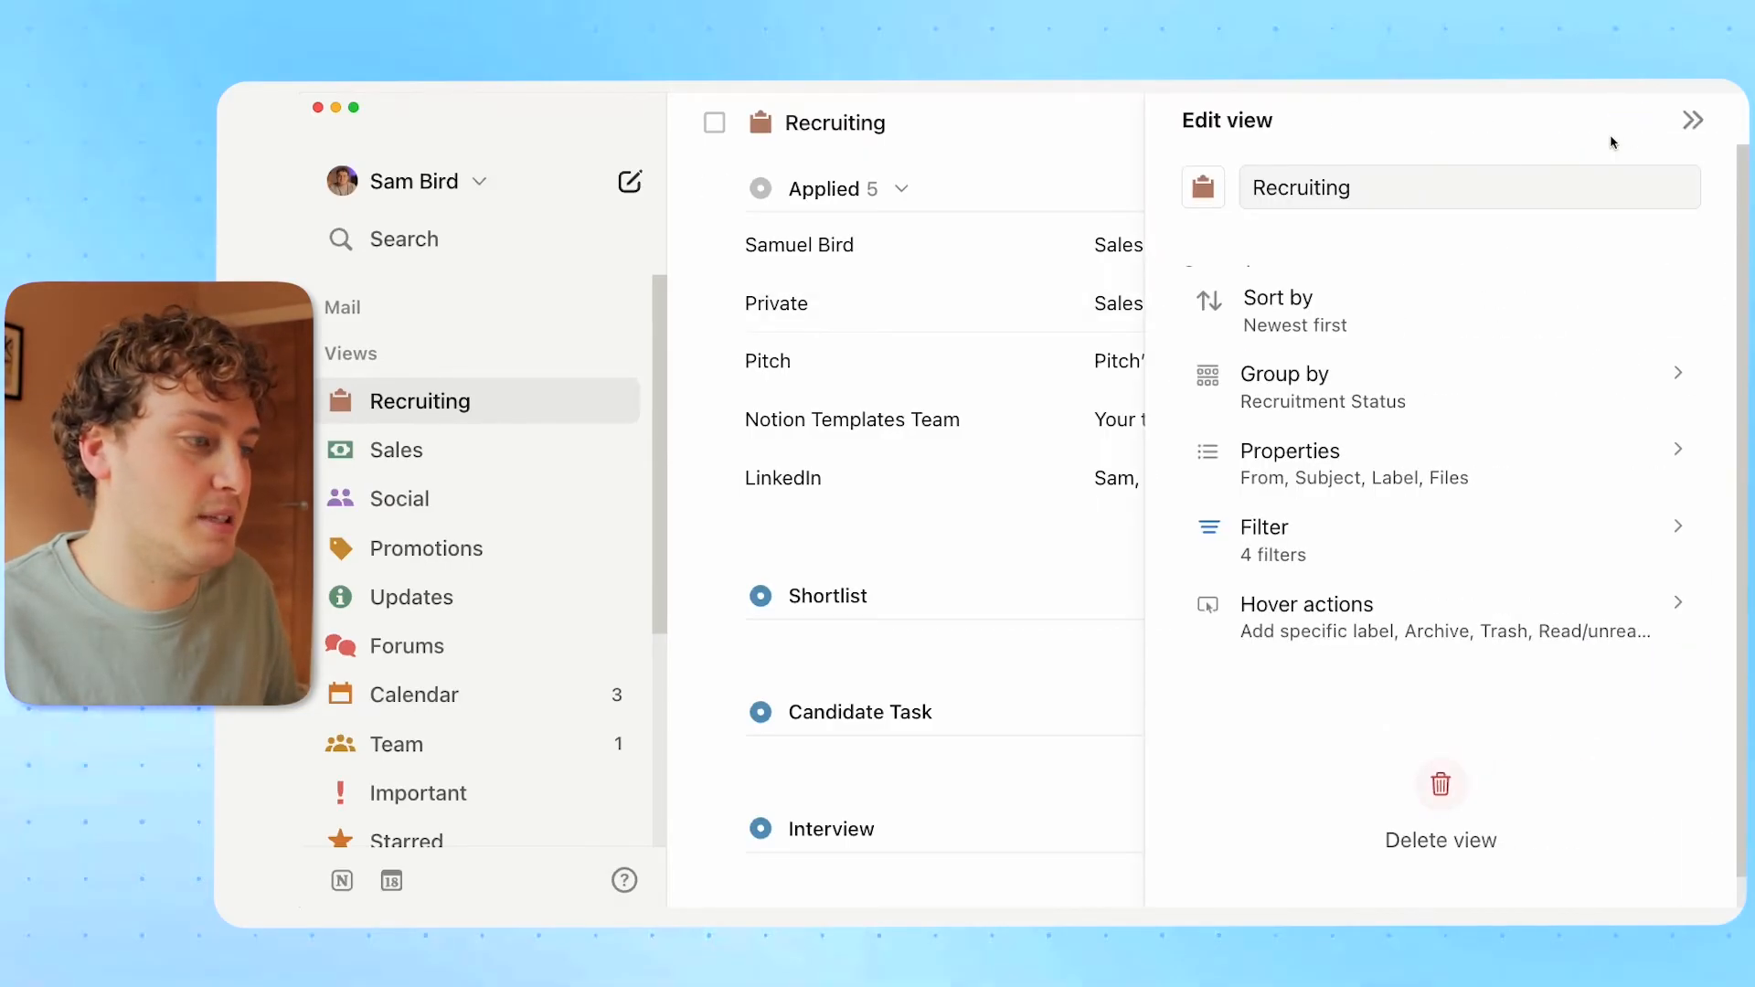
click(1407, 454)
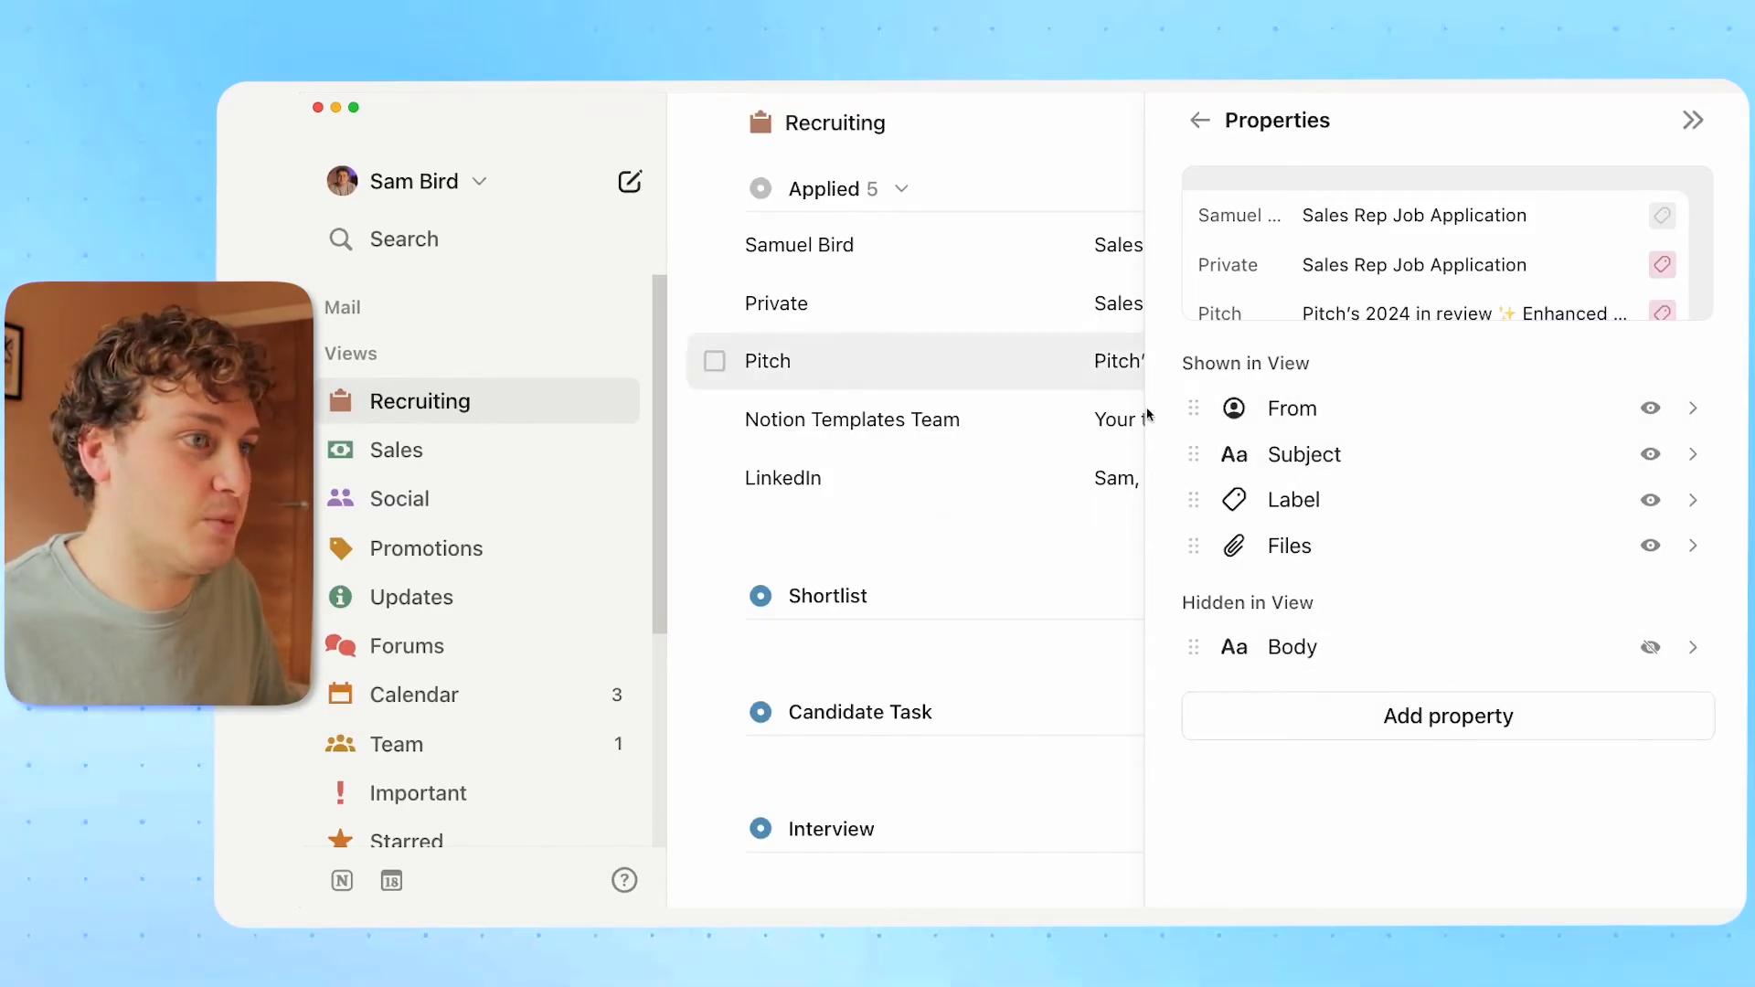
click(1690, 124)
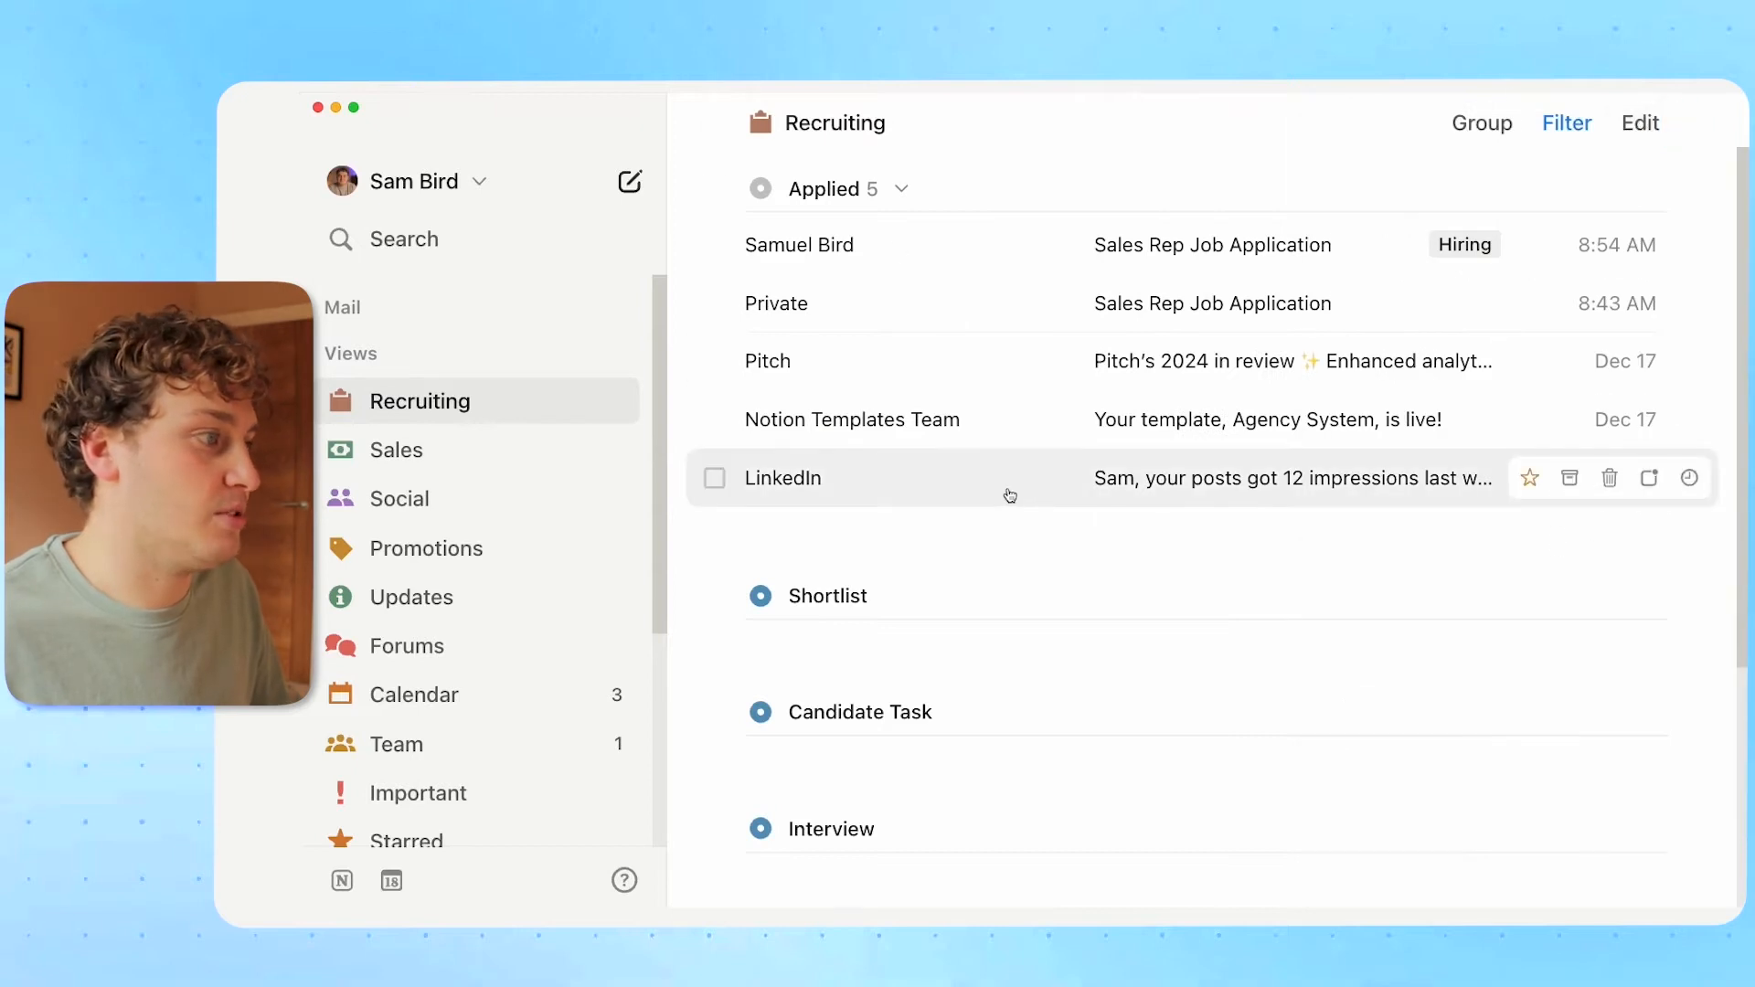
Open the Hiring-labelled Sales Rep Job Application email from the inbox and preview its suggested replies.
click(345, 307)
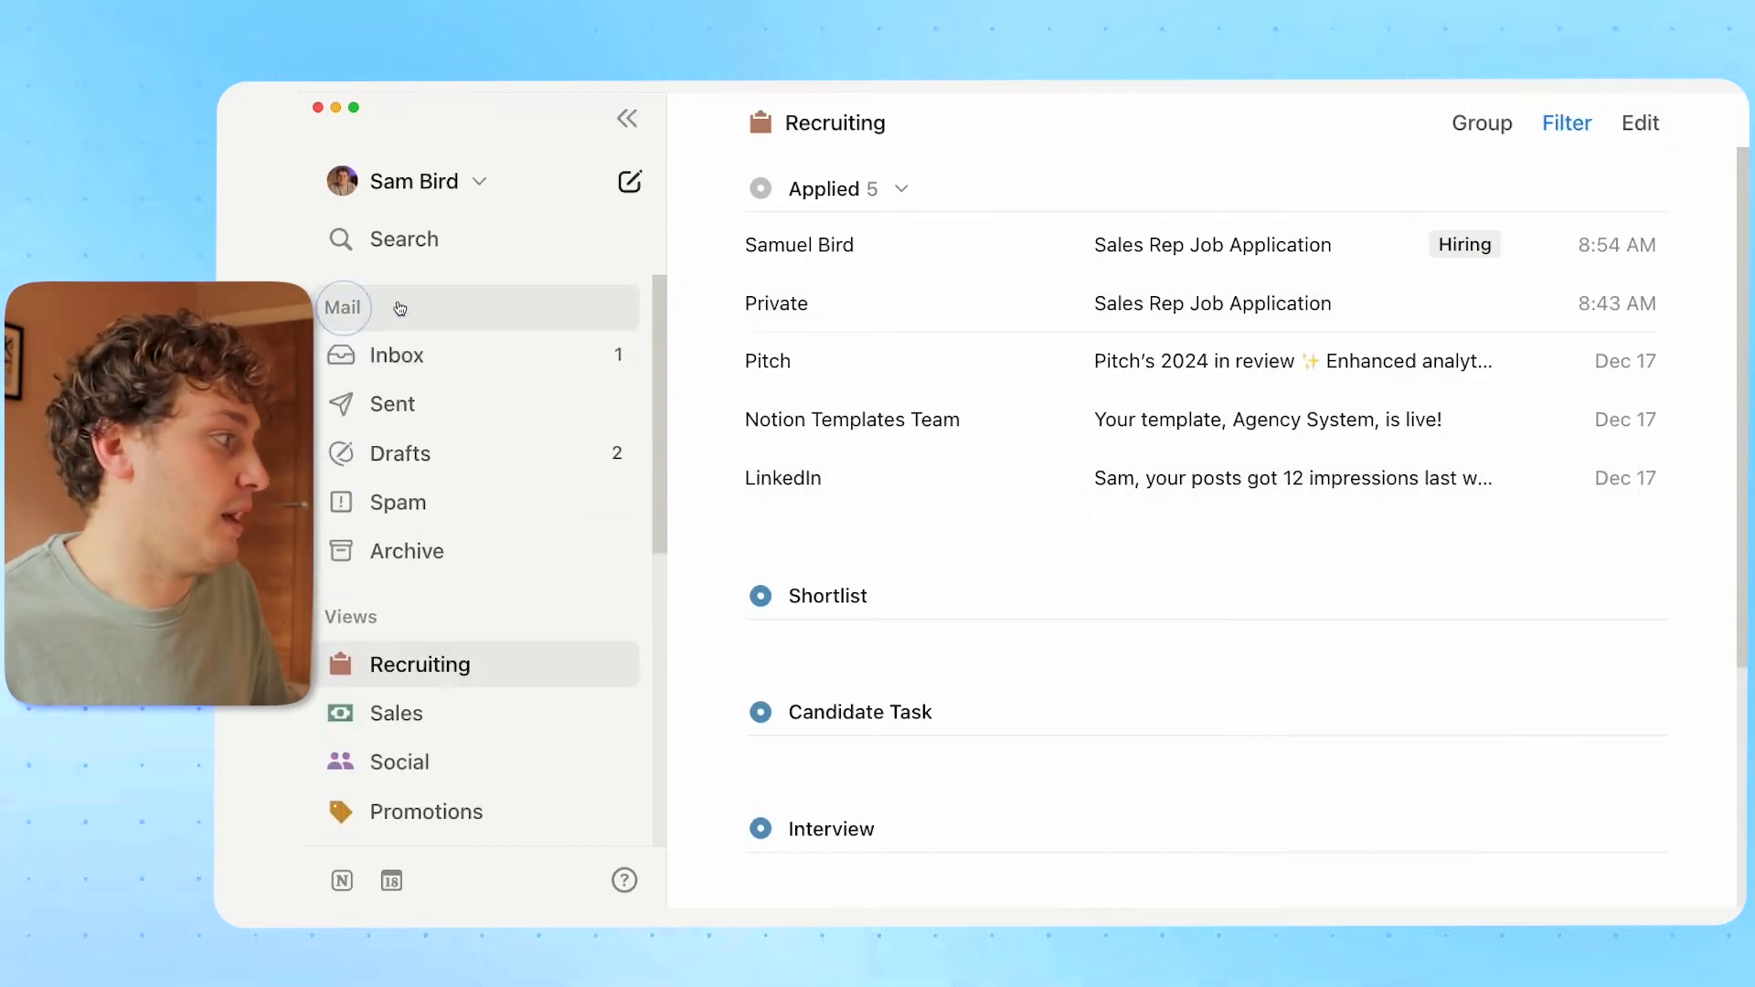
click(395, 354)
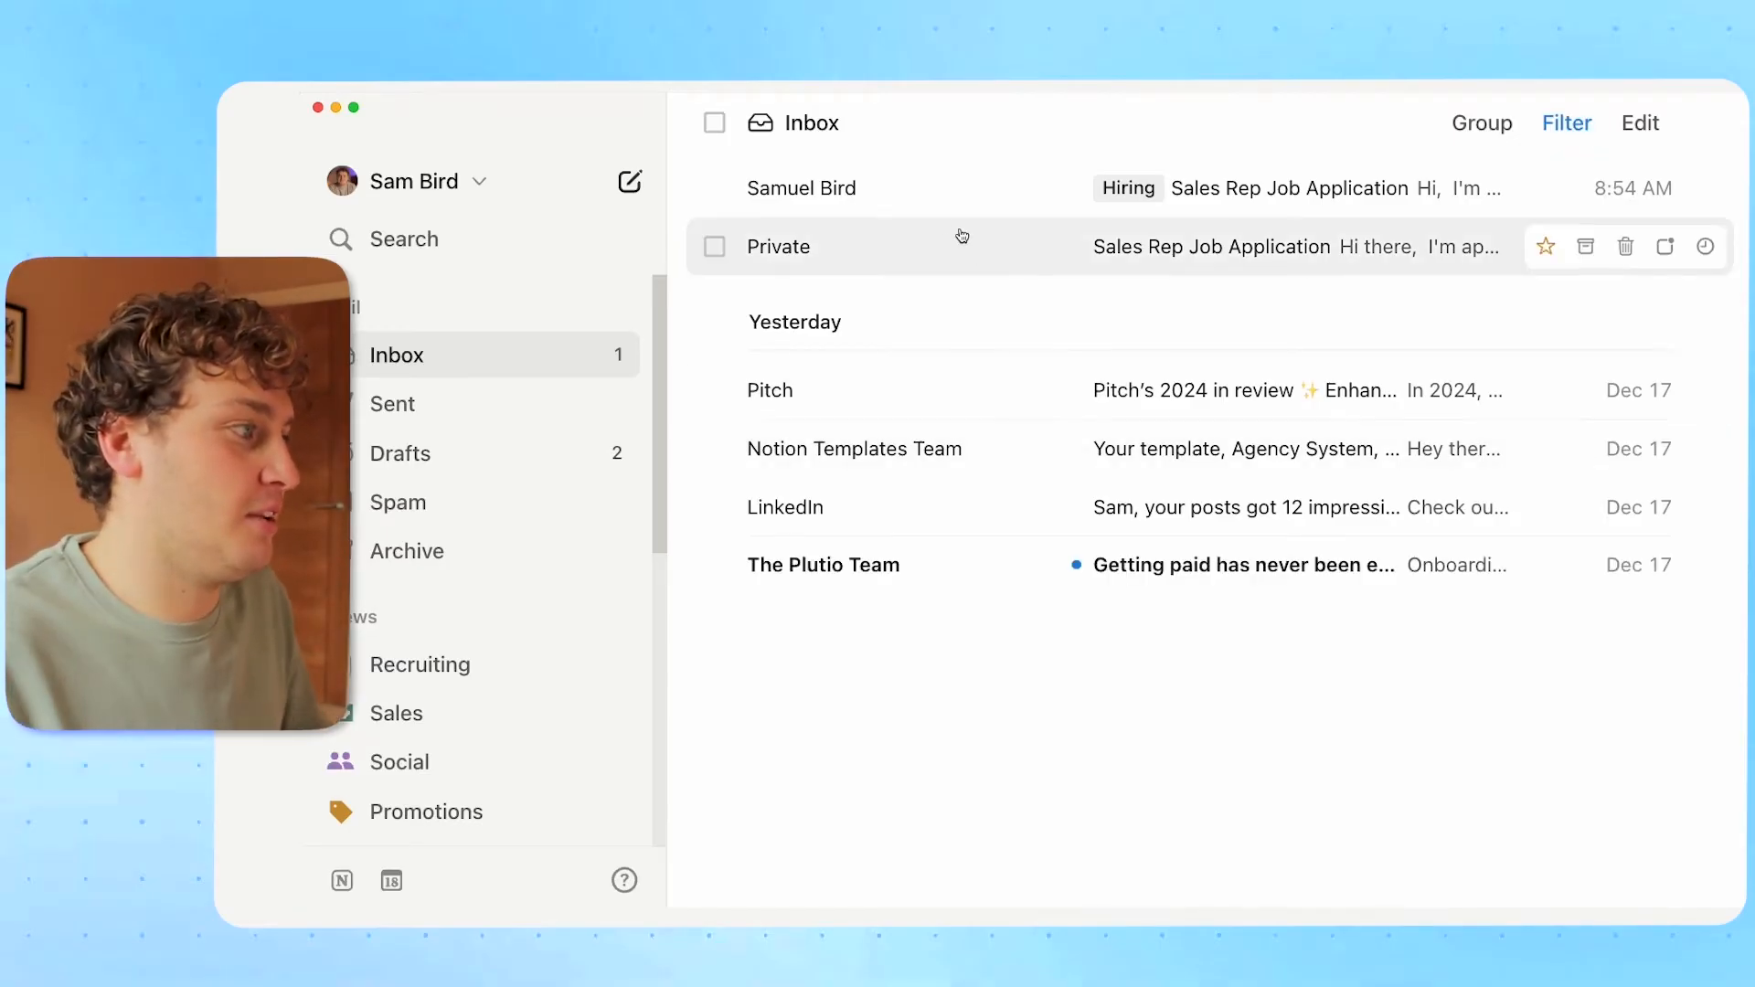
click(910, 190)
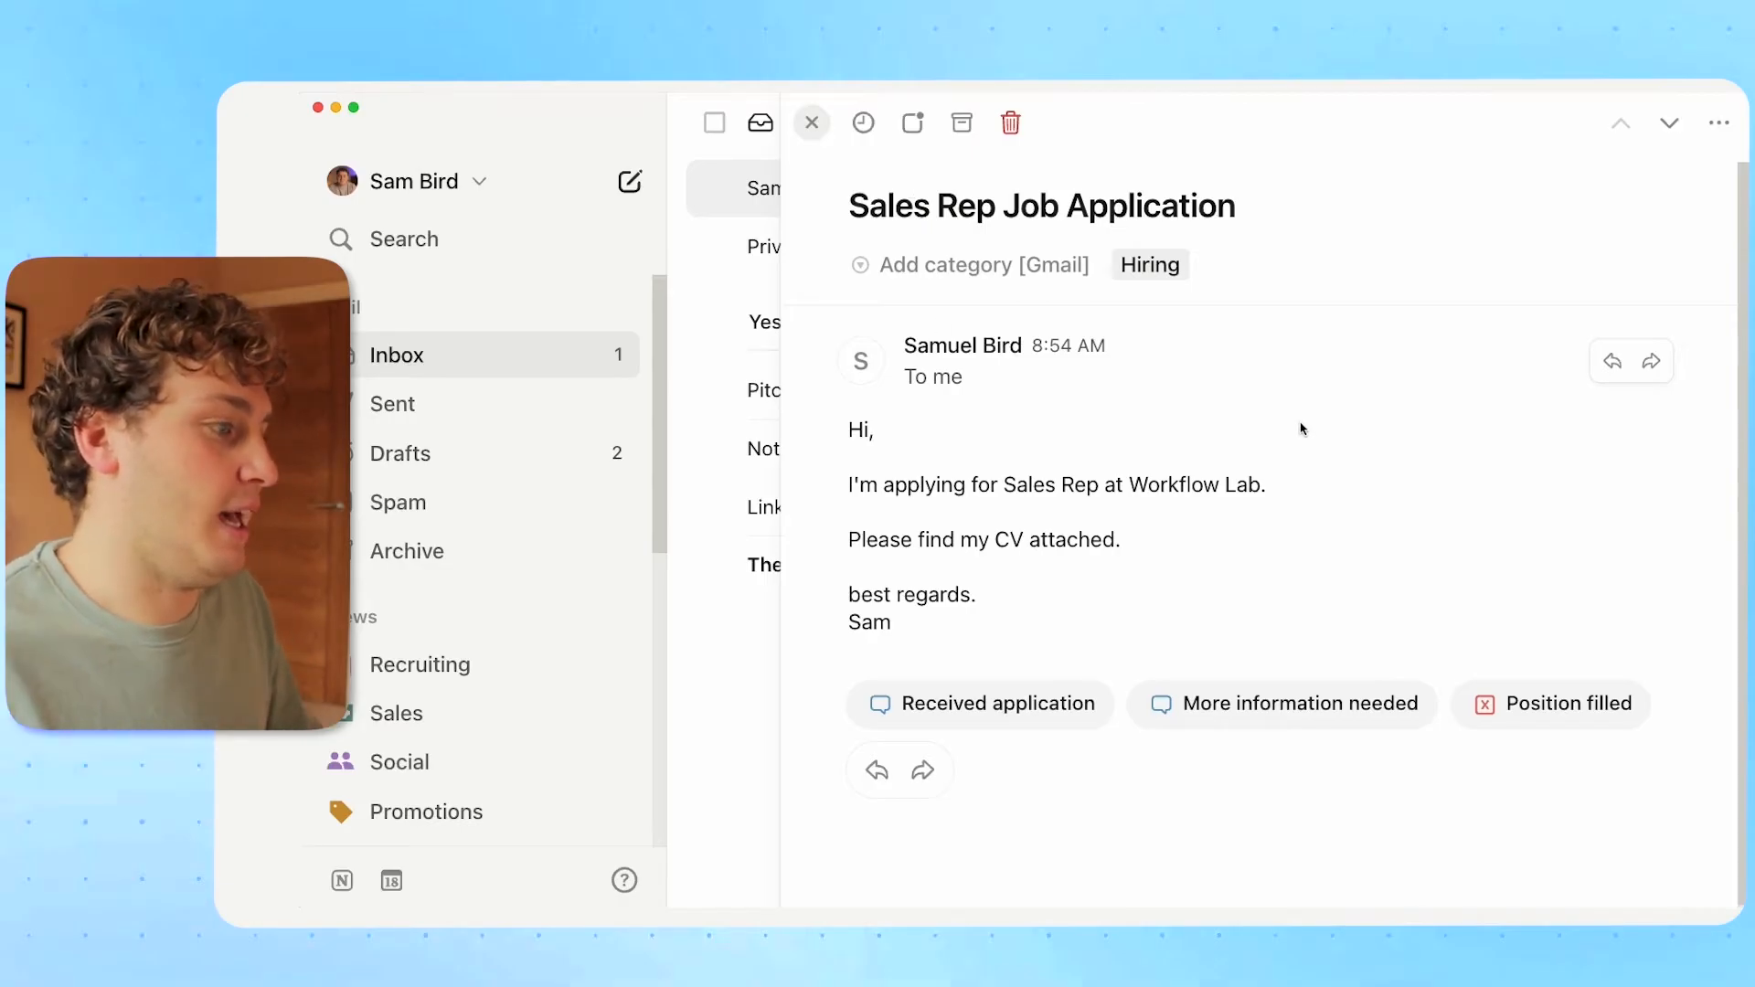
scroll(1301, 427, down, 1)
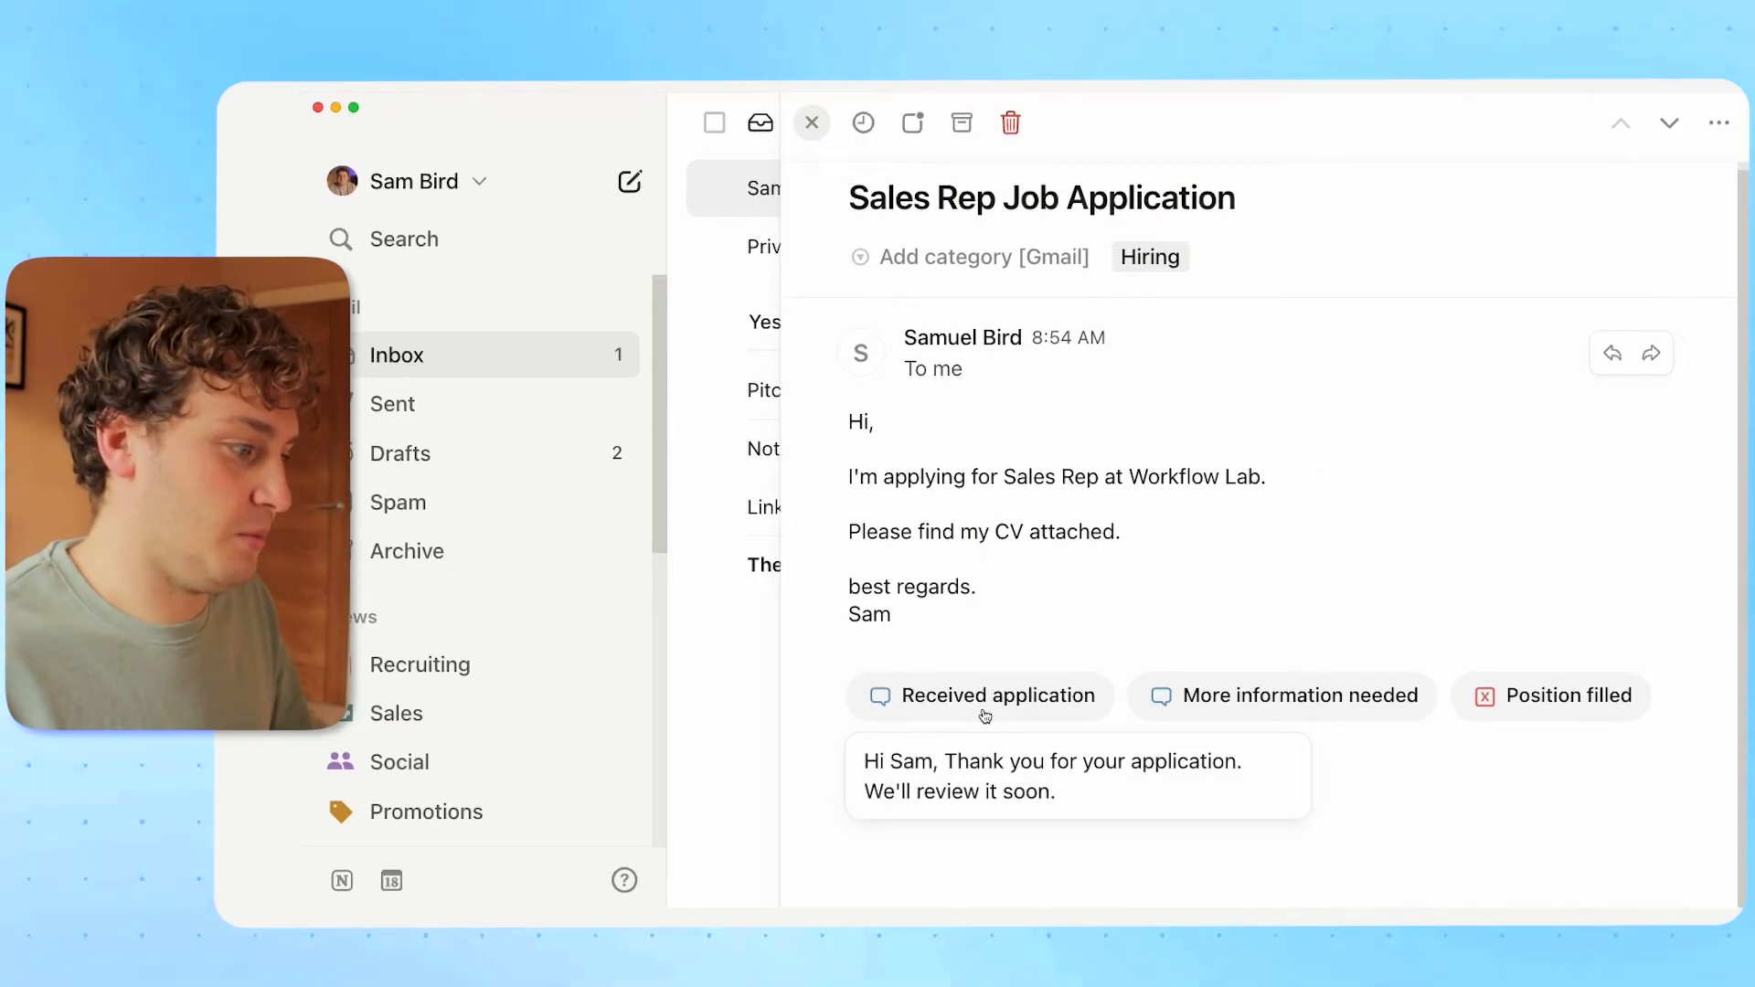
mouse_move(1575, 702)
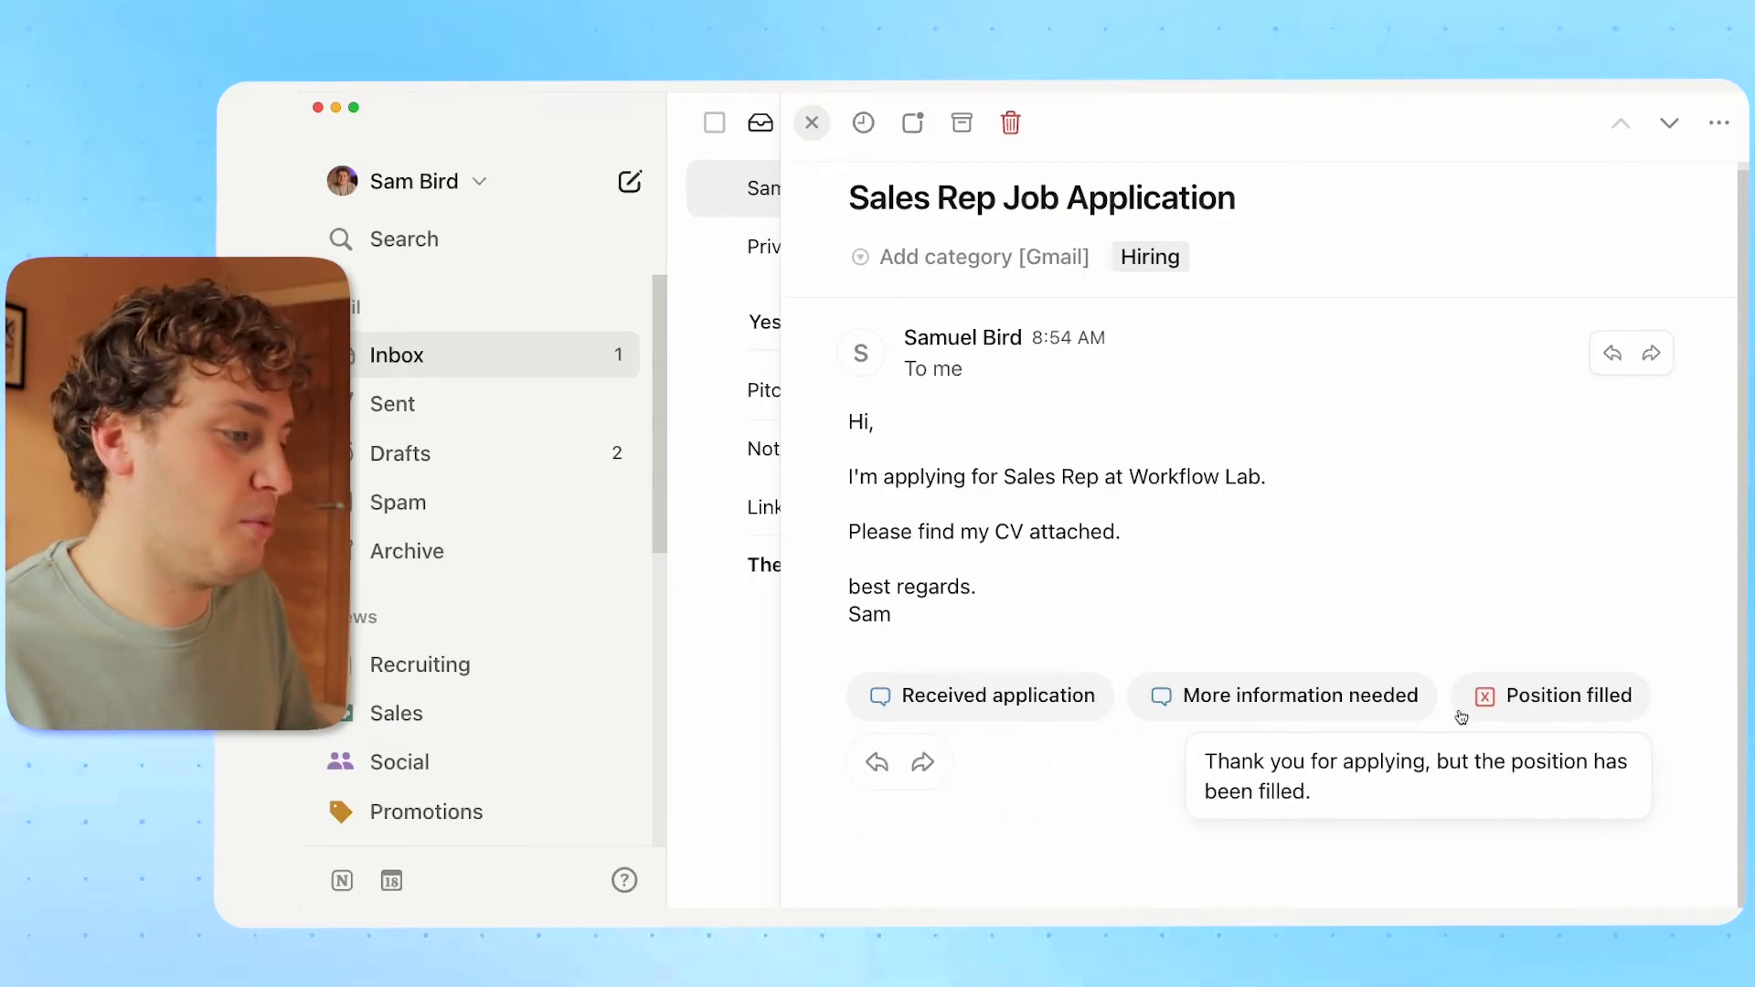
mouse_move(985, 695)
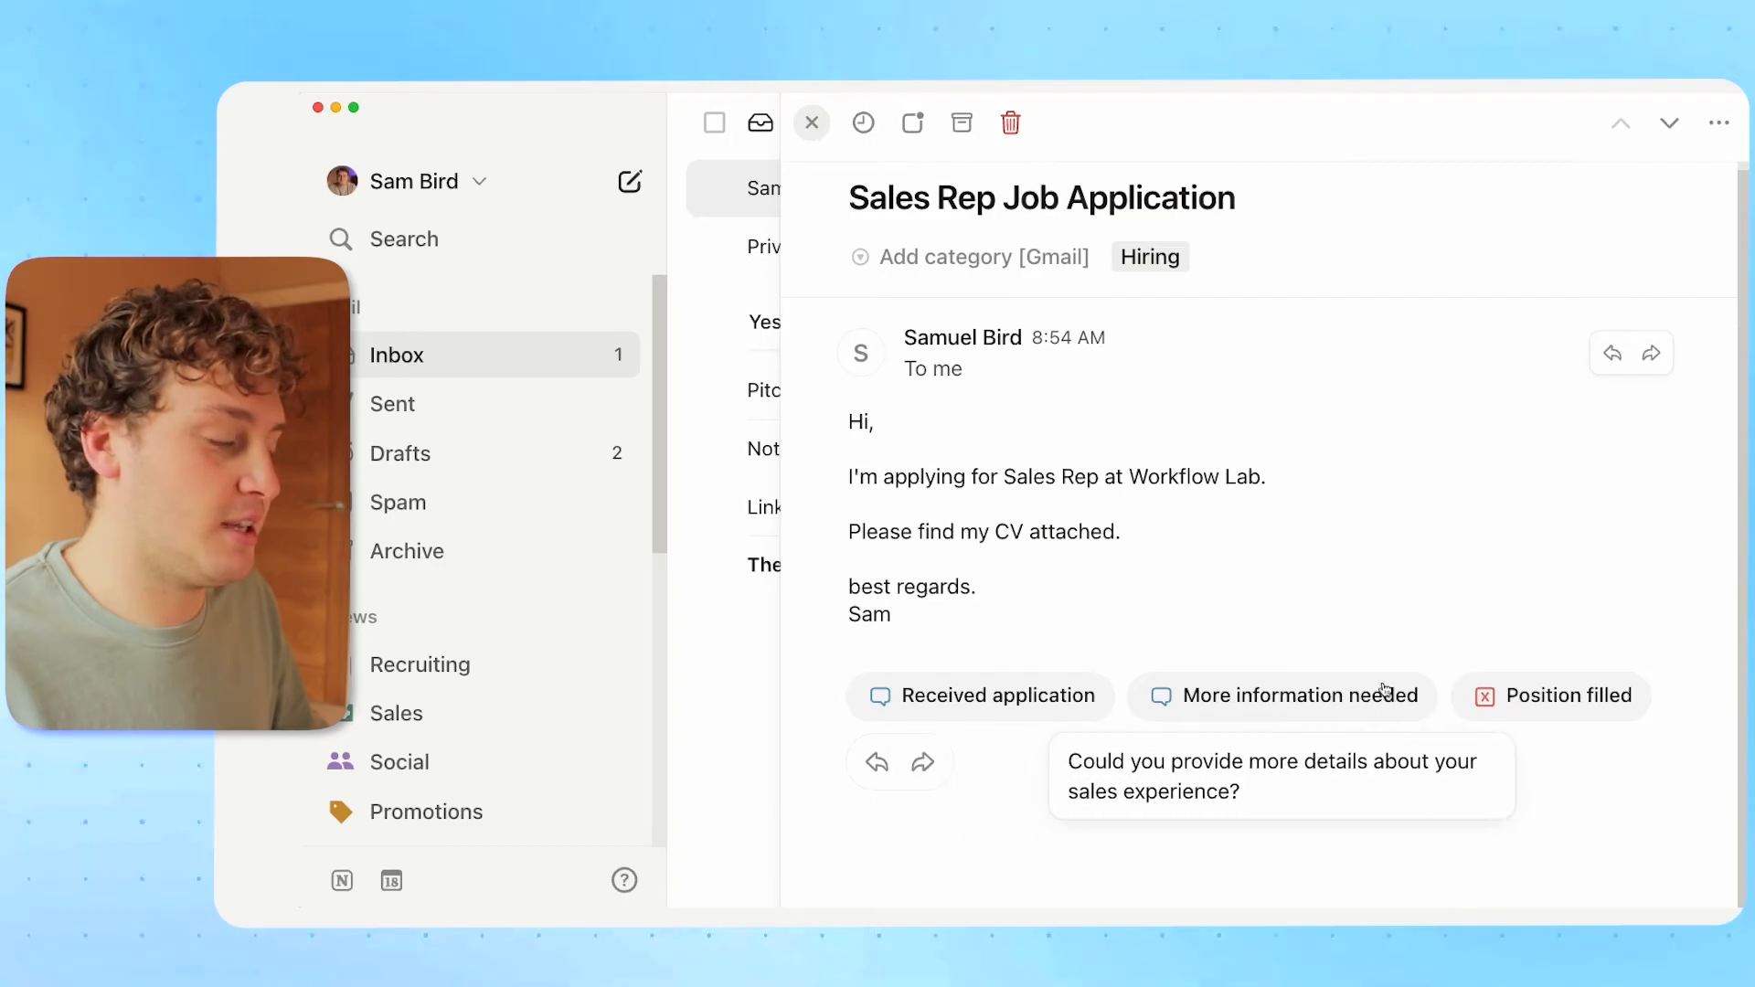
Start a reply from the Received application suggestion and clear its prefilled text.
click(1044, 700)
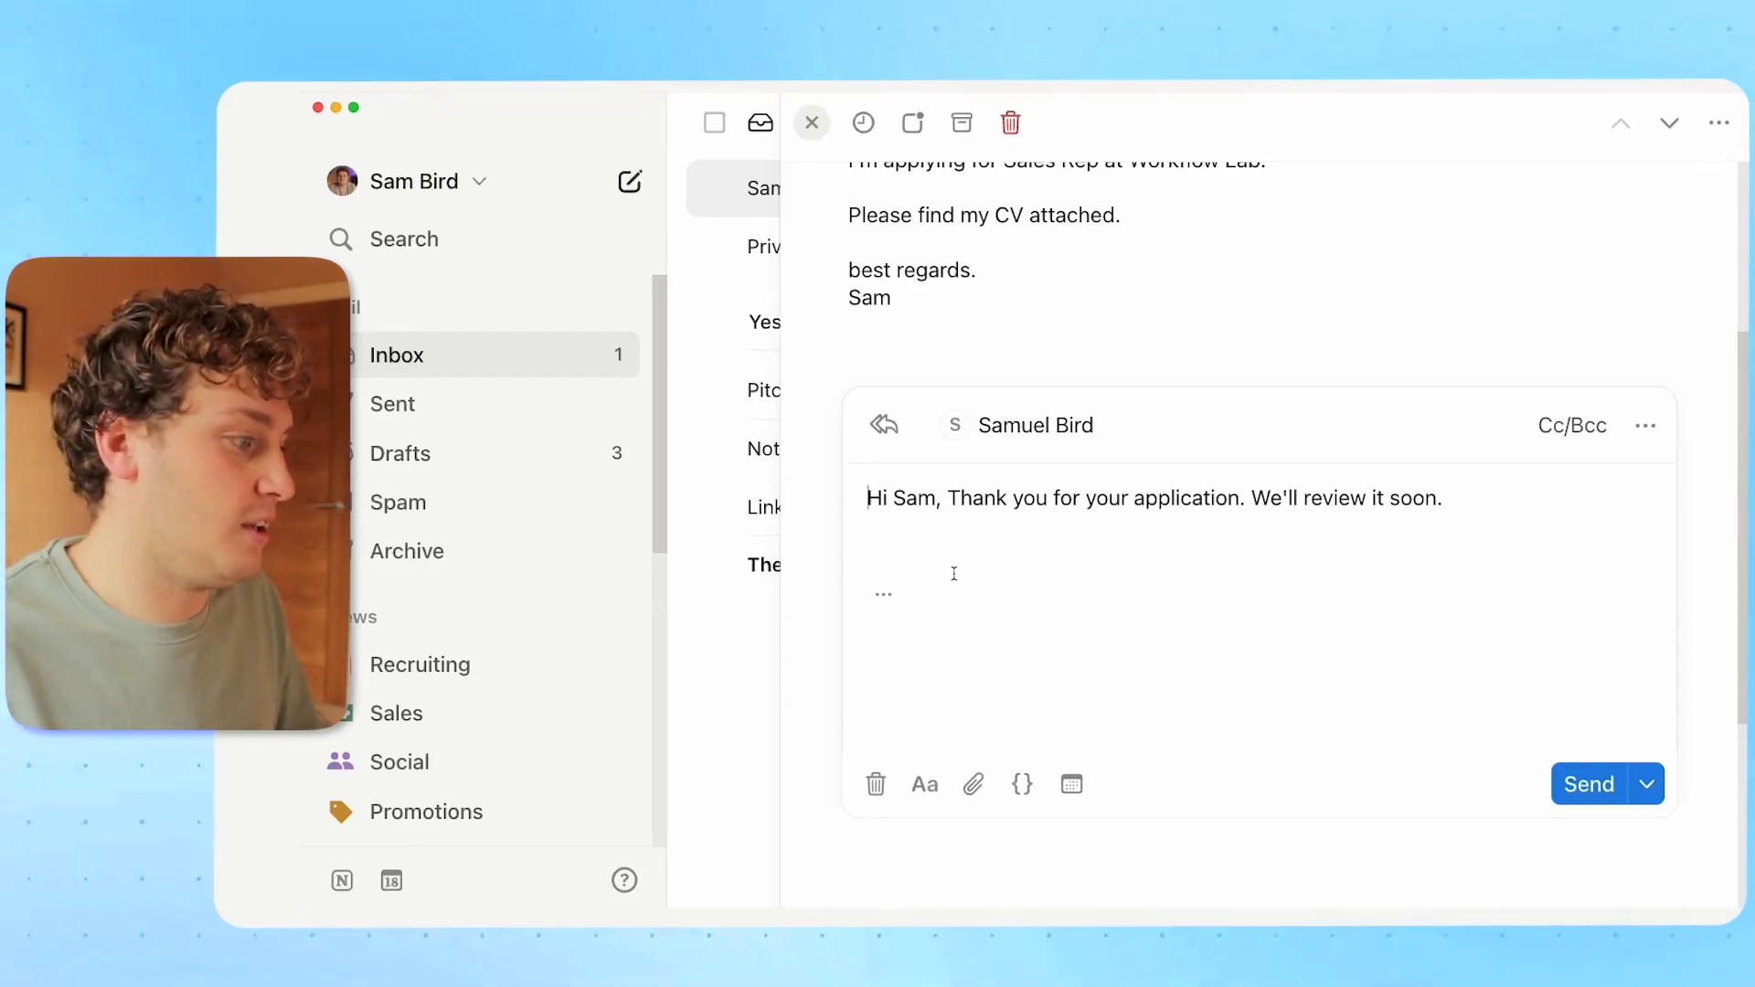
drag(928, 552, 867, 506)
key(BackSpace)
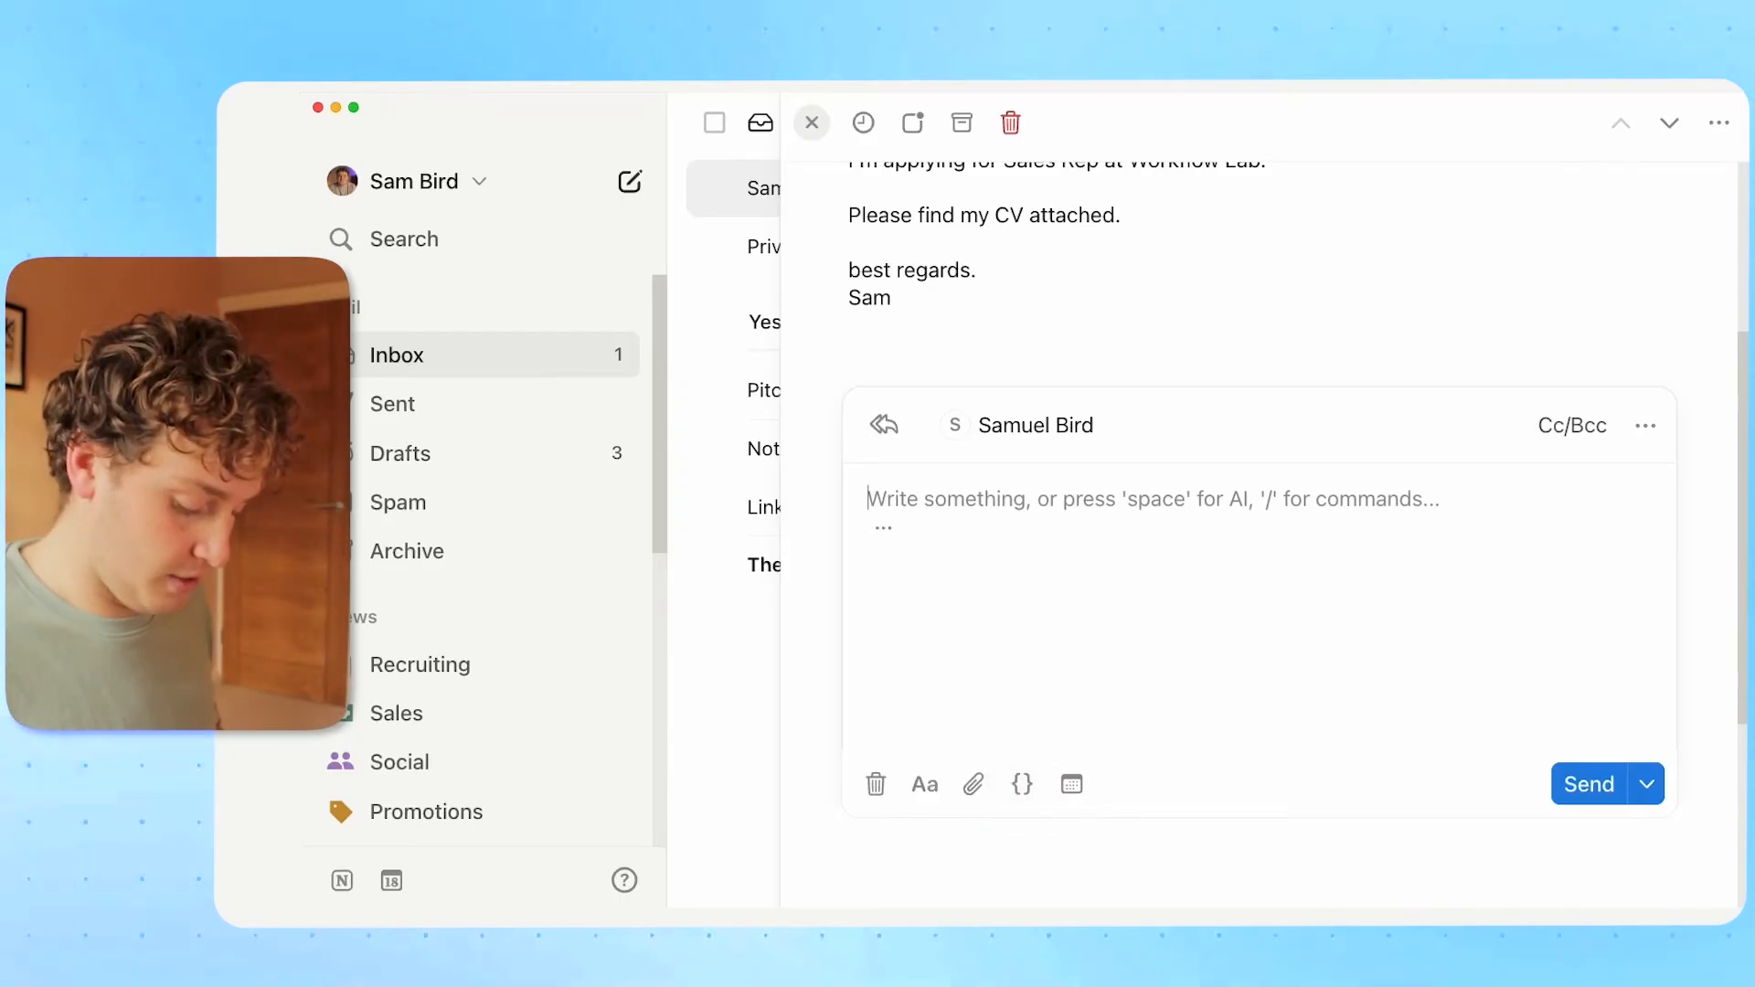
Look through the block commands available in the reply and add a Heading 1 reading "Hello".
text(/)
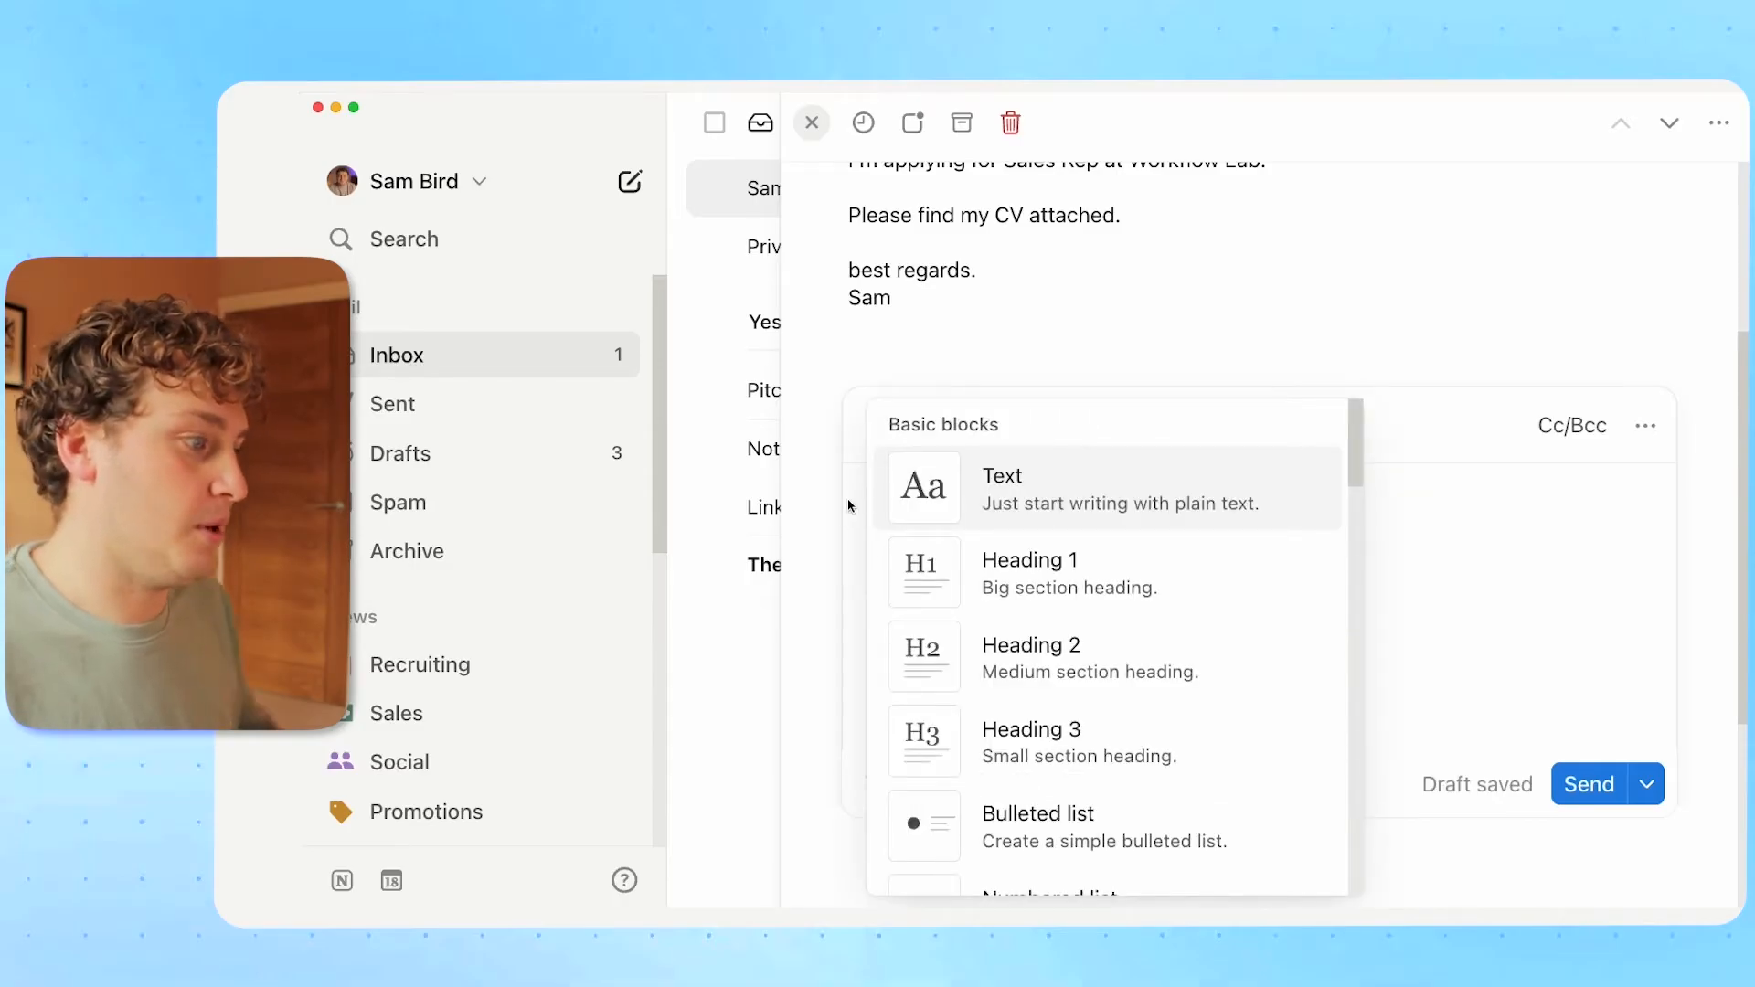
scroll(1095, 526, down, 5)
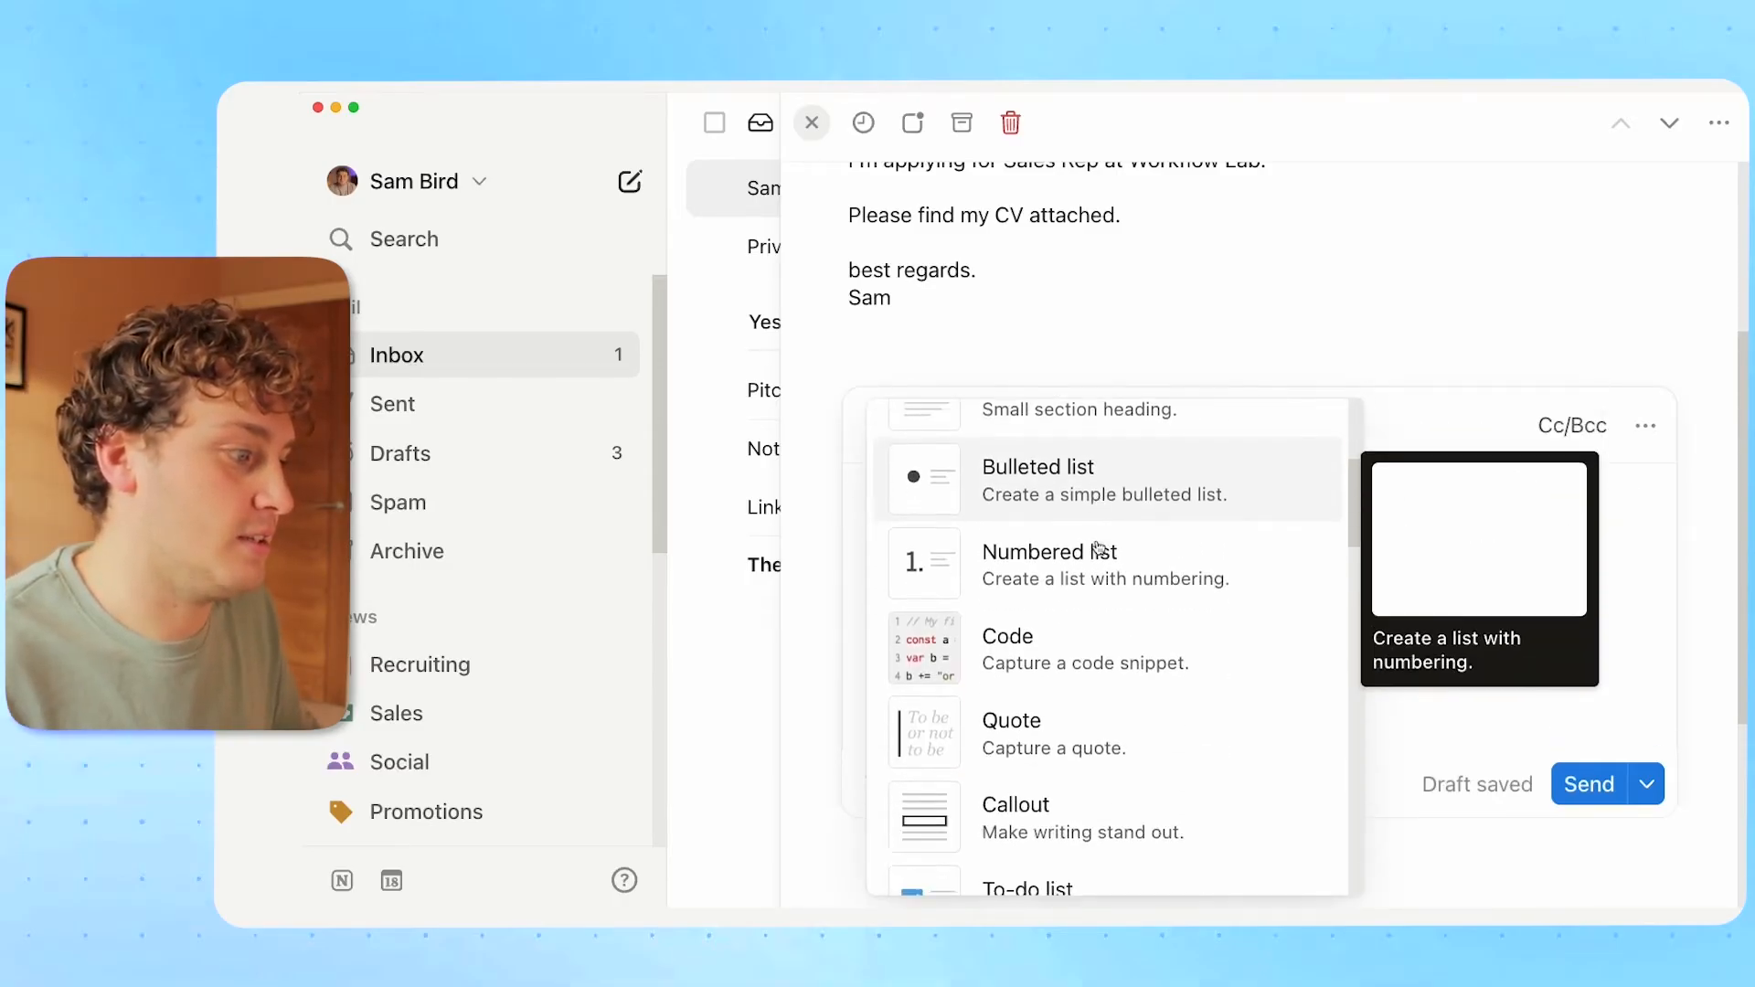
scroll(1098, 549, down, 6)
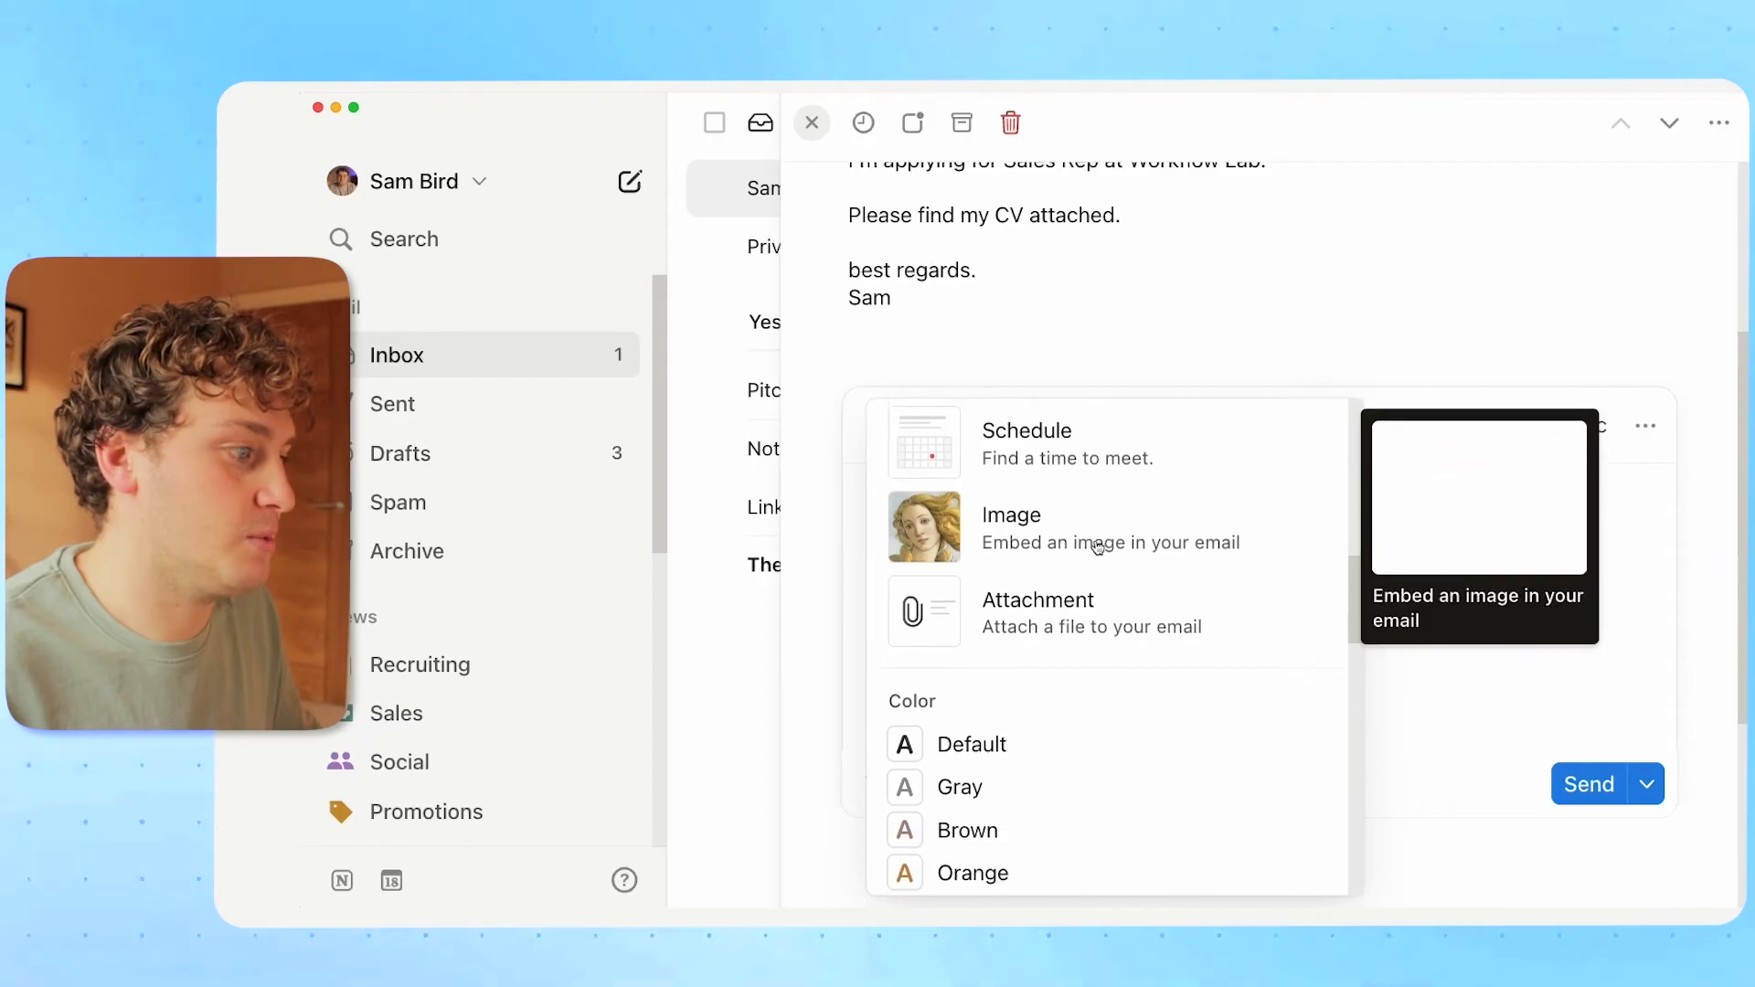
scroll(1093, 539, up, 7)
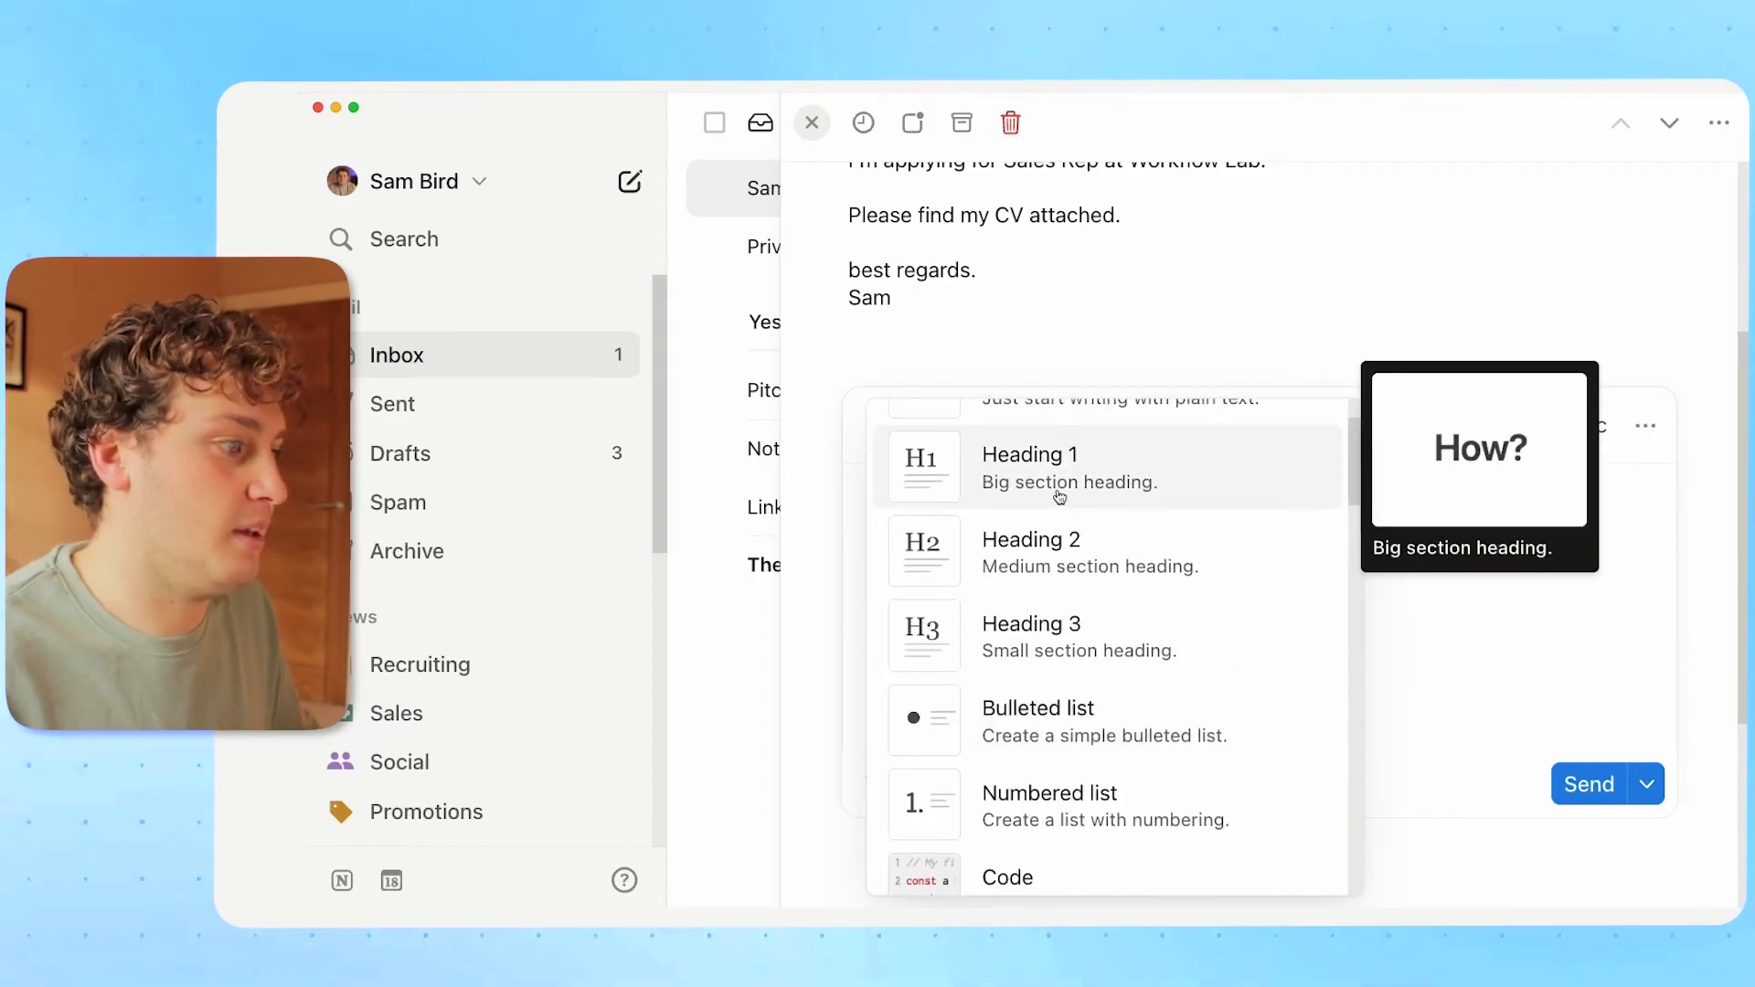
click(1060, 496)
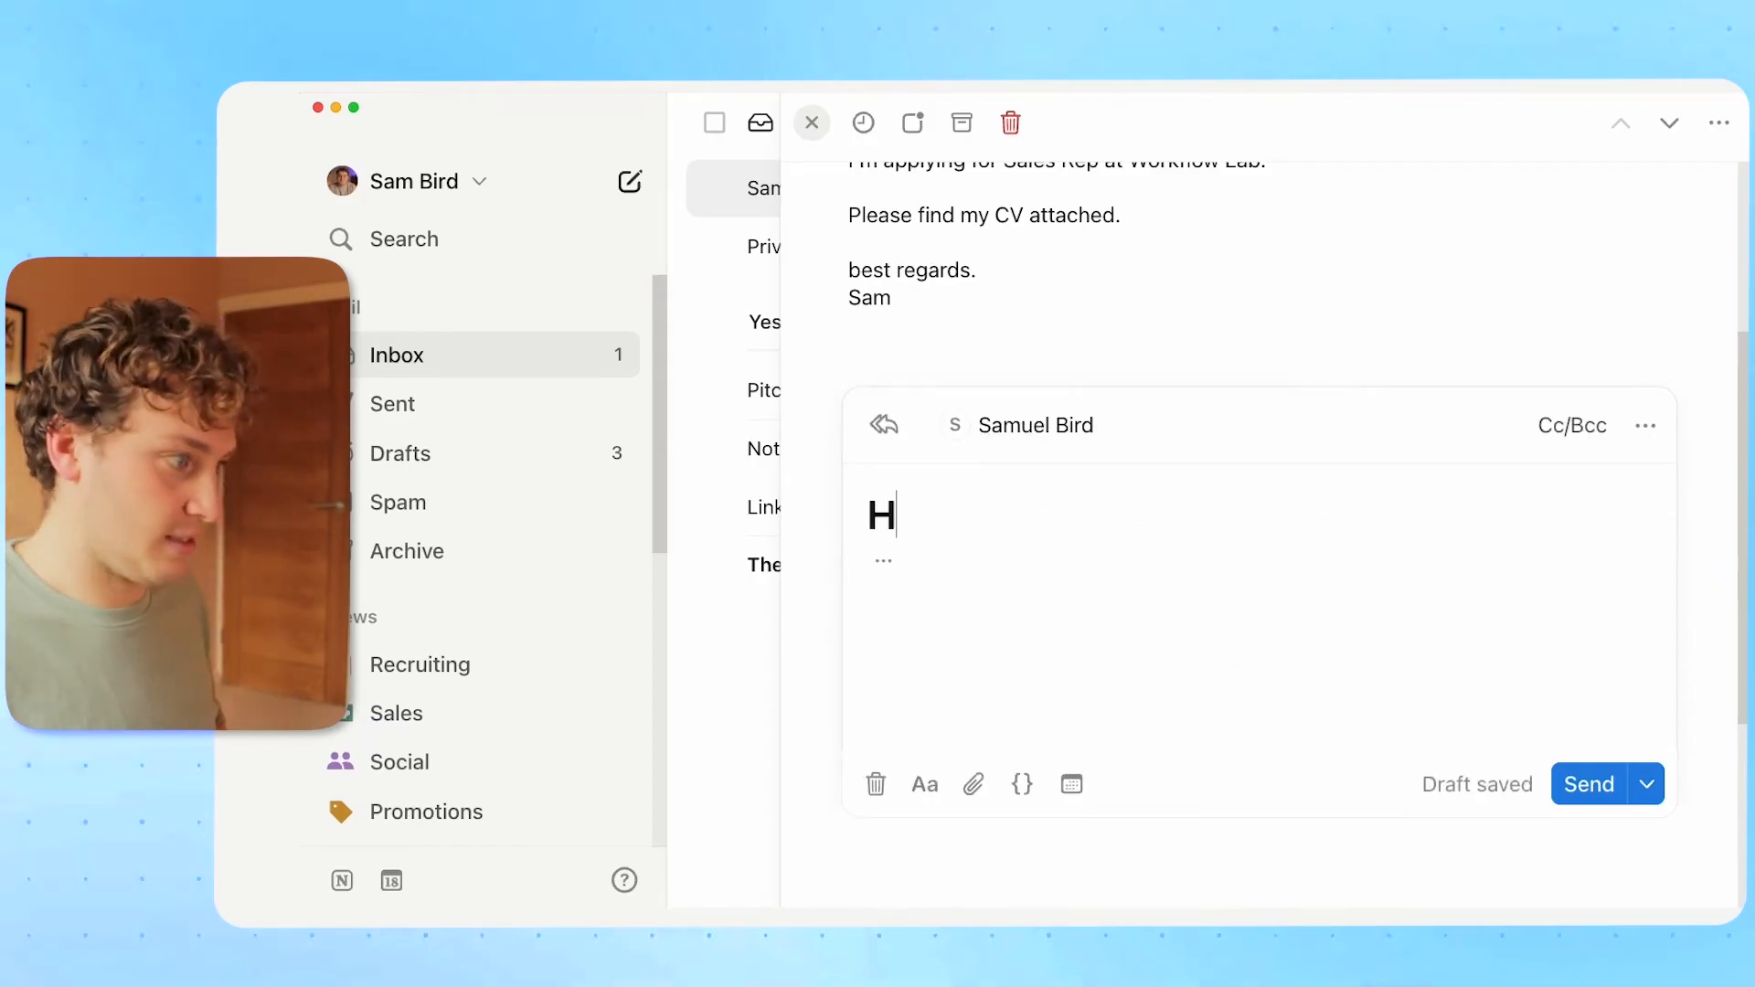
key(Return)
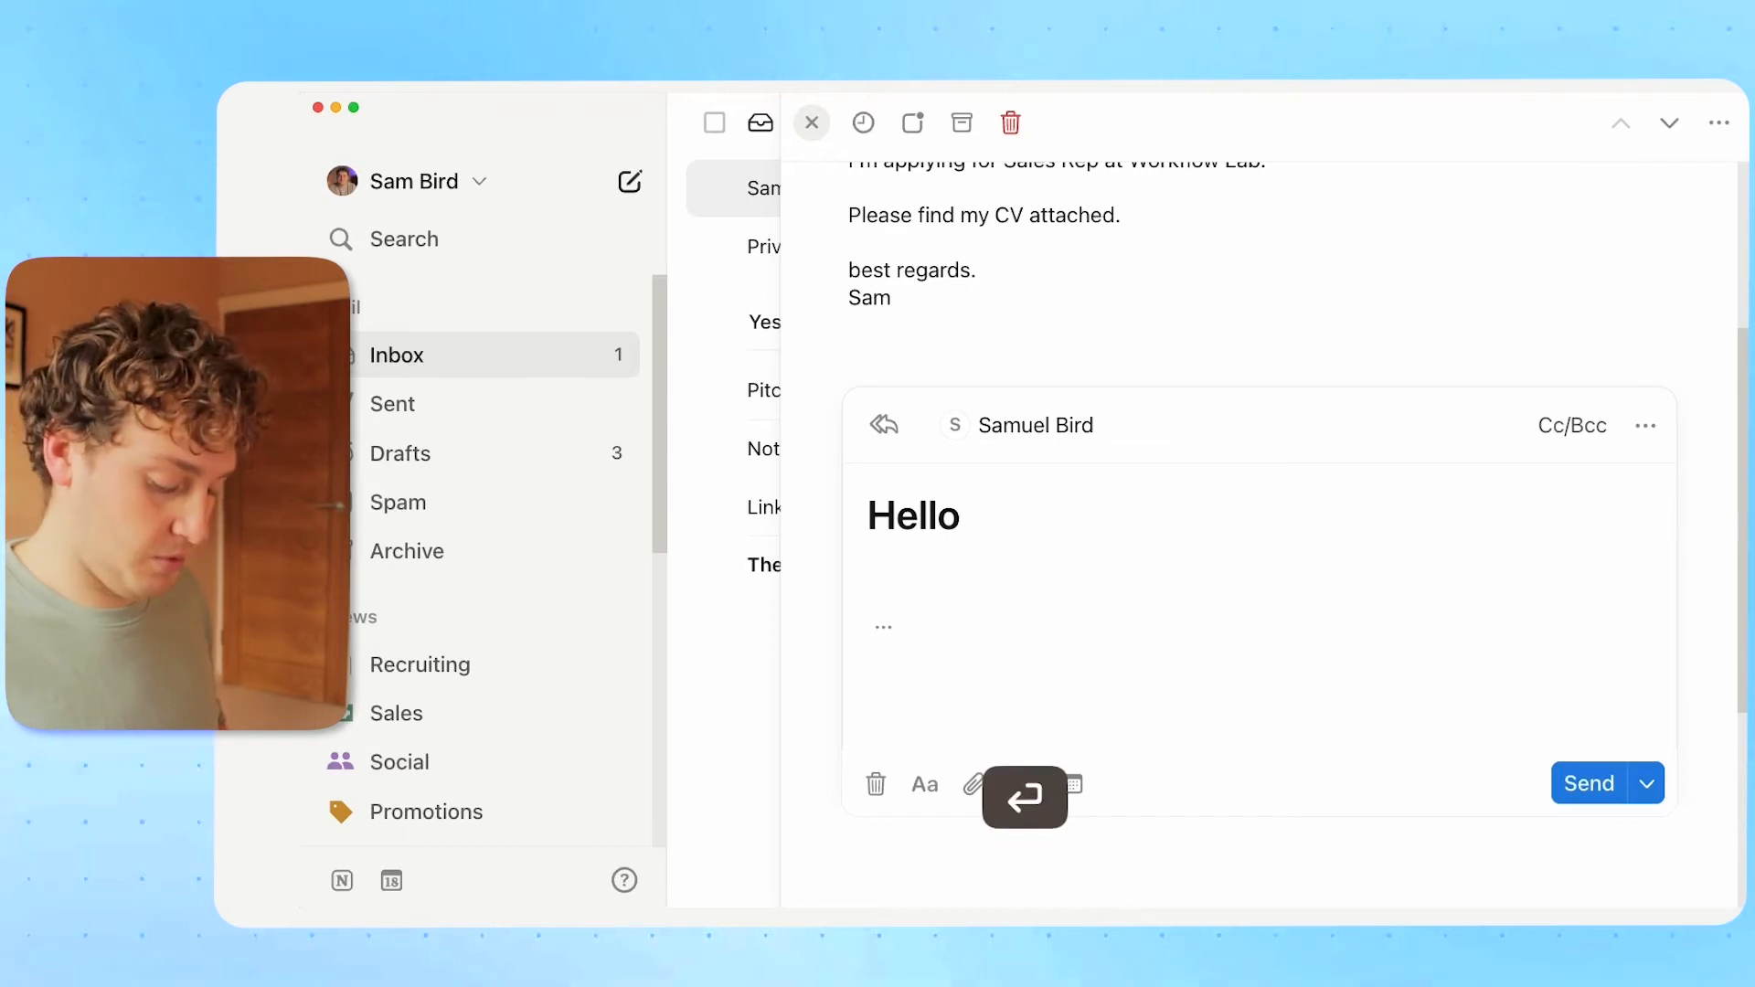
Add a callout block below the heading with the text "This is a callout".
text(/call)
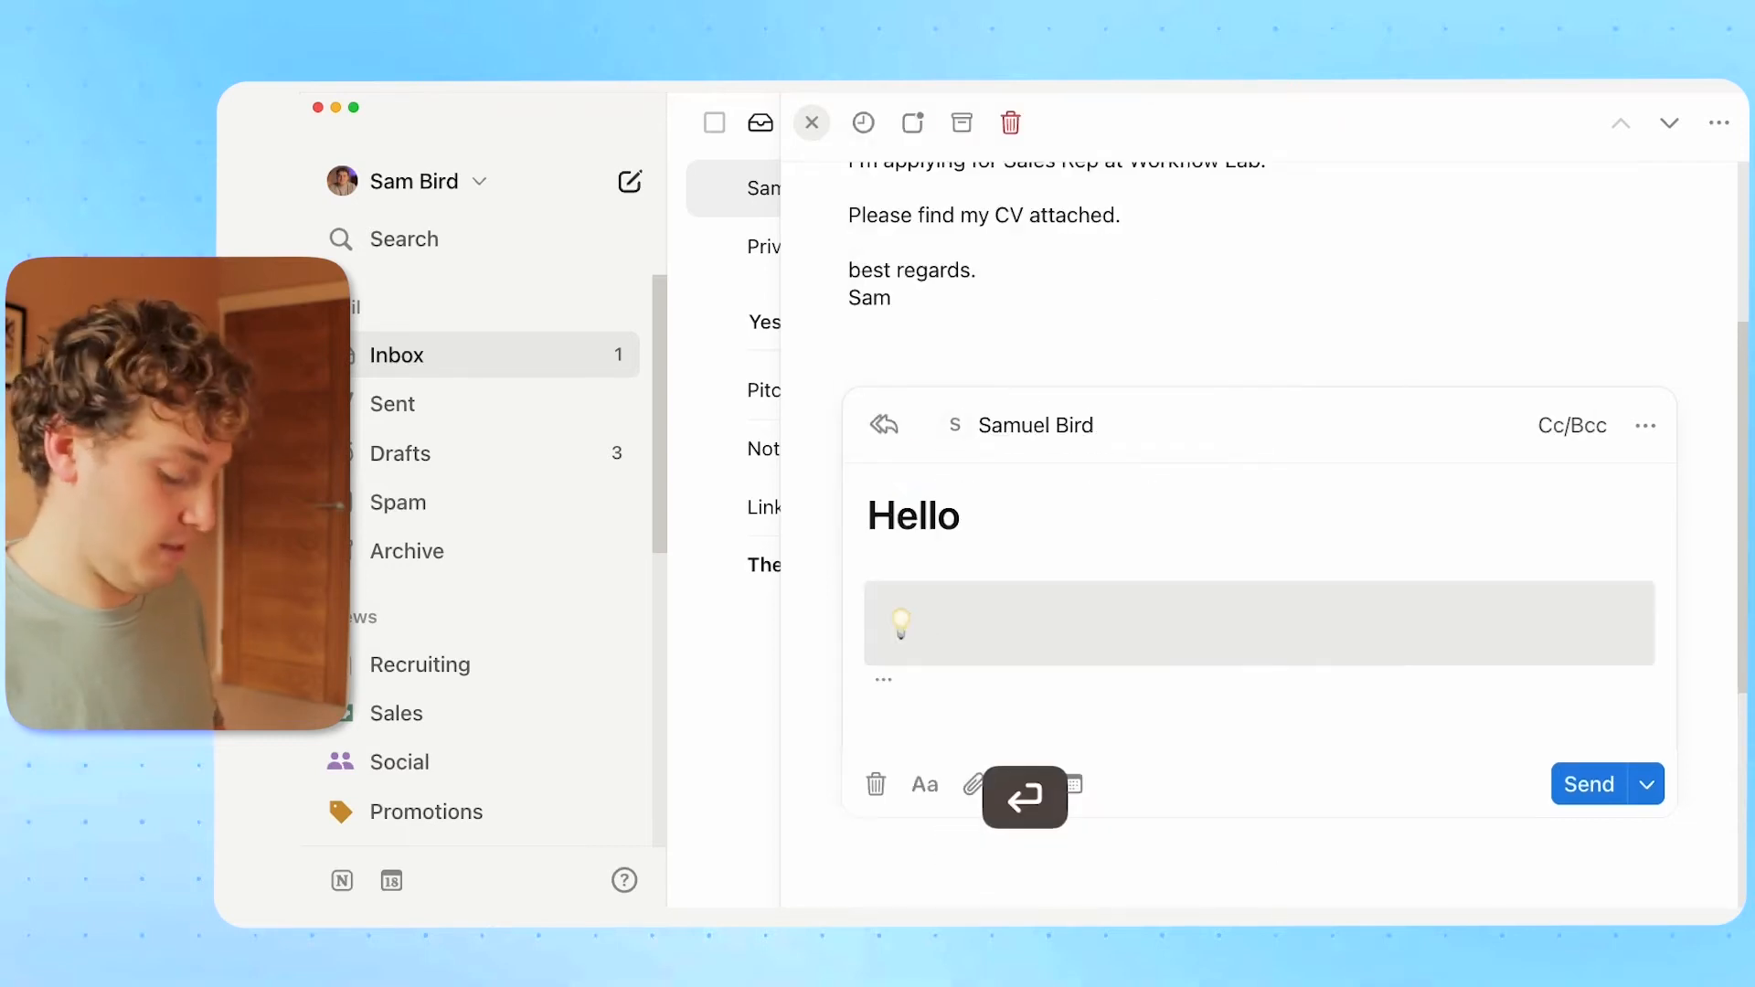
text(This is a co)
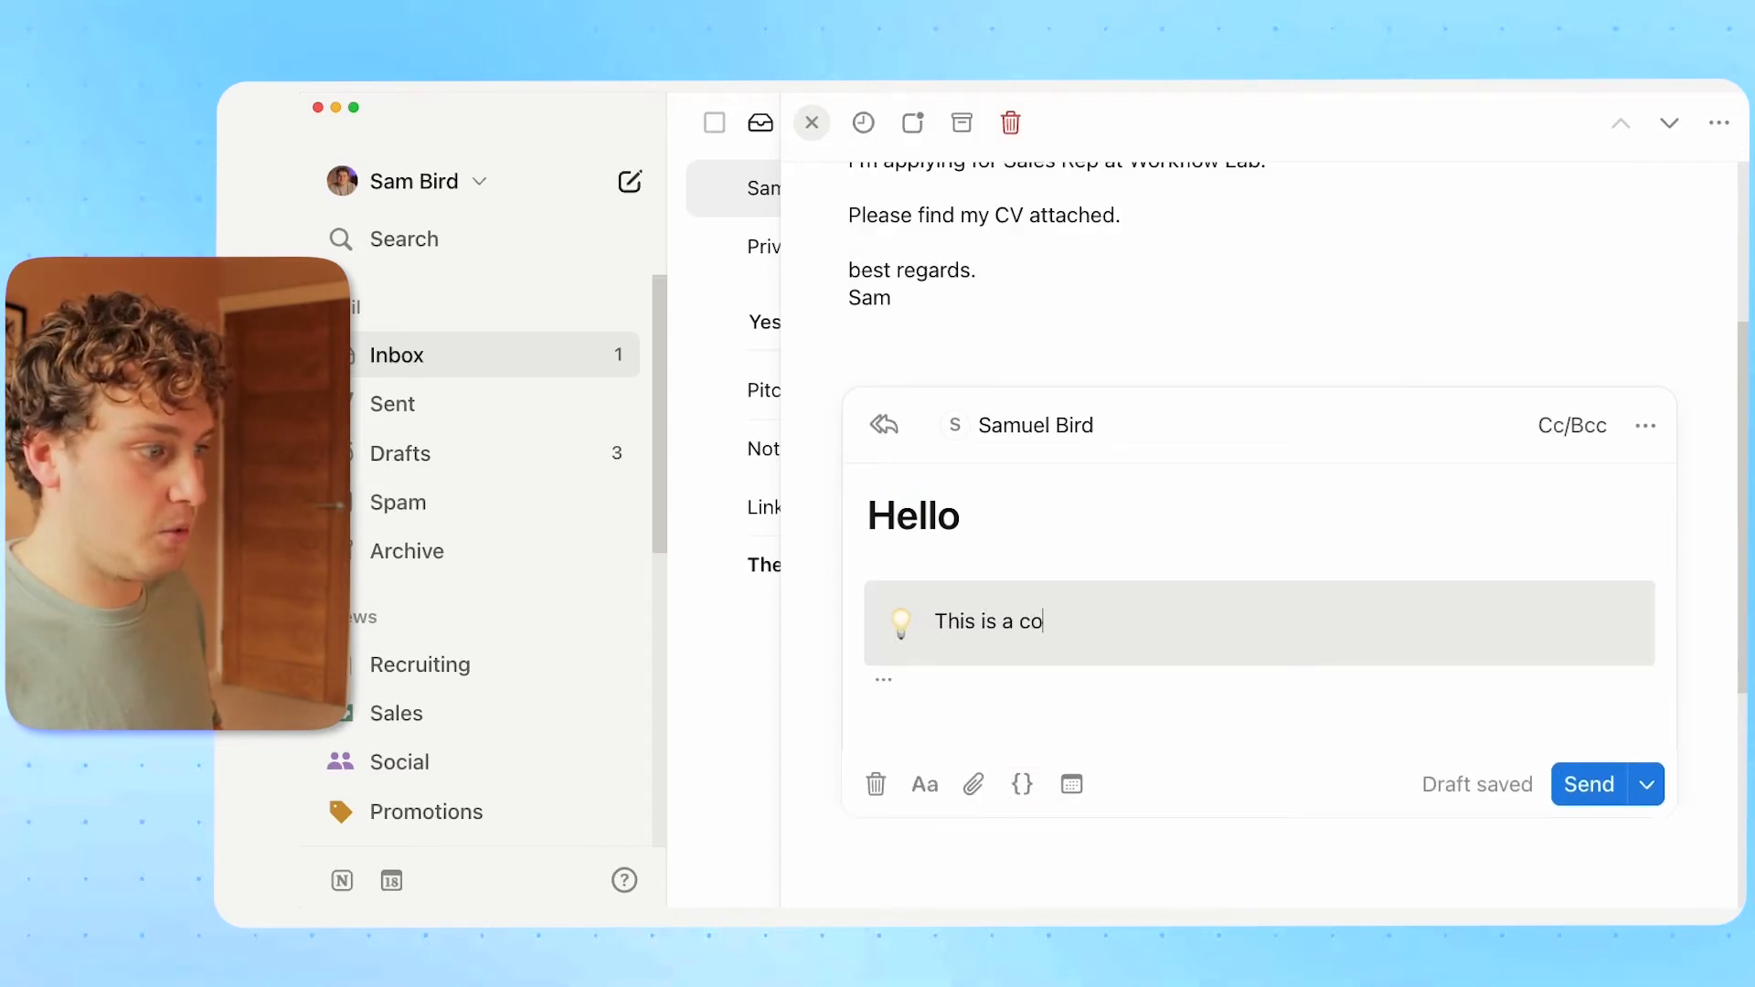
key(BackSpace)
text(allout)
key(Return)
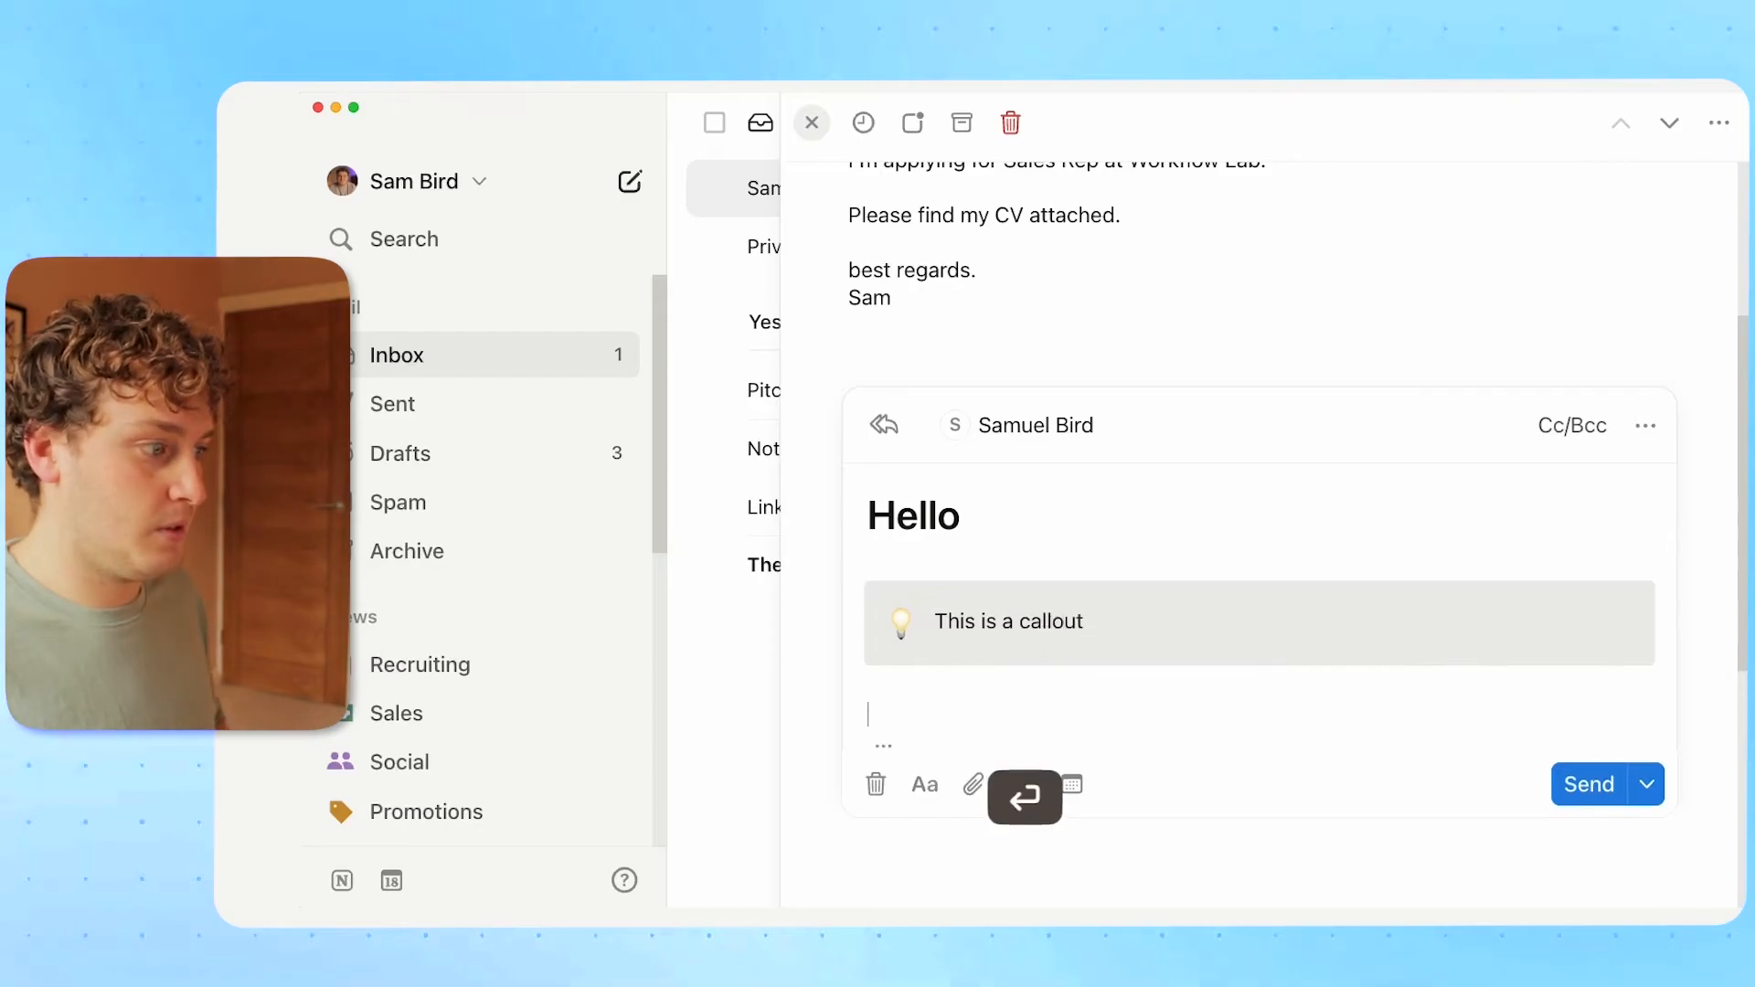
Add a quote block below the callout with the text "This is a quote".
text(/quo)
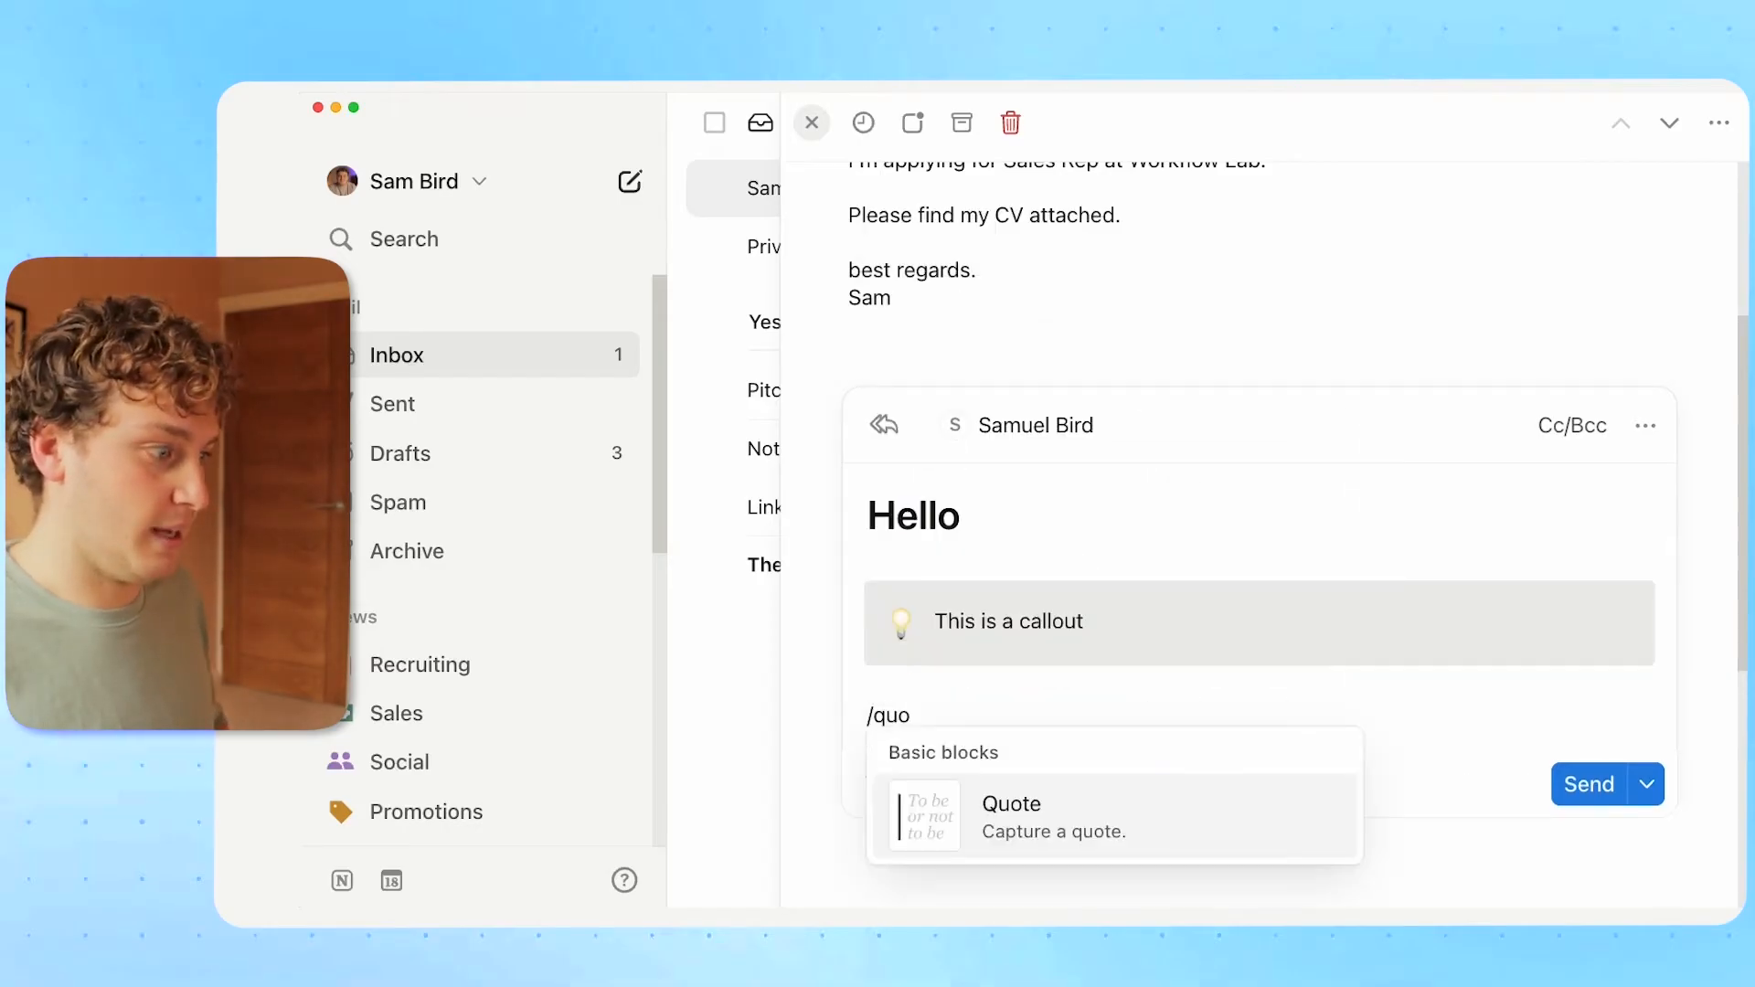
key(Return)
text(This i)
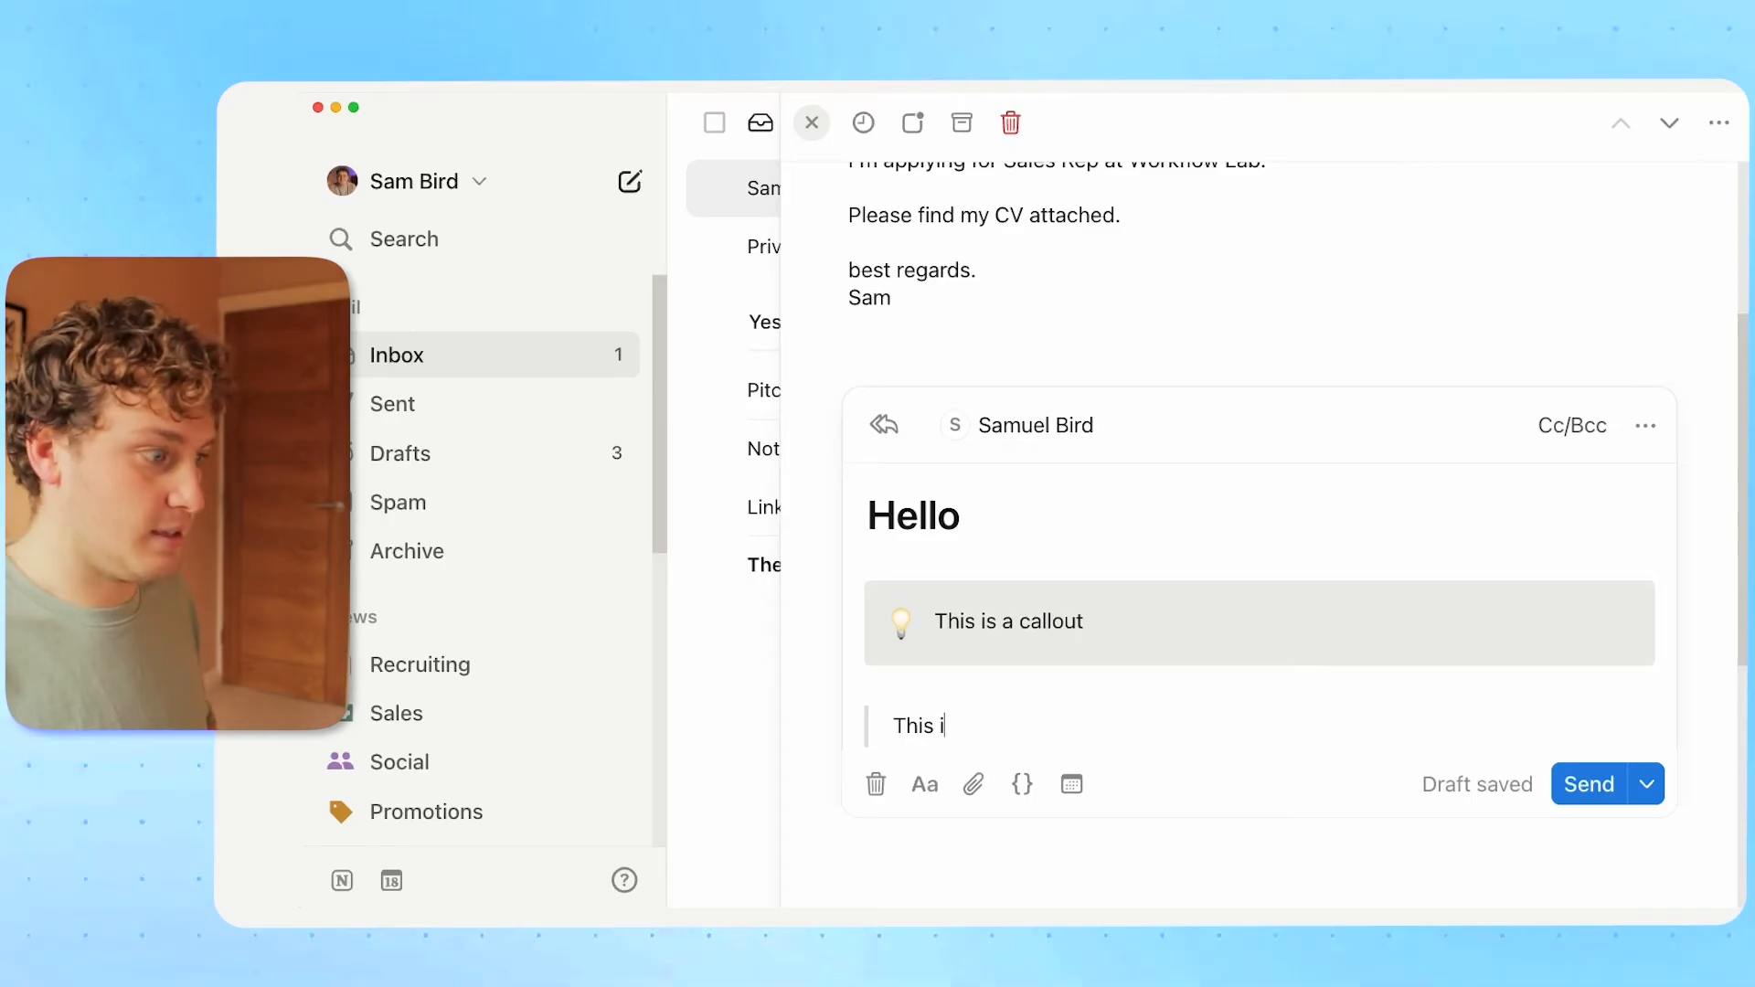
text(s a quote)
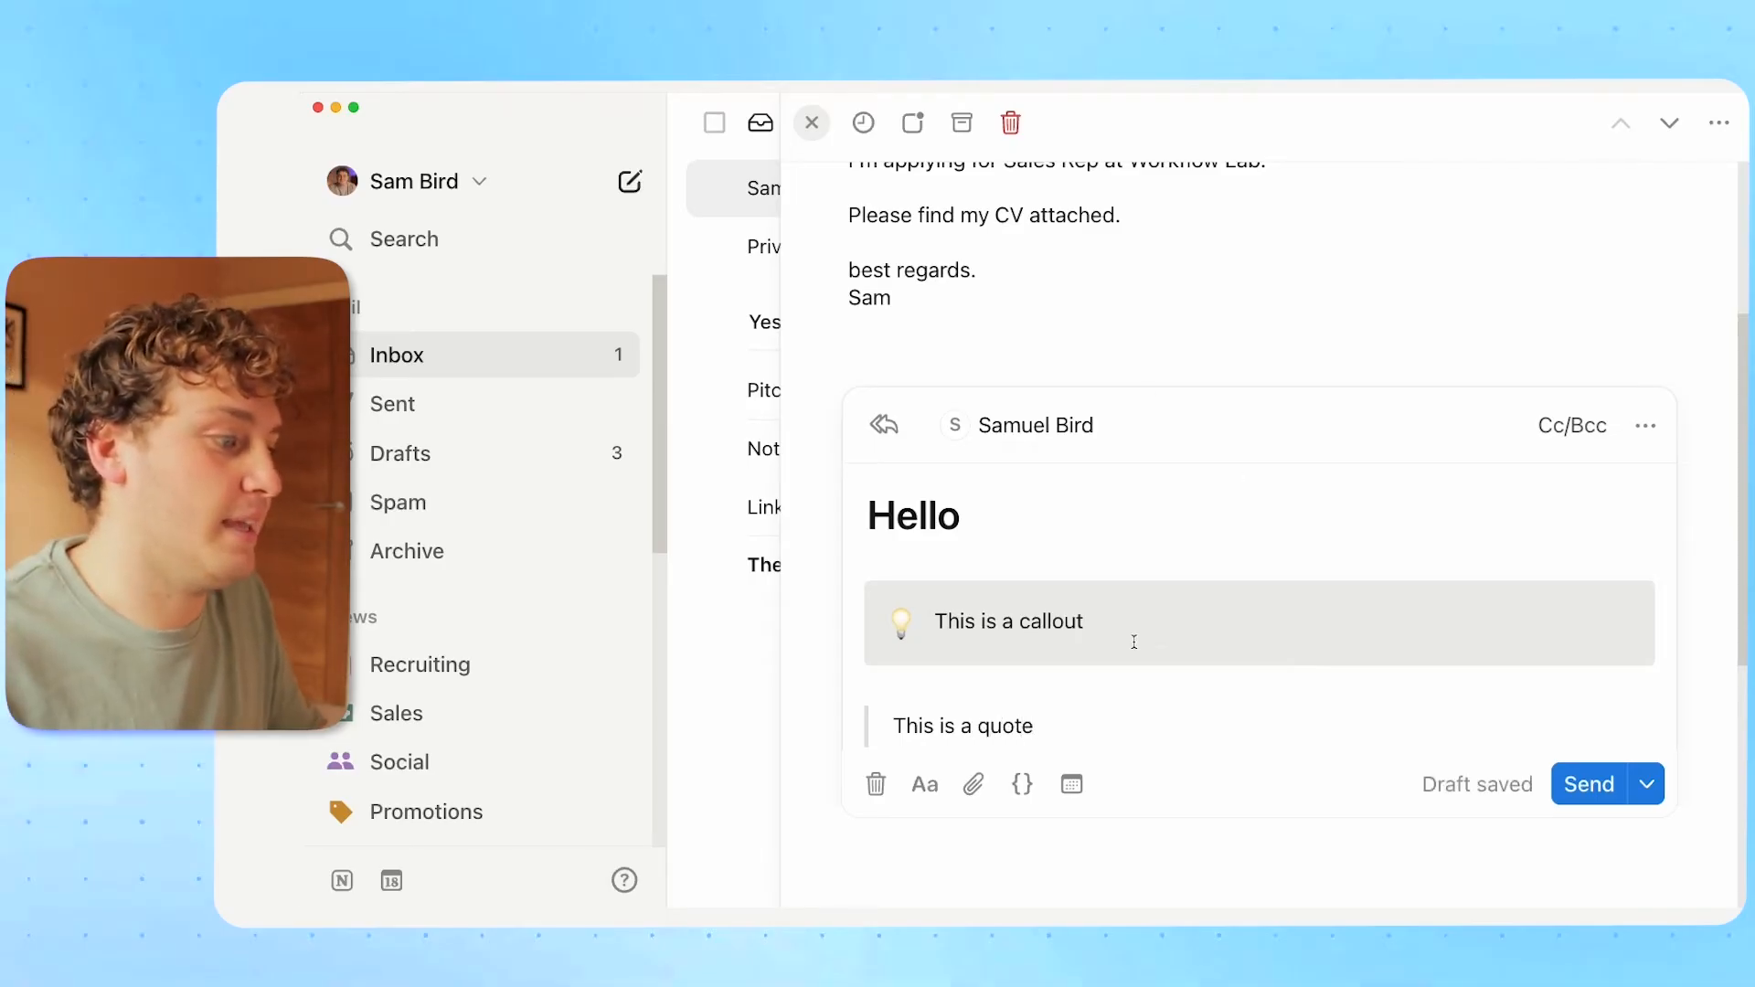
key(Return)
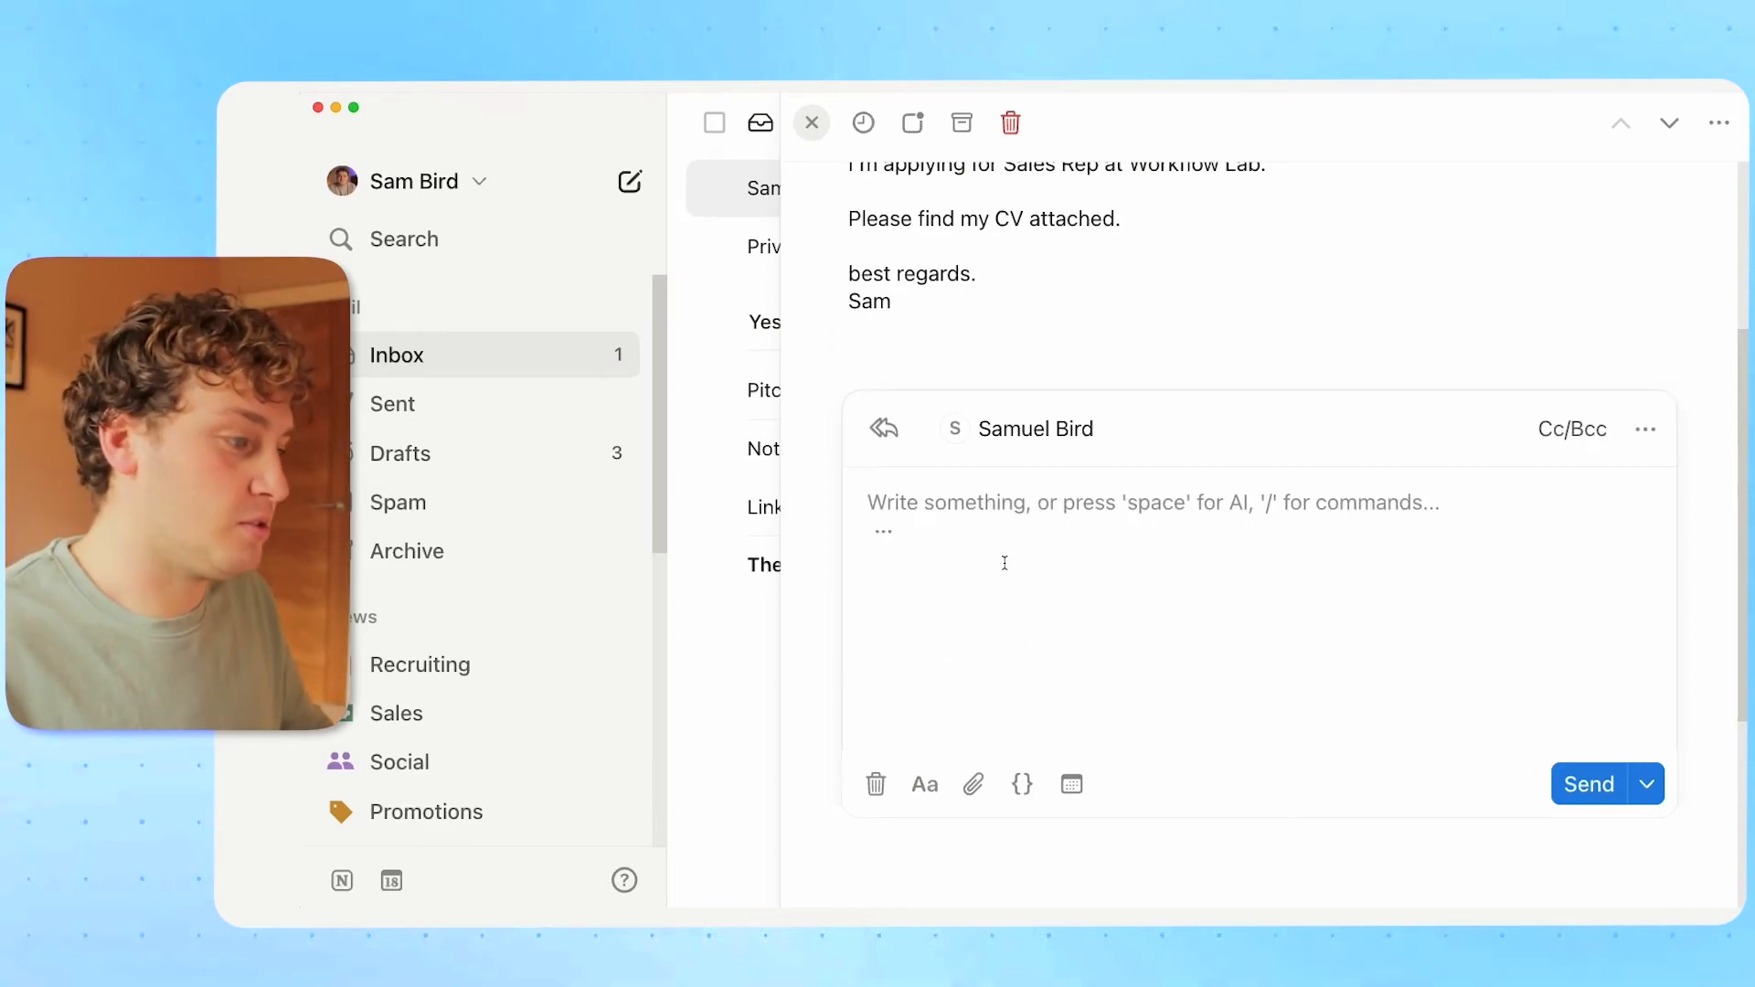
Browse the available snippets and insert the Follow-up snippet into the reply.
click(1013, 787)
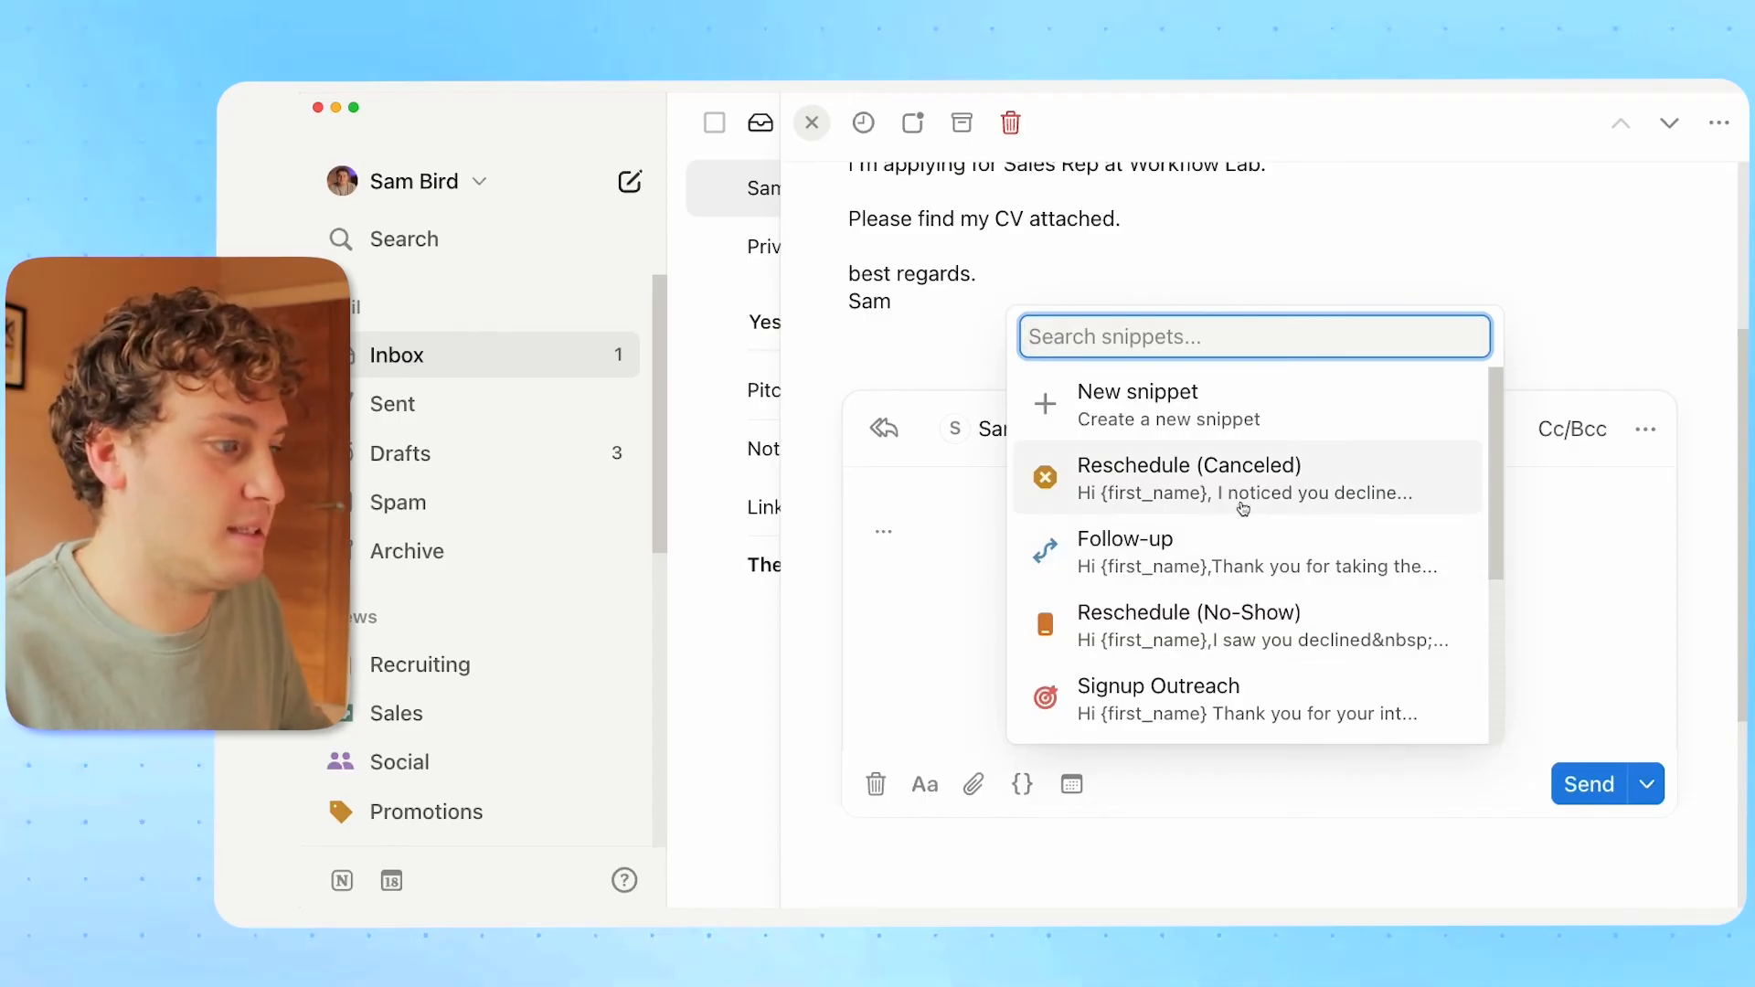
scroll(1285, 587, down, 3)
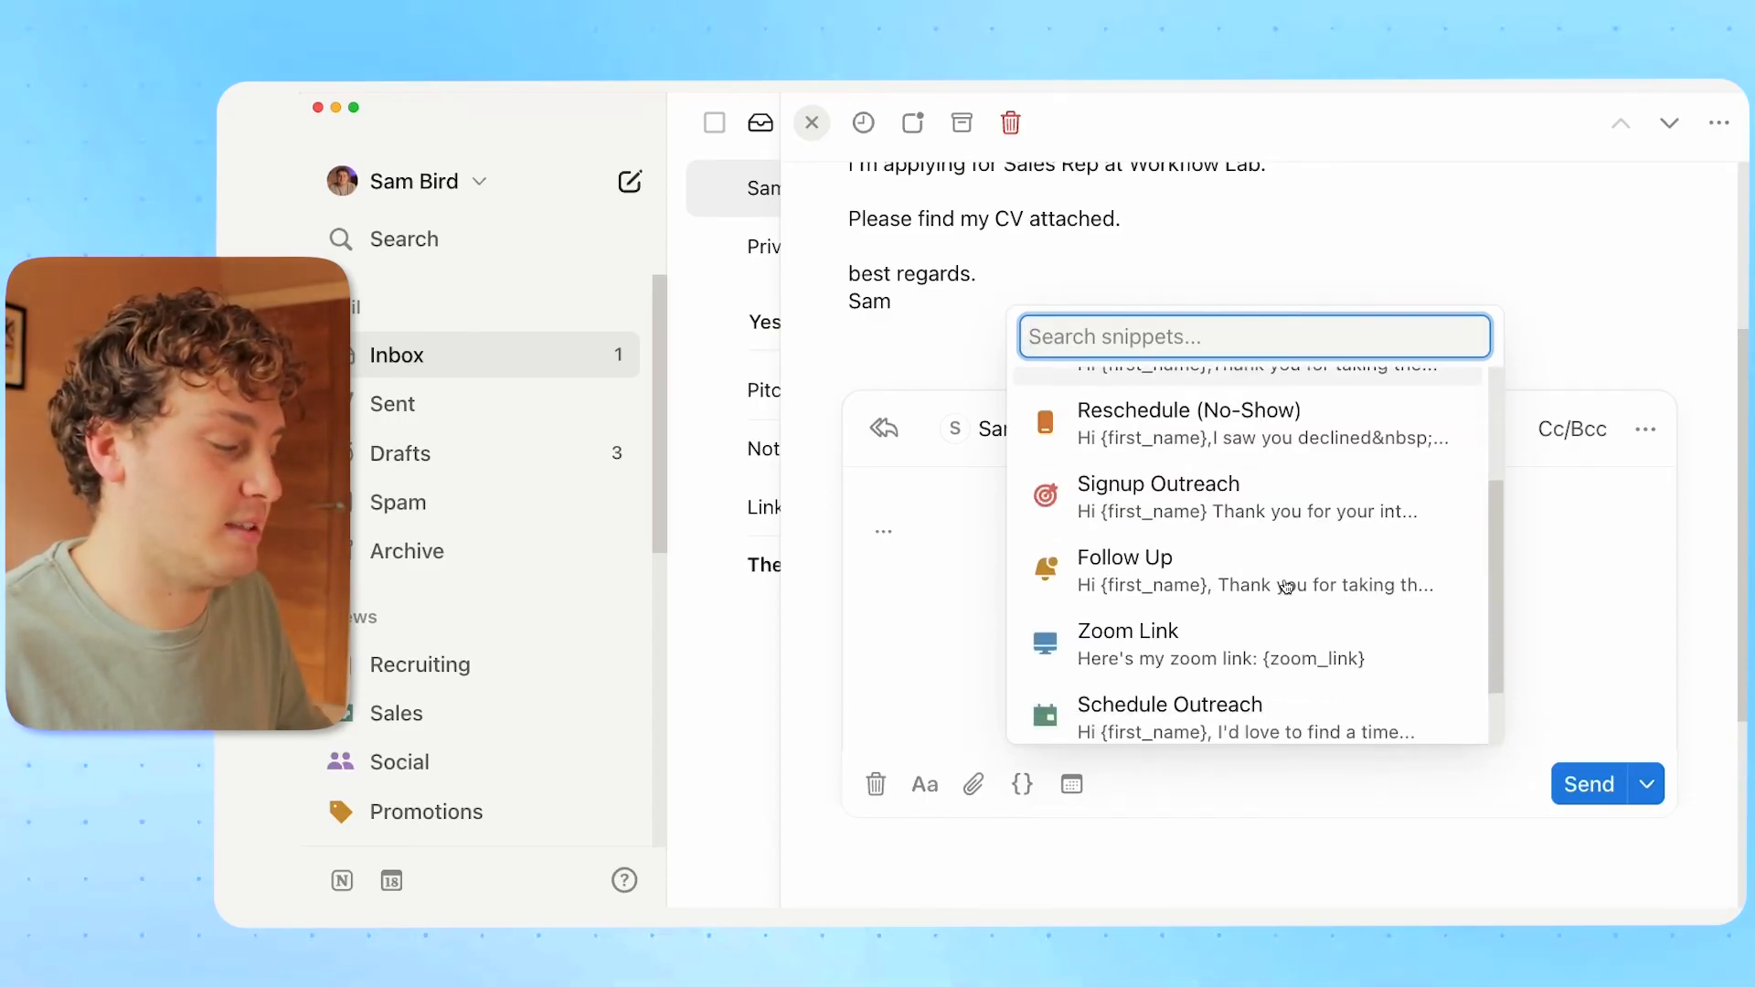
scroll(1286, 587, down, 2)
scroll(1286, 587, up, 5)
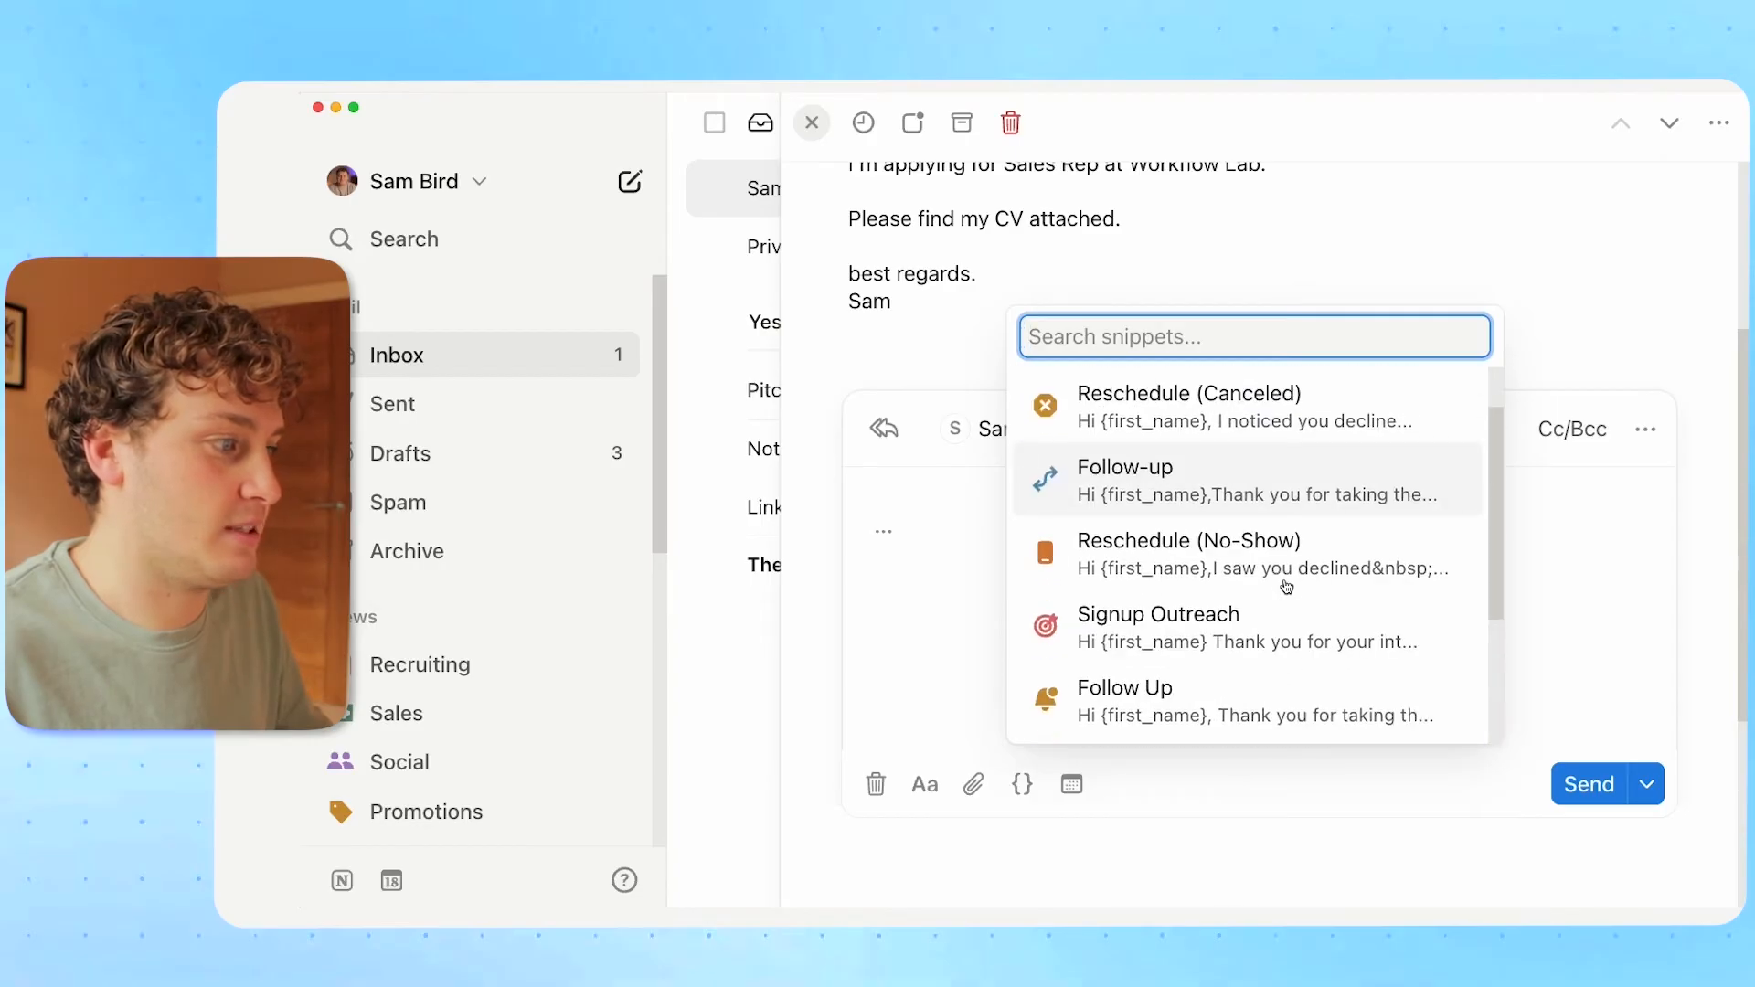
scroll(1287, 587, up, 1)
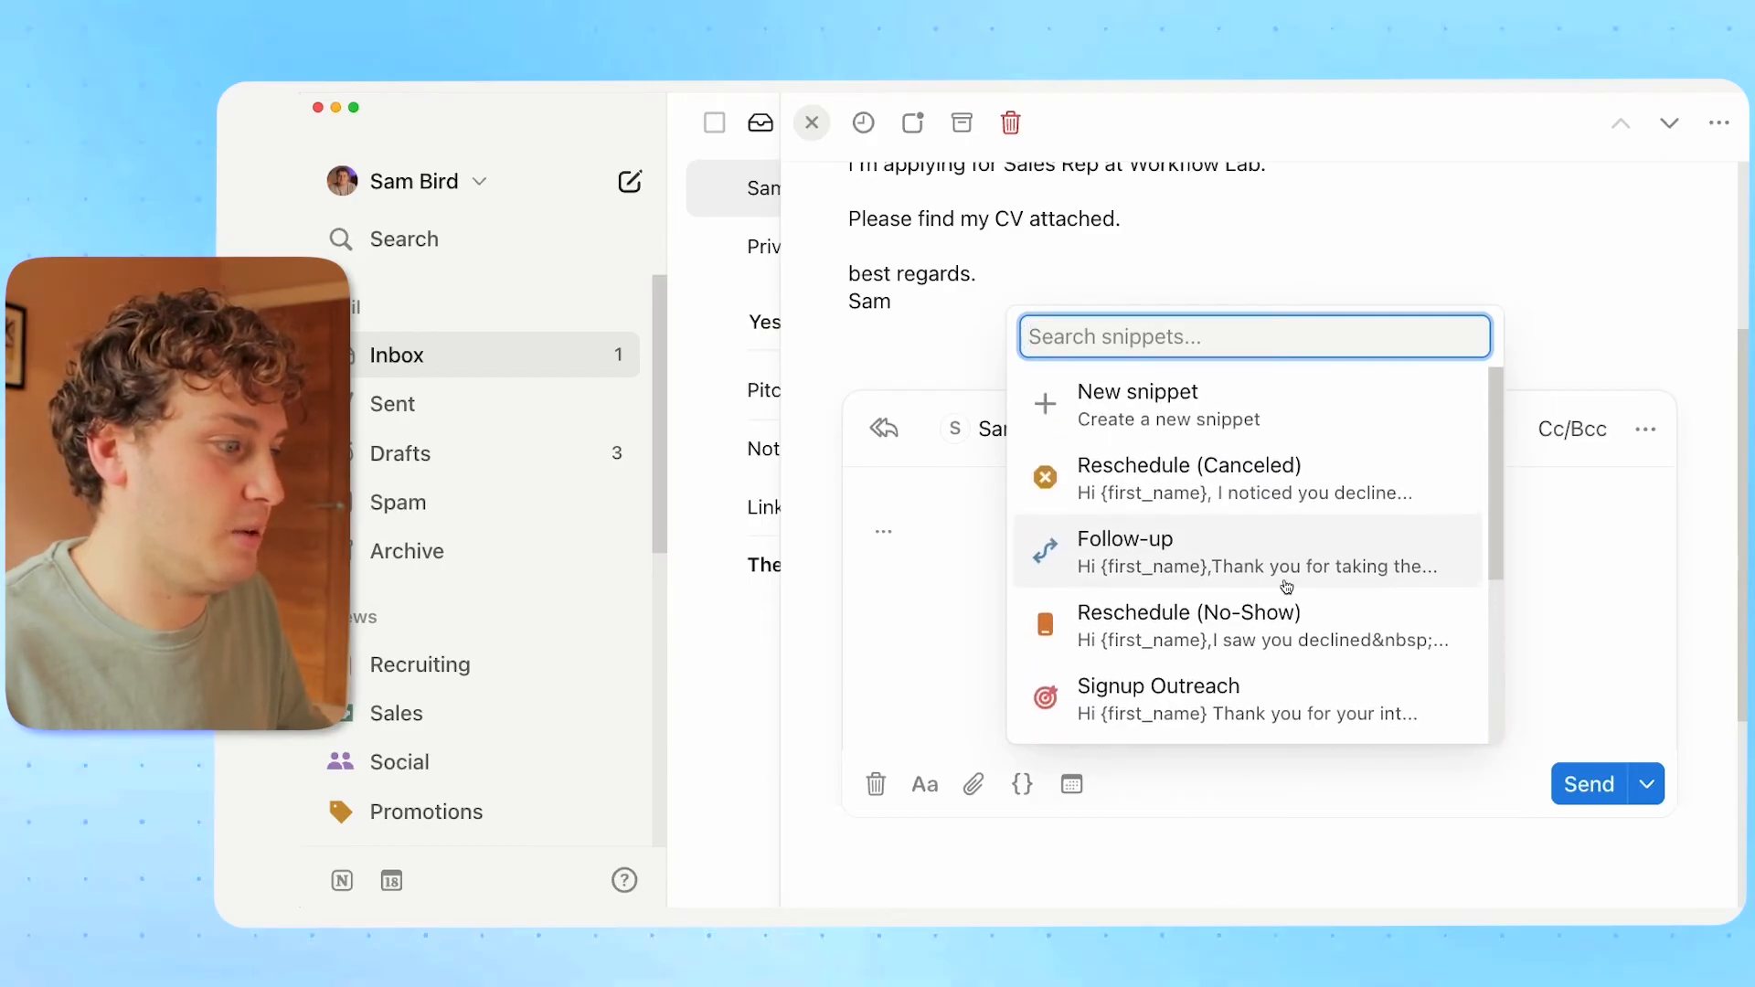
scroll(1286, 587, down, 5)
scroll(1287, 587, up, 5)
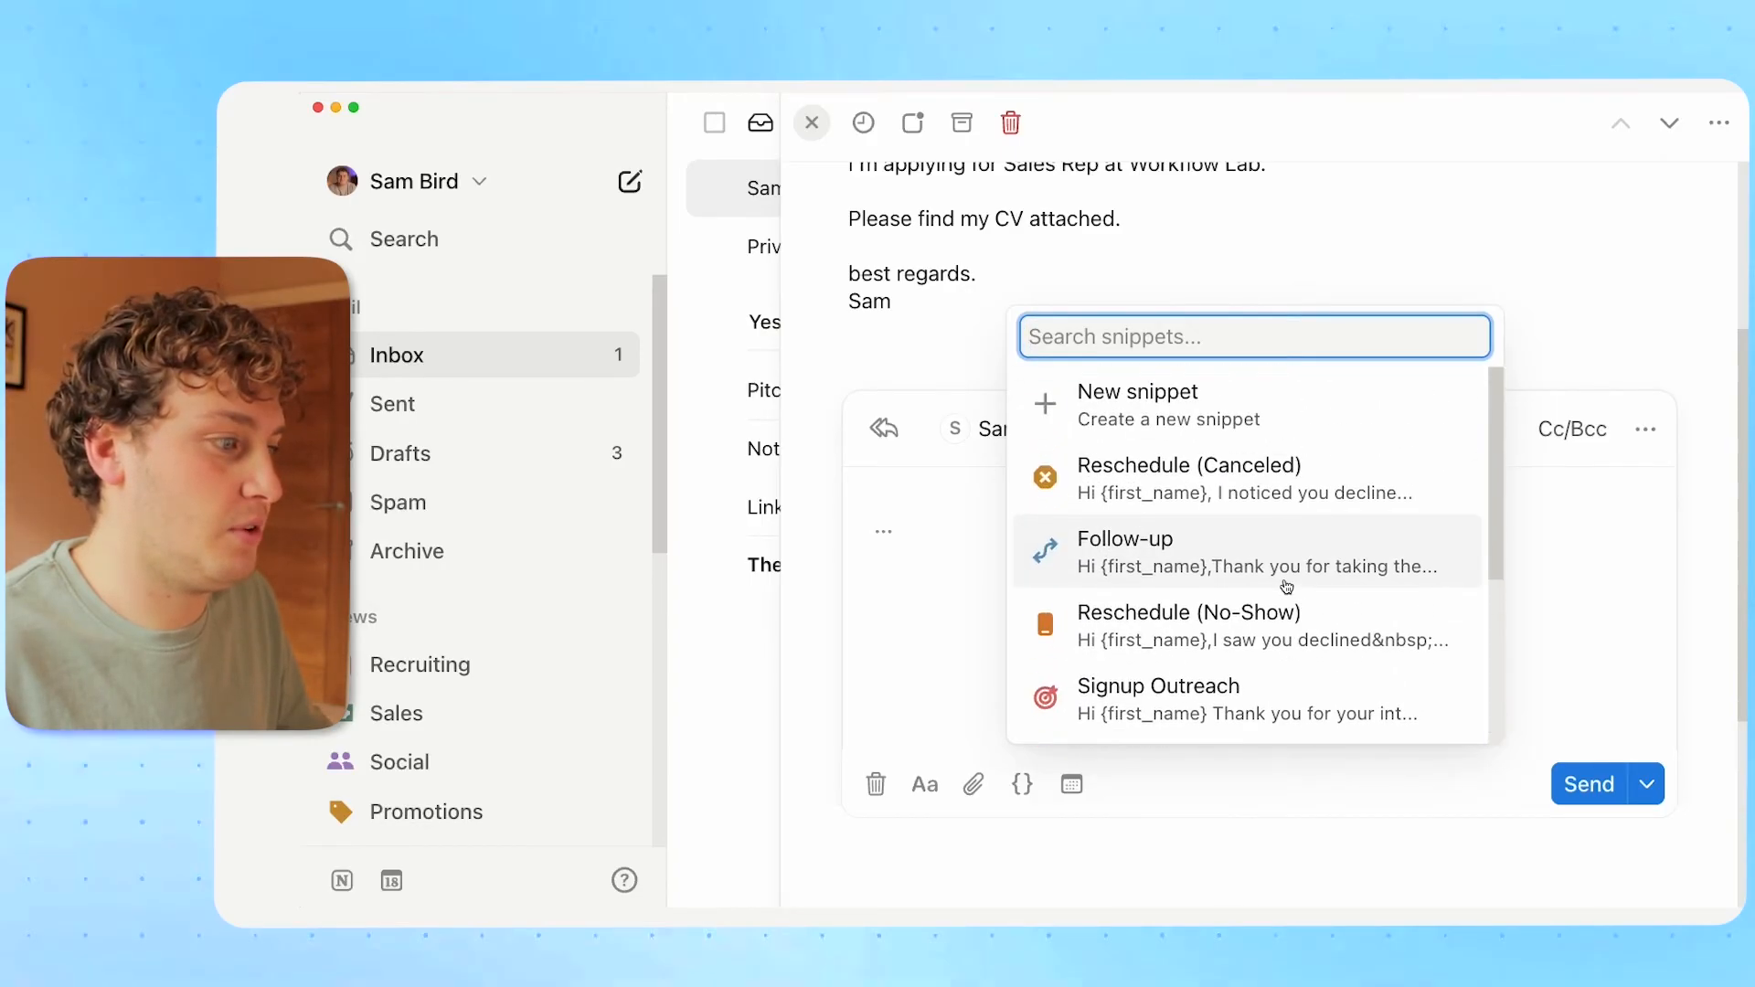
click(1163, 555)
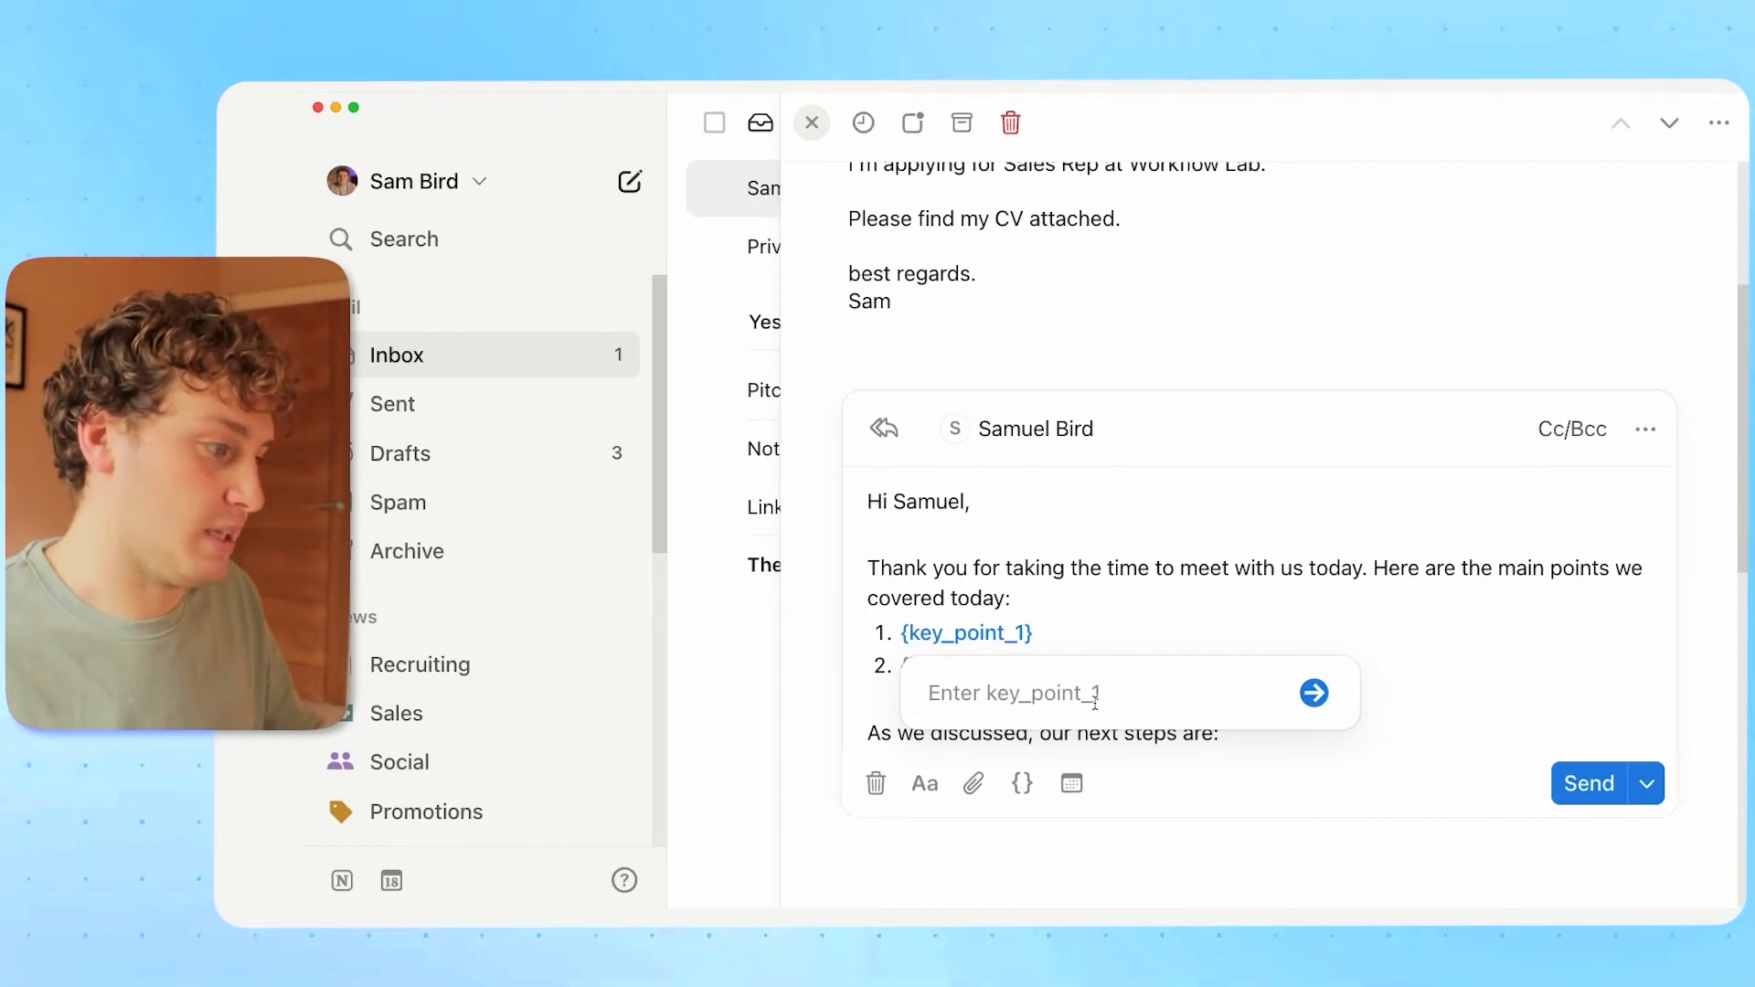
Fill the snippet's key_point_1 variable with "Key point 1".
text(Key po)
text(int)
key(BackSpace)
text(nt 1)
key(Return)
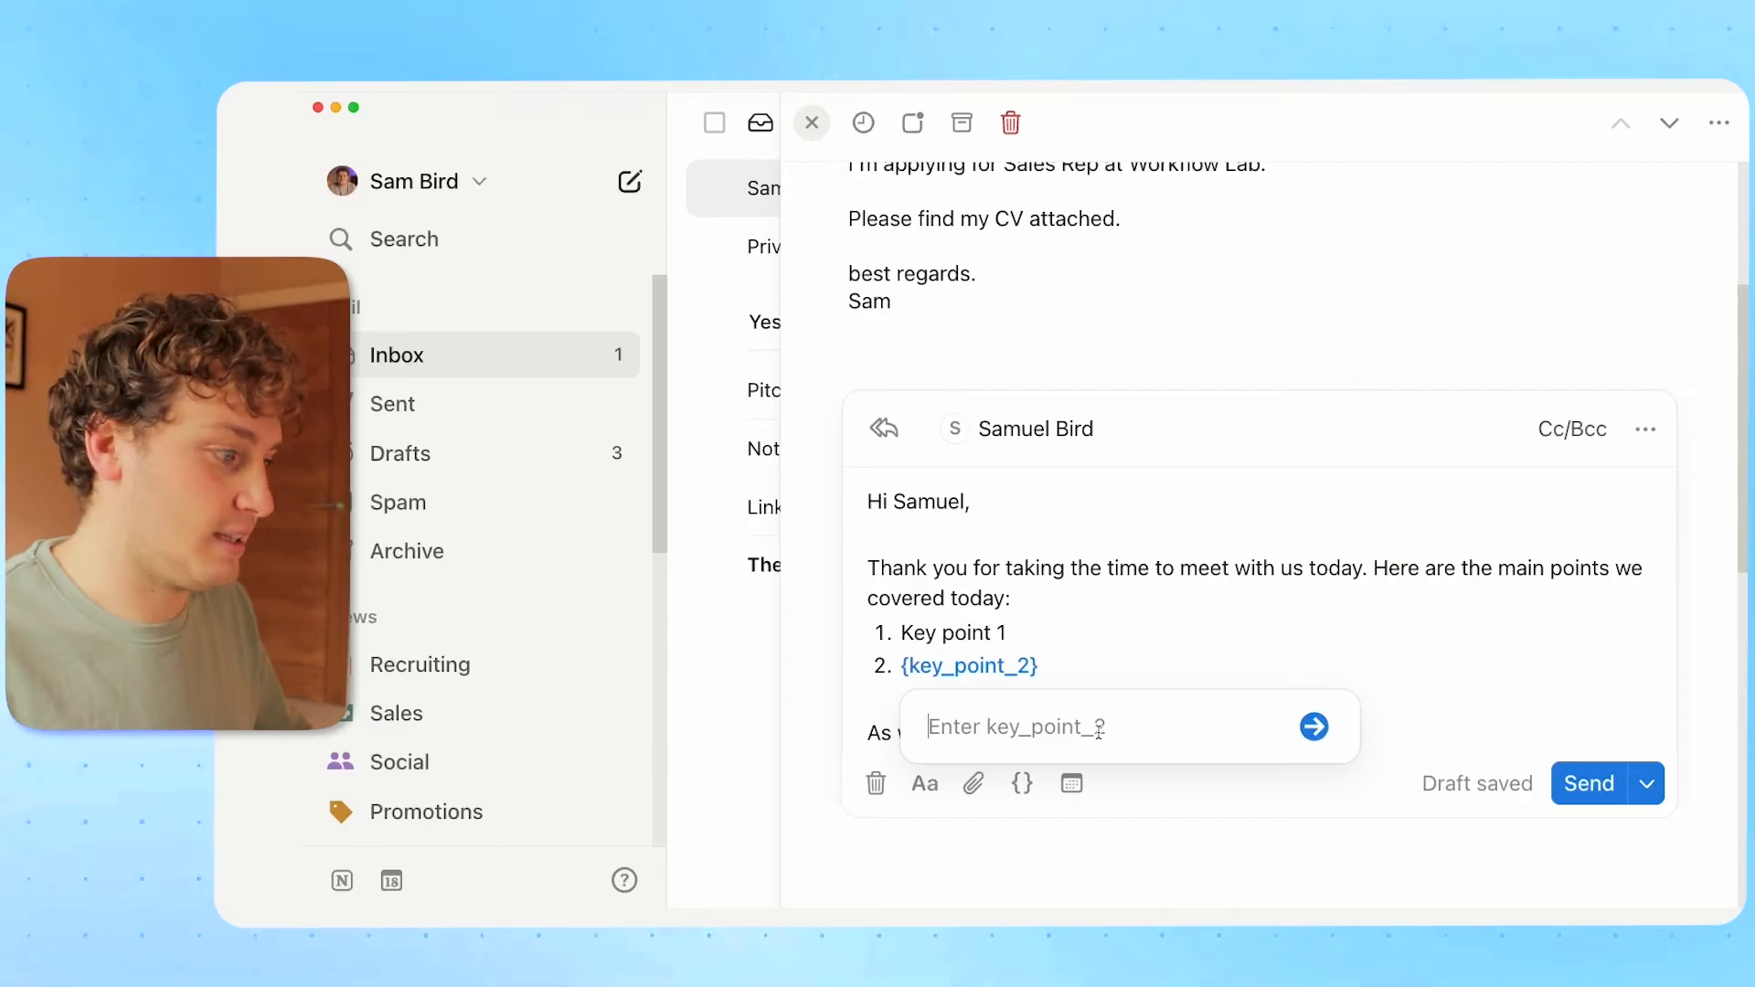
Fill the snippet's key_point_2 variable with "Next varialbel".
text(Next vri)
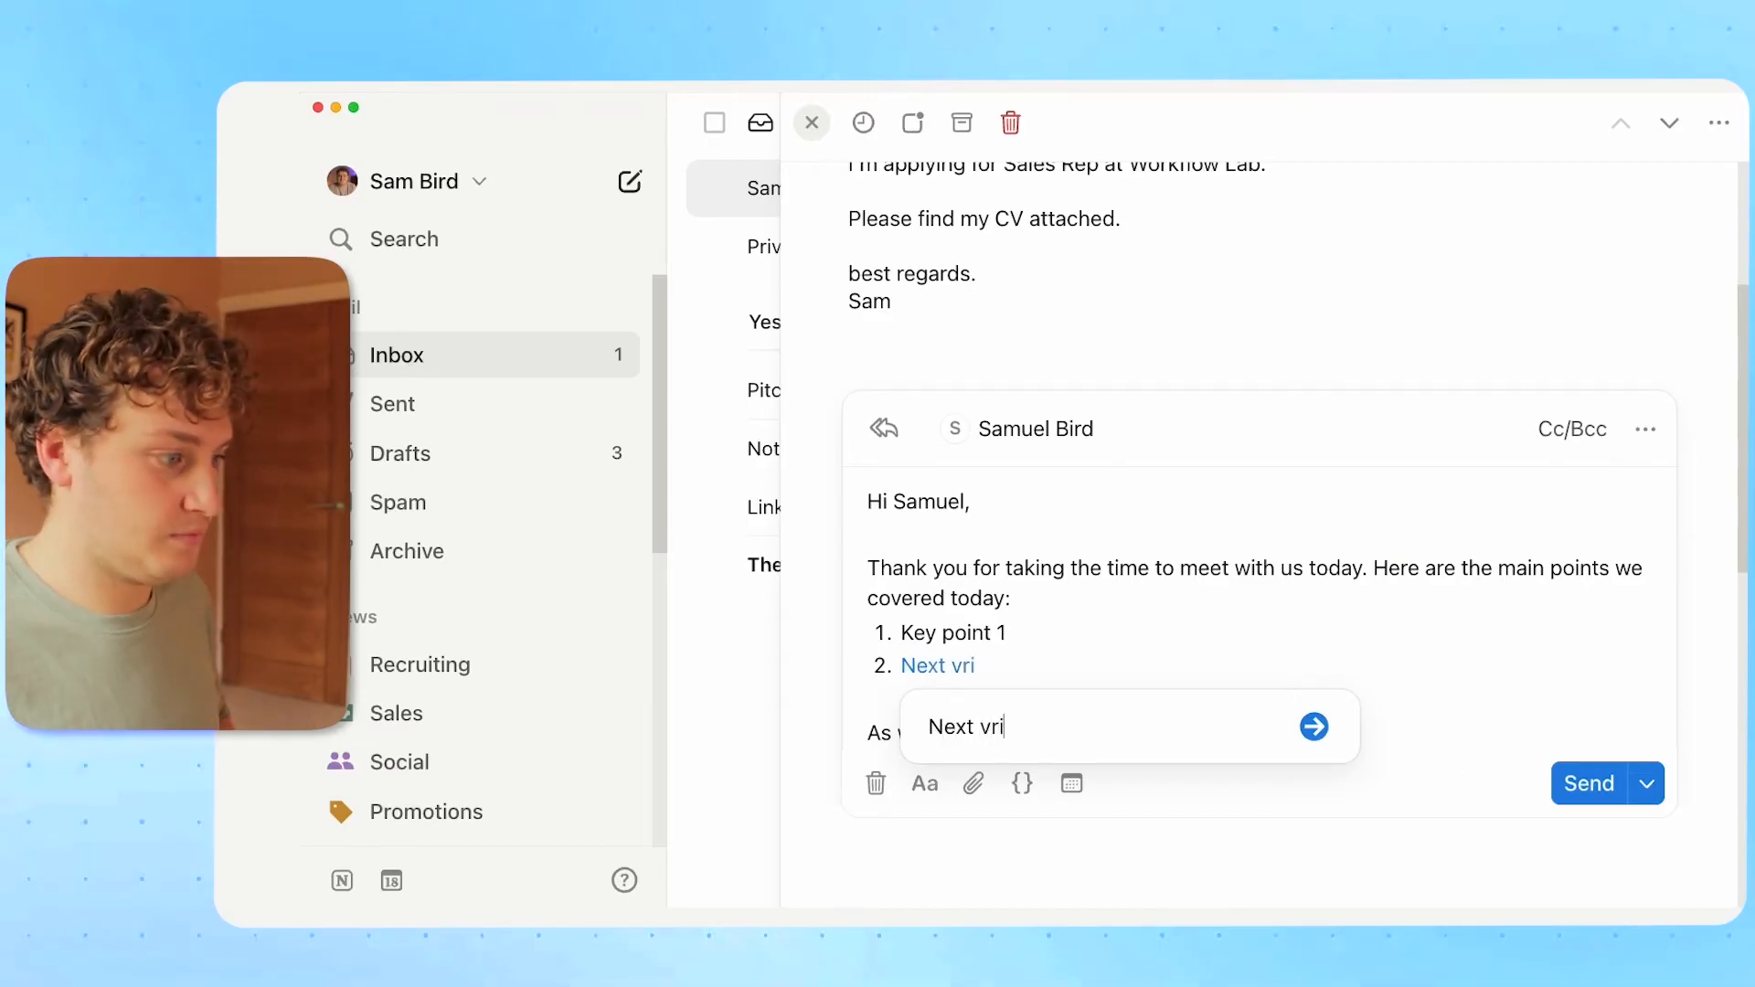
key(BackSpace)
key(BackSpace)
text(arialbel)
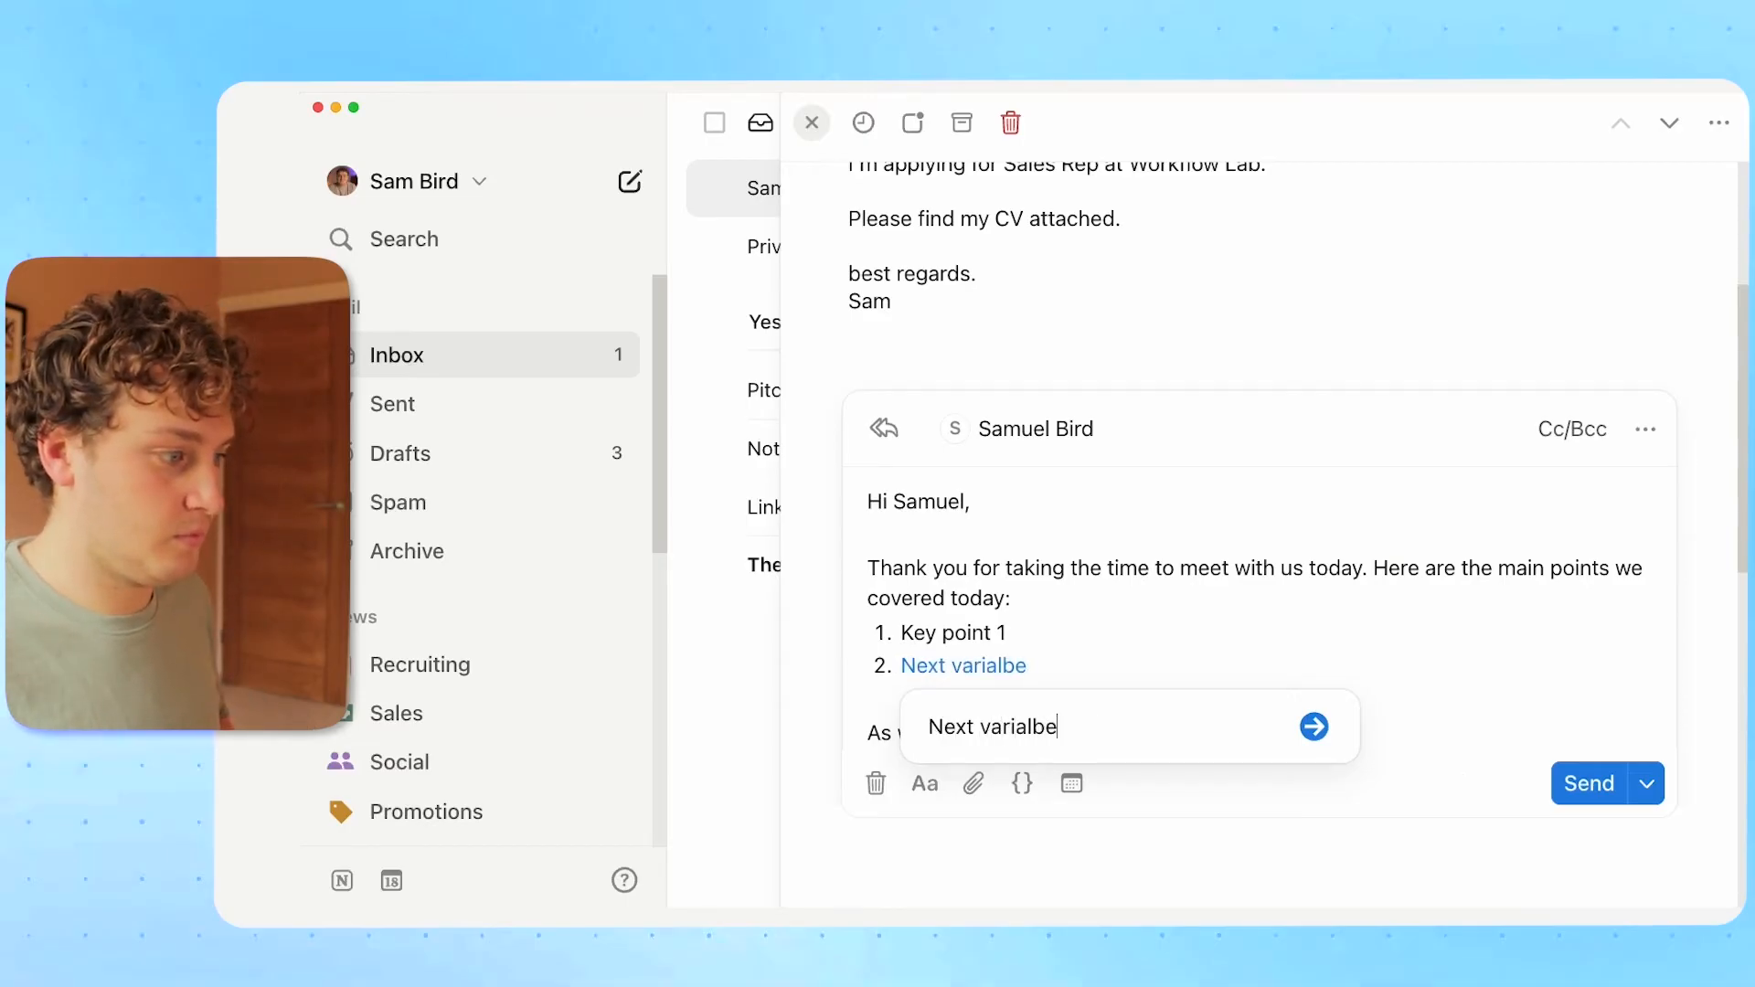
key(Return)
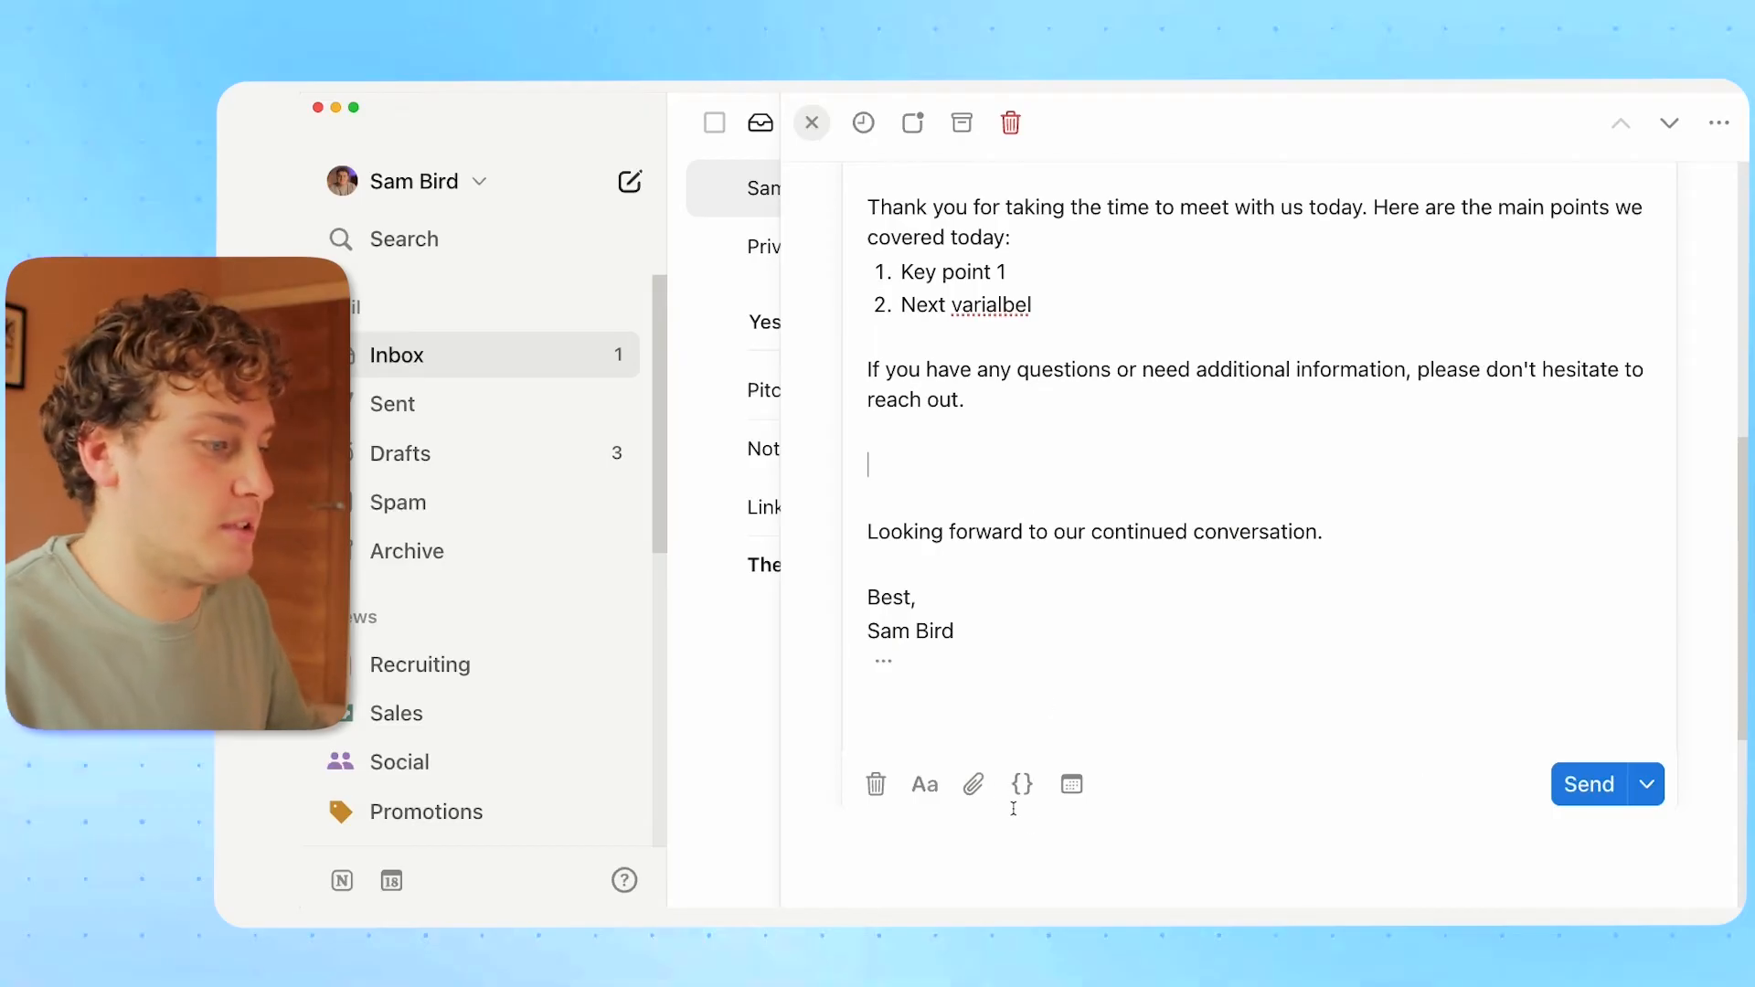
Insert a scheduling button above the reply's closing line and replace its Friday, Dec 20 slot with Monday, Dec 23 at 10:00 AM.
click(1073, 785)
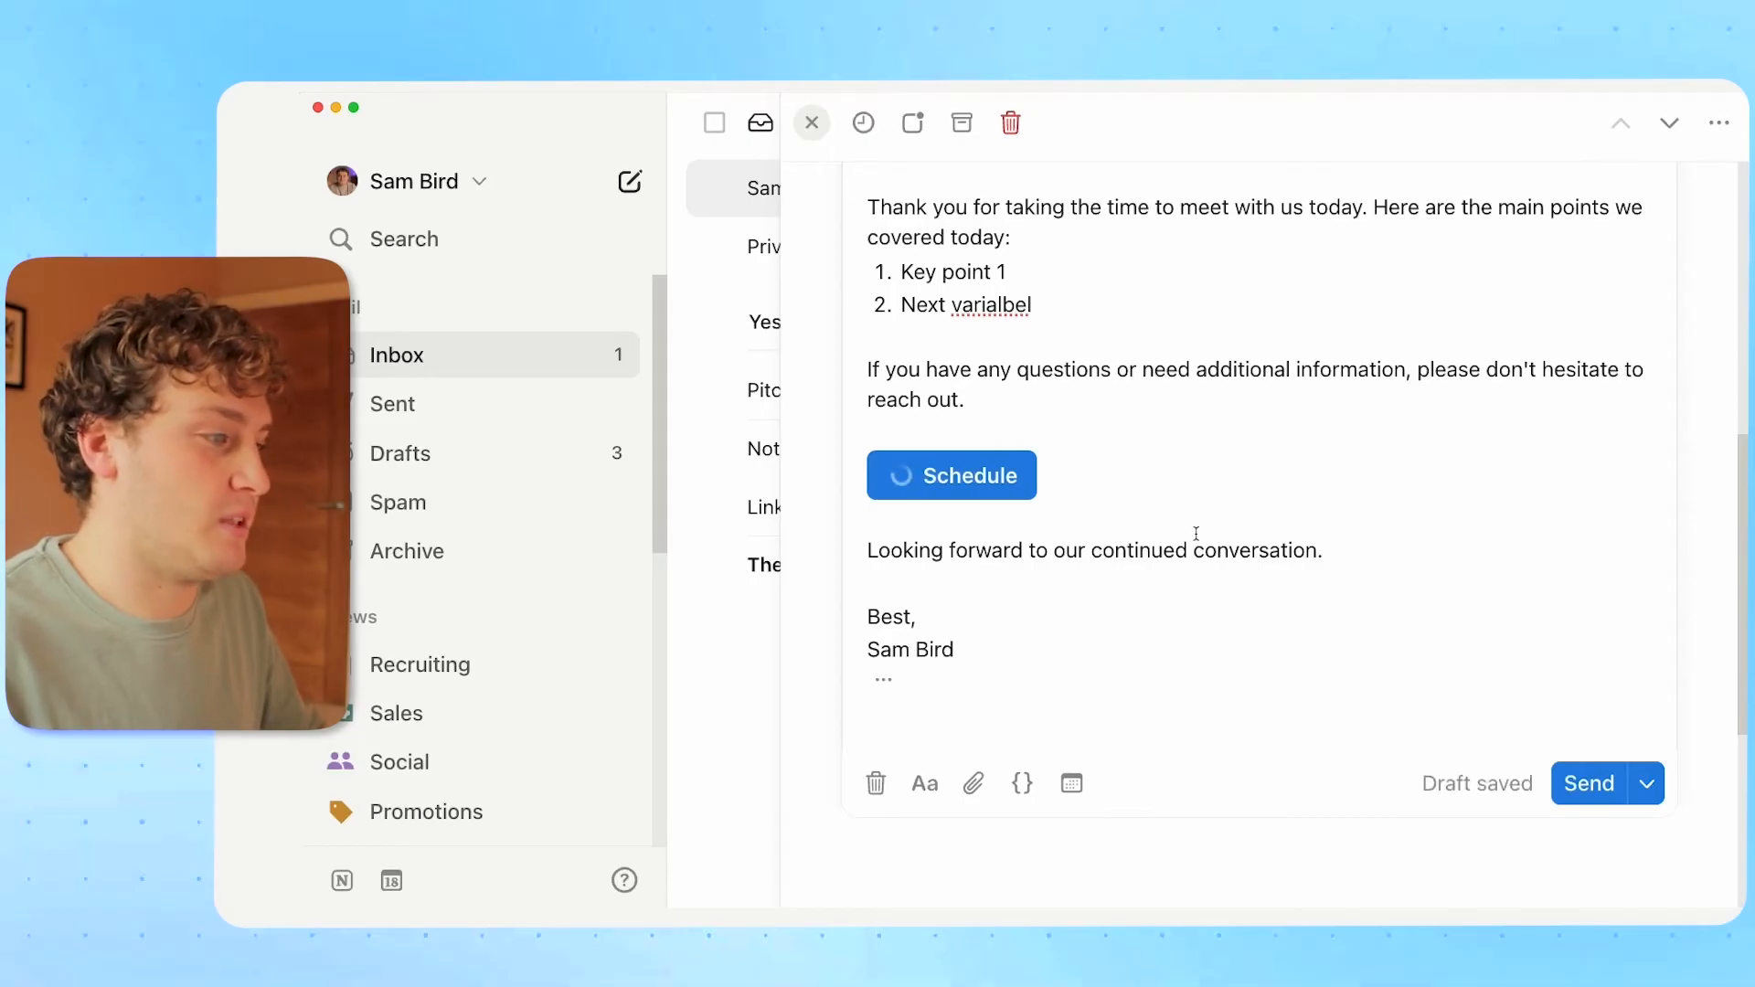
mouse_move(932, 470)
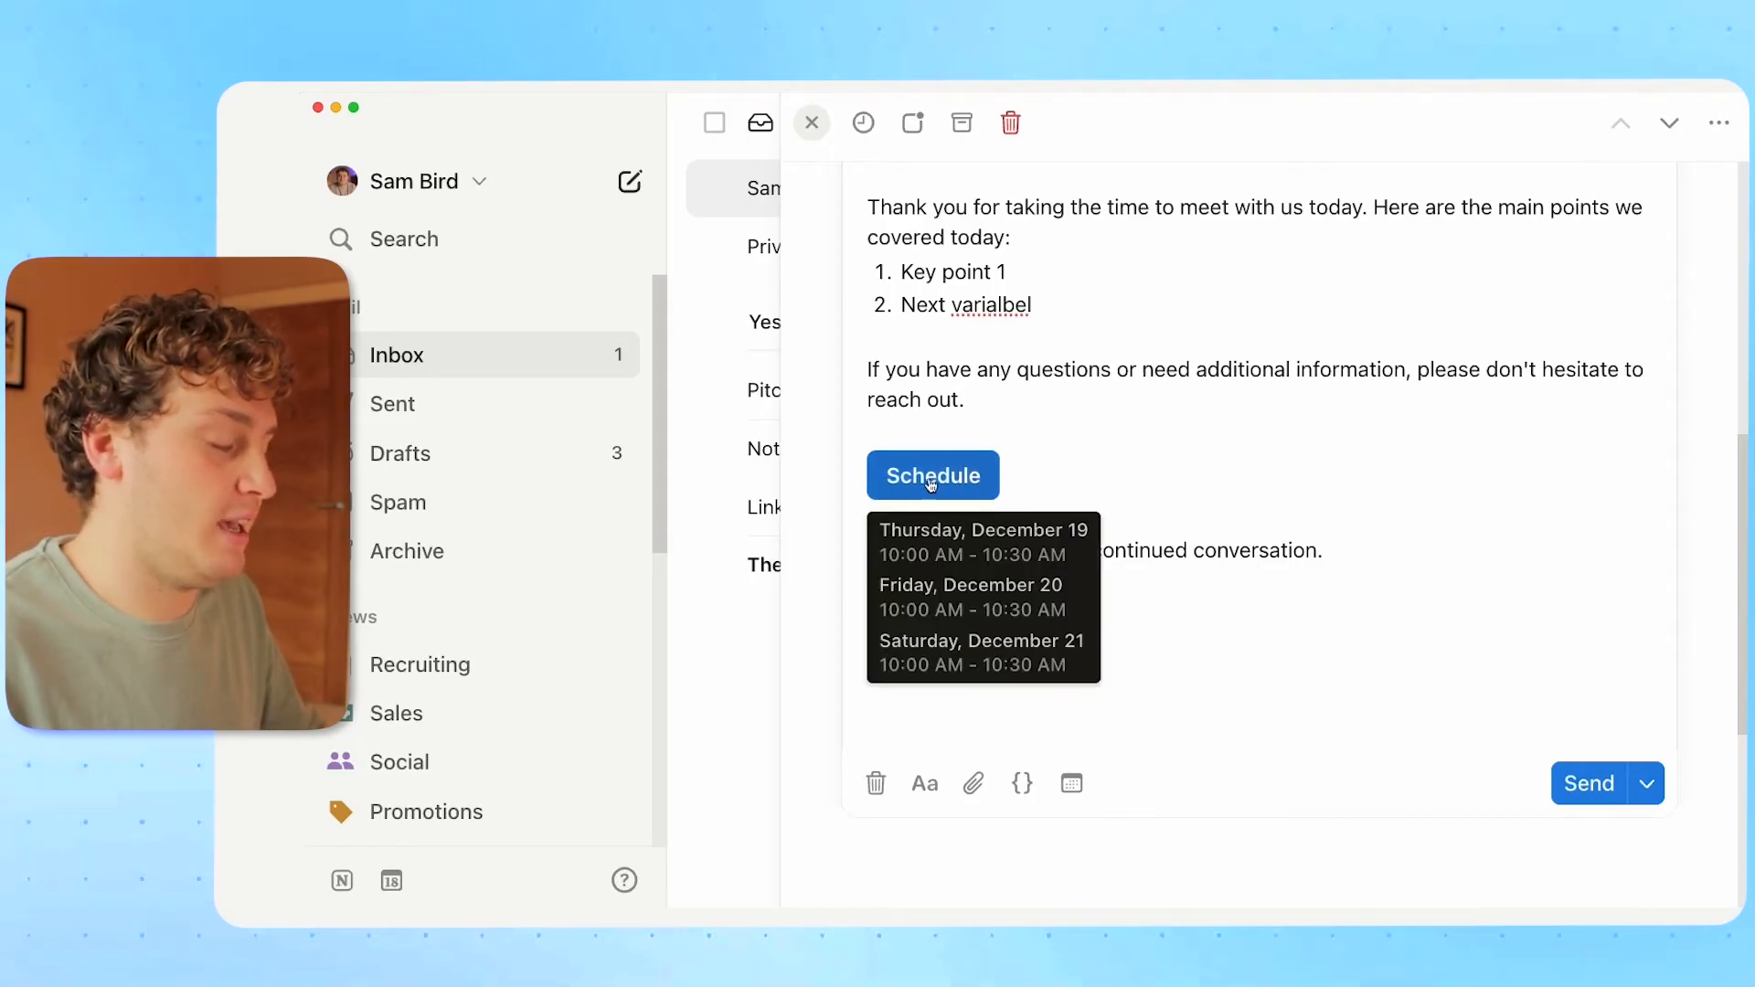
click(951, 479)
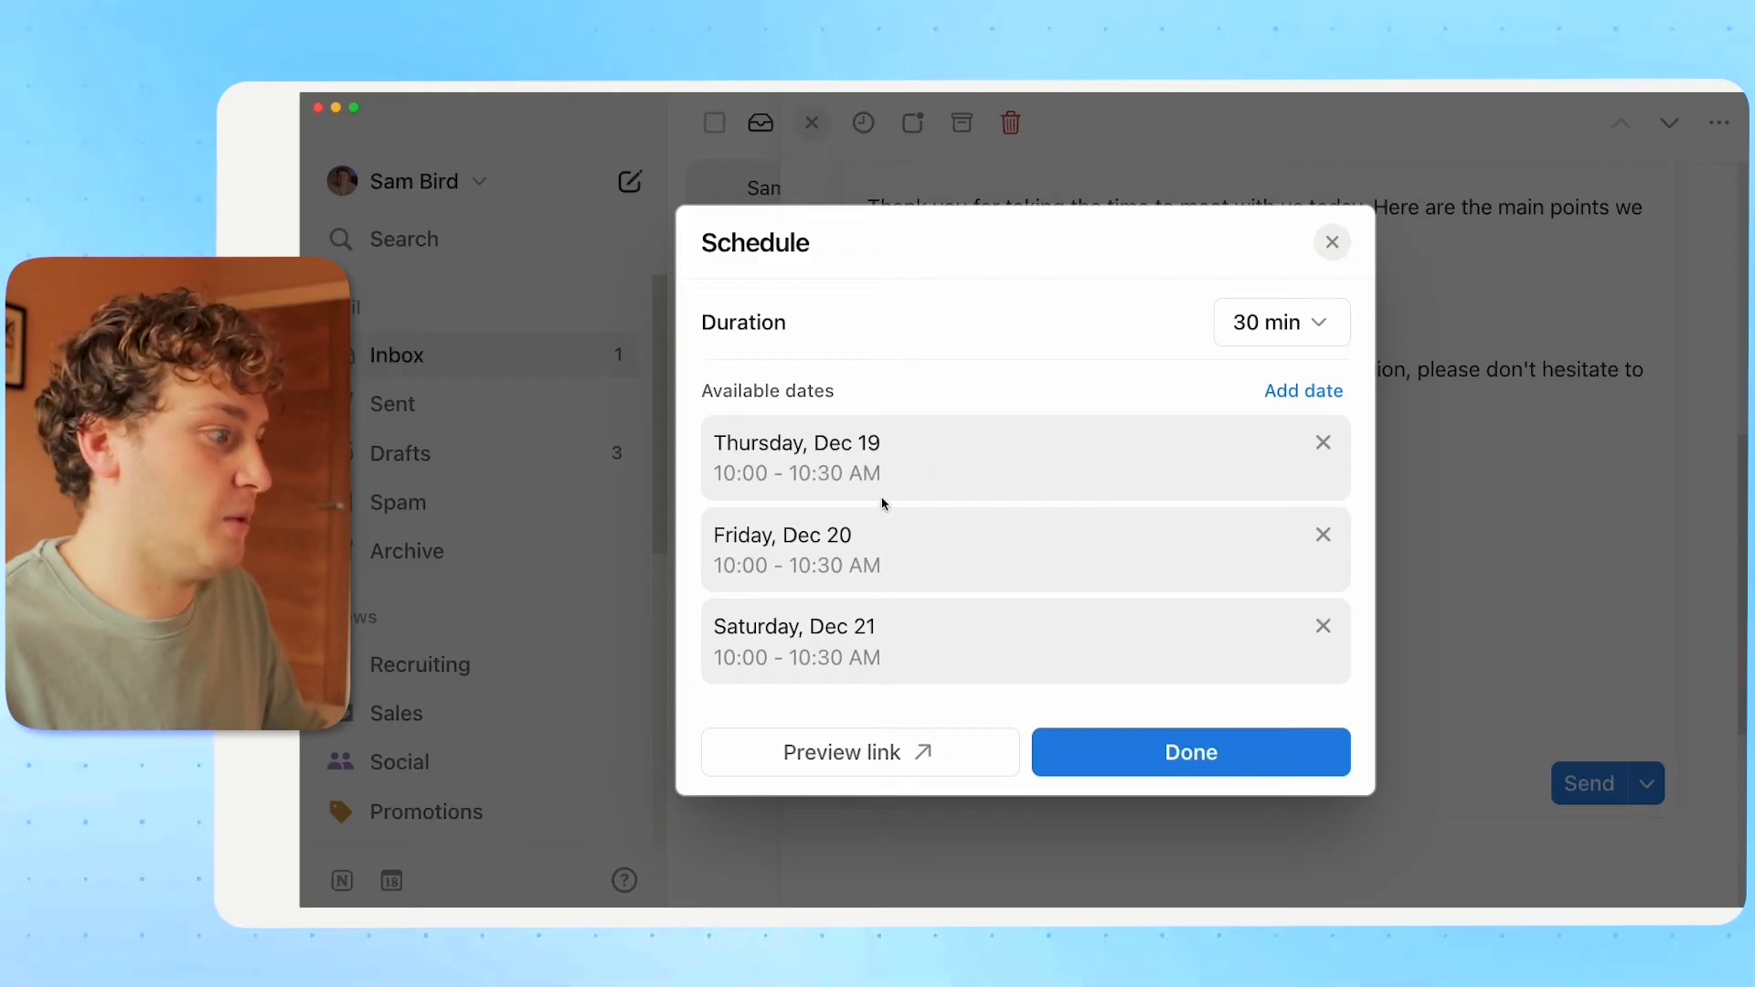
click(1323, 535)
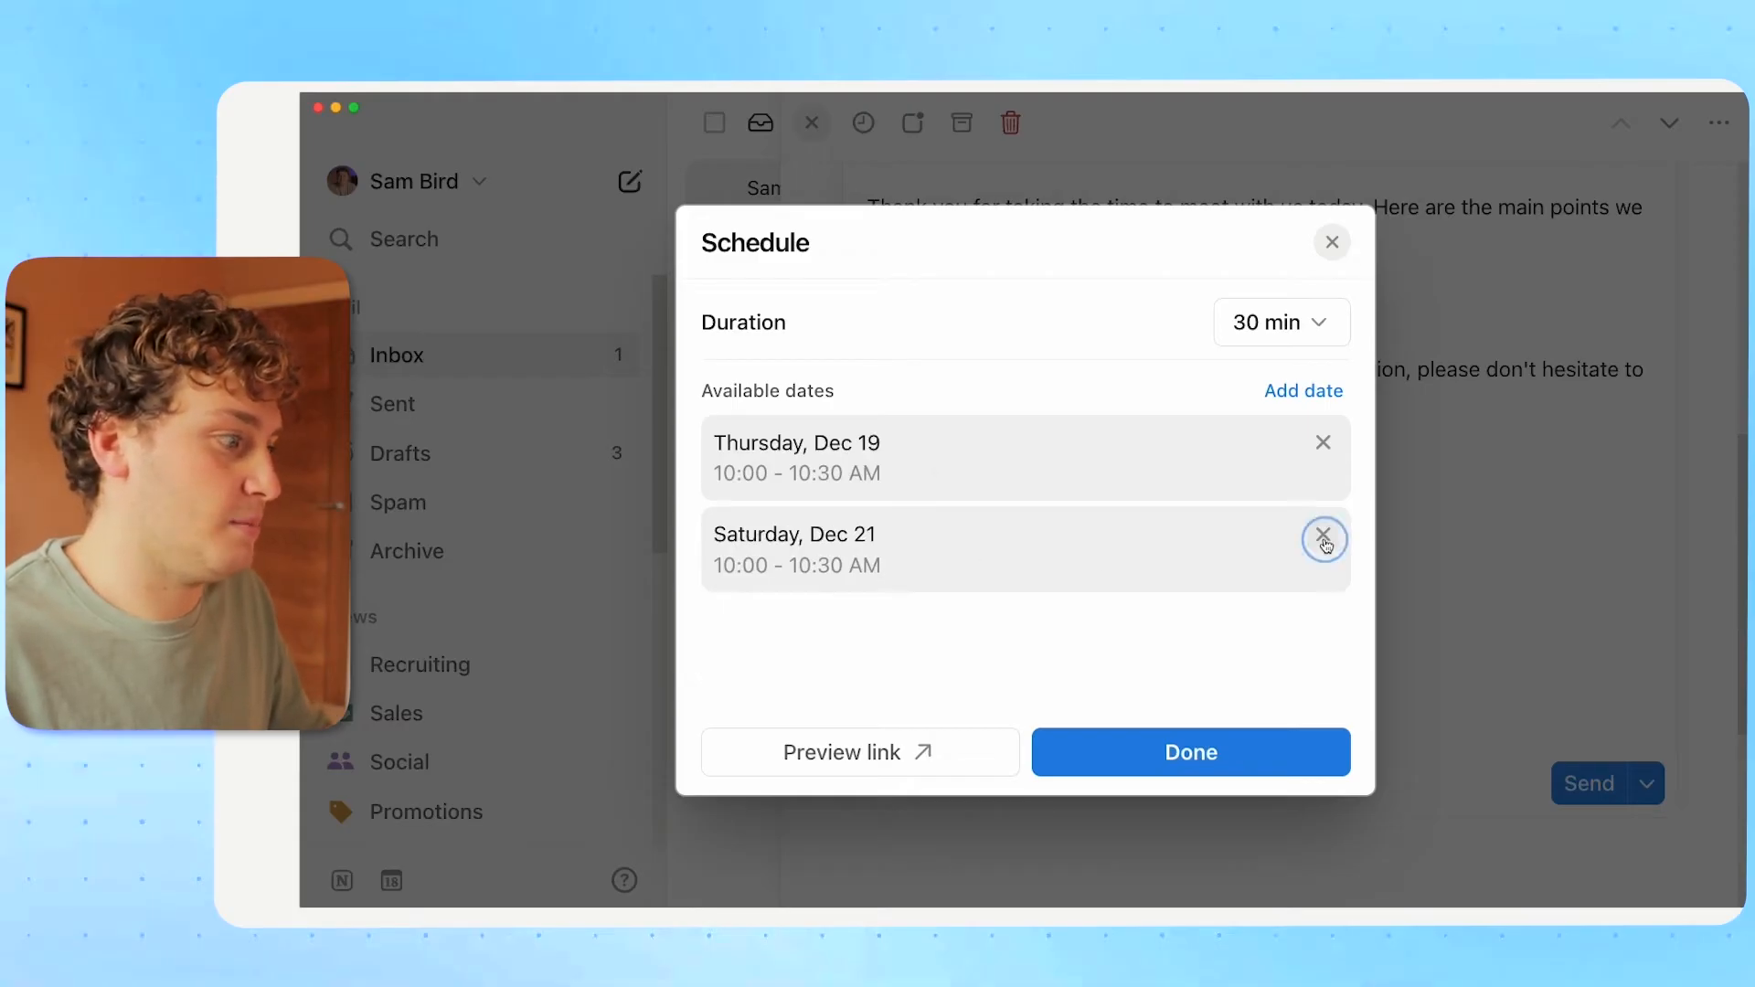
click(1299, 399)
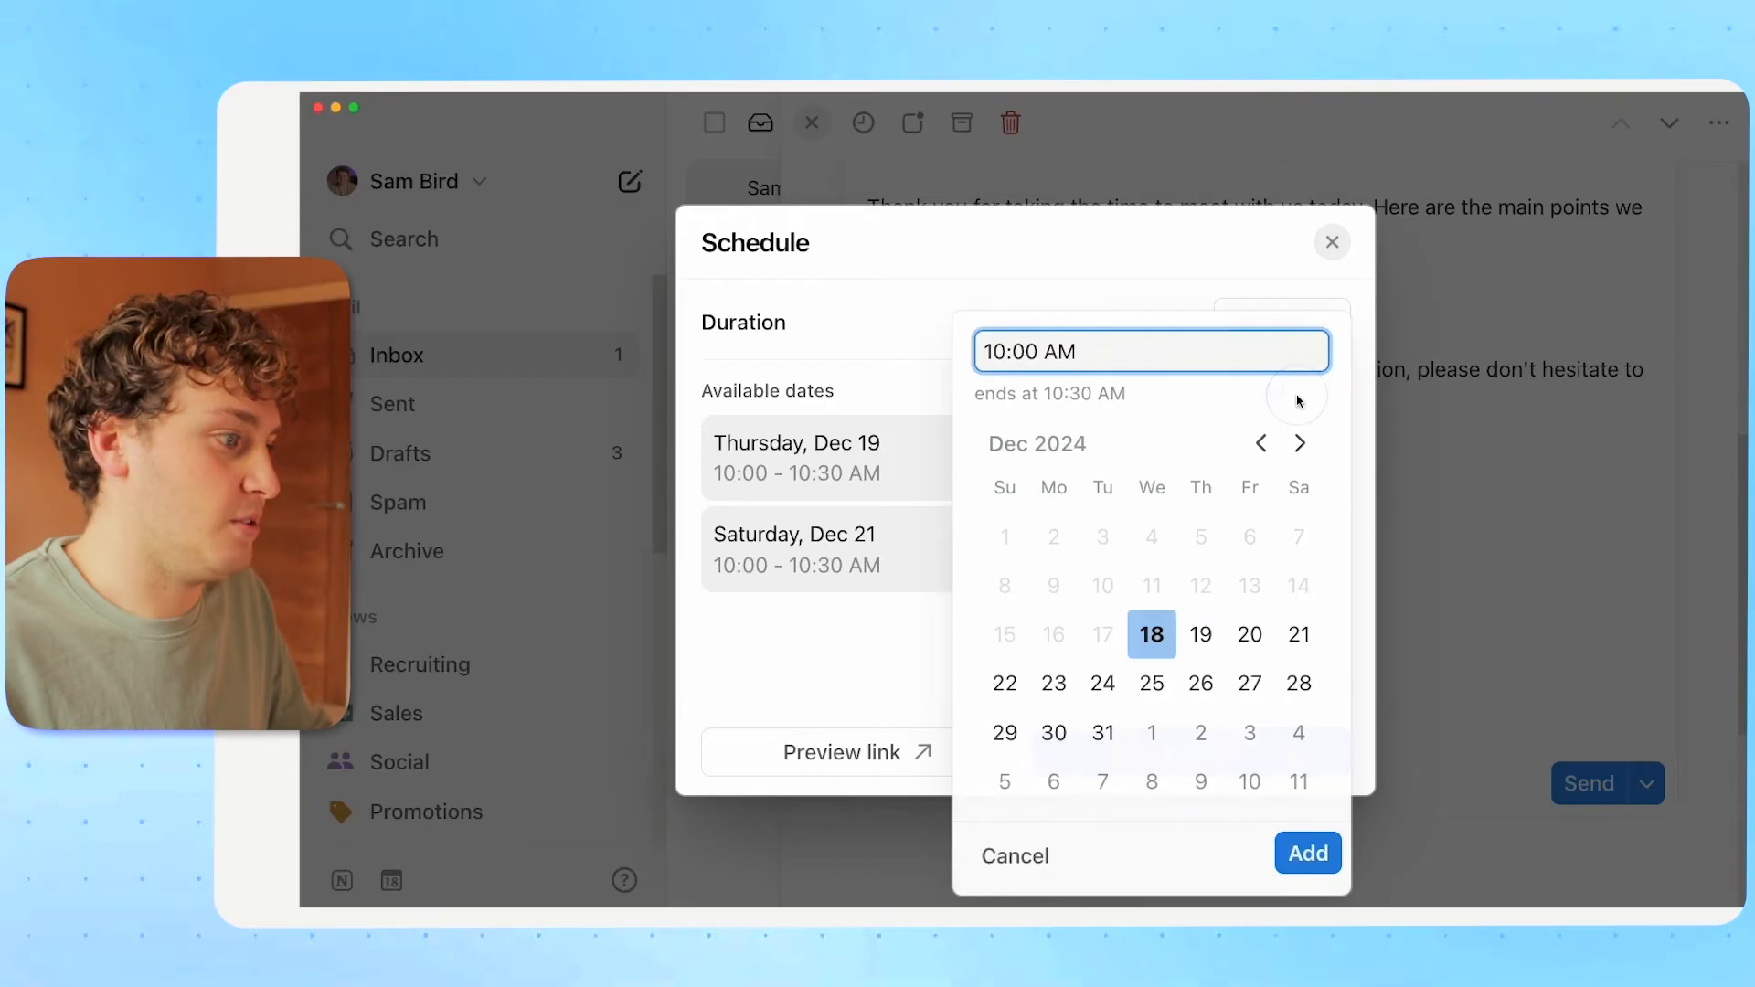
click(1063, 695)
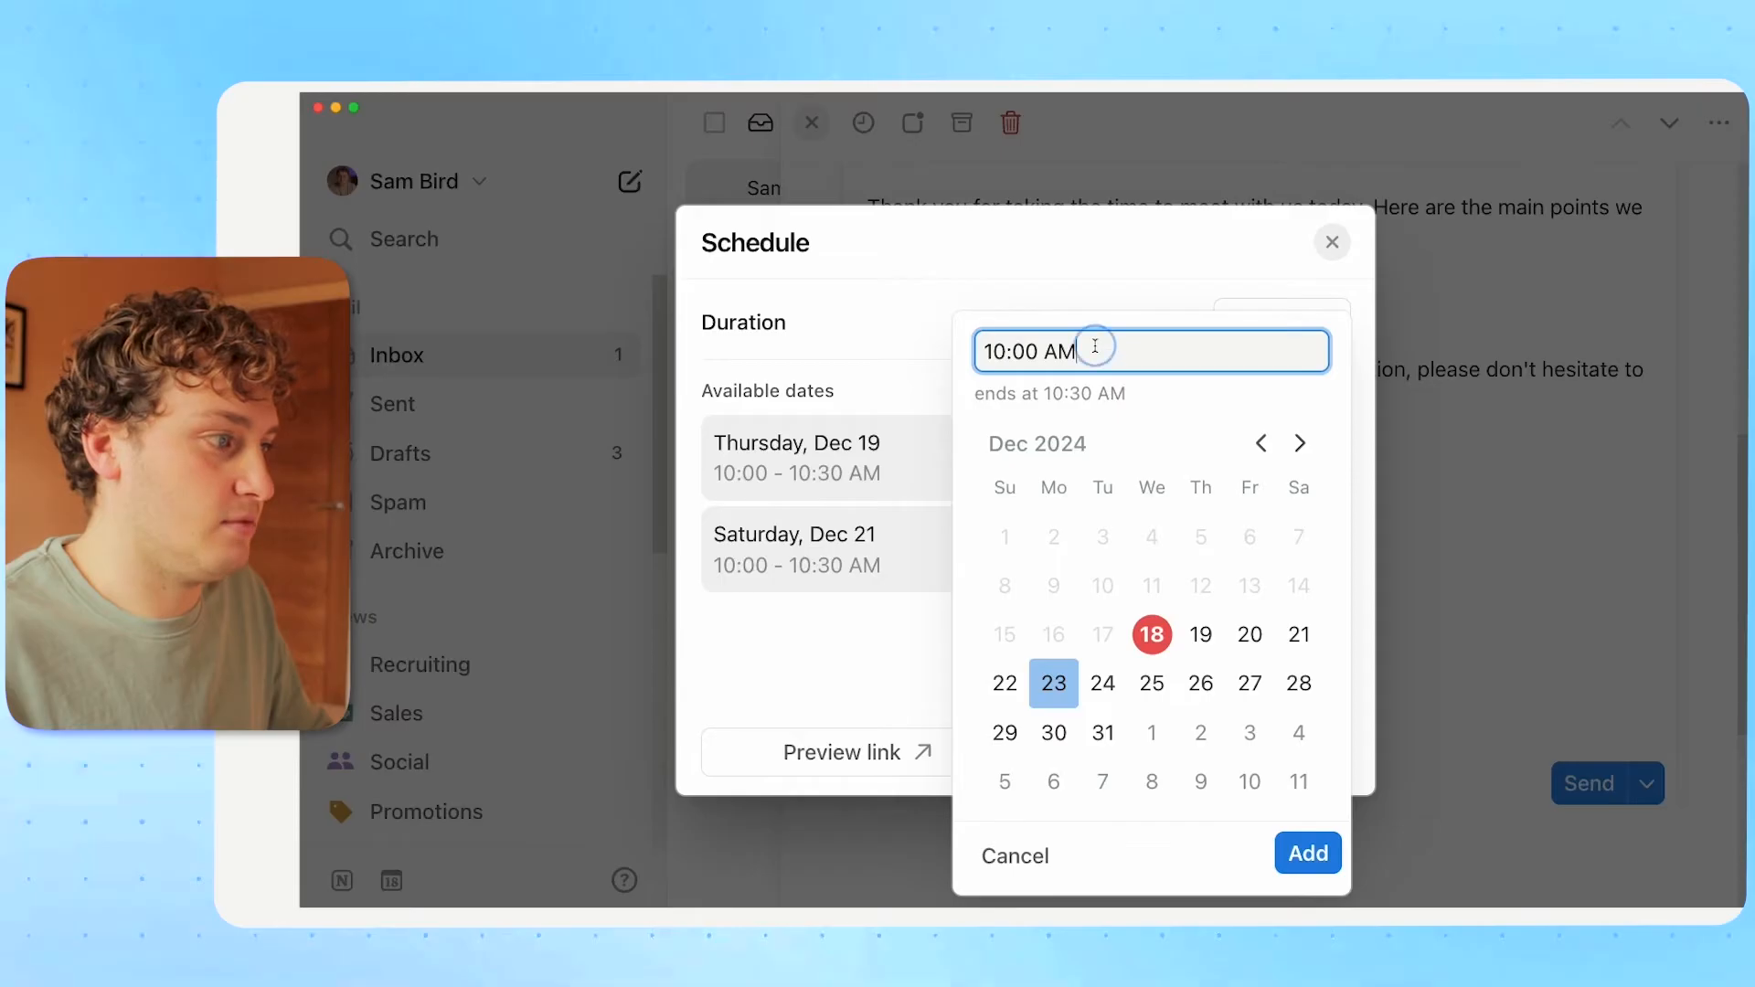
click(1328, 849)
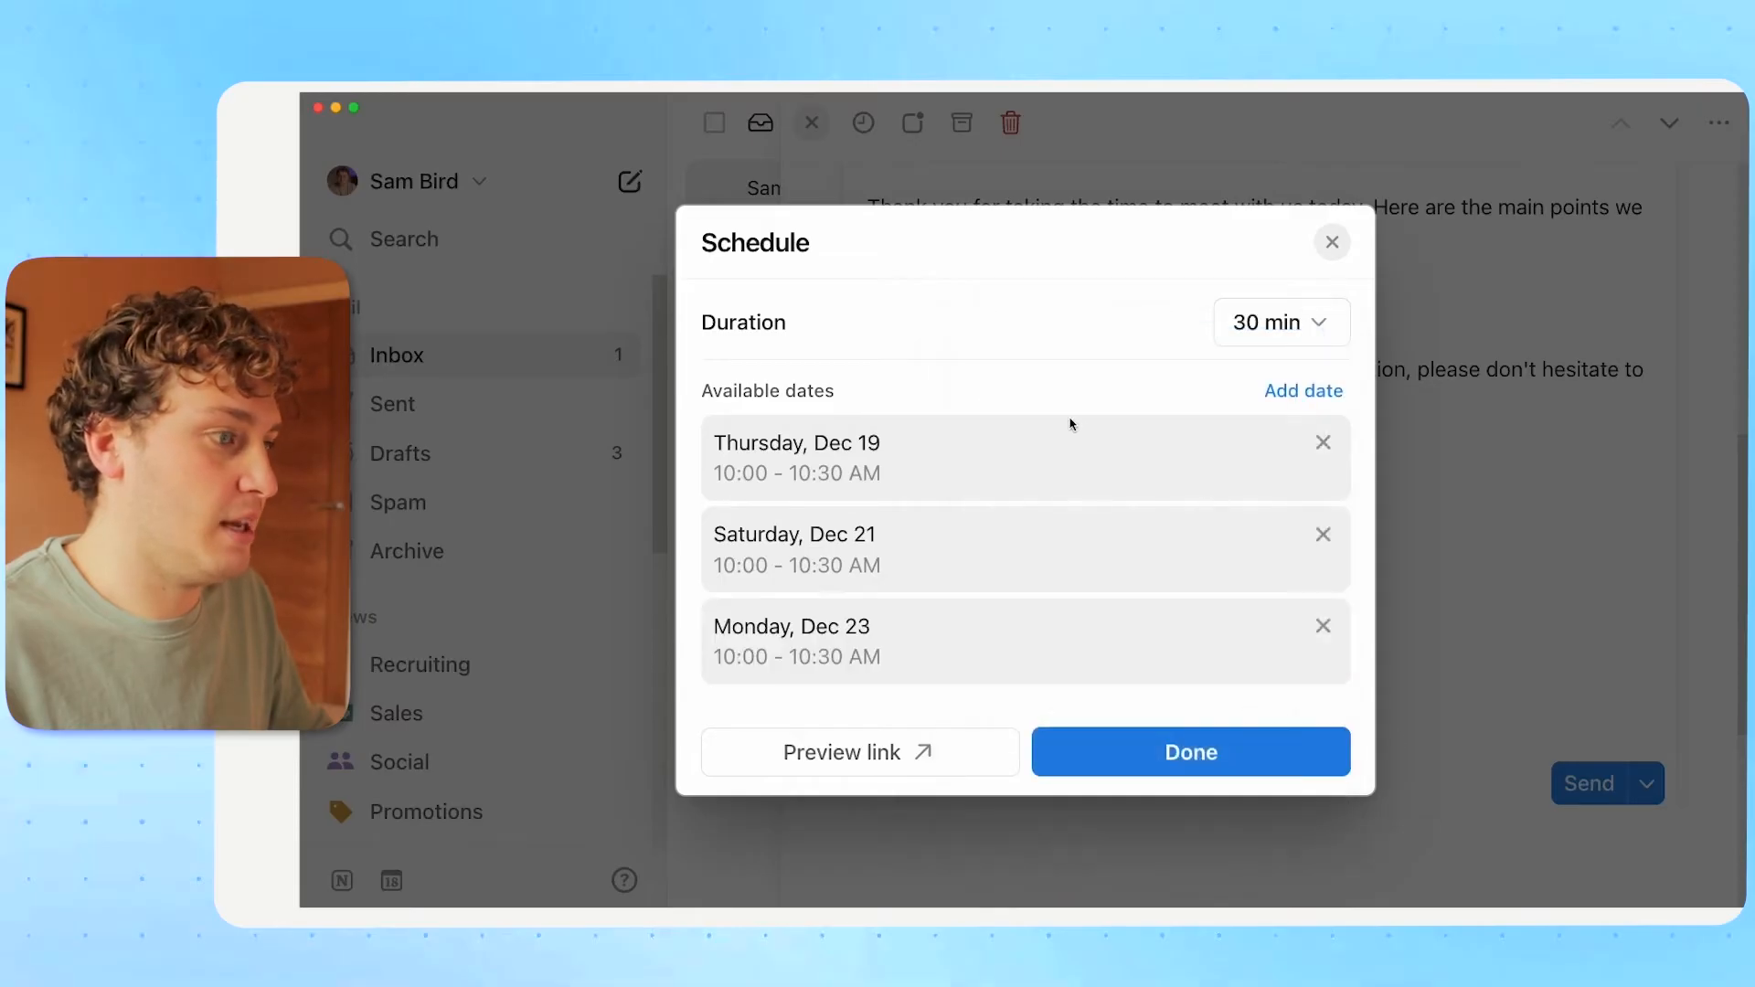
Check the meeting duration options, then preview the booking page and choose the 10:00 am slot on Thursday, December 19.
click(1312, 327)
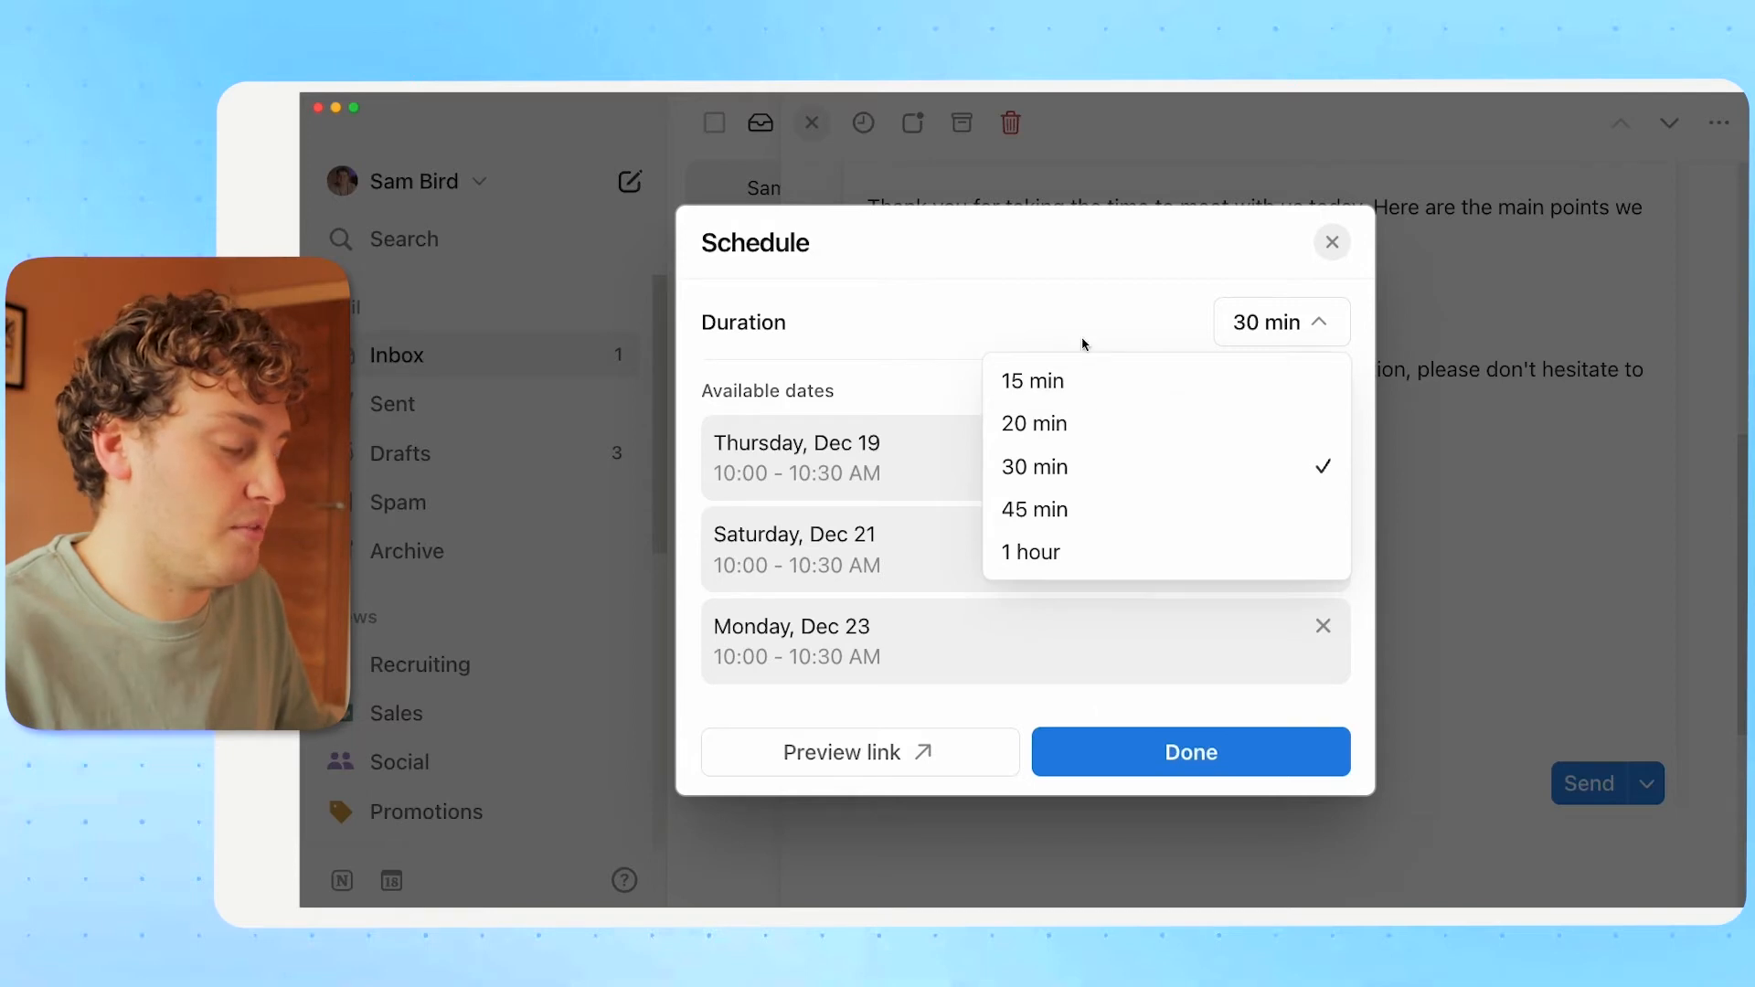
click(936, 330)
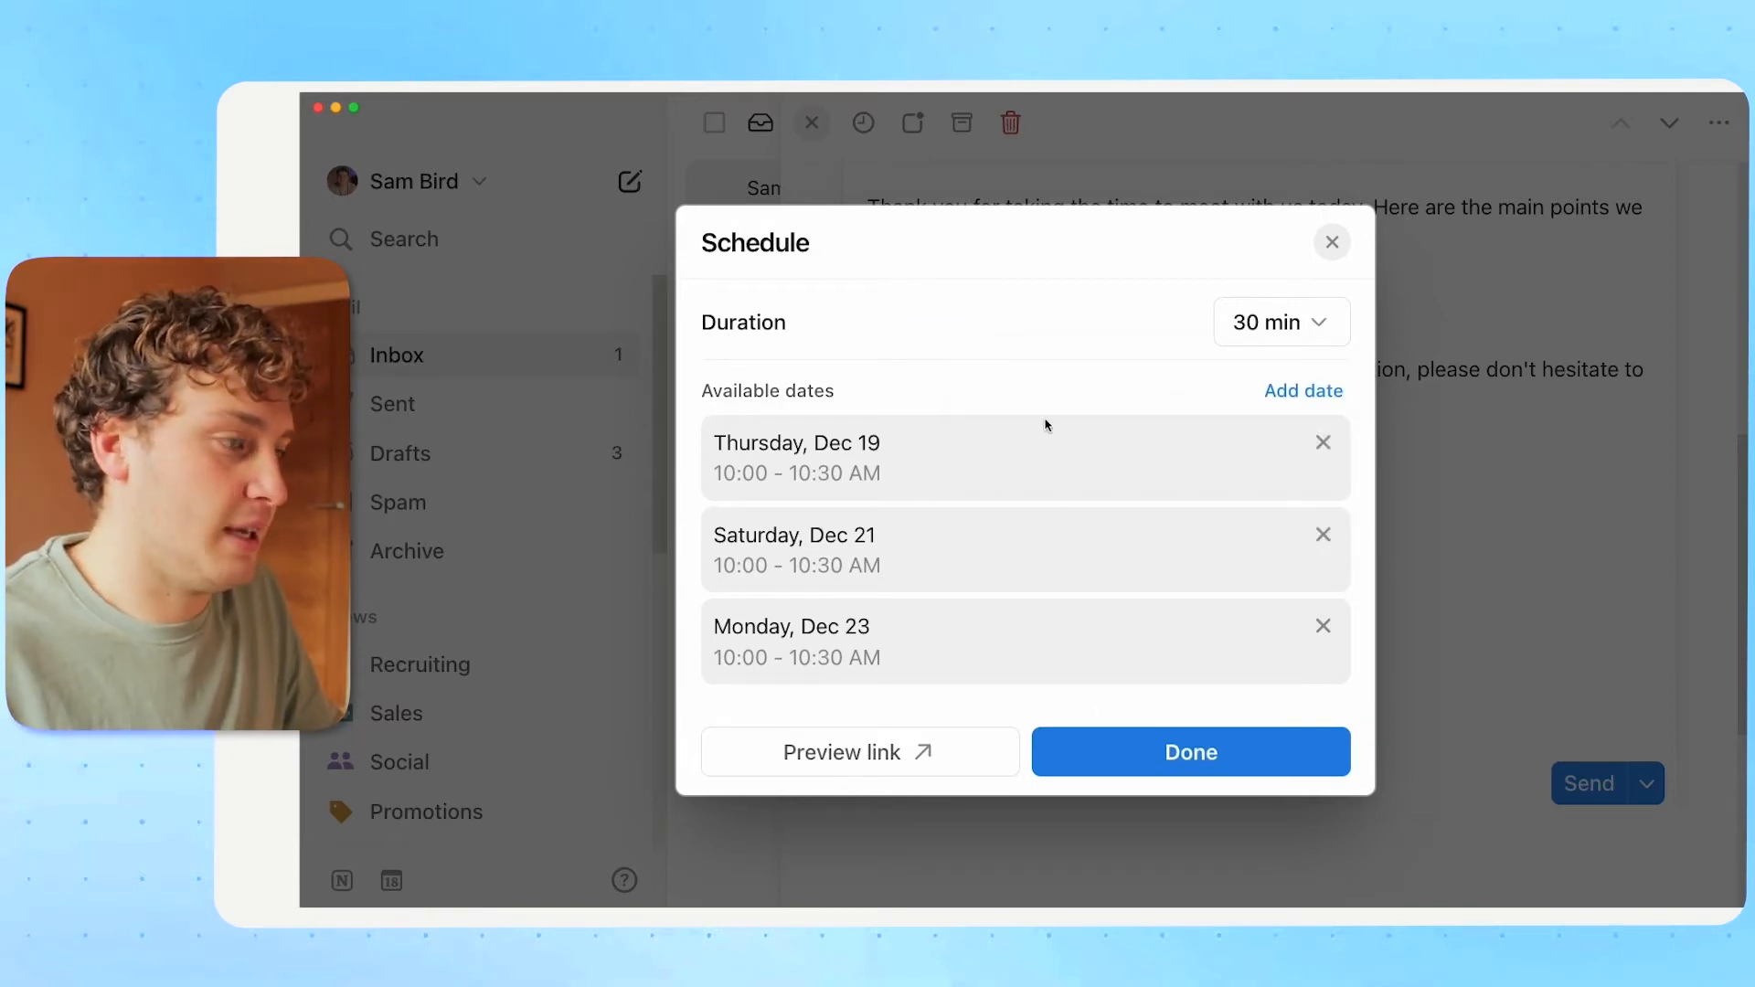
click(893, 752)
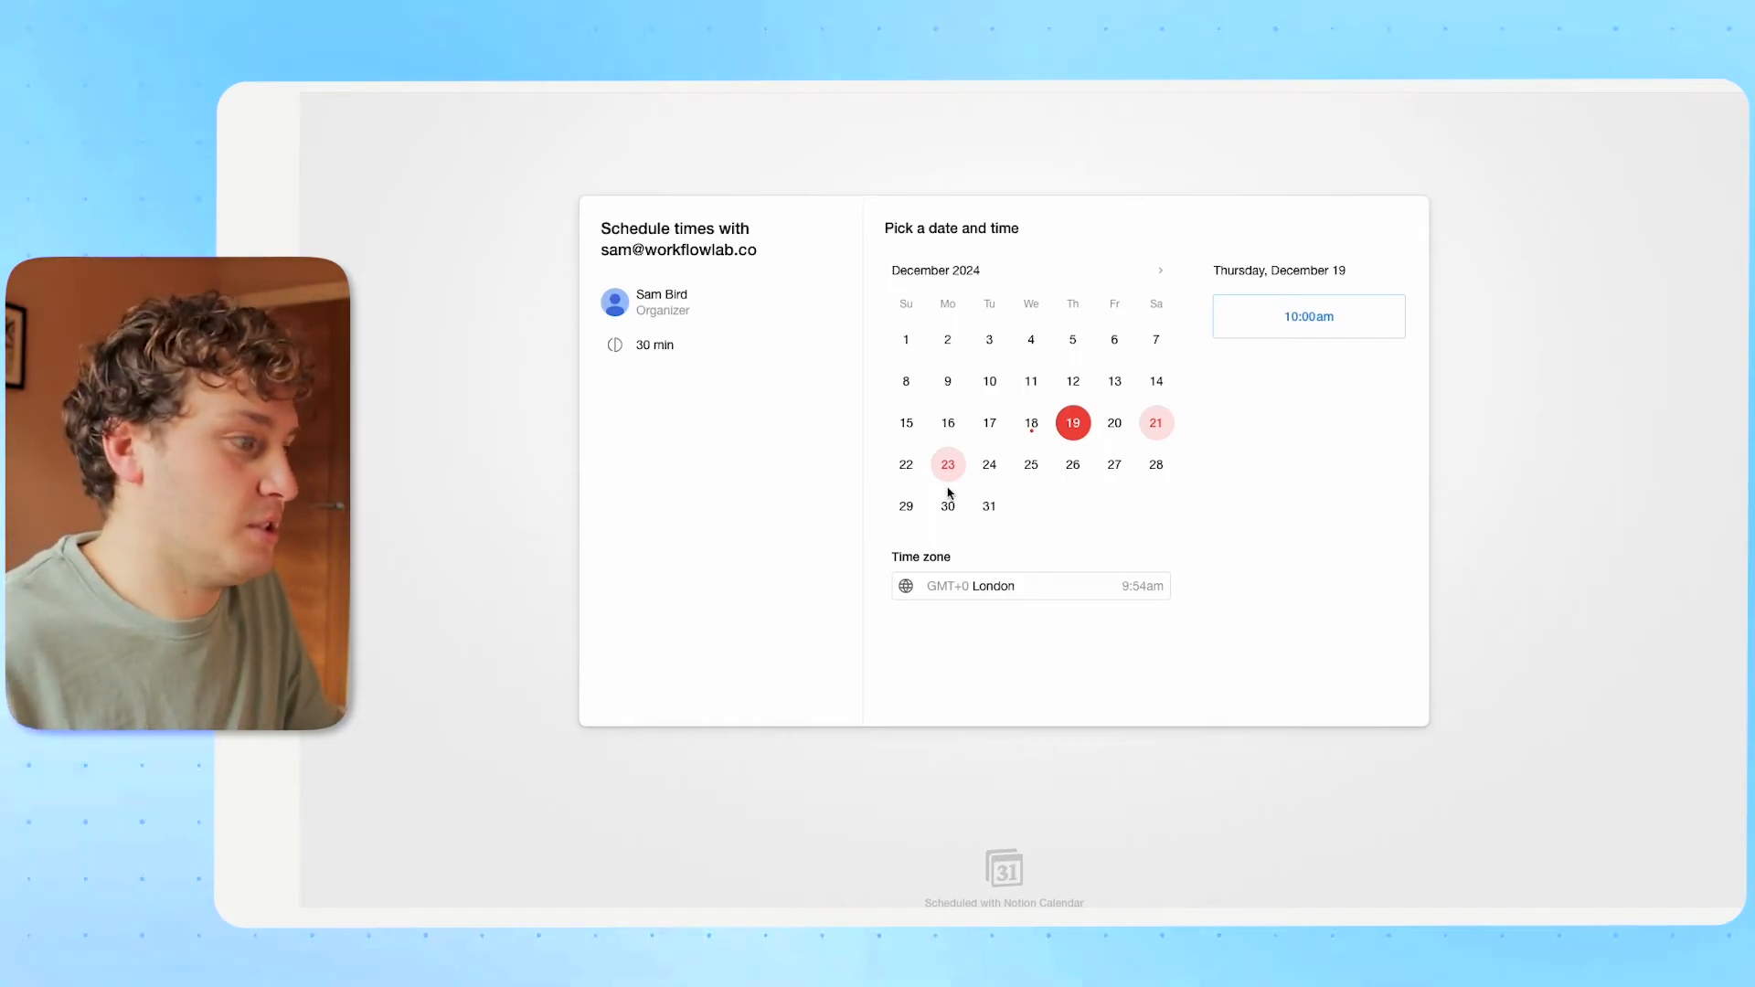
click(1274, 314)
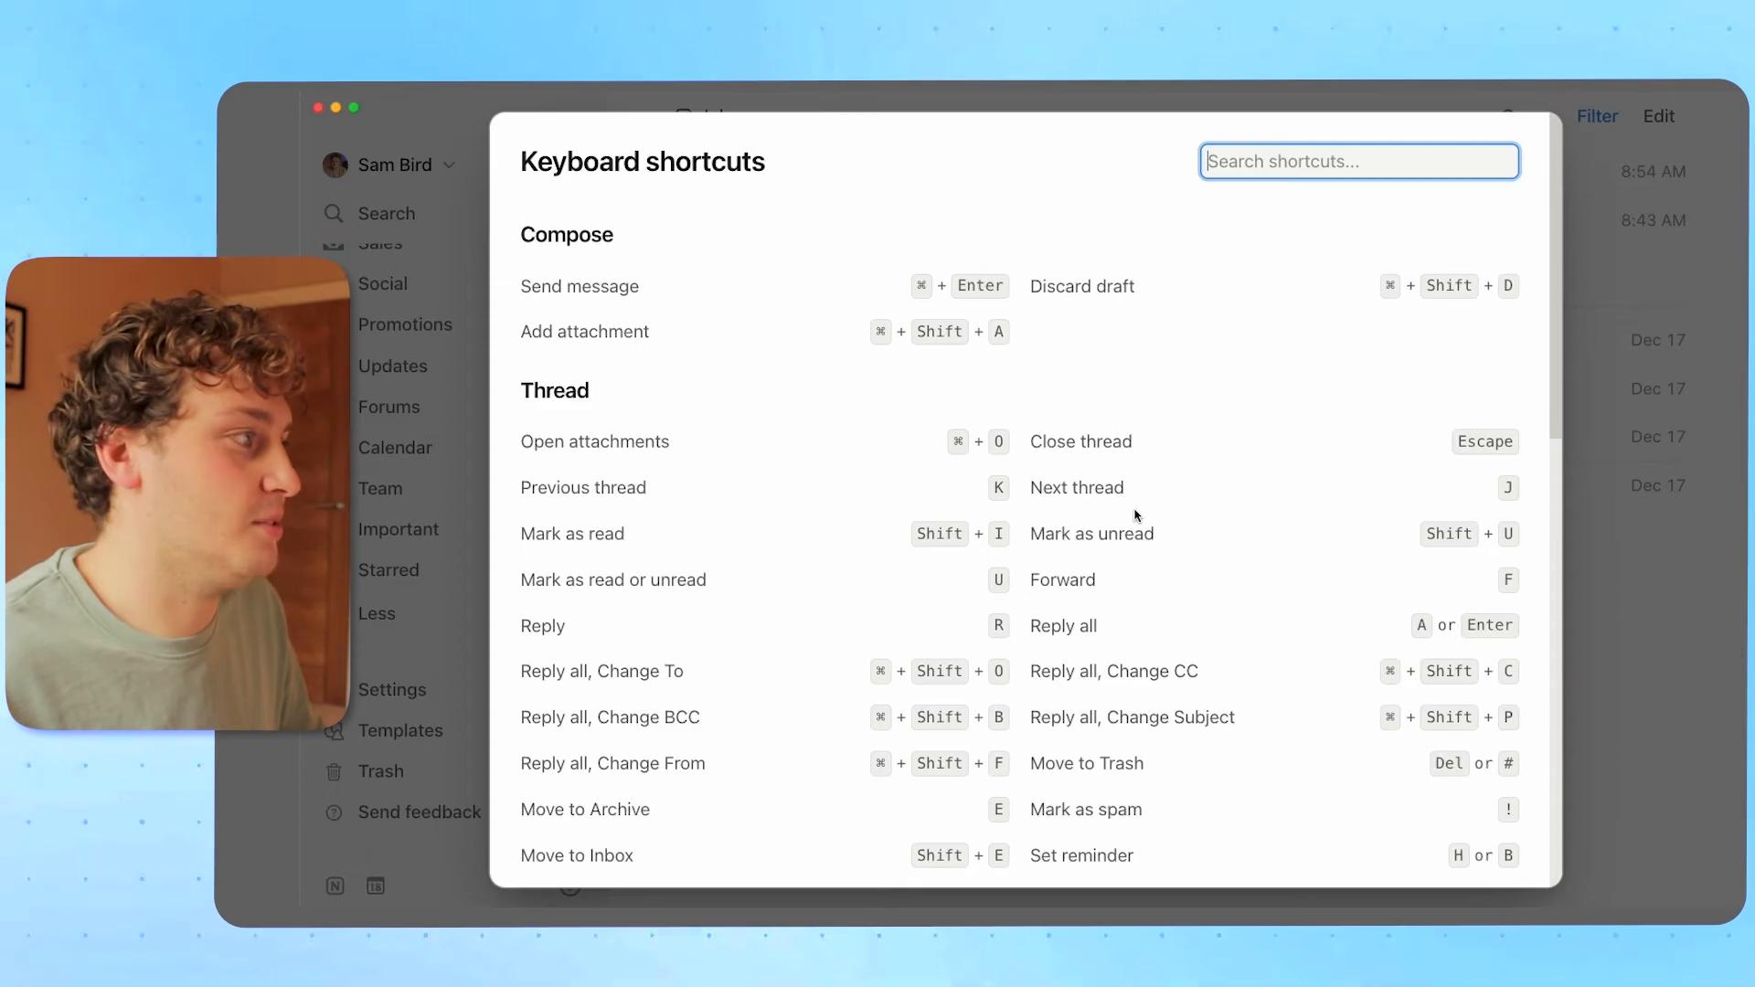
Reopen the keyboard shortcuts overview and read through it from the Compose section to the Misc section.
click(1630, 408)
click(568, 886)
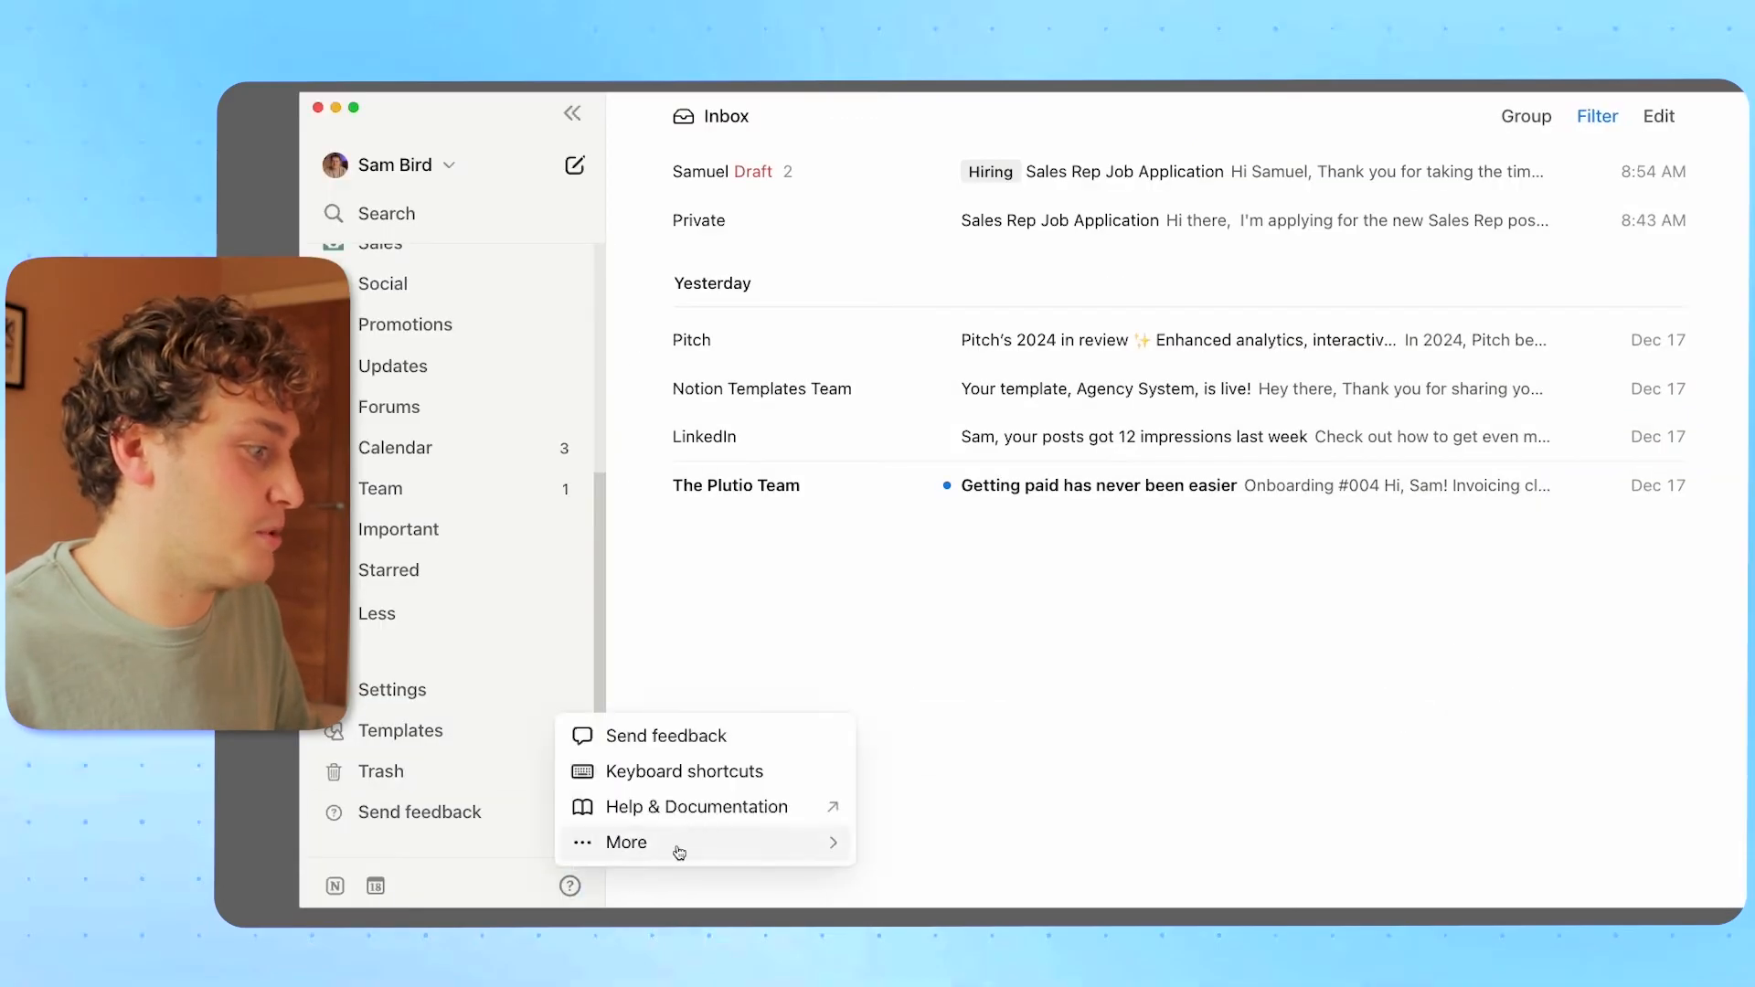
click(723, 770)
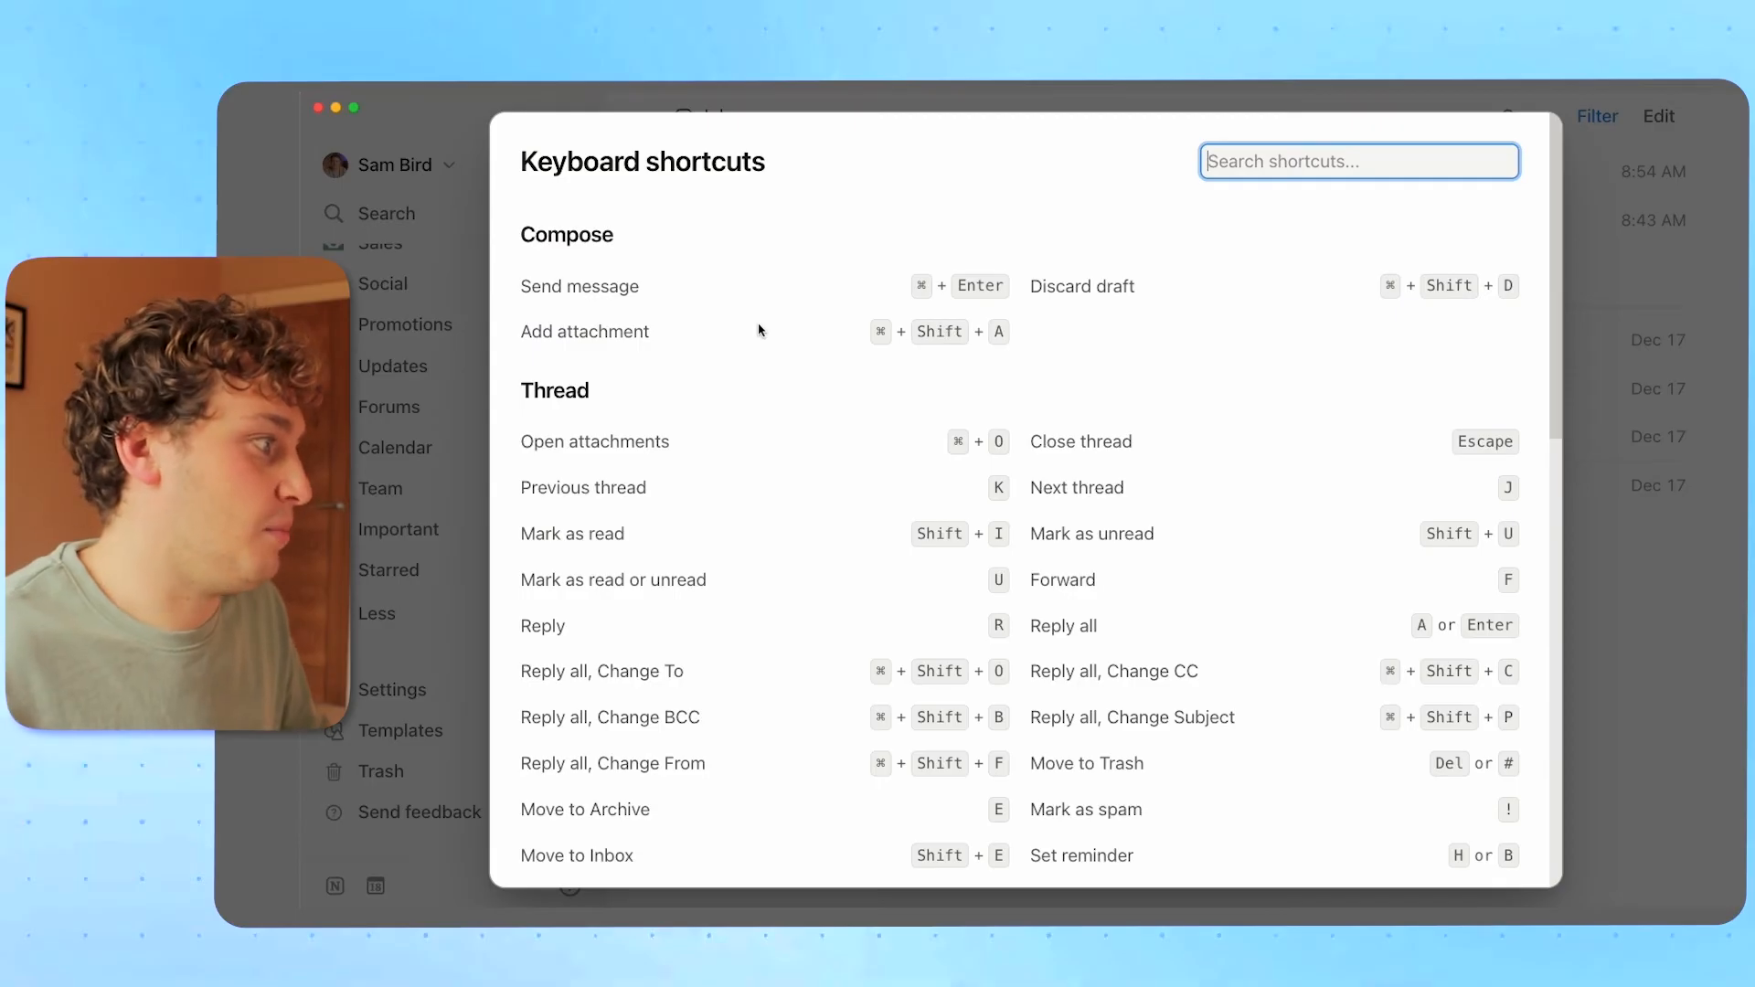
scroll(739, 370, down, 10)
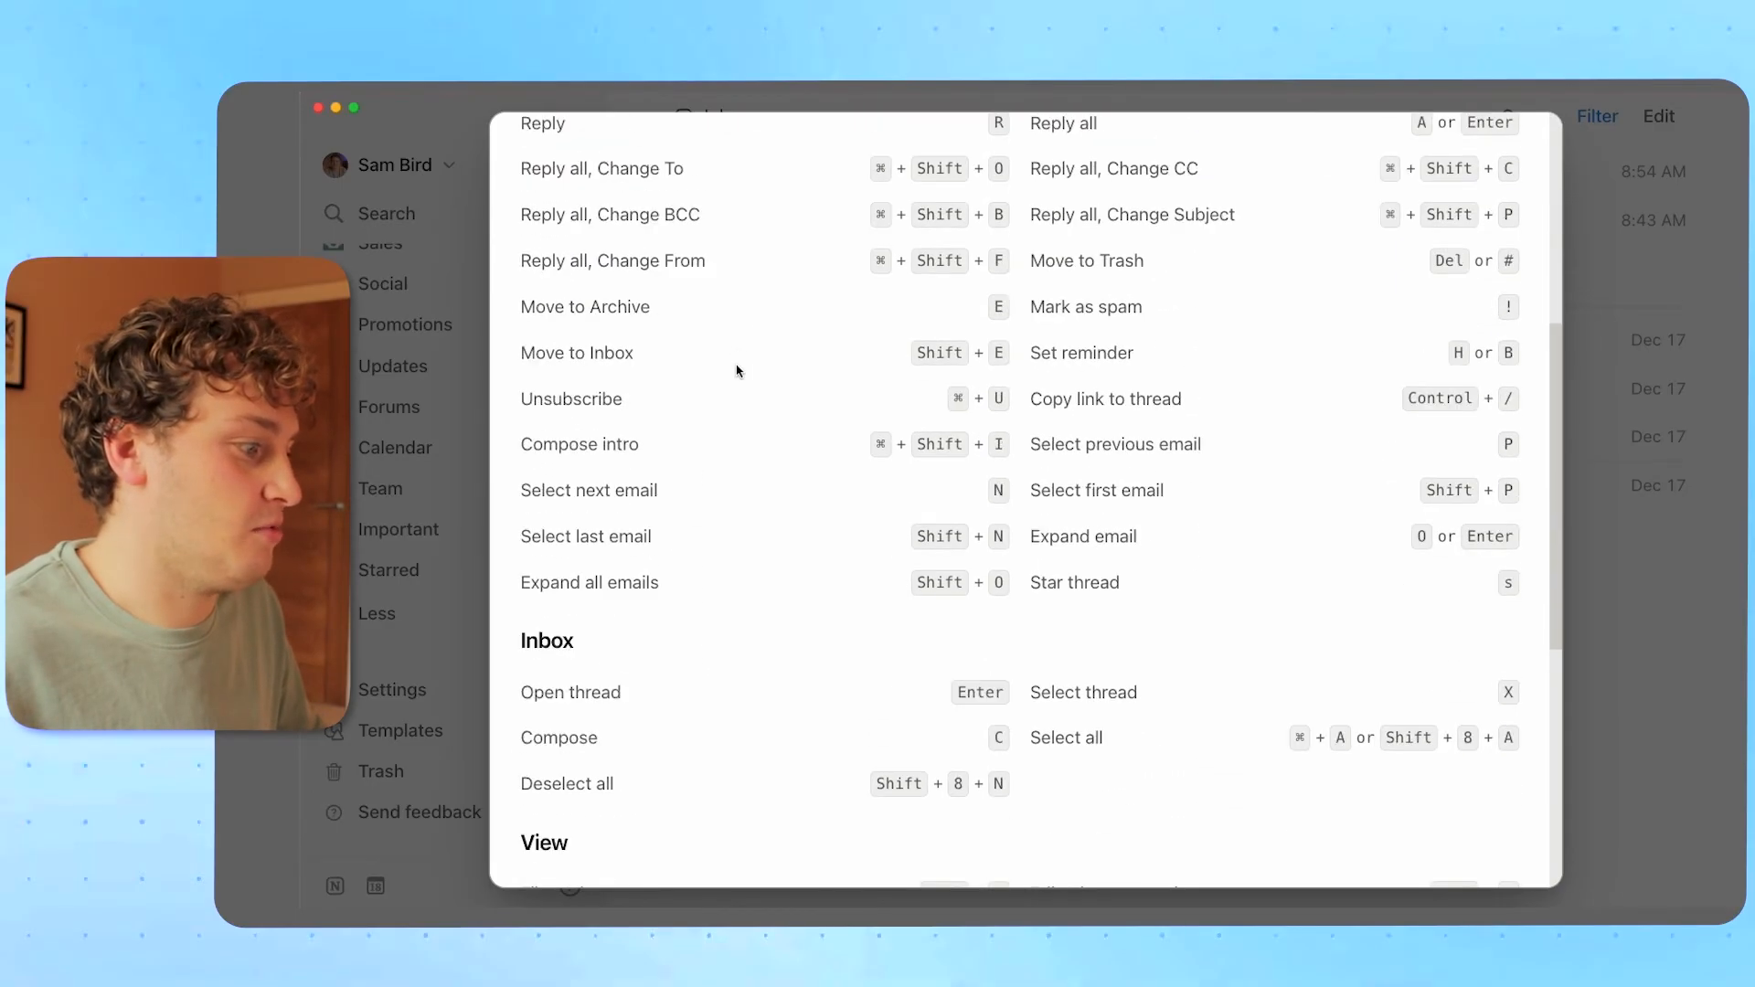
scroll(739, 371, down, 5)
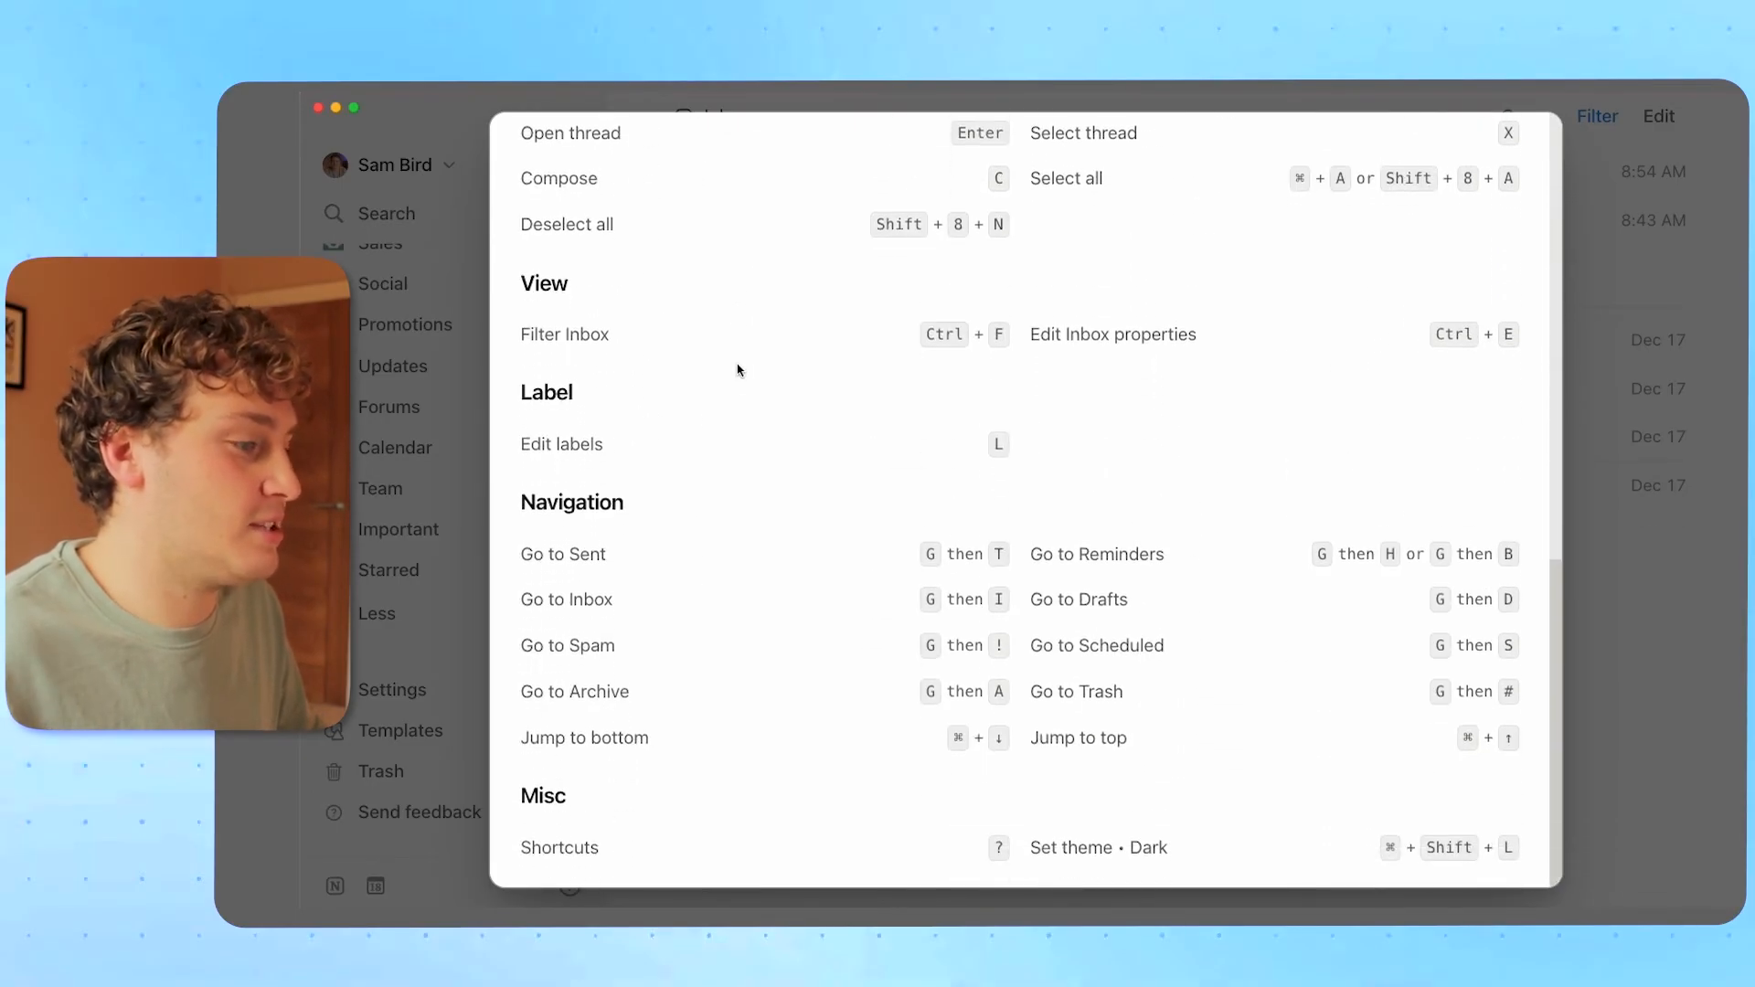
scroll(739, 371, up, 15)
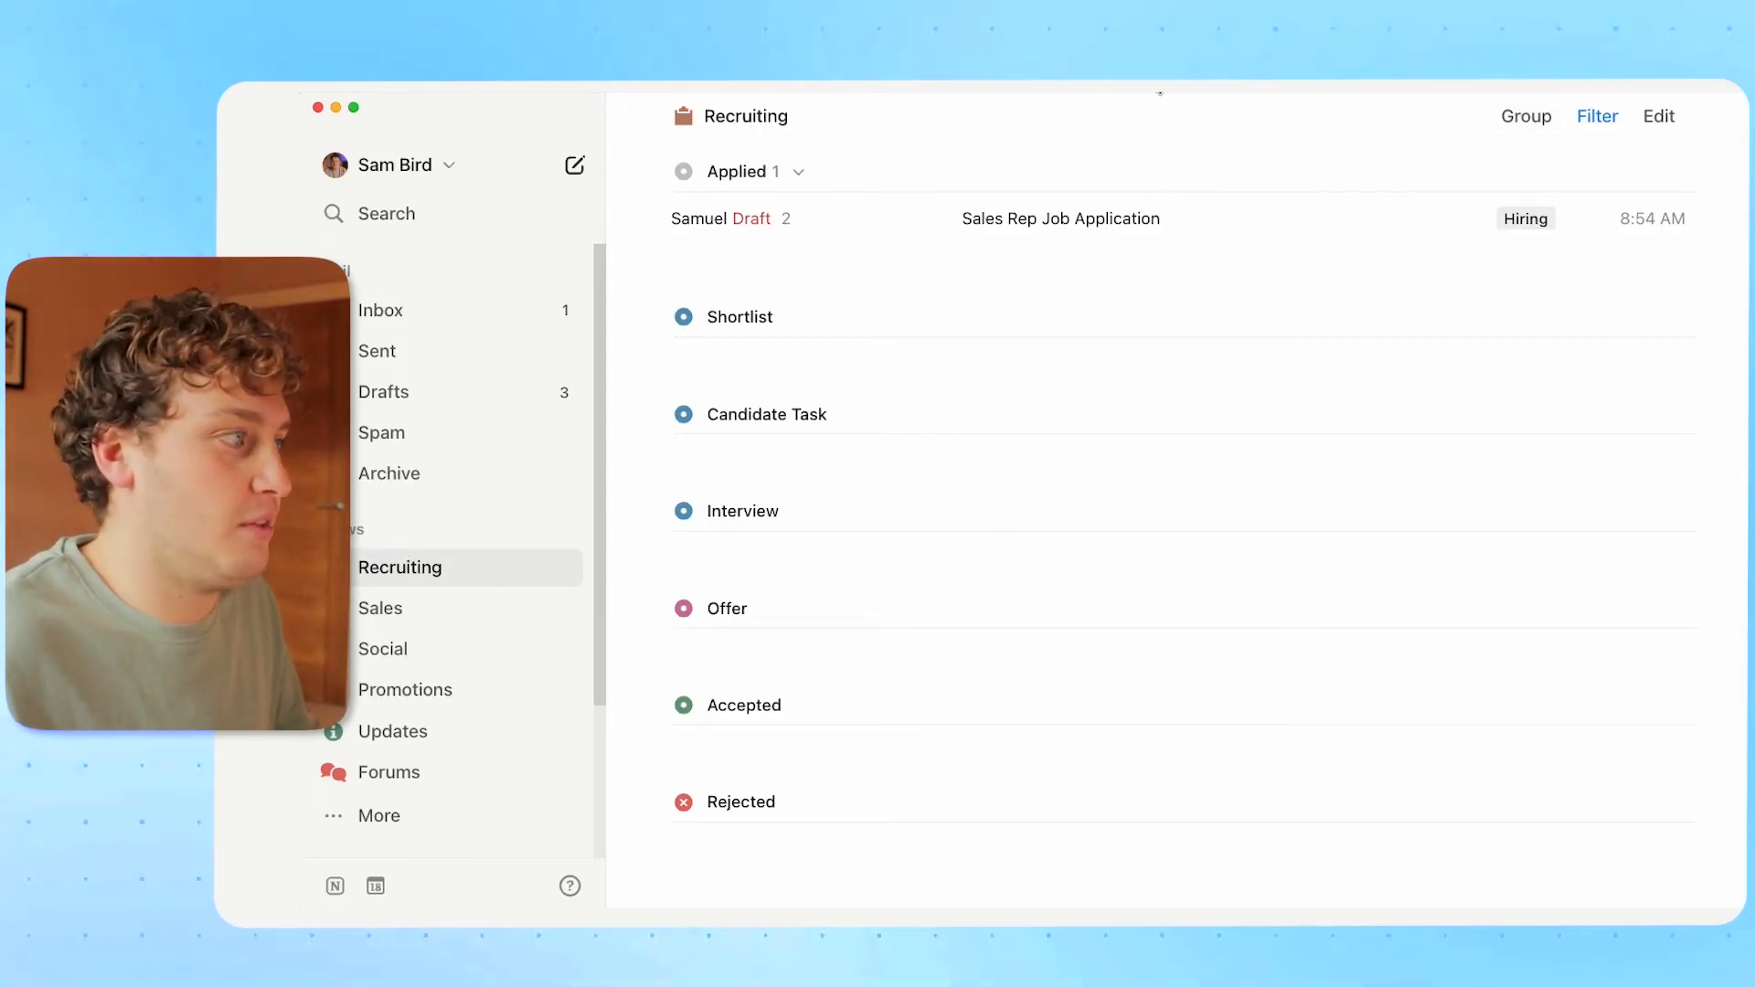
Open the Sales Rep Job Application email in the Recruiting view and examine its status, job title and label options.
click(927, 229)
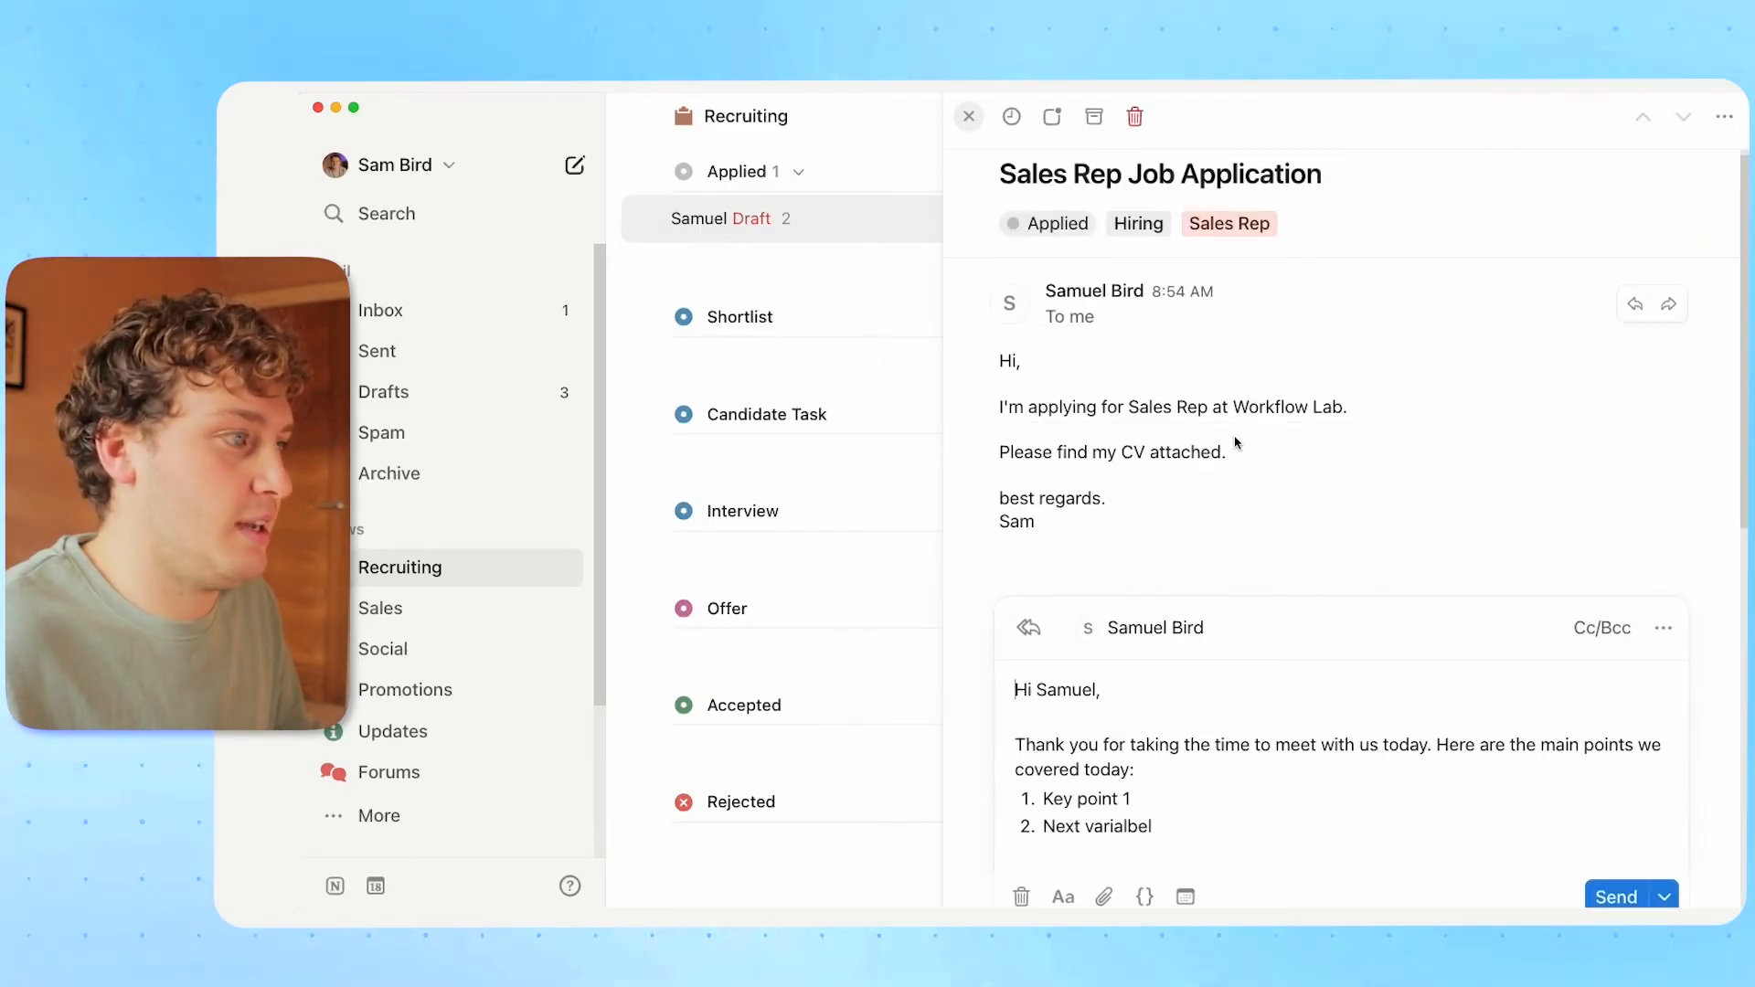
click(1056, 226)
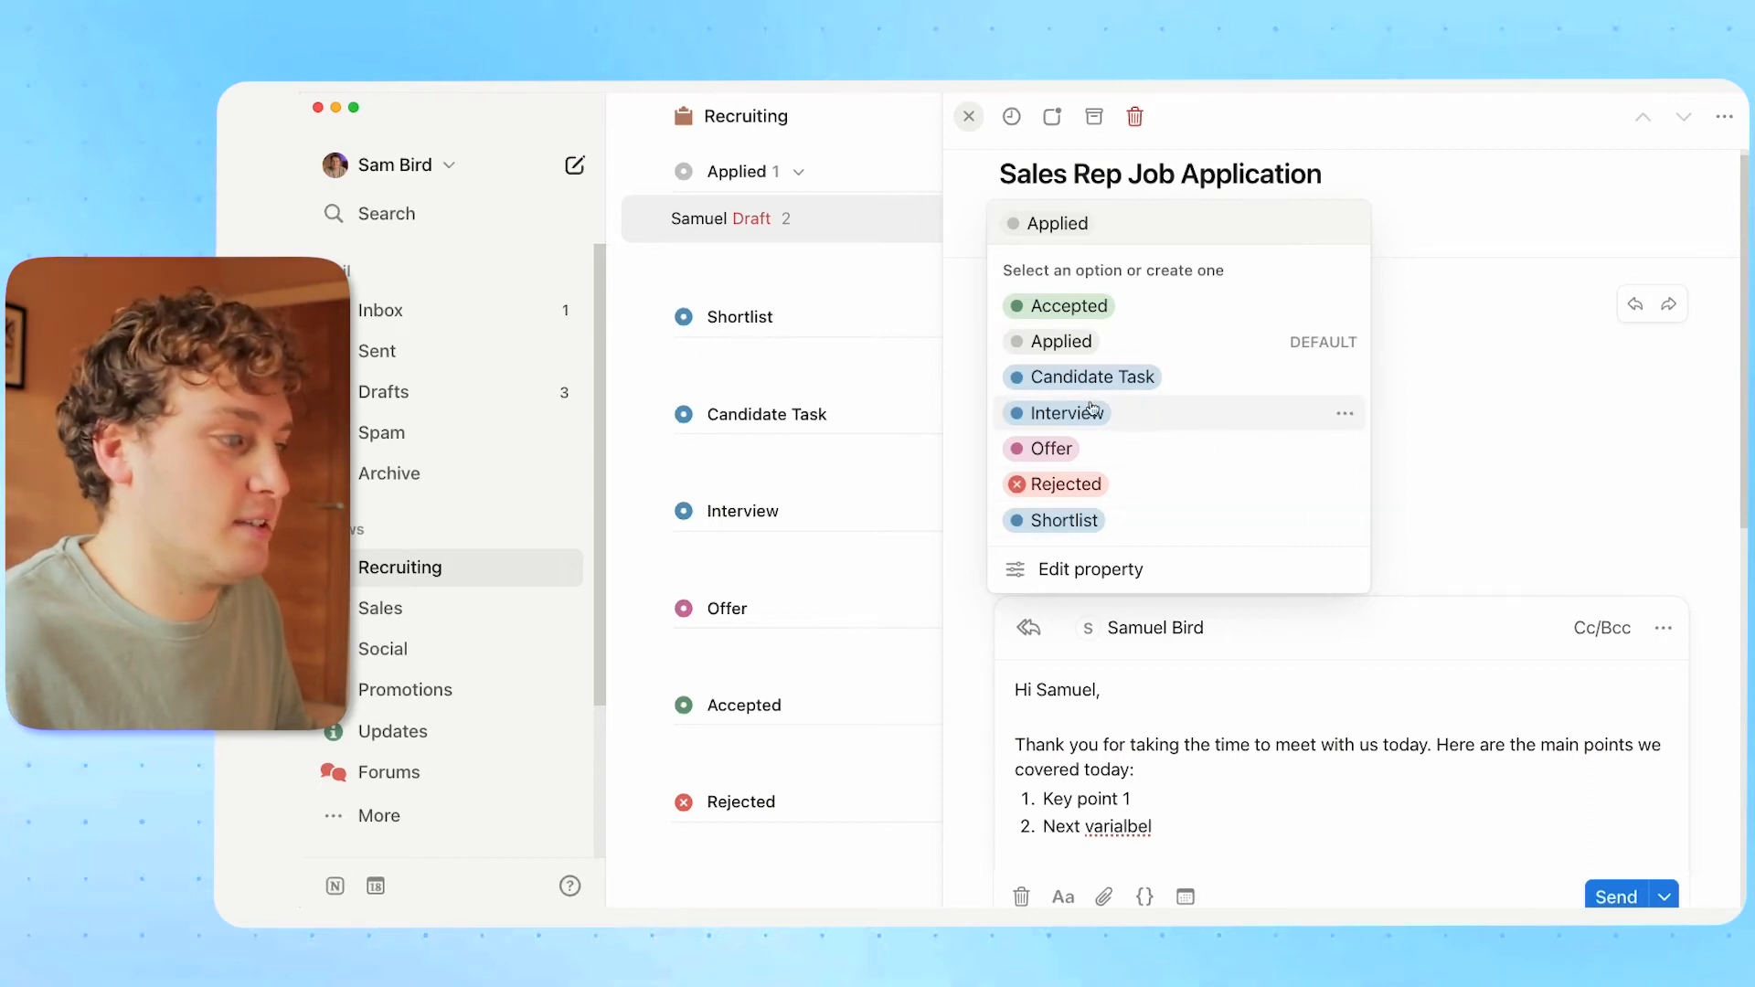
click(1524, 349)
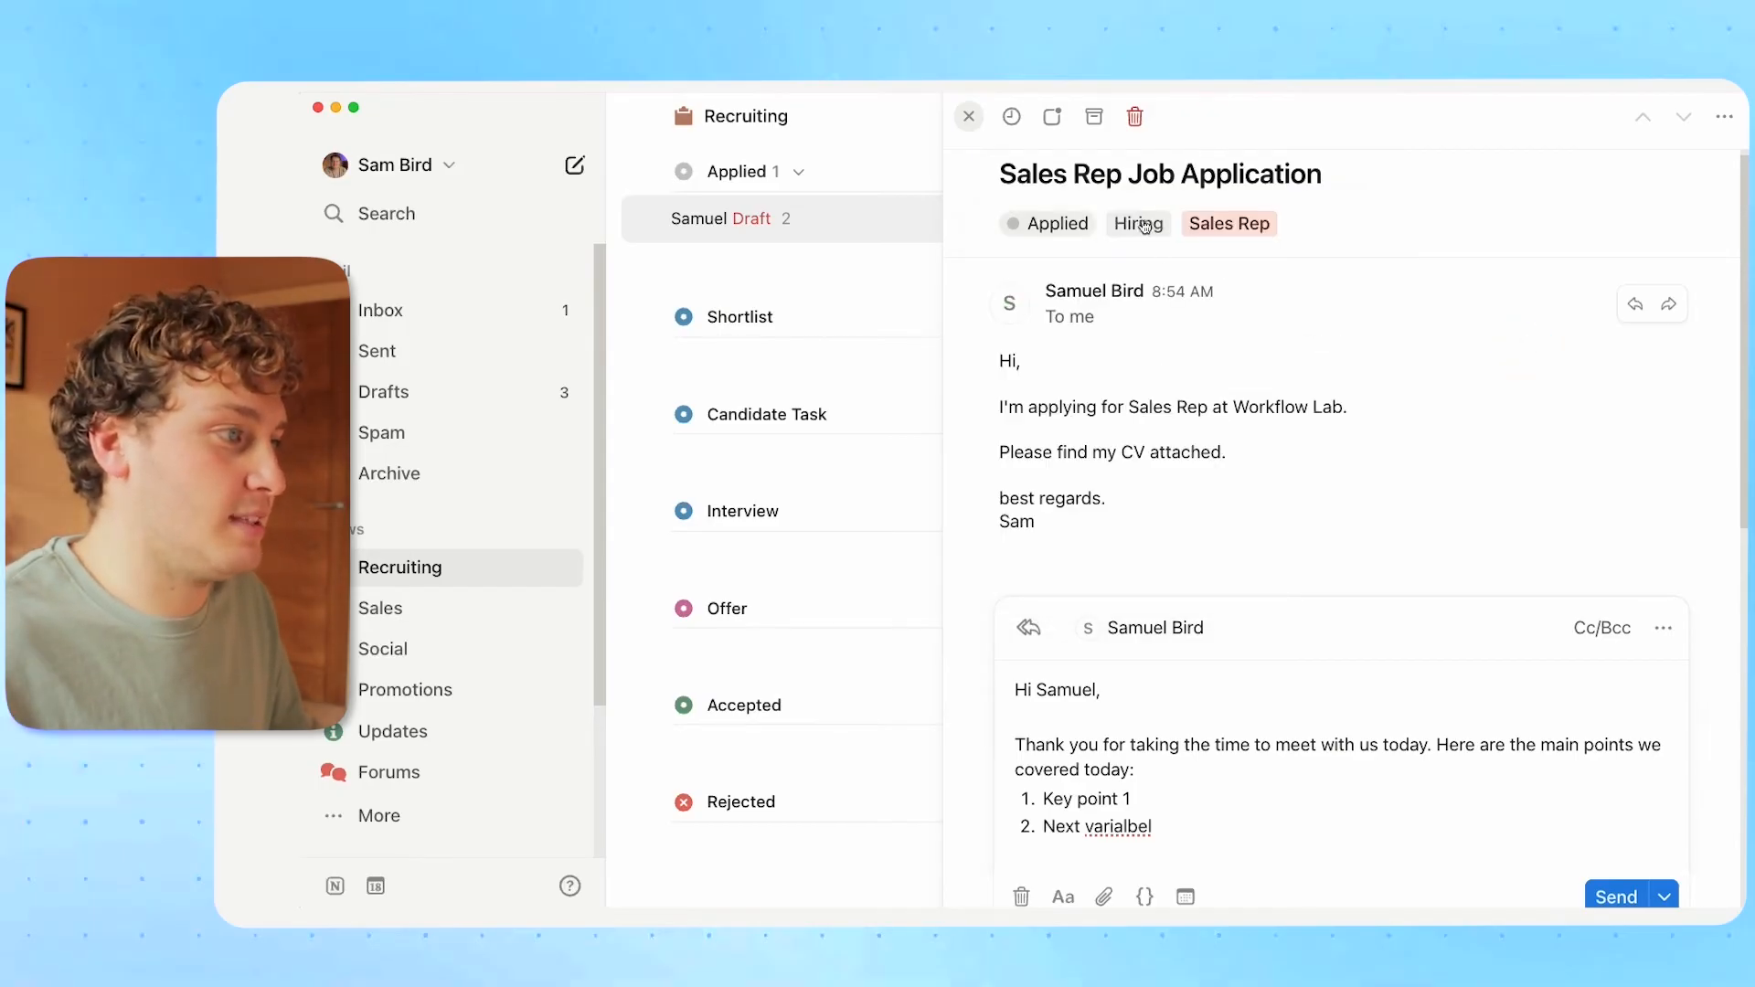
click(1254, 226)
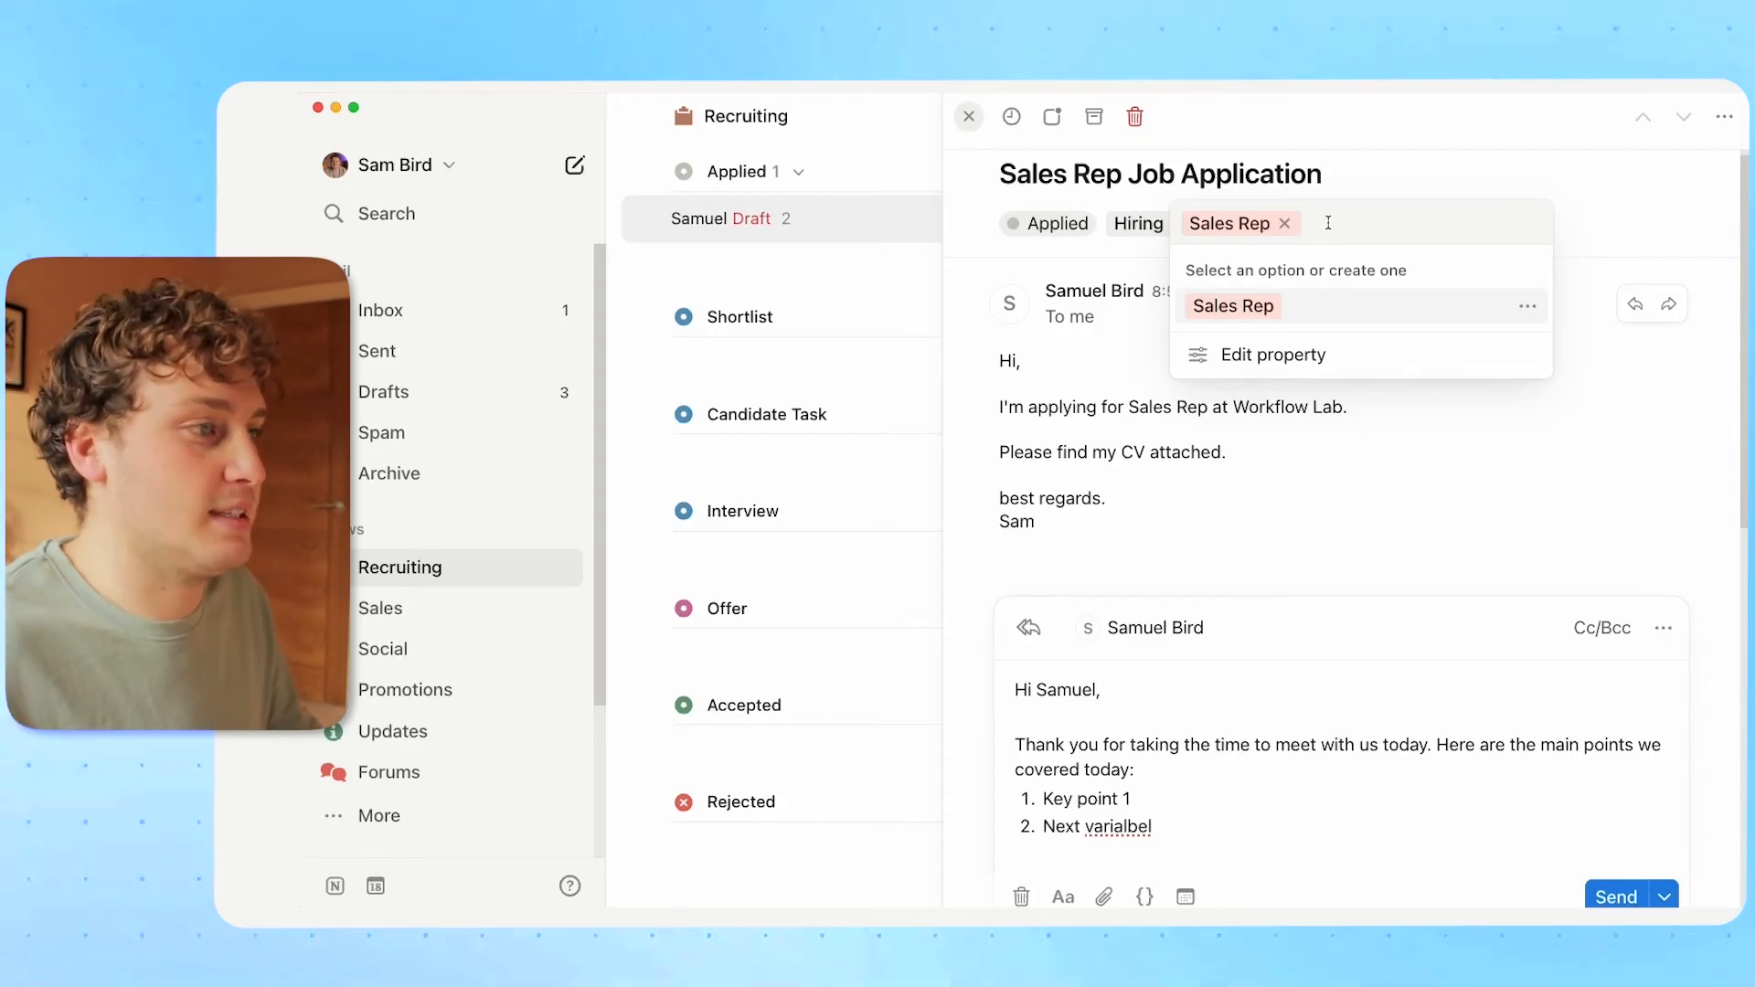
click(1408, 196)
click(1134, 230)
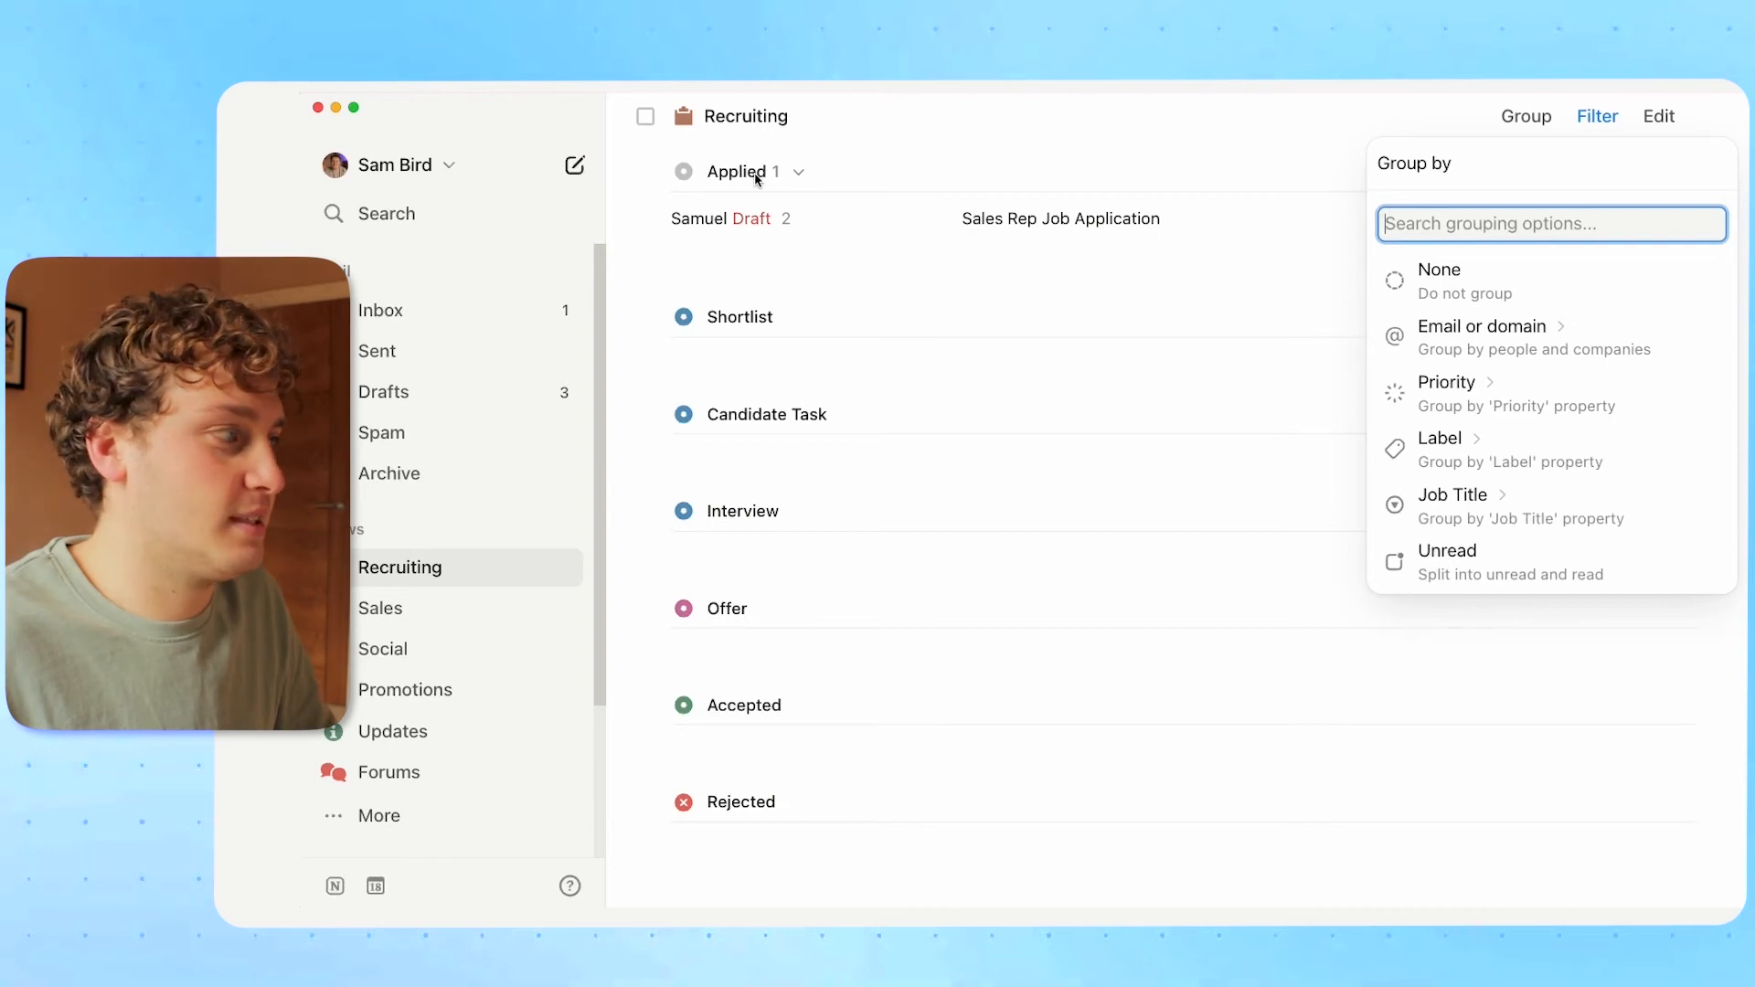
Close the grouping options, then collapse and re-expand the Applied group in the Recruiting view.
click(1010, 163)
click(798, 171)
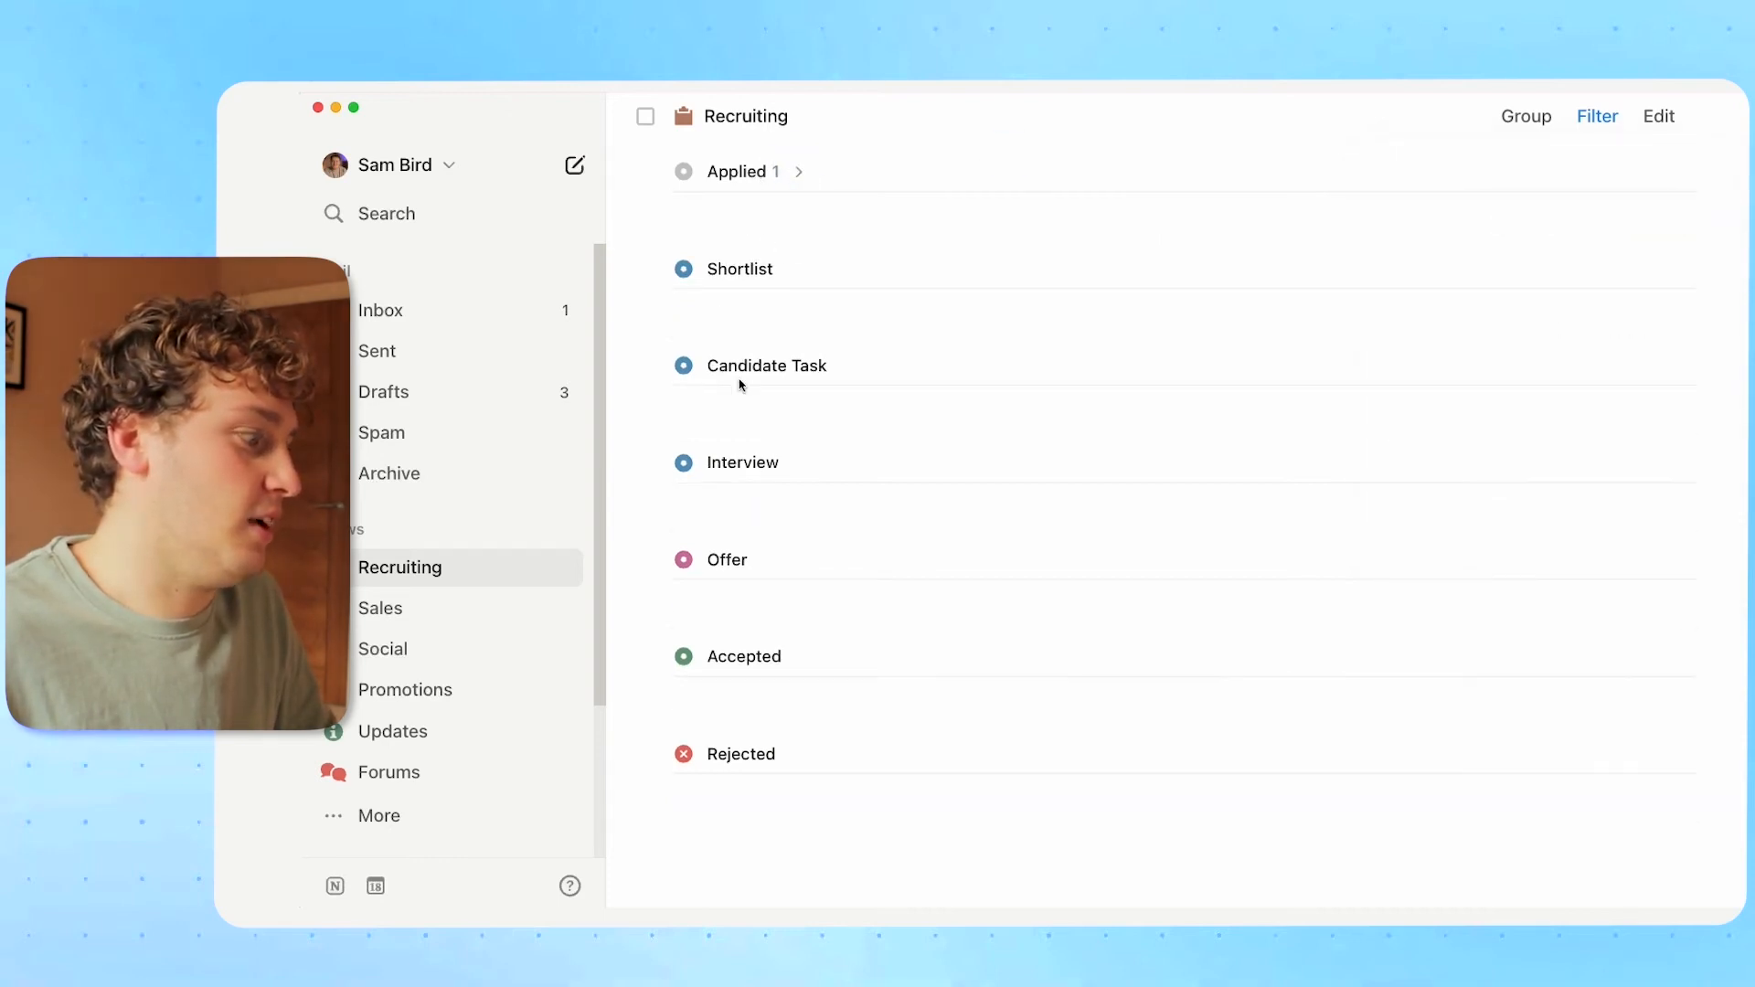
click(799, 172)
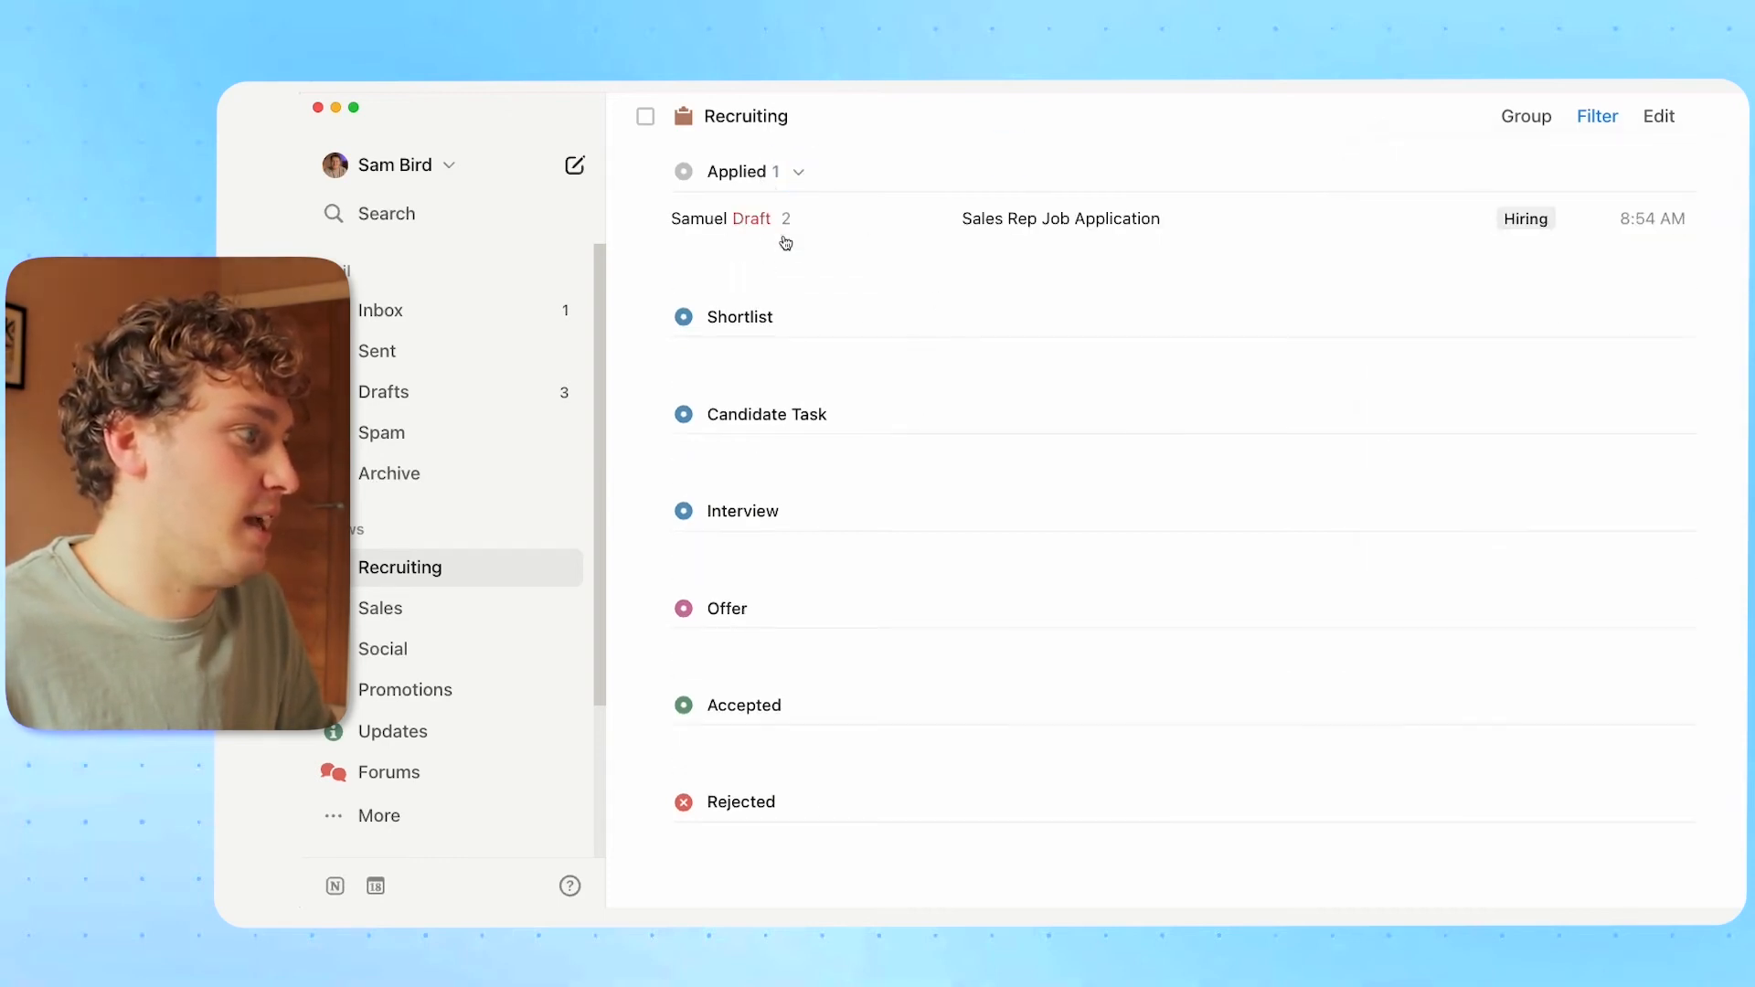
click(771, 366)
drag(826, 322, 828, 220)
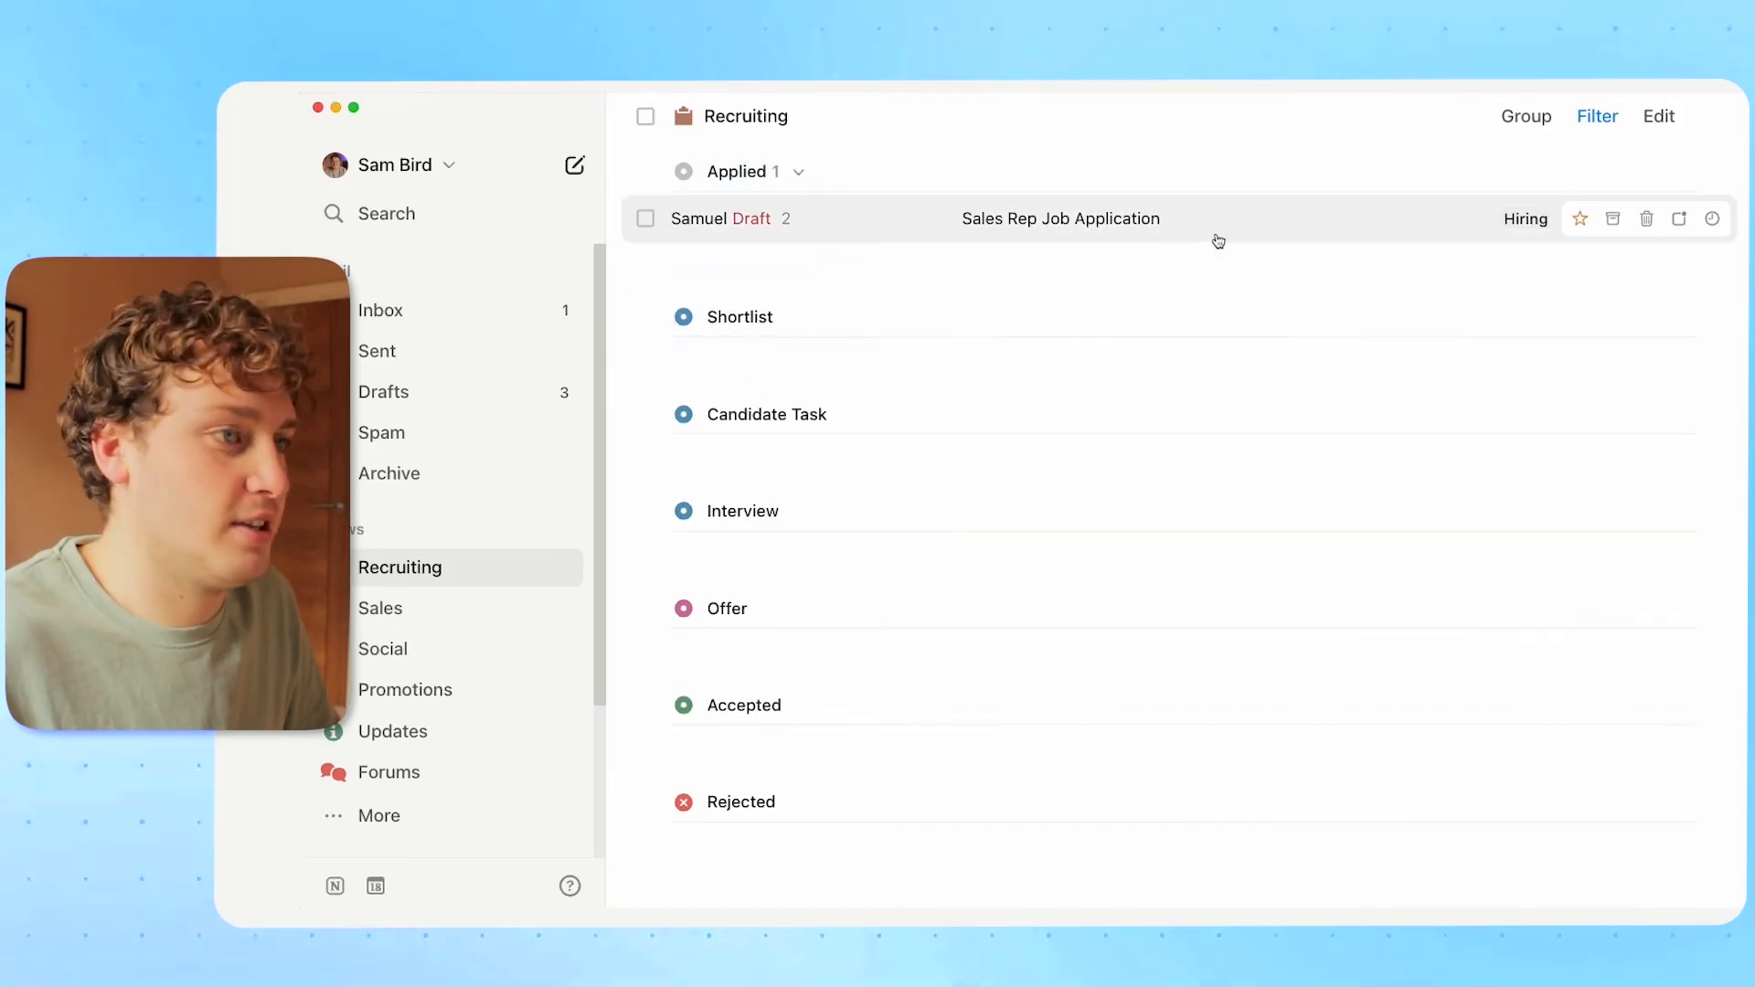
Examine the Recruiting view's filters, including the label filter that limits it to Hiring emails.
click(1599, 120)
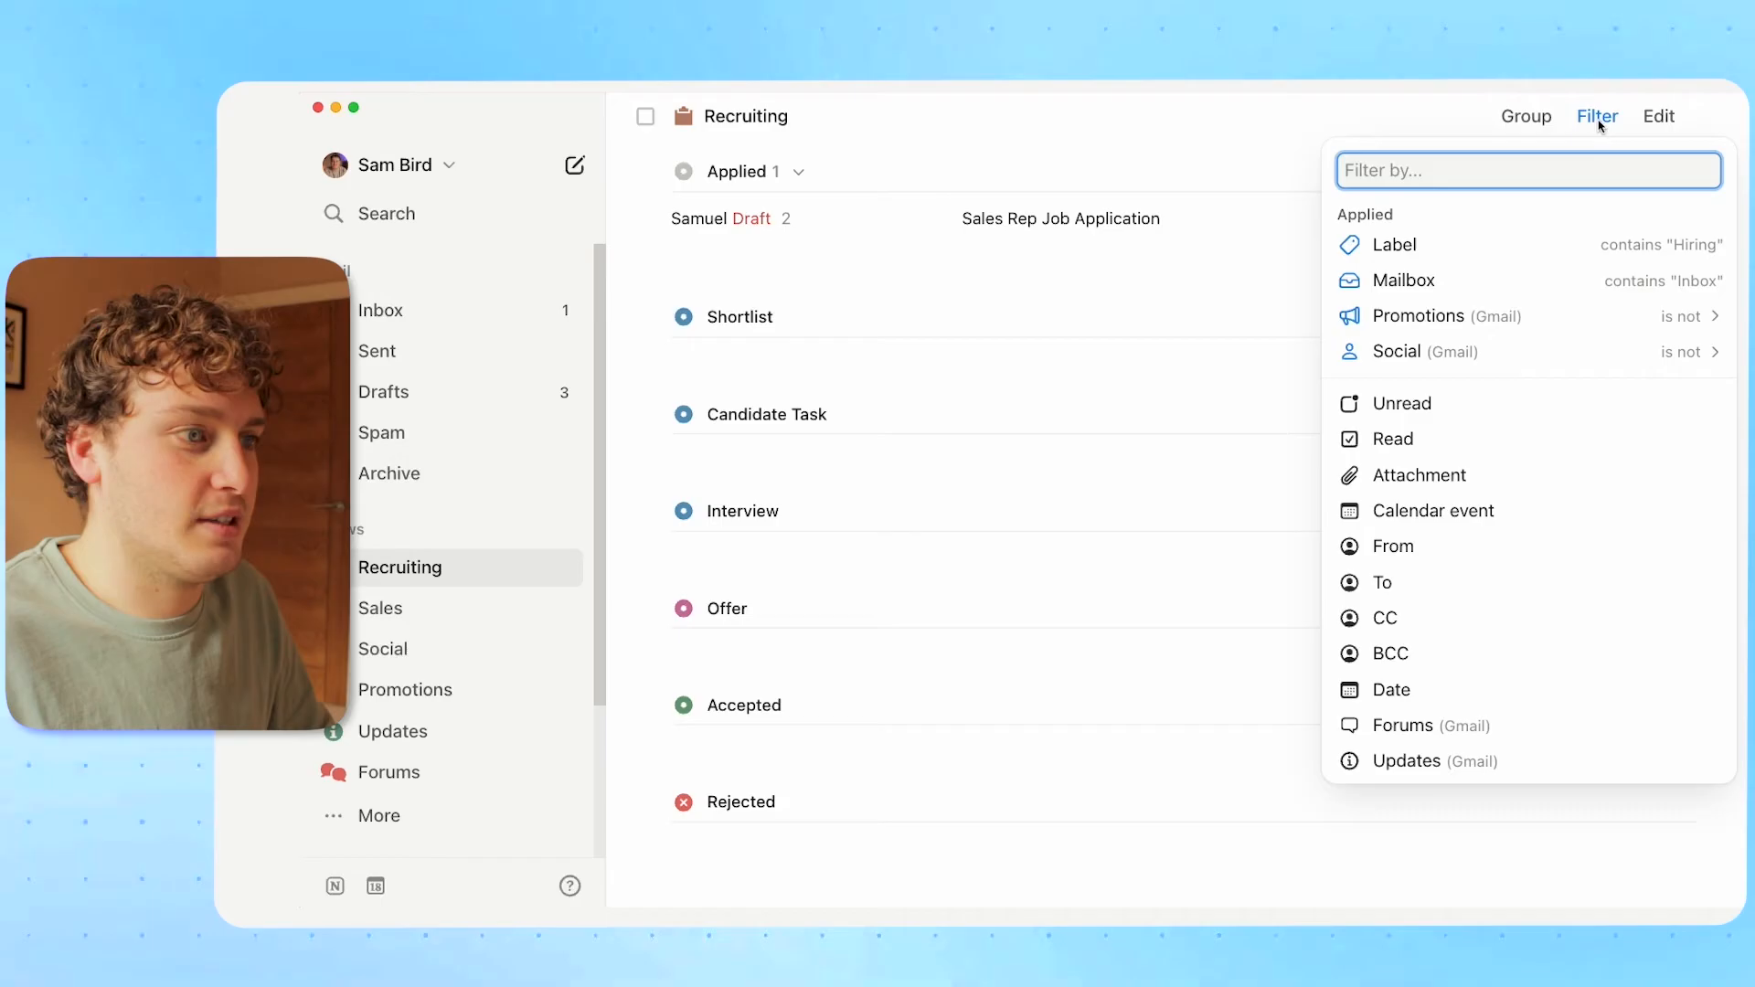
click(1502, 253)
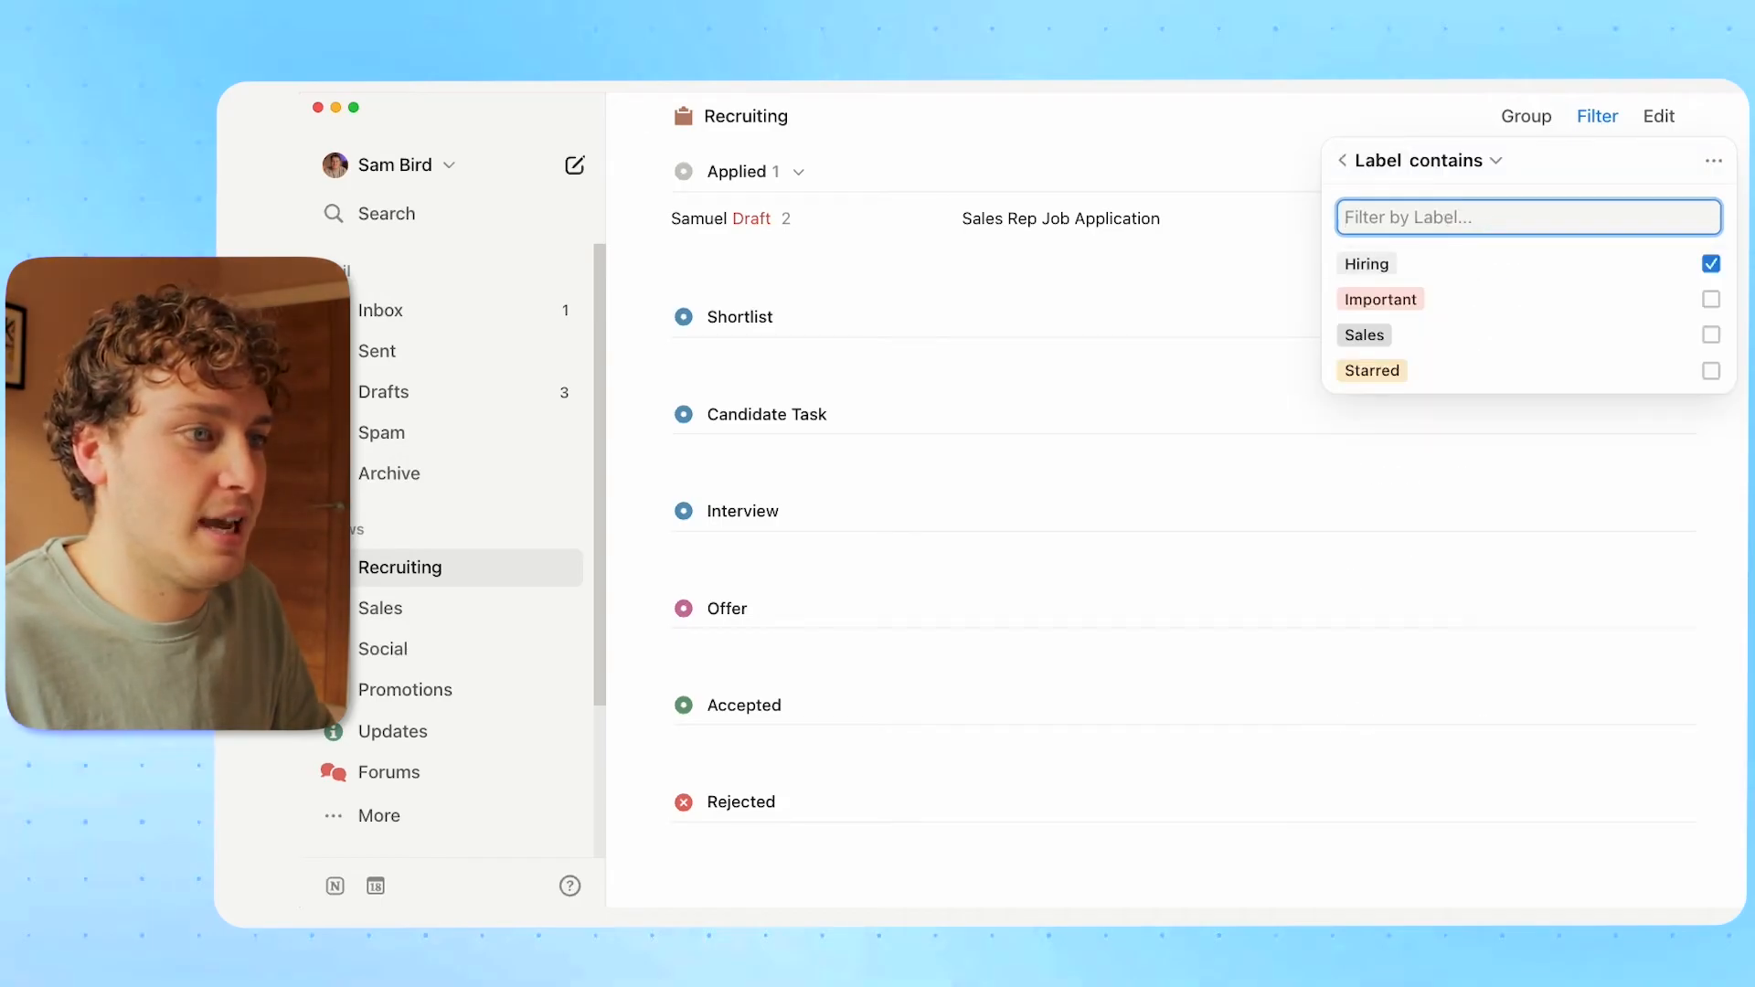
click(1233, 136)
click(1343, 160)
click(1218, 141)
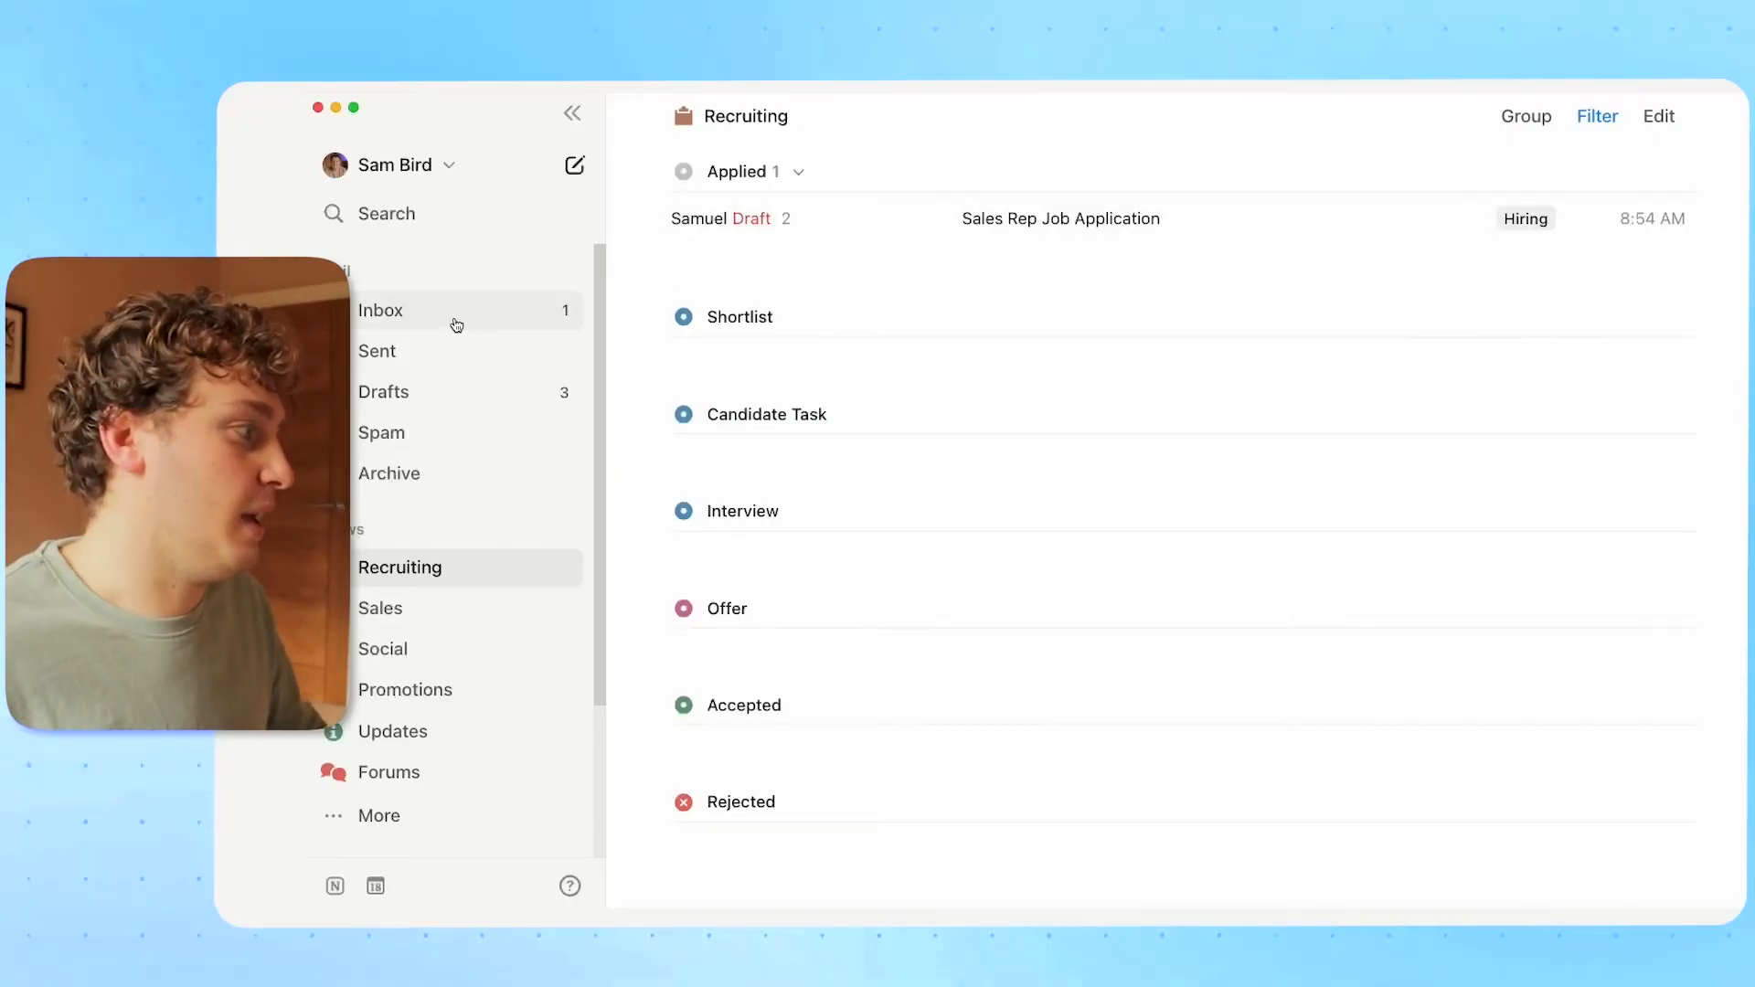
Go to the Inbox and view the label options of the Sales Rep Job Application email marked Hiring.
click(453, 320)
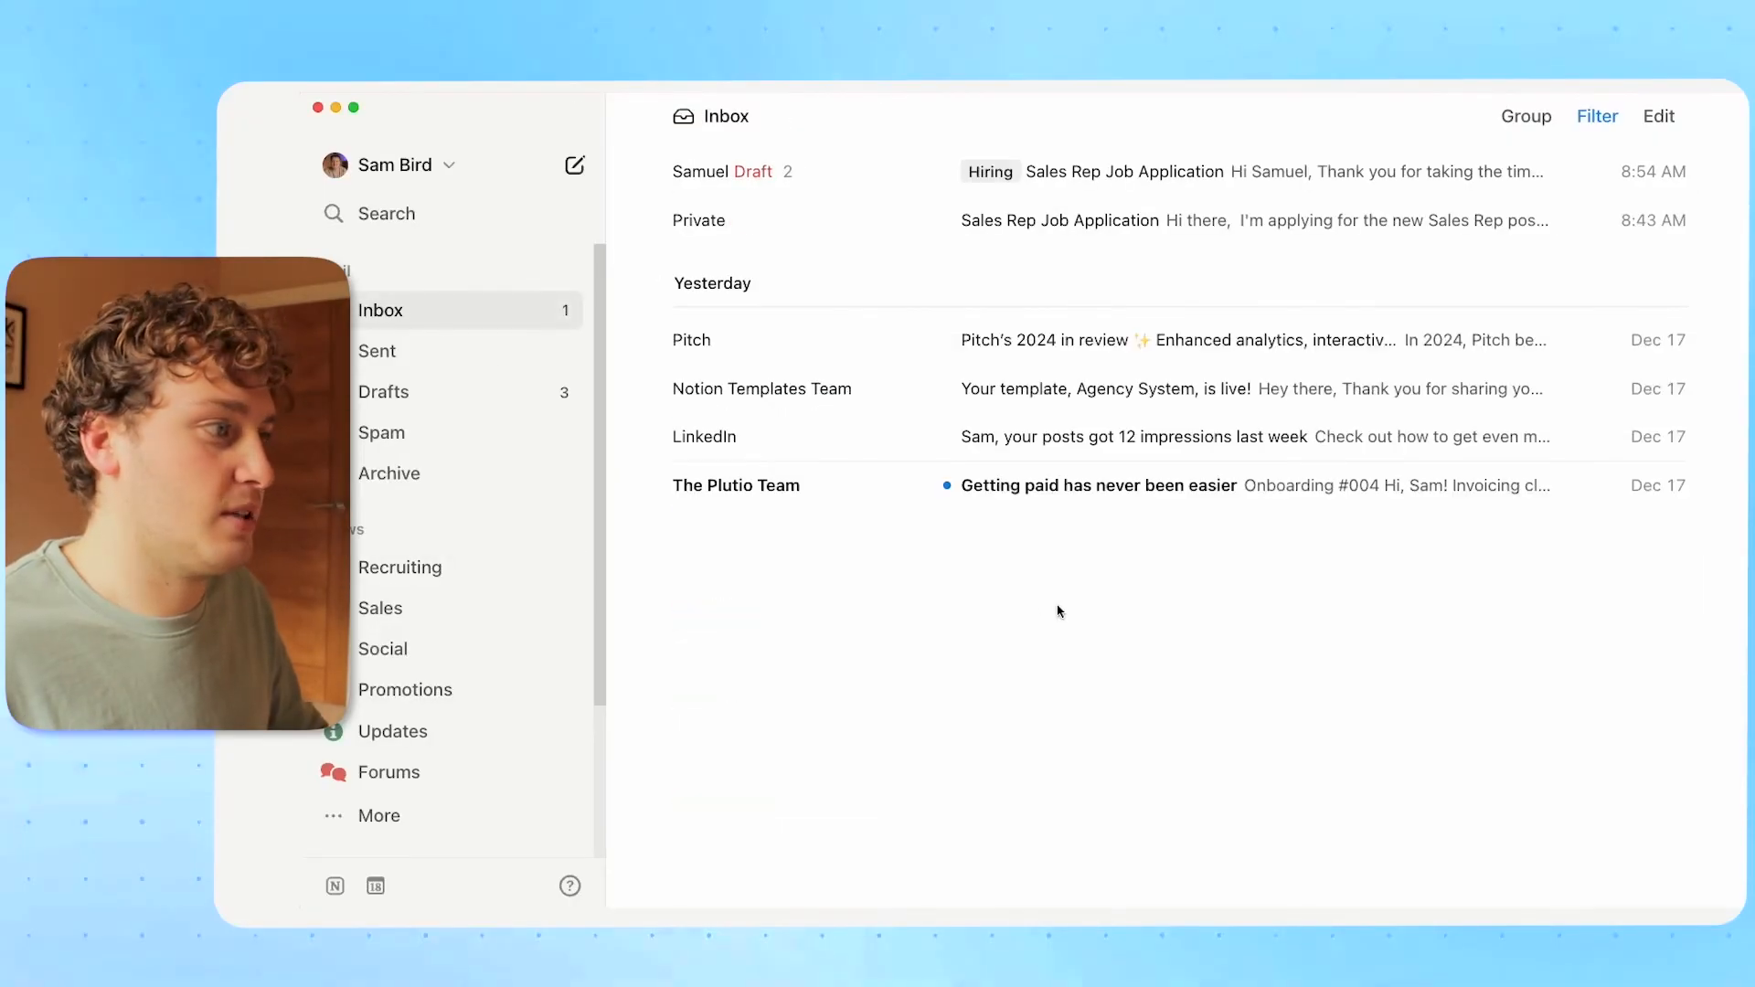
click(997, 176)
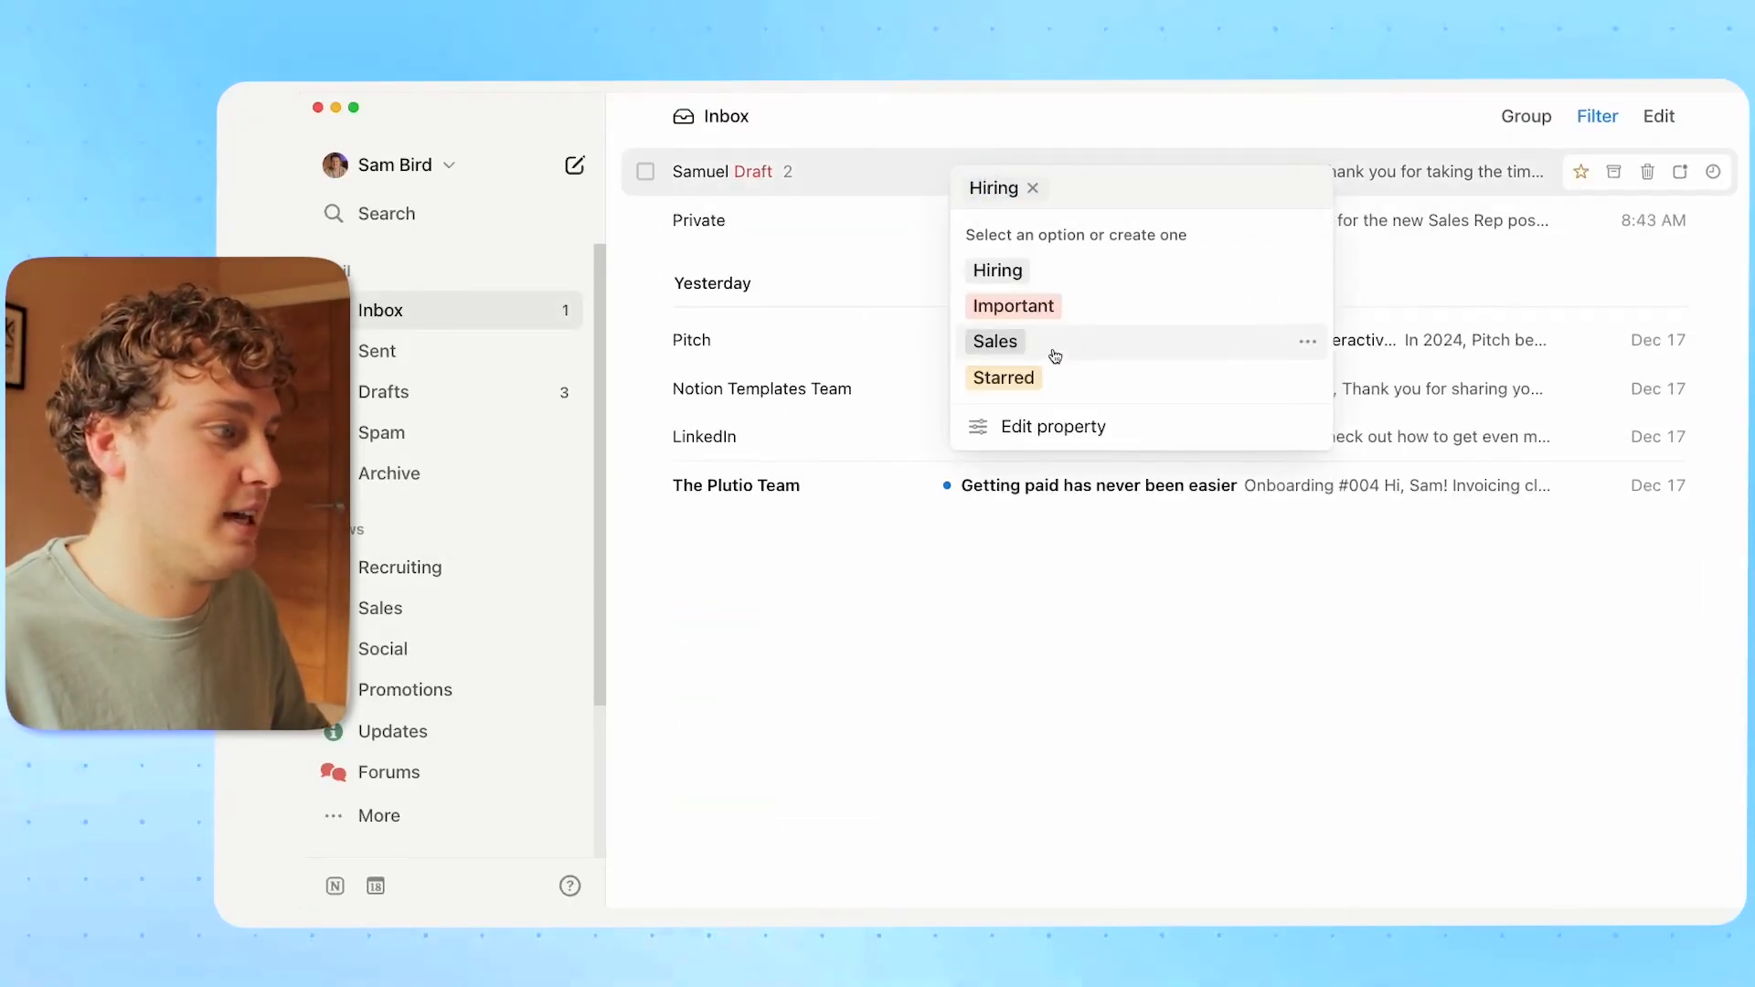
click(971, 137)
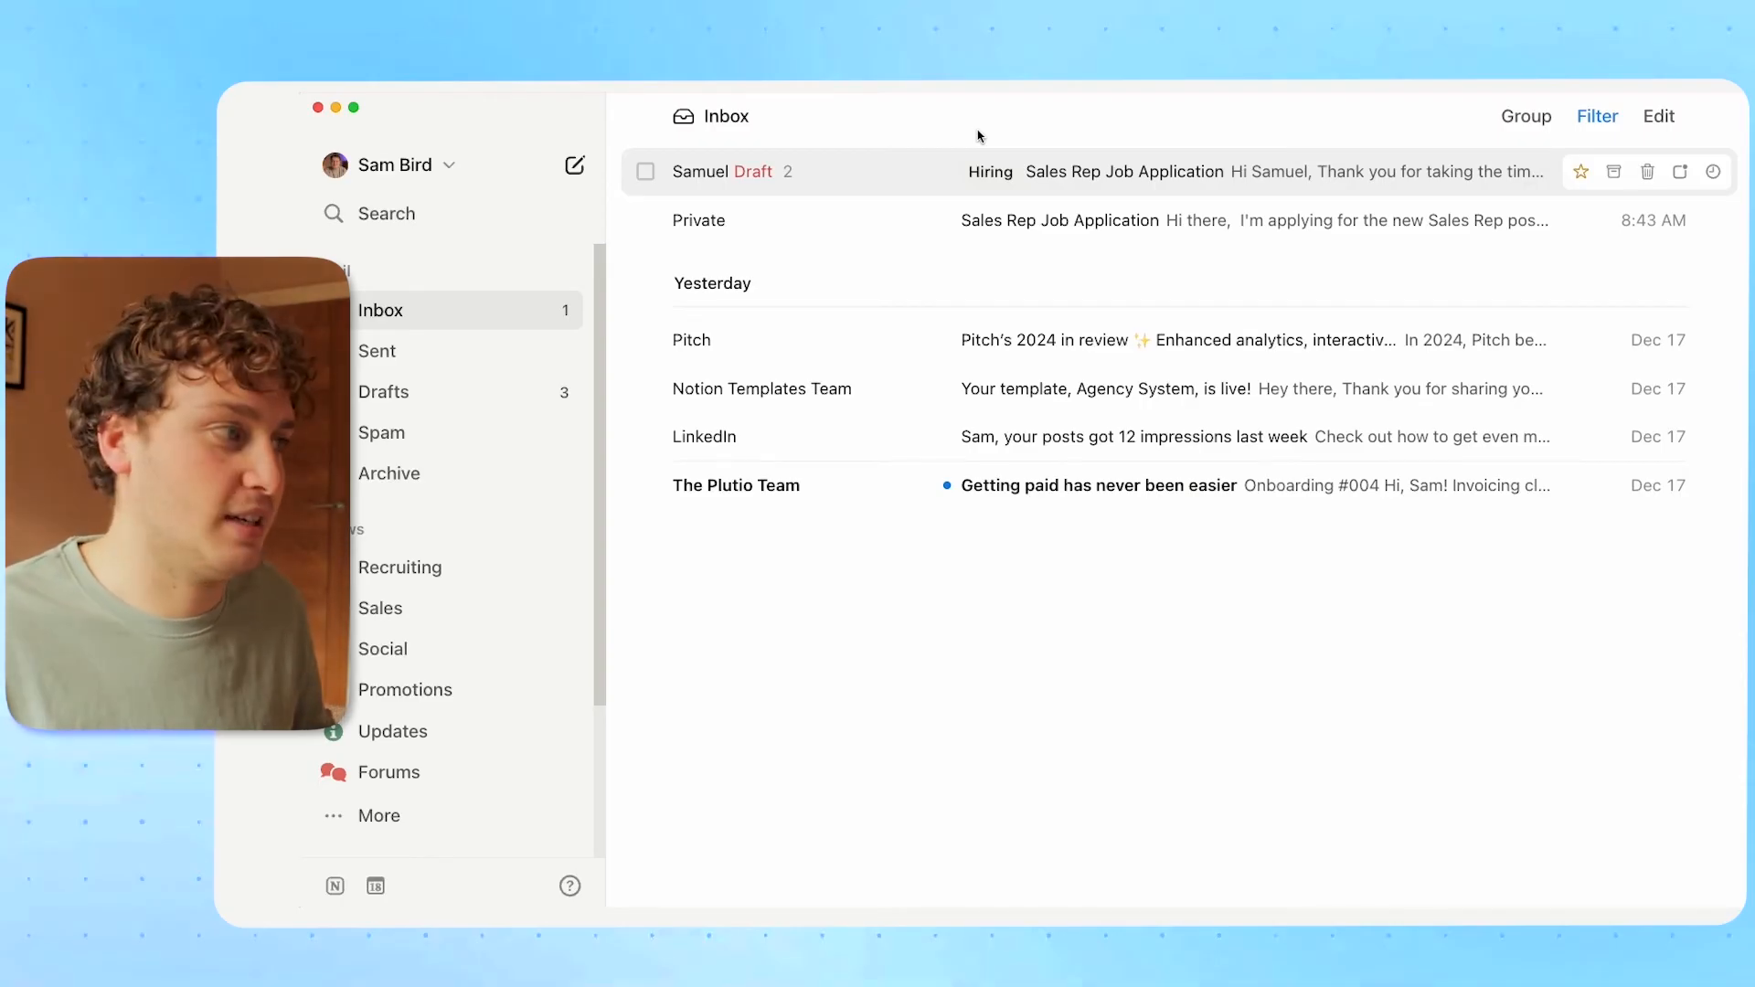
Open the Autopilot rules in the account settings.
scroll(530, 585, down, 5)
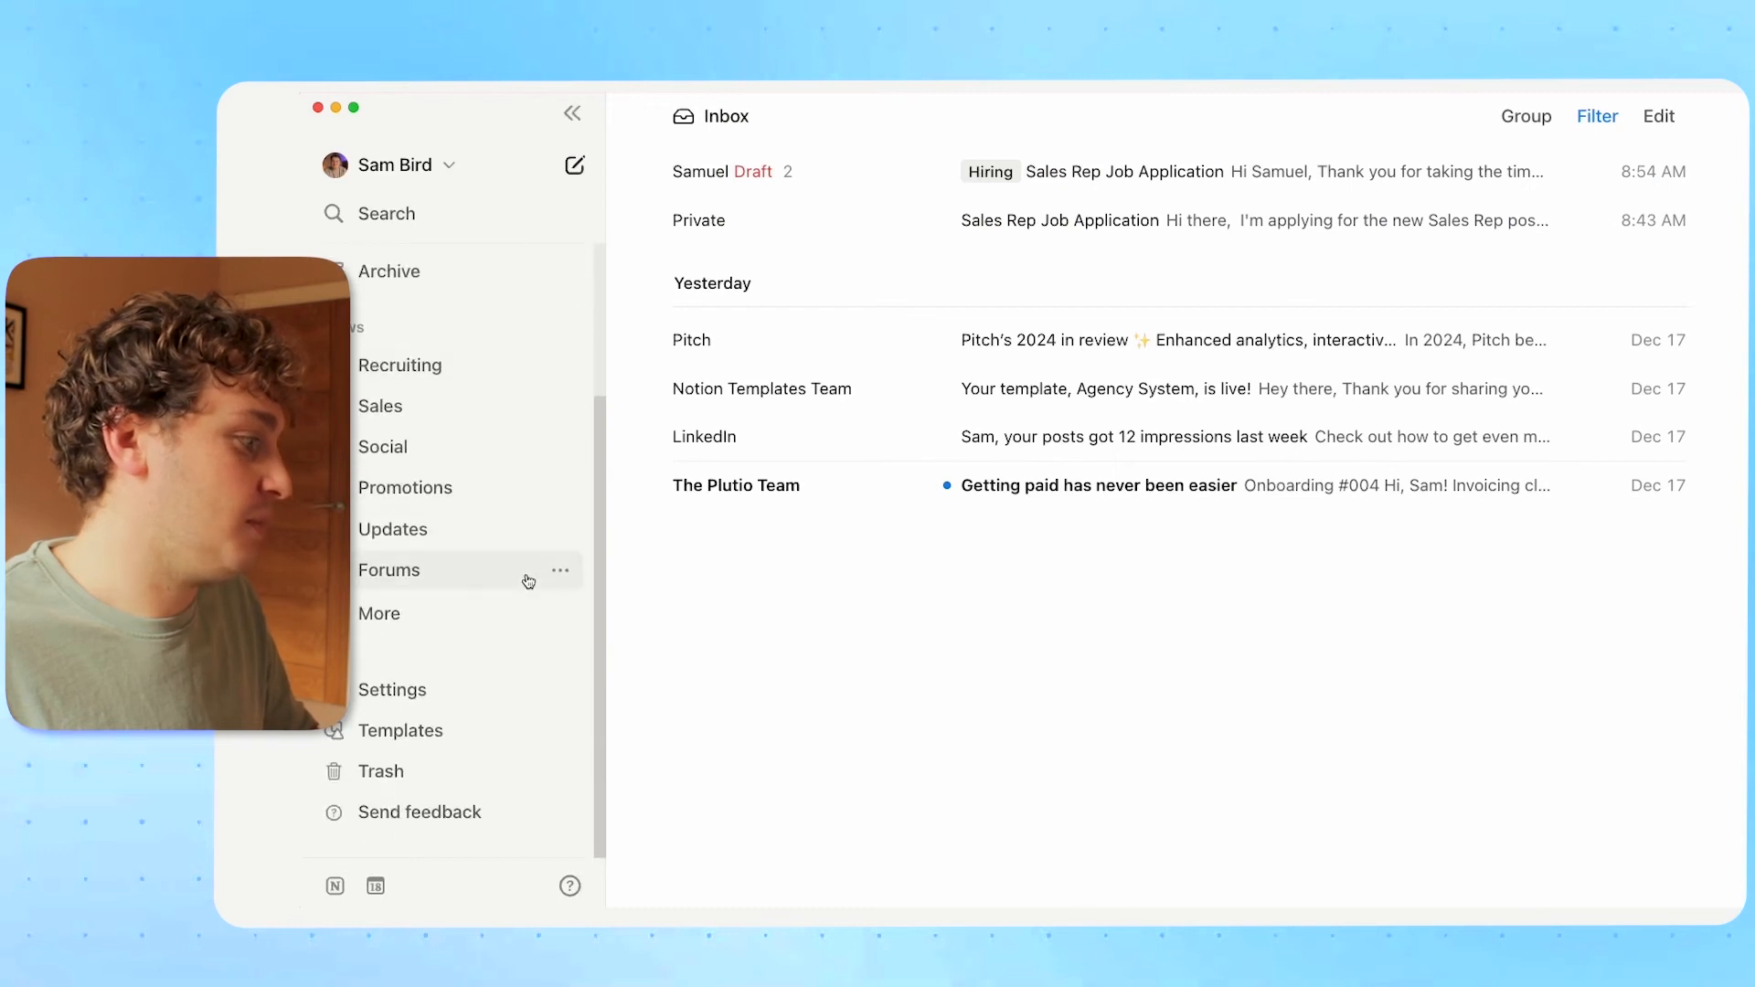
click(399, 688)
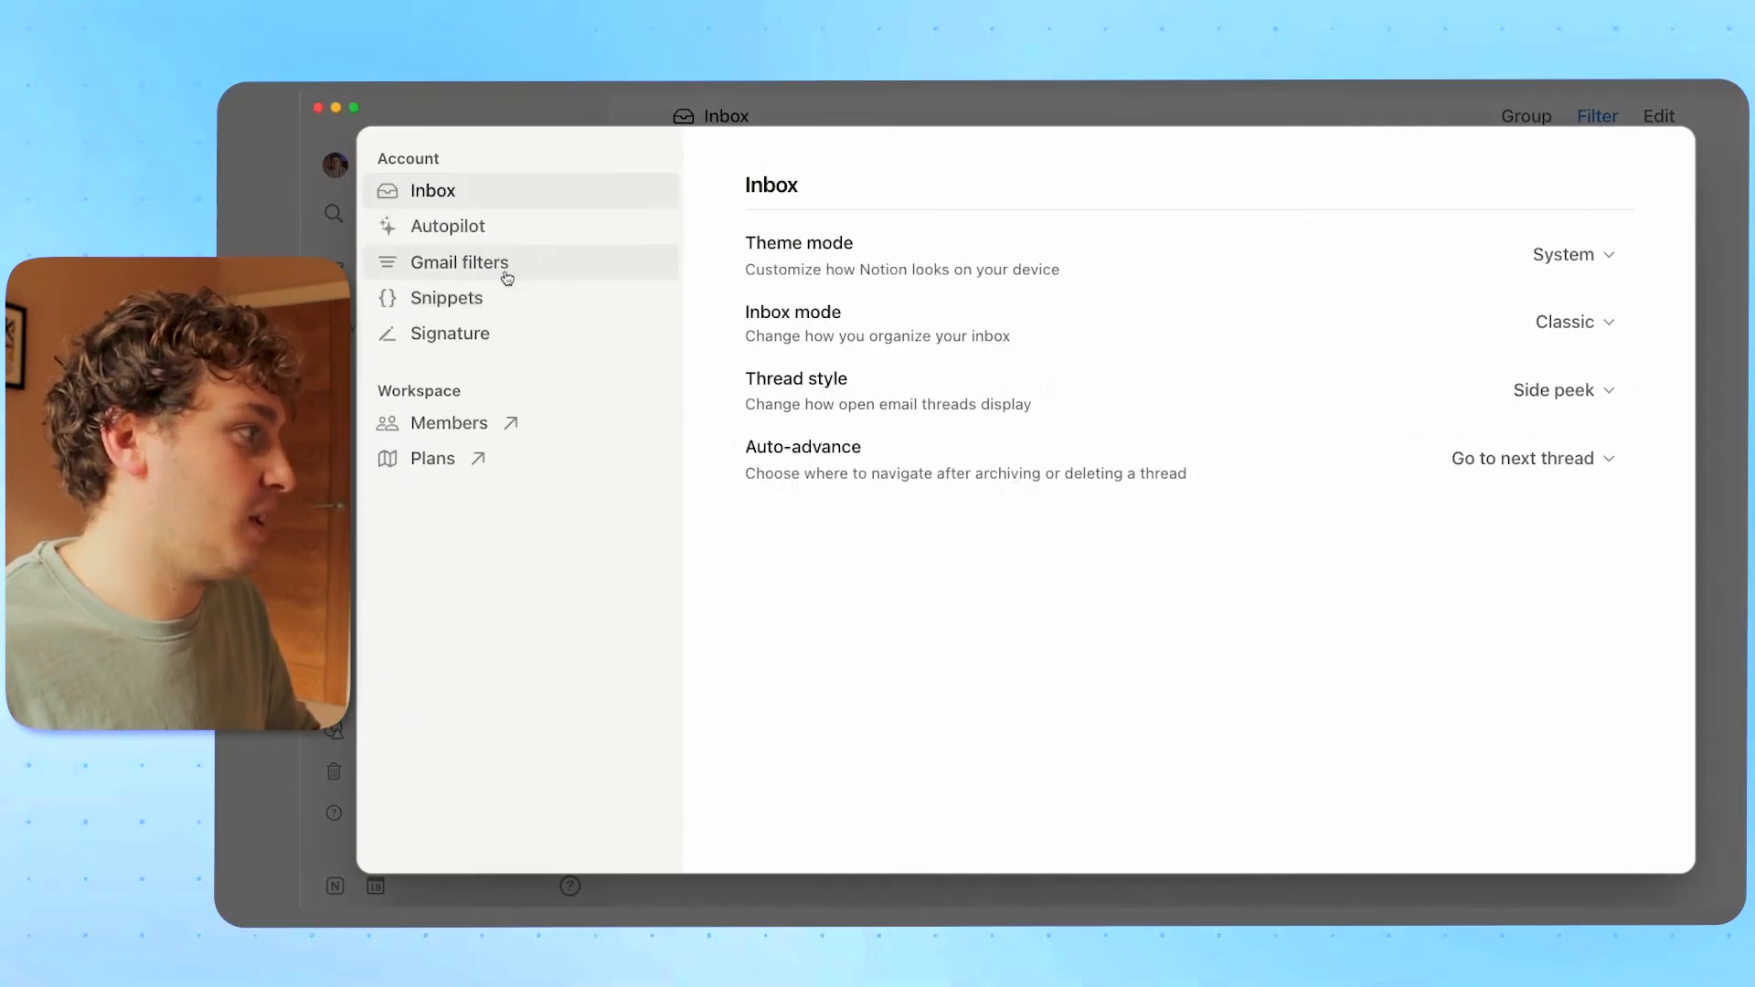
click(464, 229)
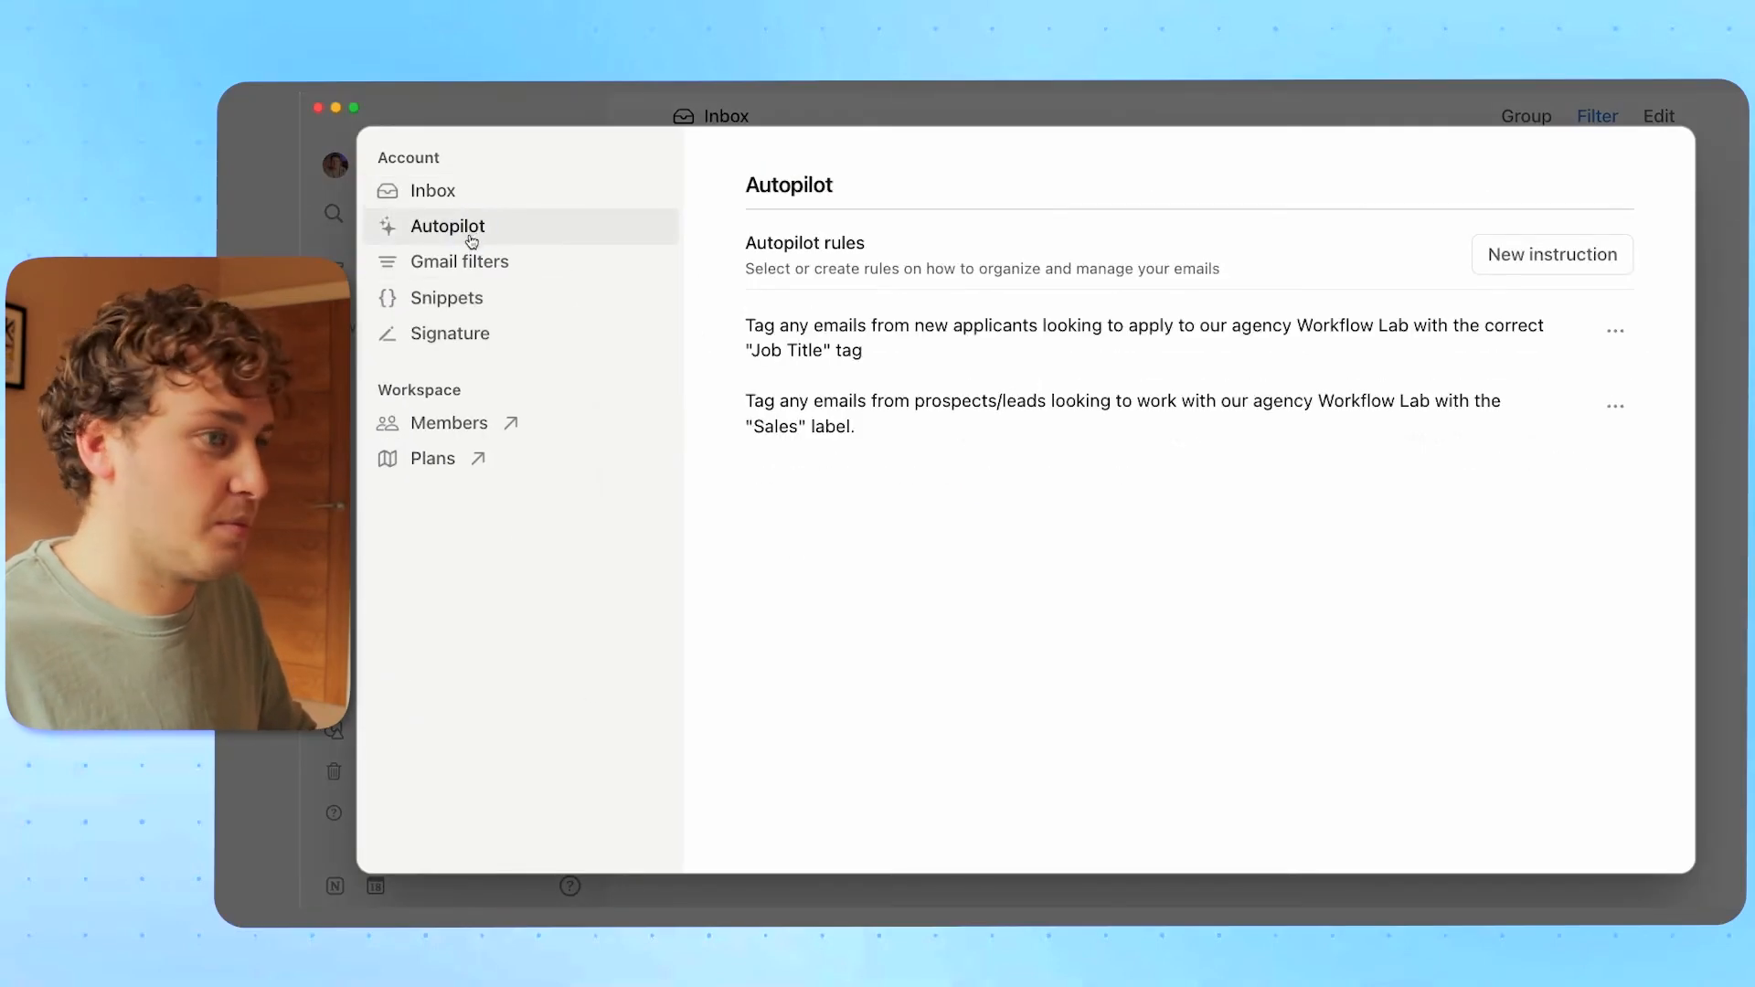
Add the Autopilot instruction 'Tag any emails from new applicants applying to our agency with the "Hiring" label', save it and close the settings.
click(1541, 256)
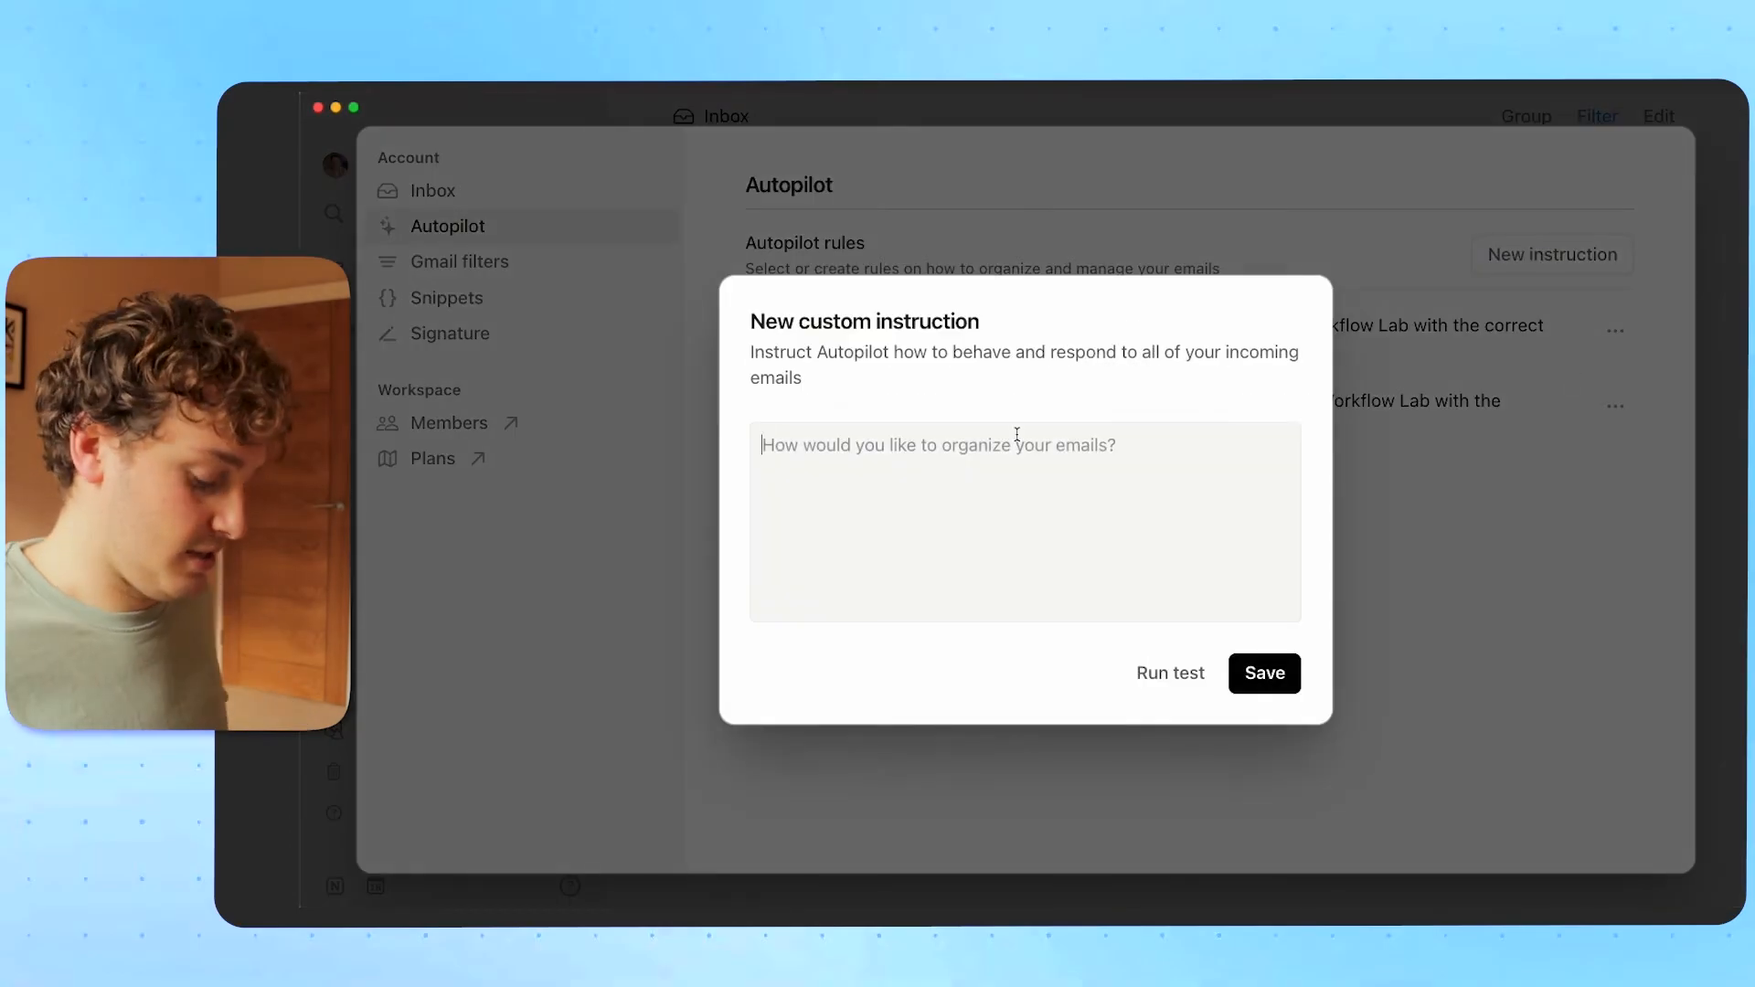
text(Tag)
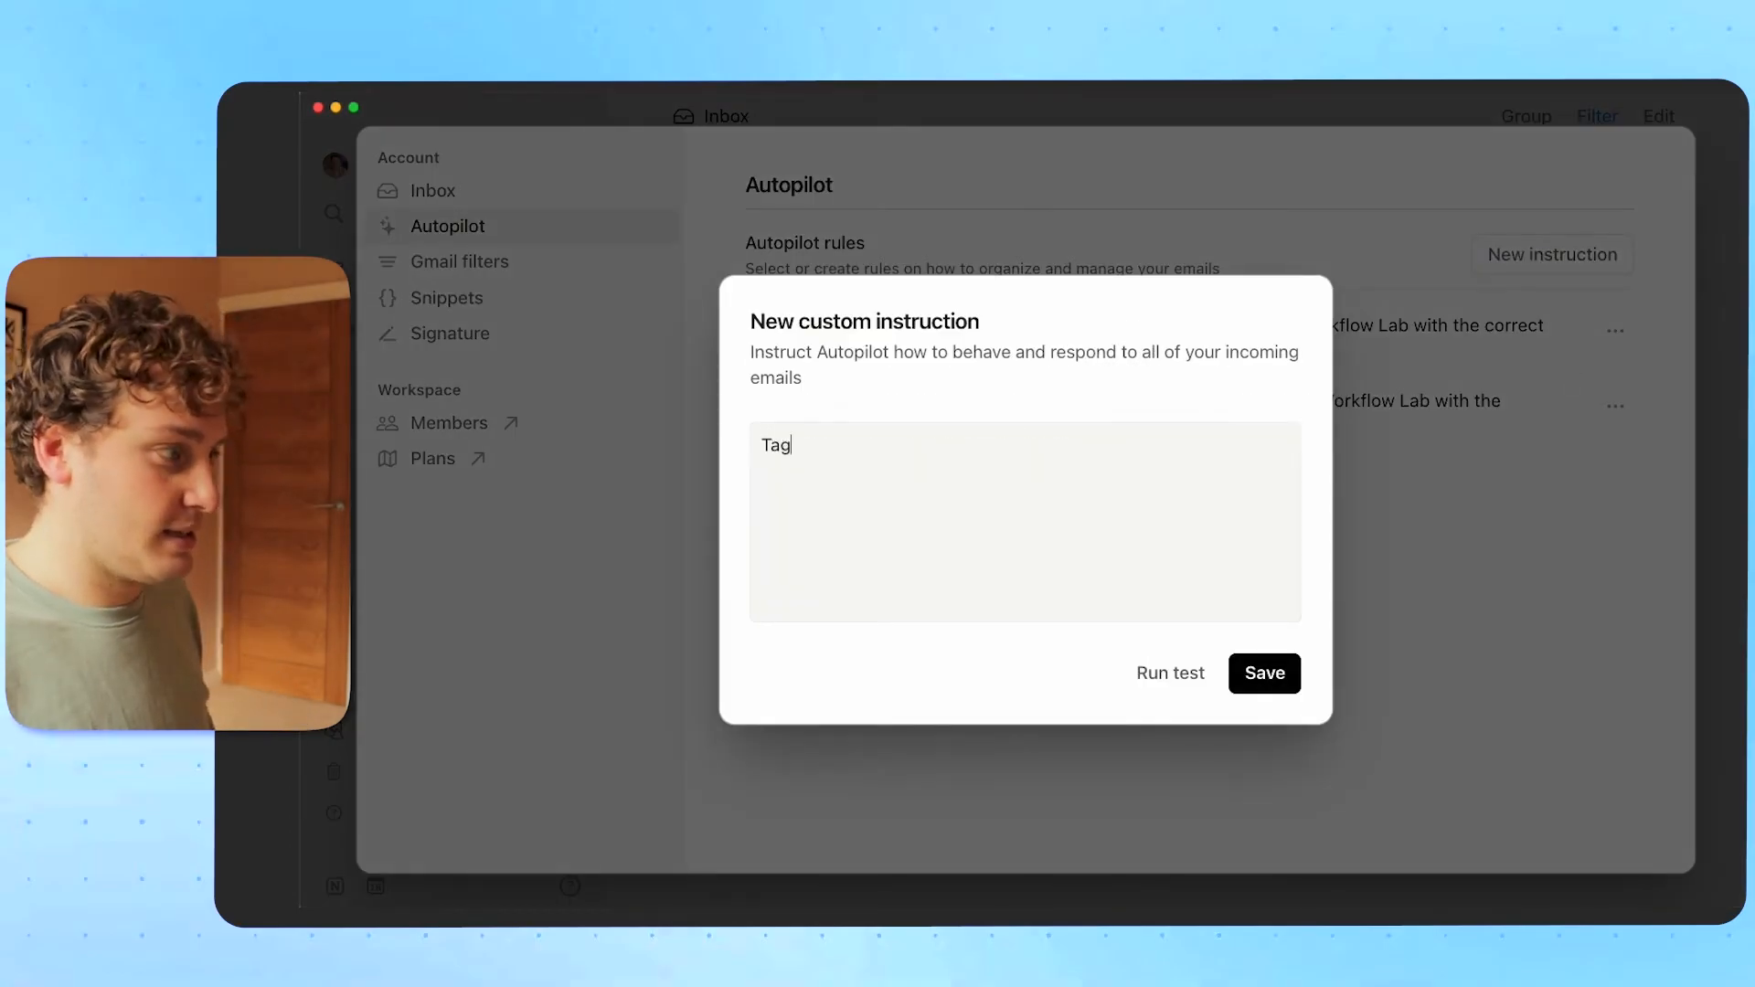
text( any emails from new applicant a)
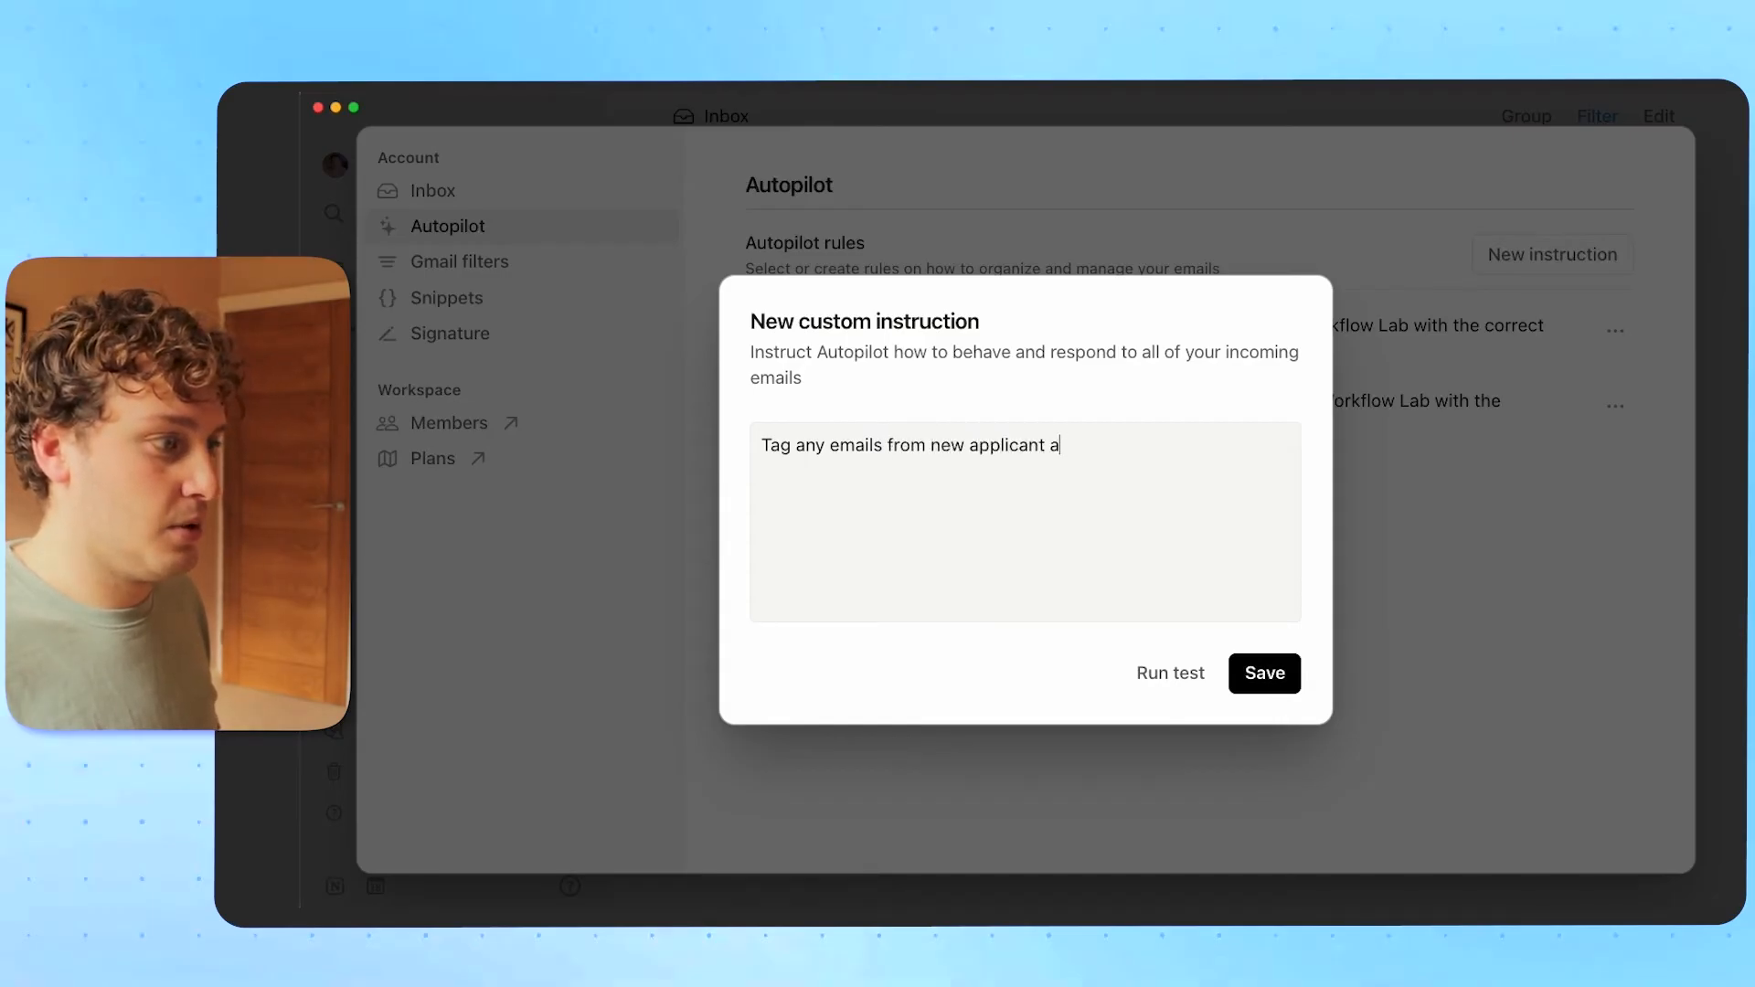
text(plu)
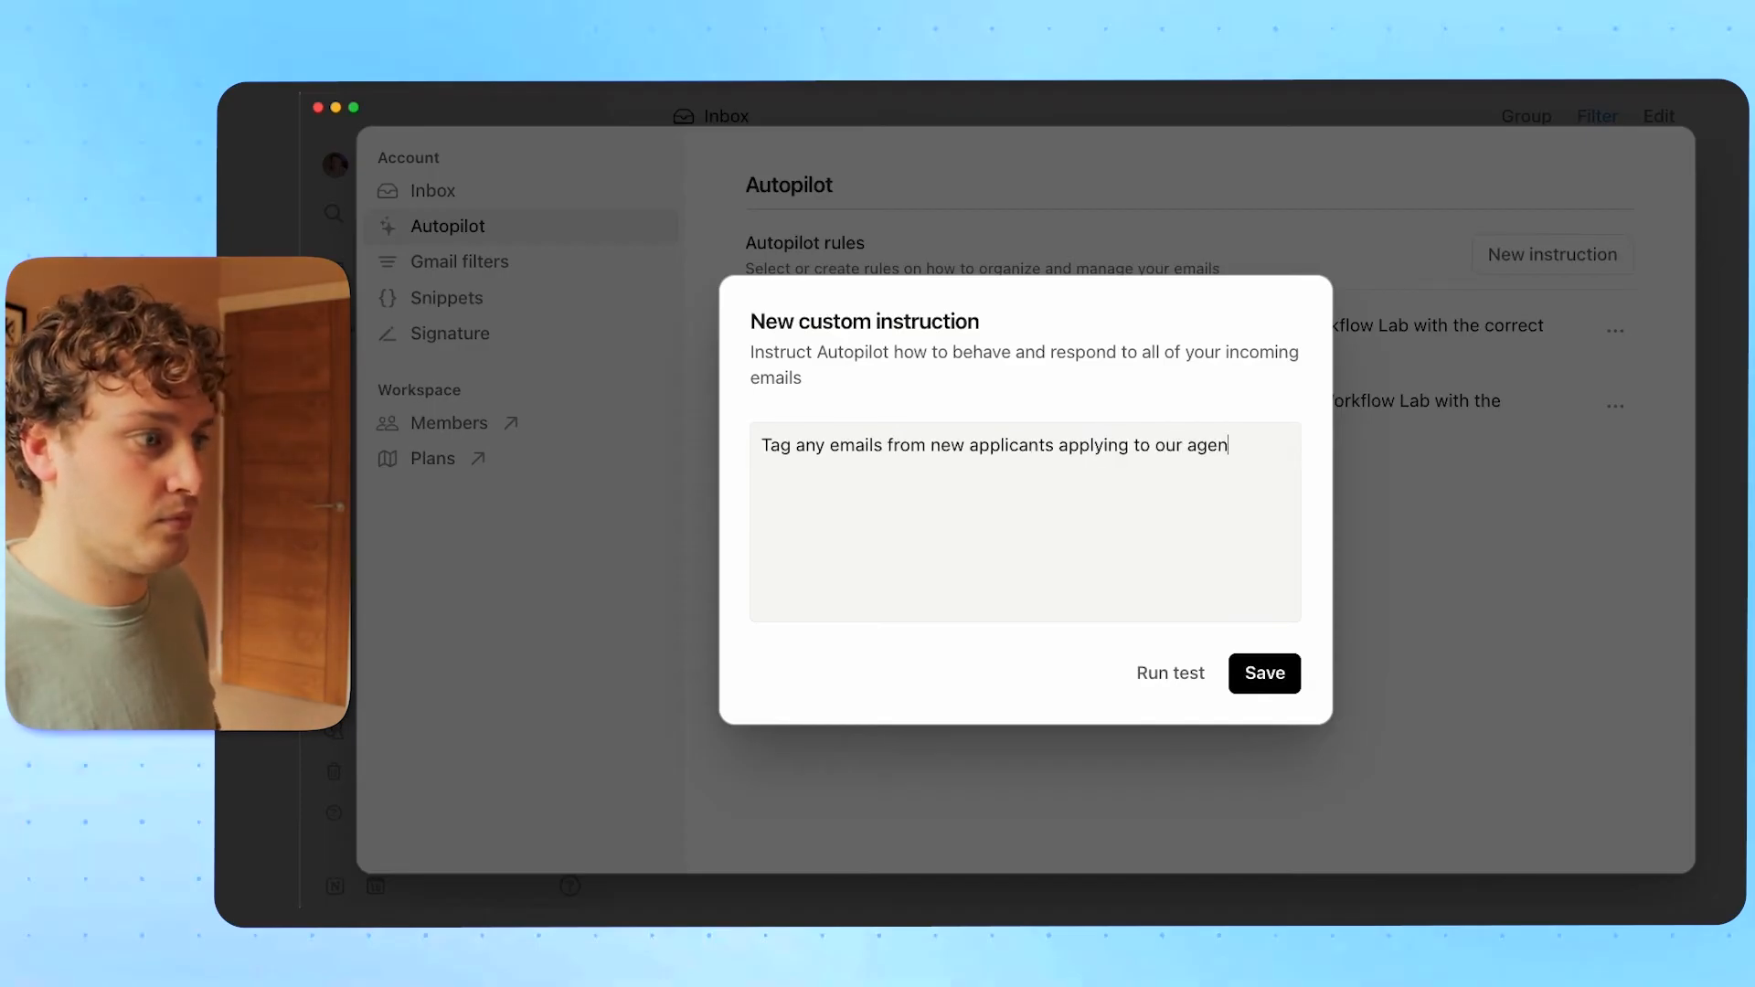
text(th )
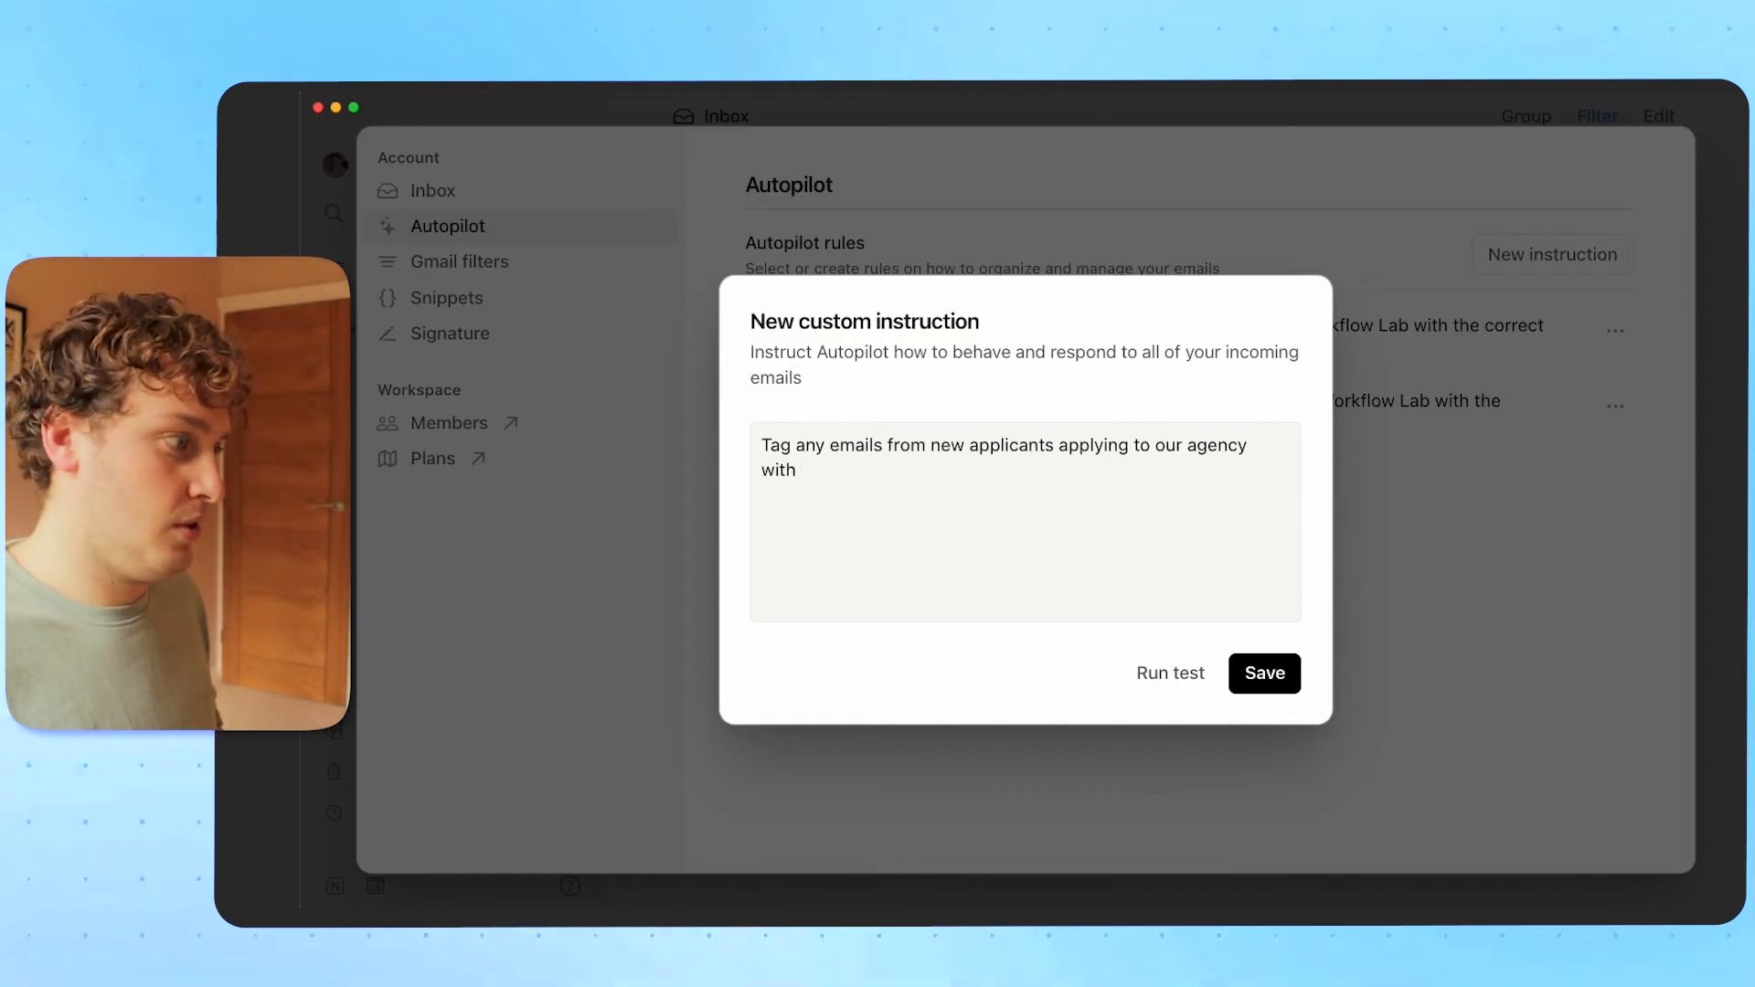
text(the "Hiring)
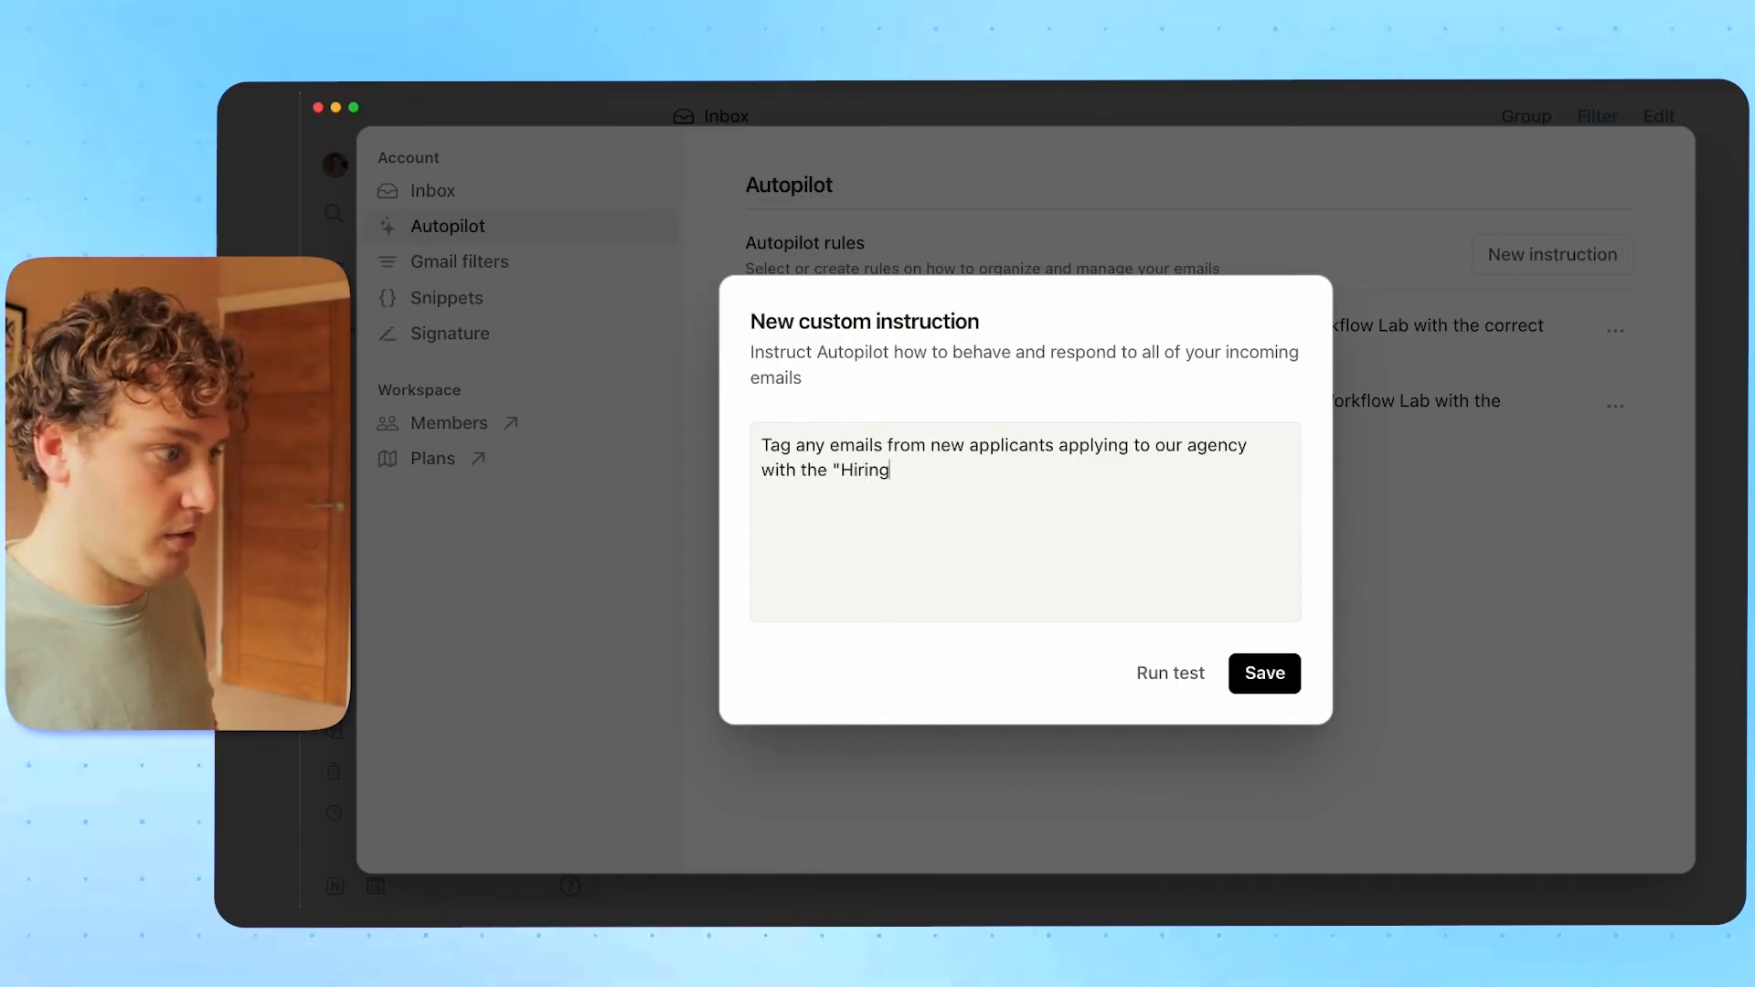
text(" lablem)
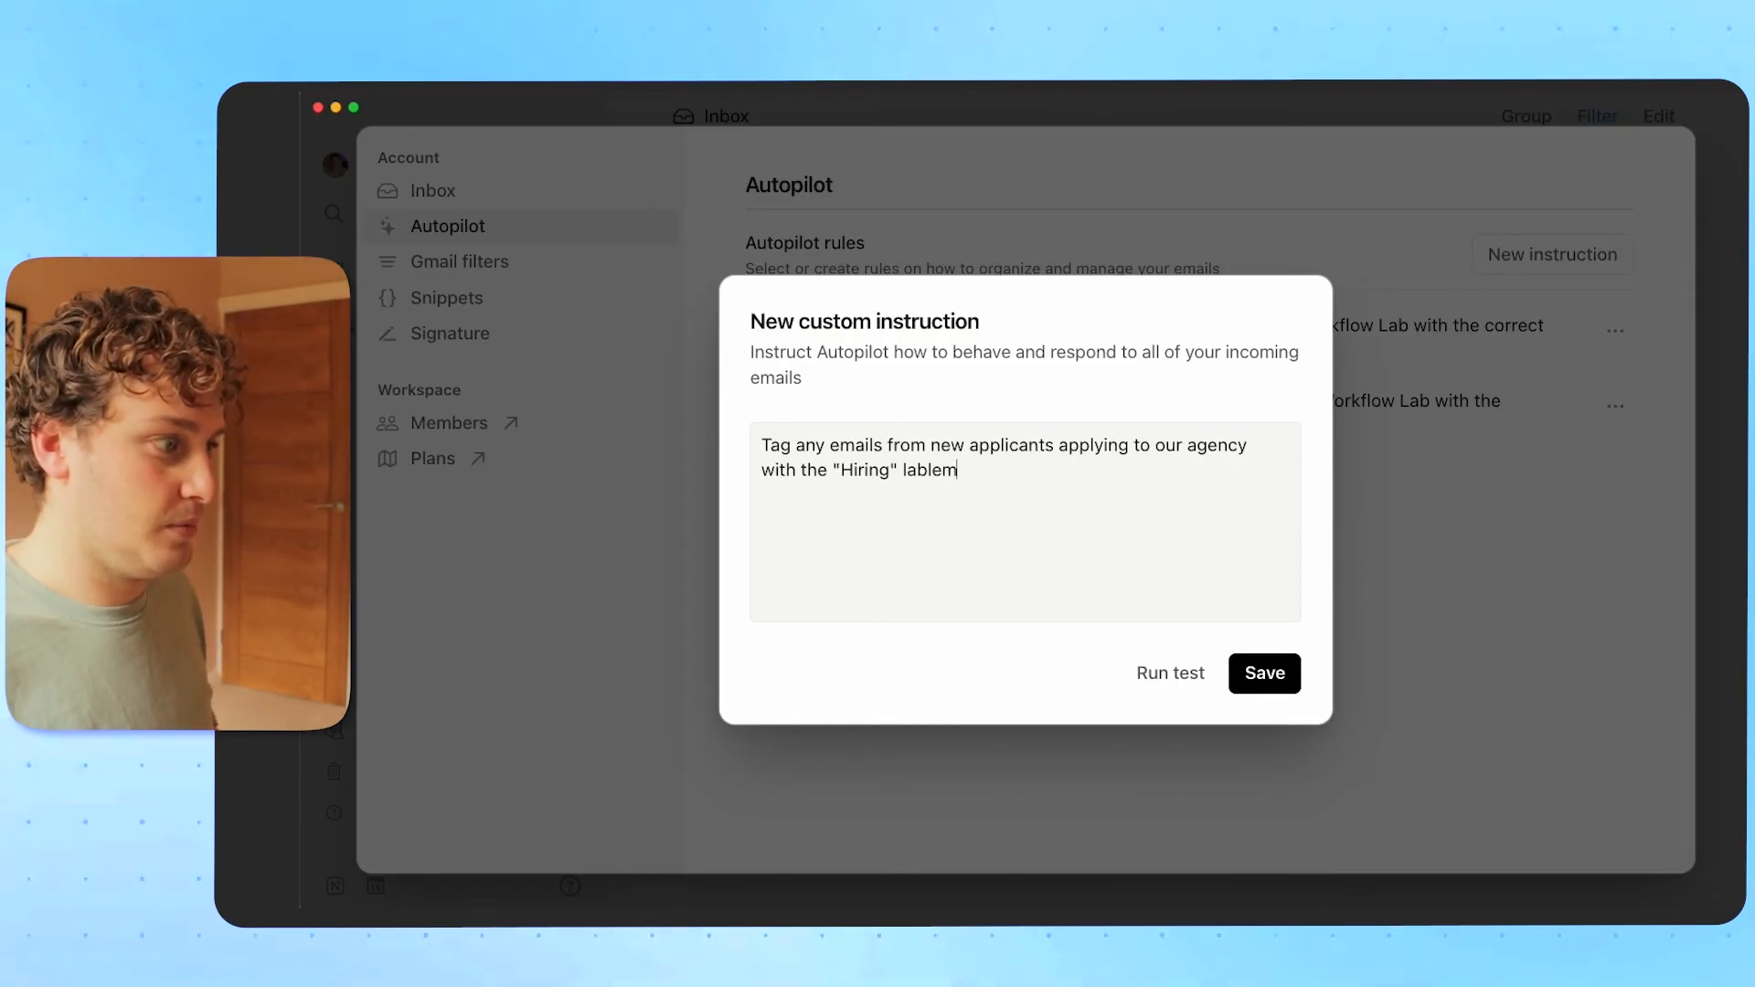
key(BackSpace)
key(BackSpace)
key(BackSpace)
text(el)
click(1266, 673)
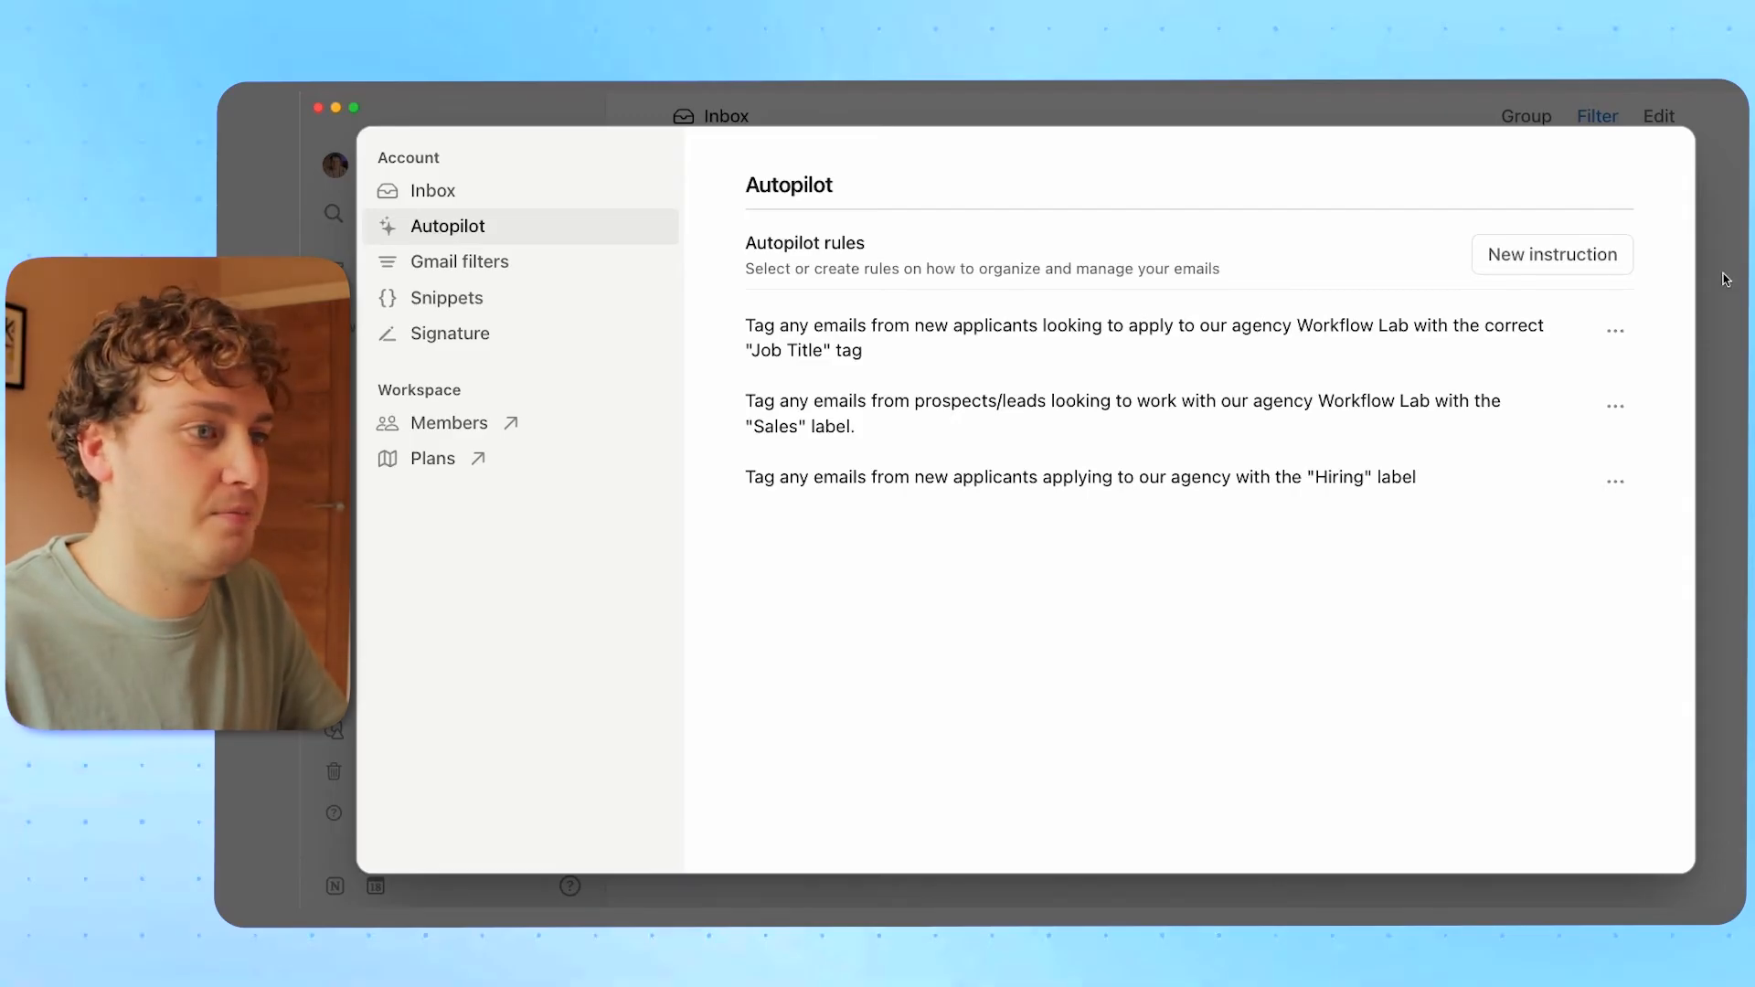
key(Escape)
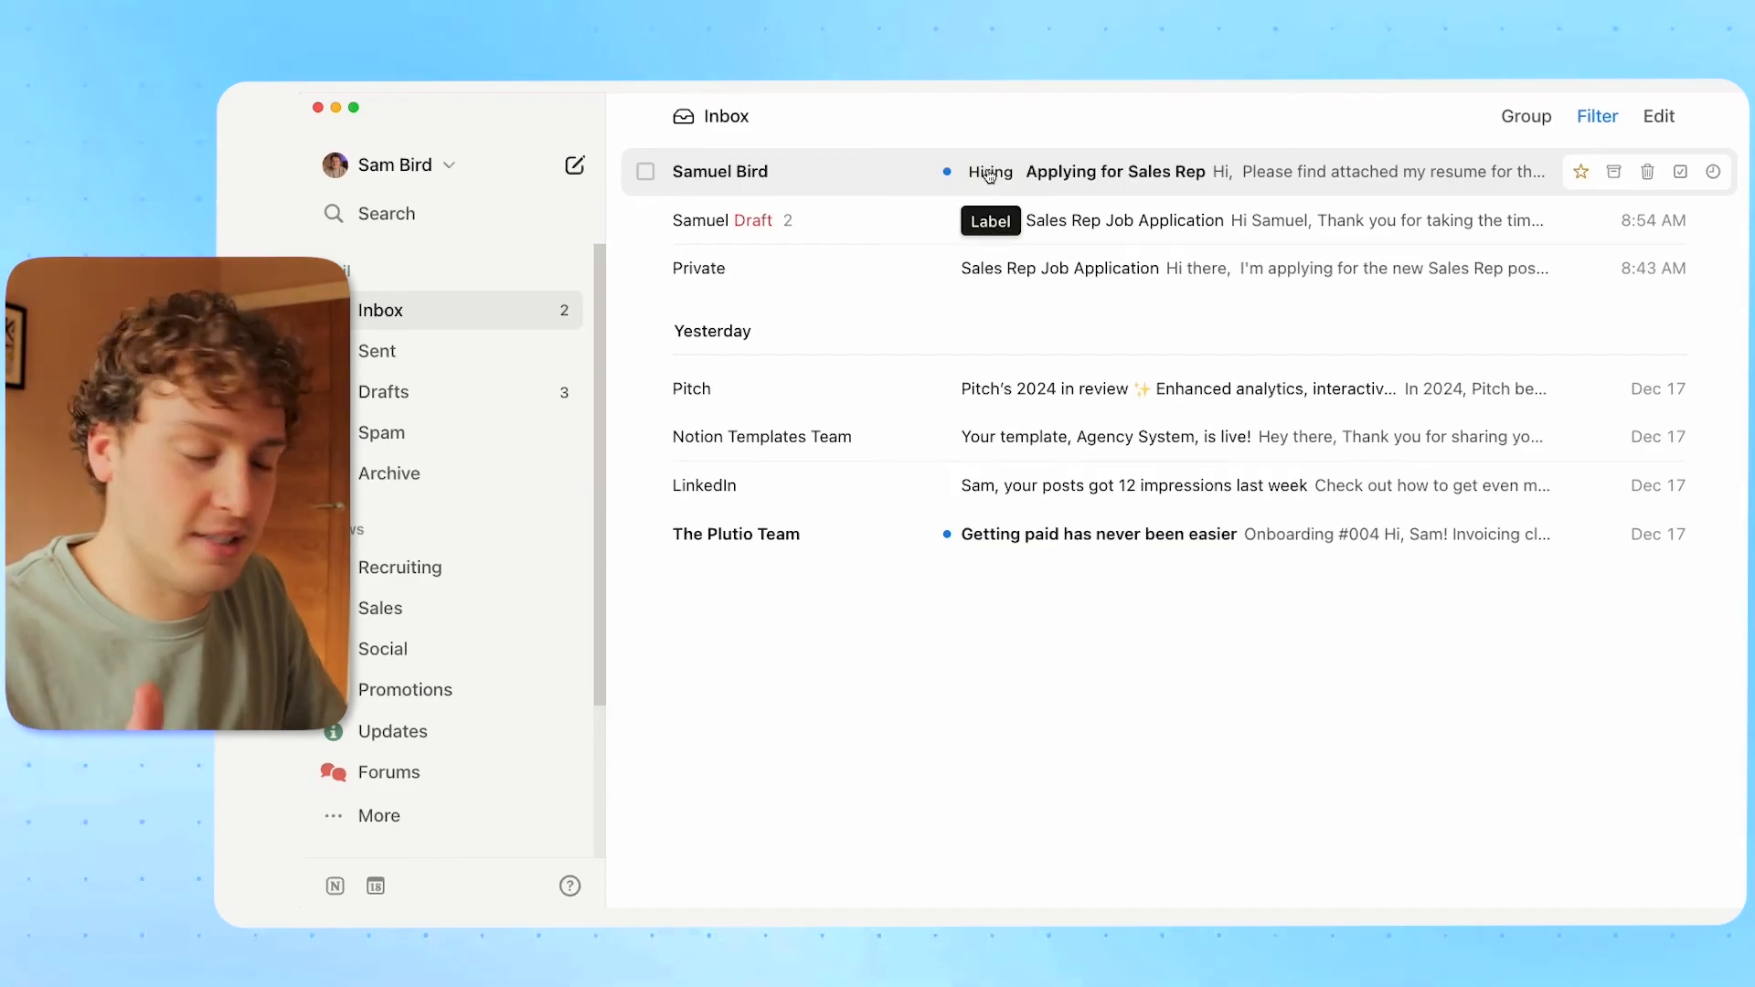
Examine the labels of the Applying for Sales Rep and Sales Rep Job Application emails in the Recruiting view.
click(433, 568)
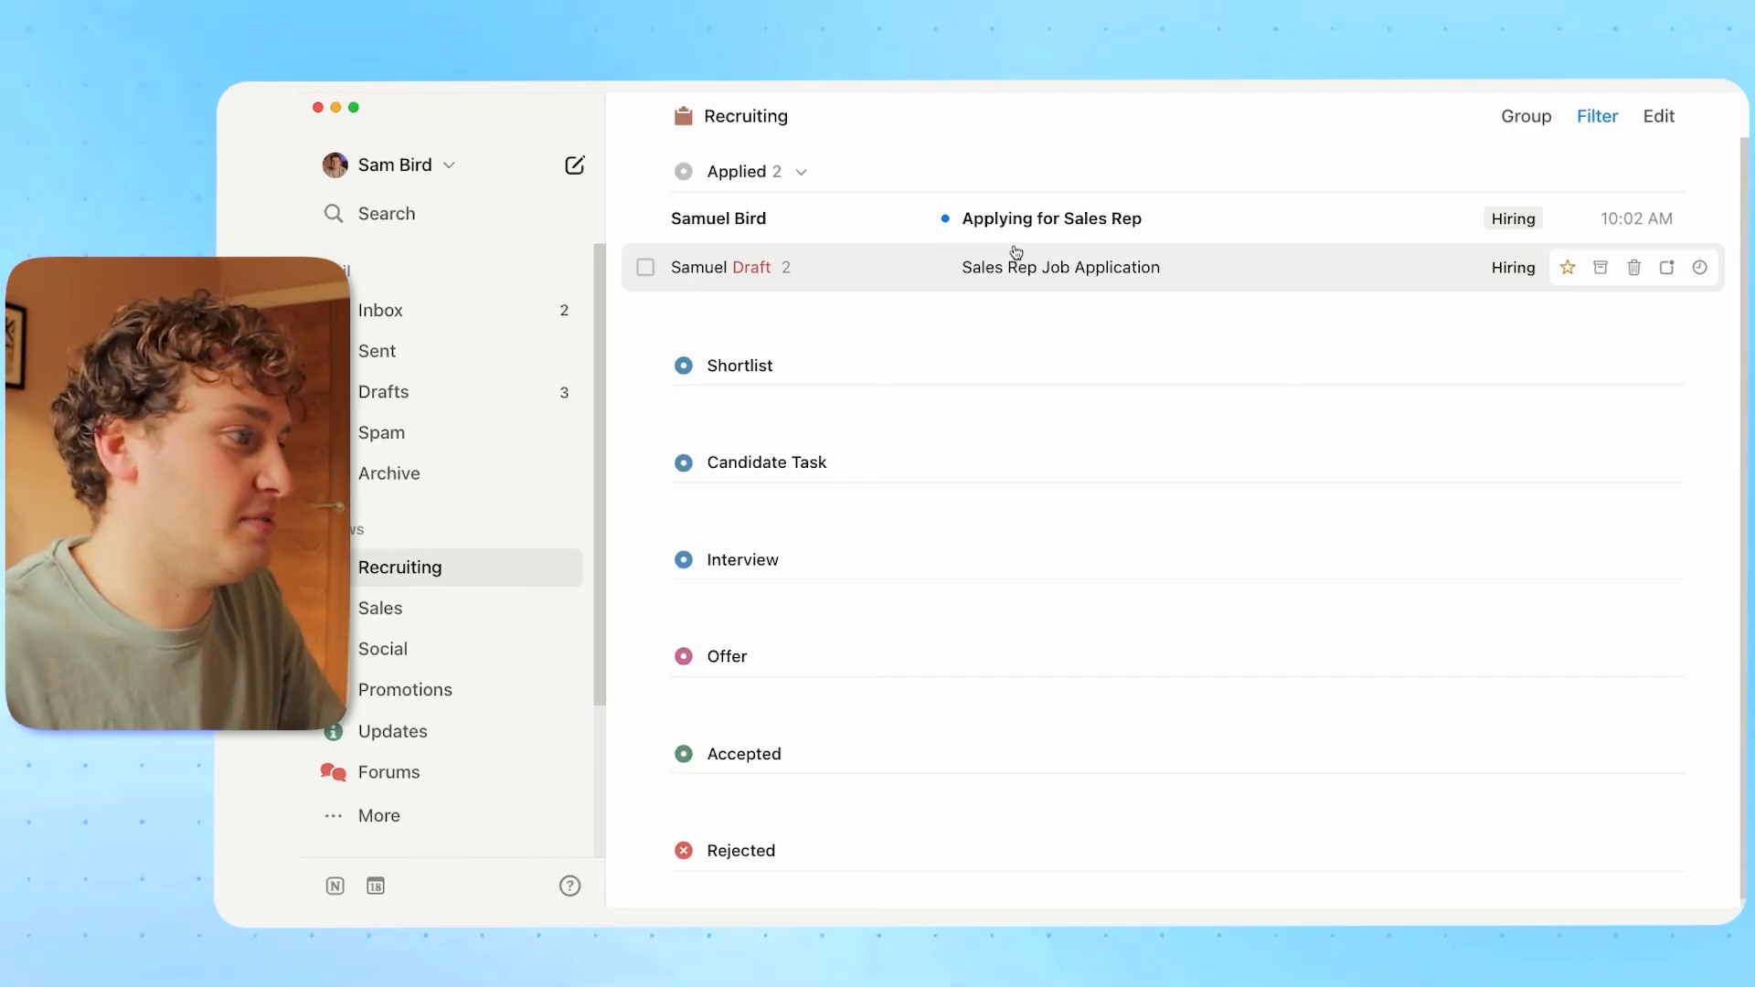
click(1097, 220)
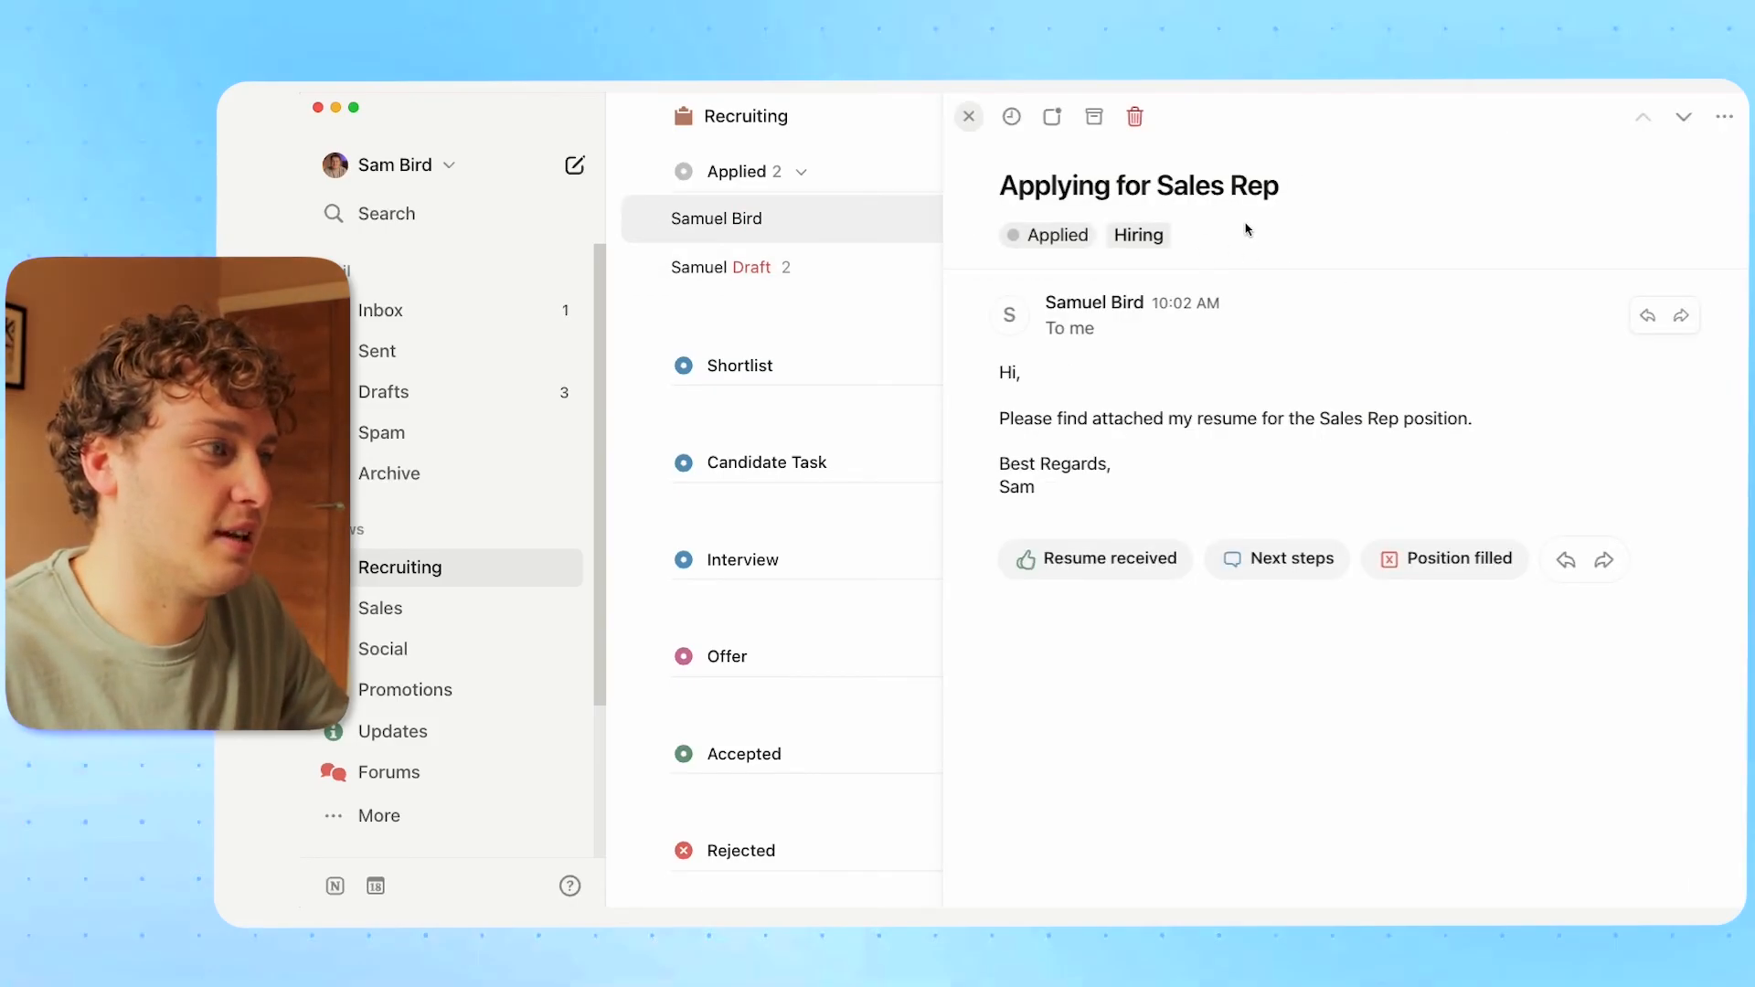
click(970, 120)
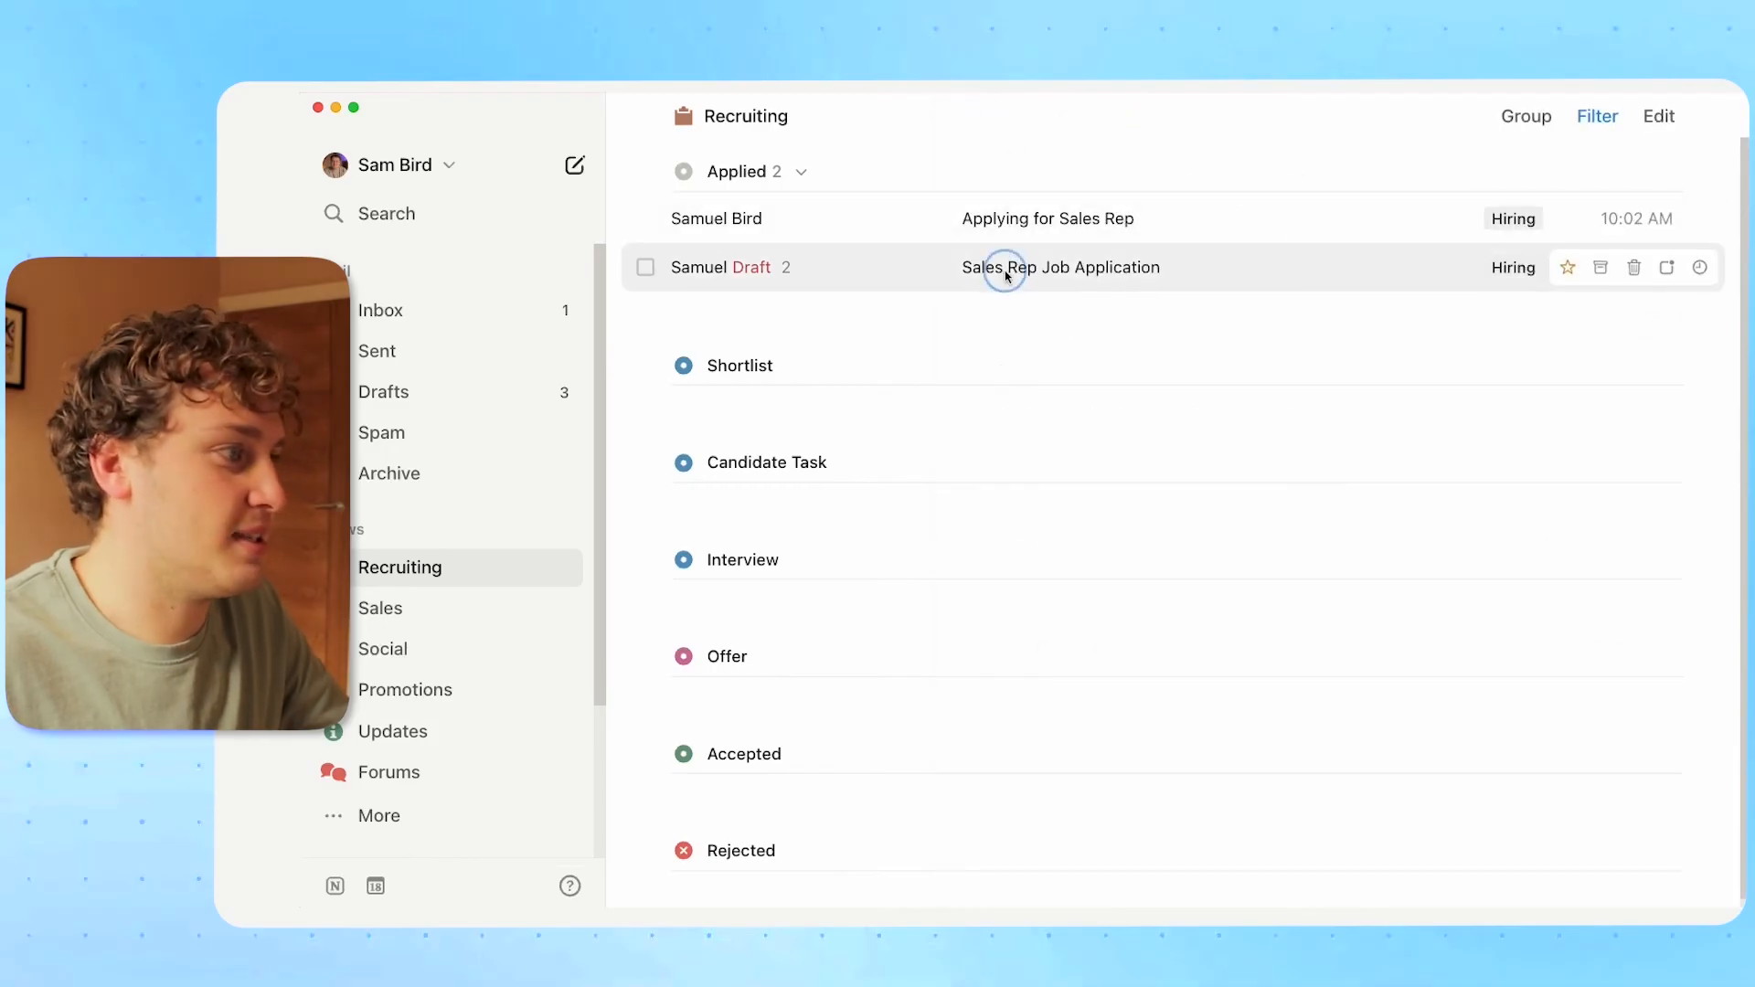
click(1011, 270)
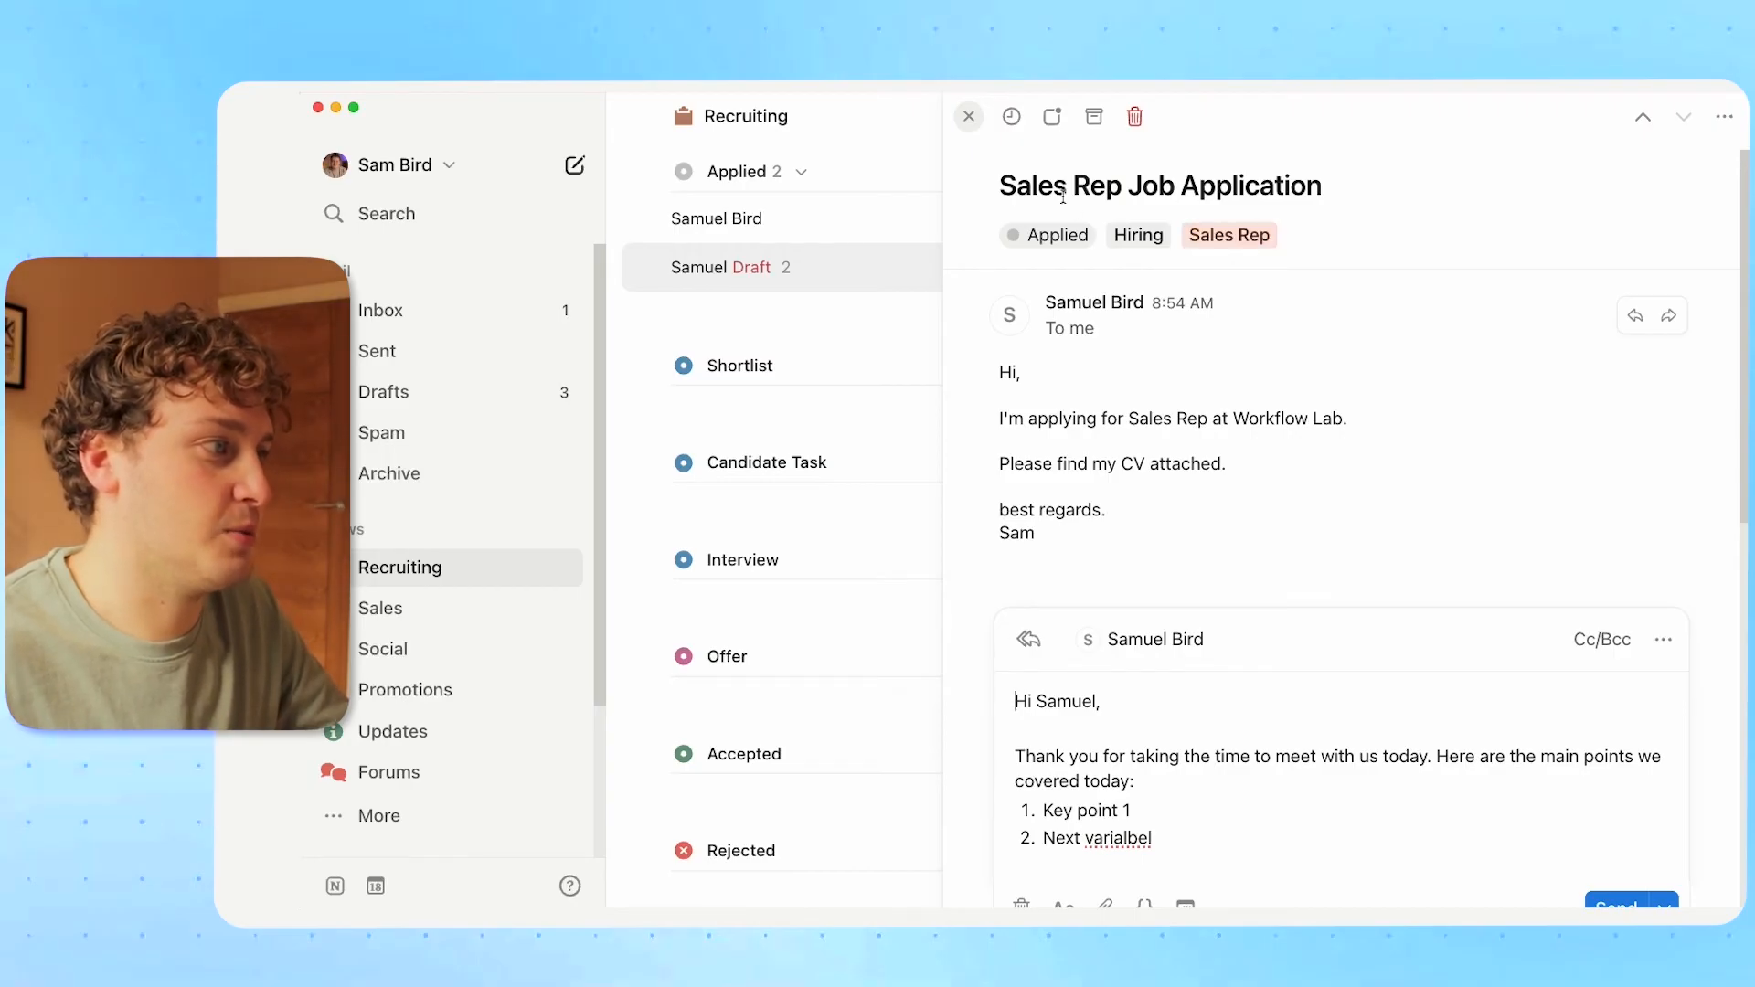
click(969, 117)
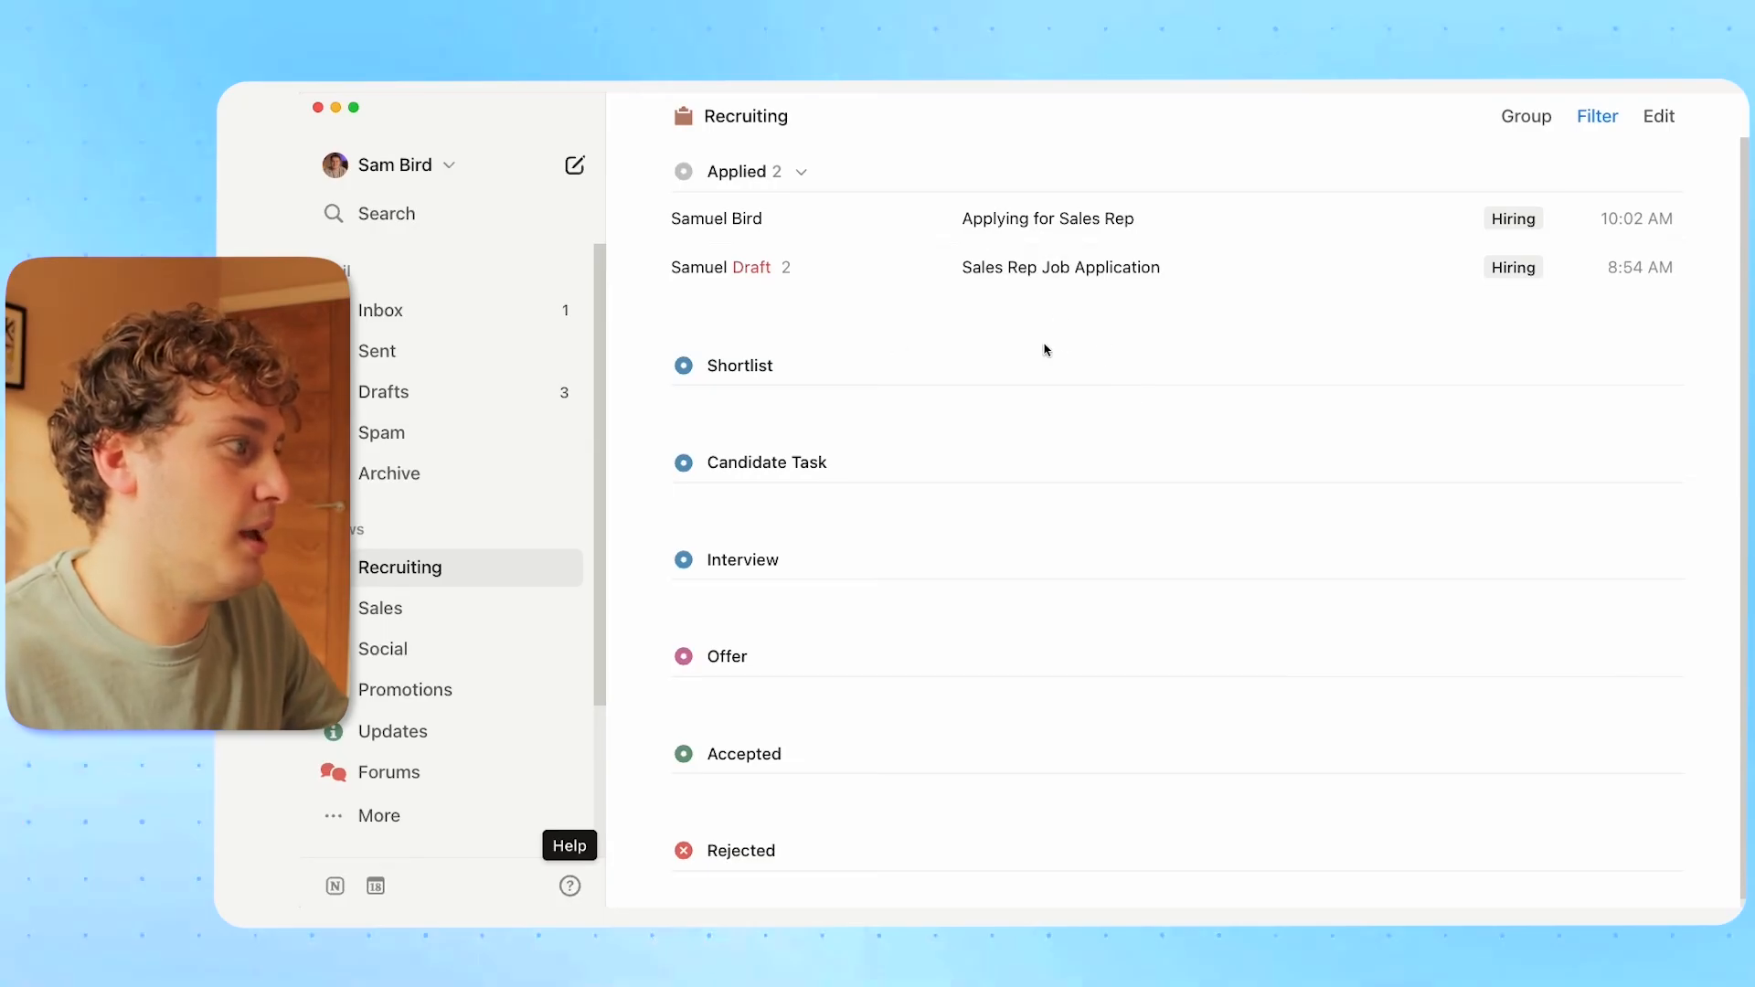
Group the Recruiting view by Job Title and review its applied filters.
click(1523, 117)
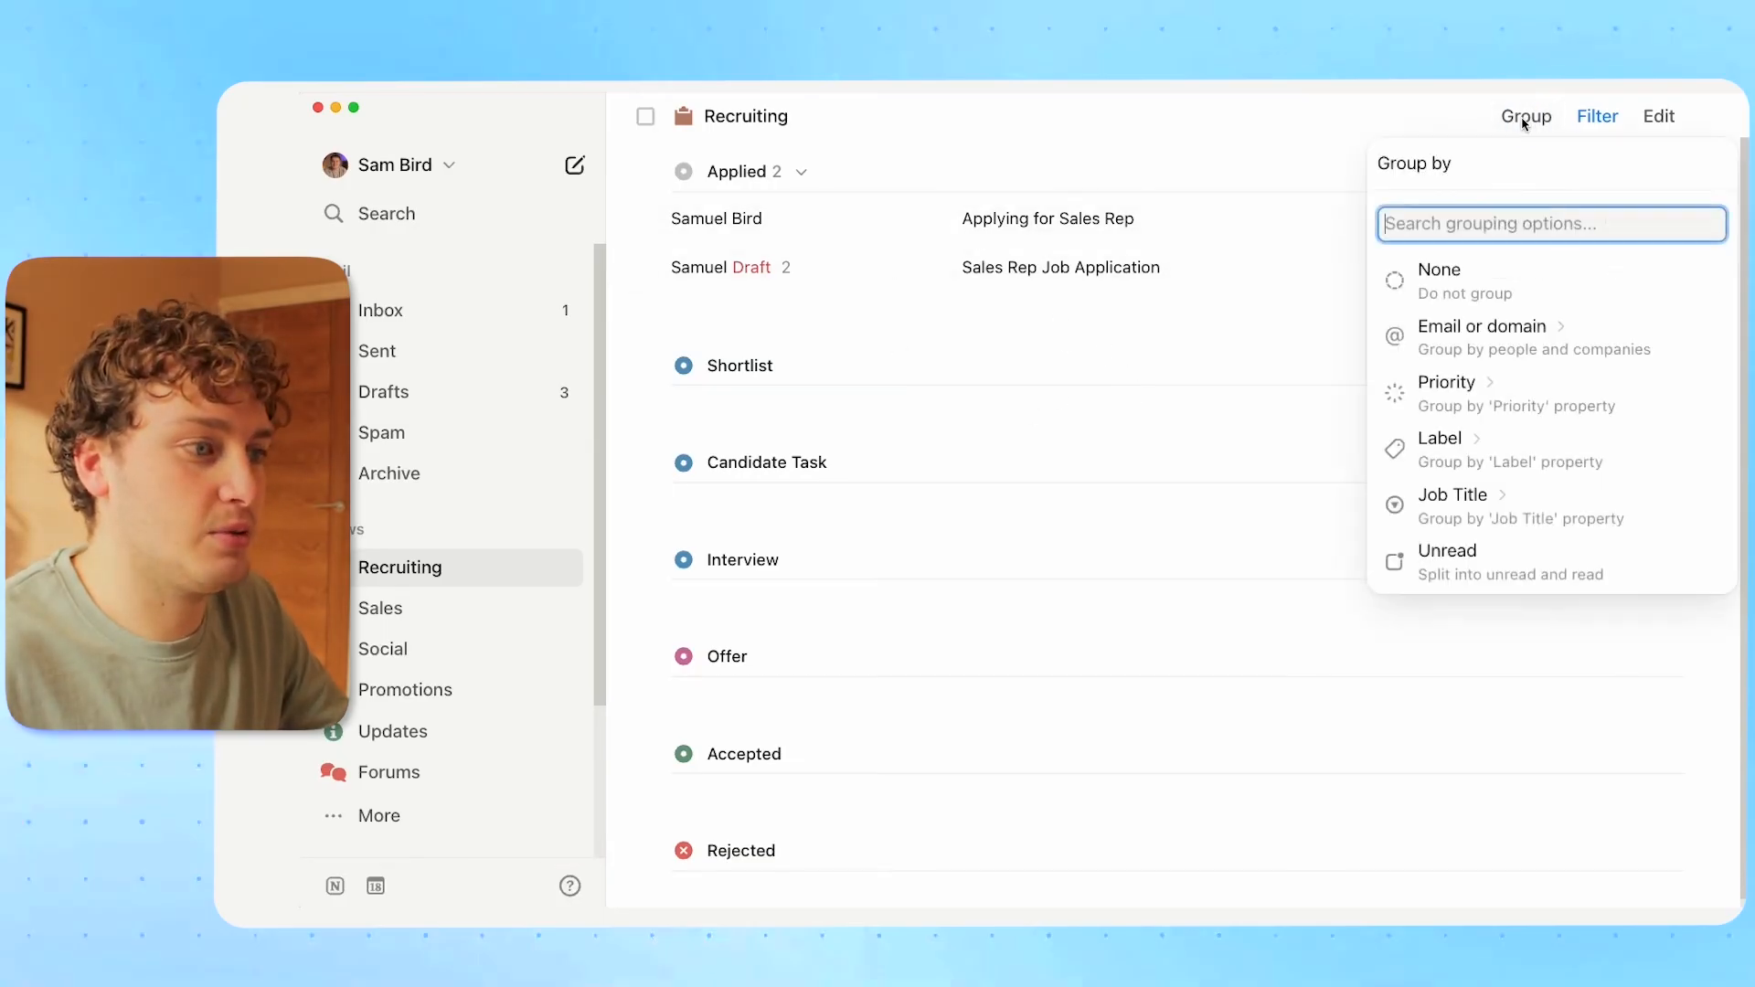
click(1490, 508)
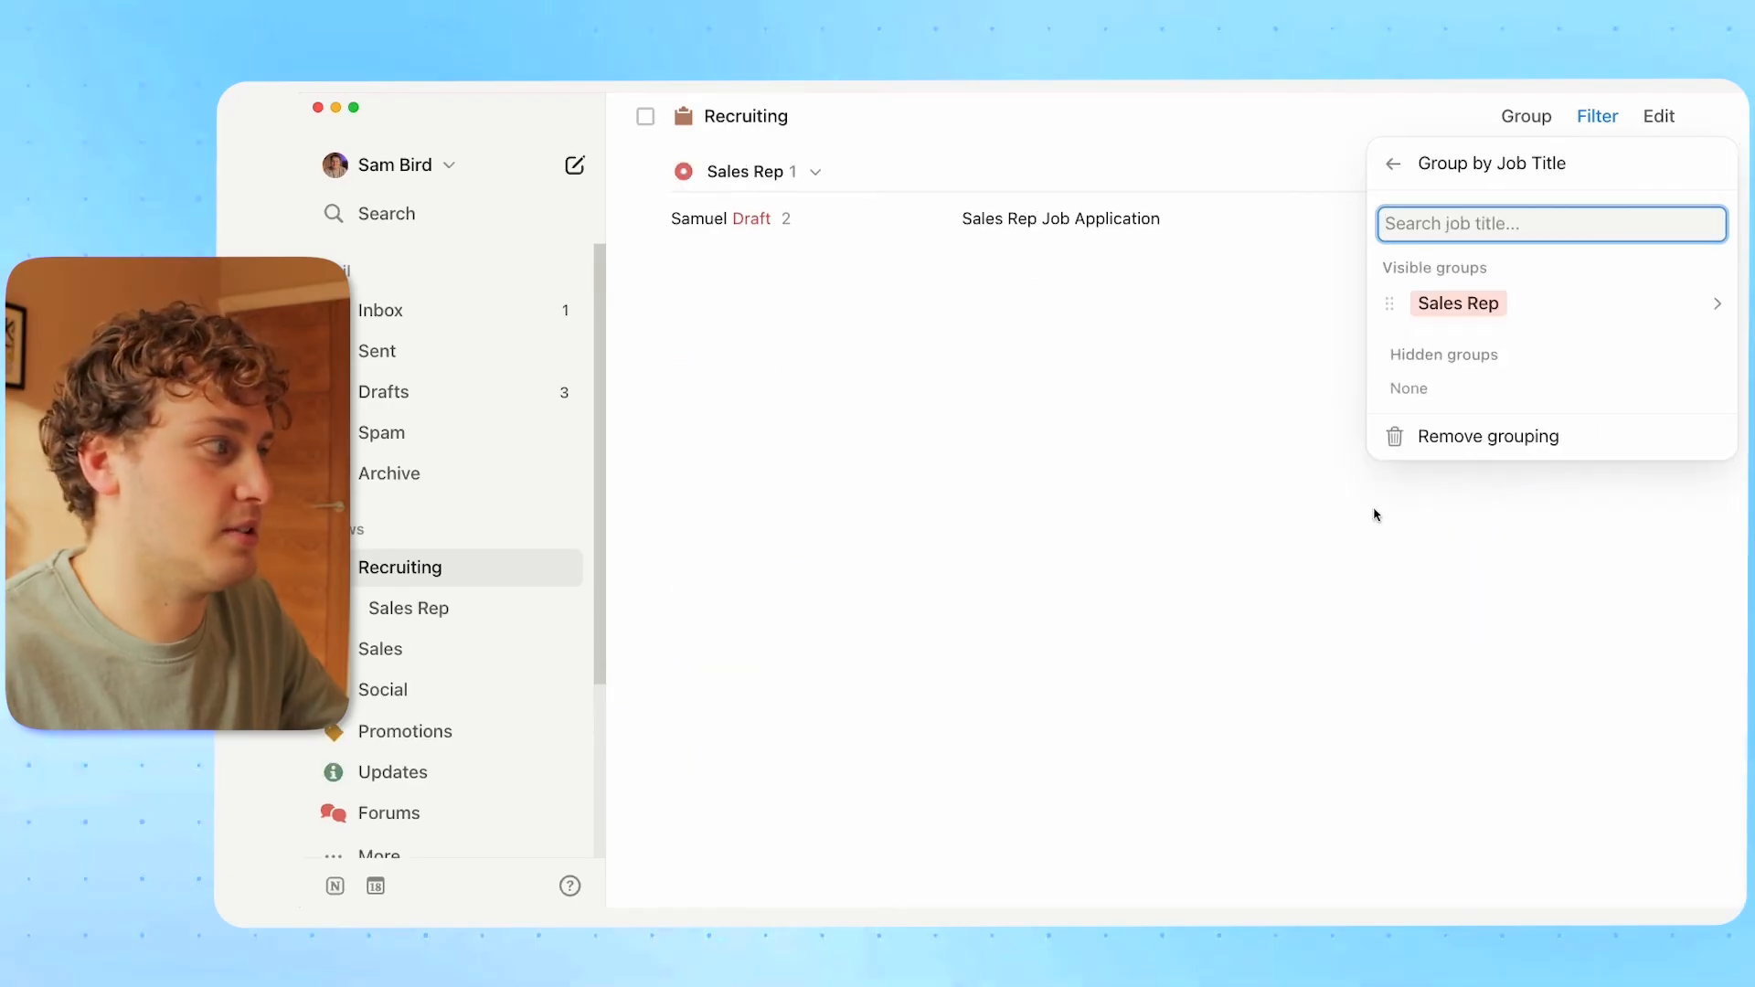
click(1045, 393)
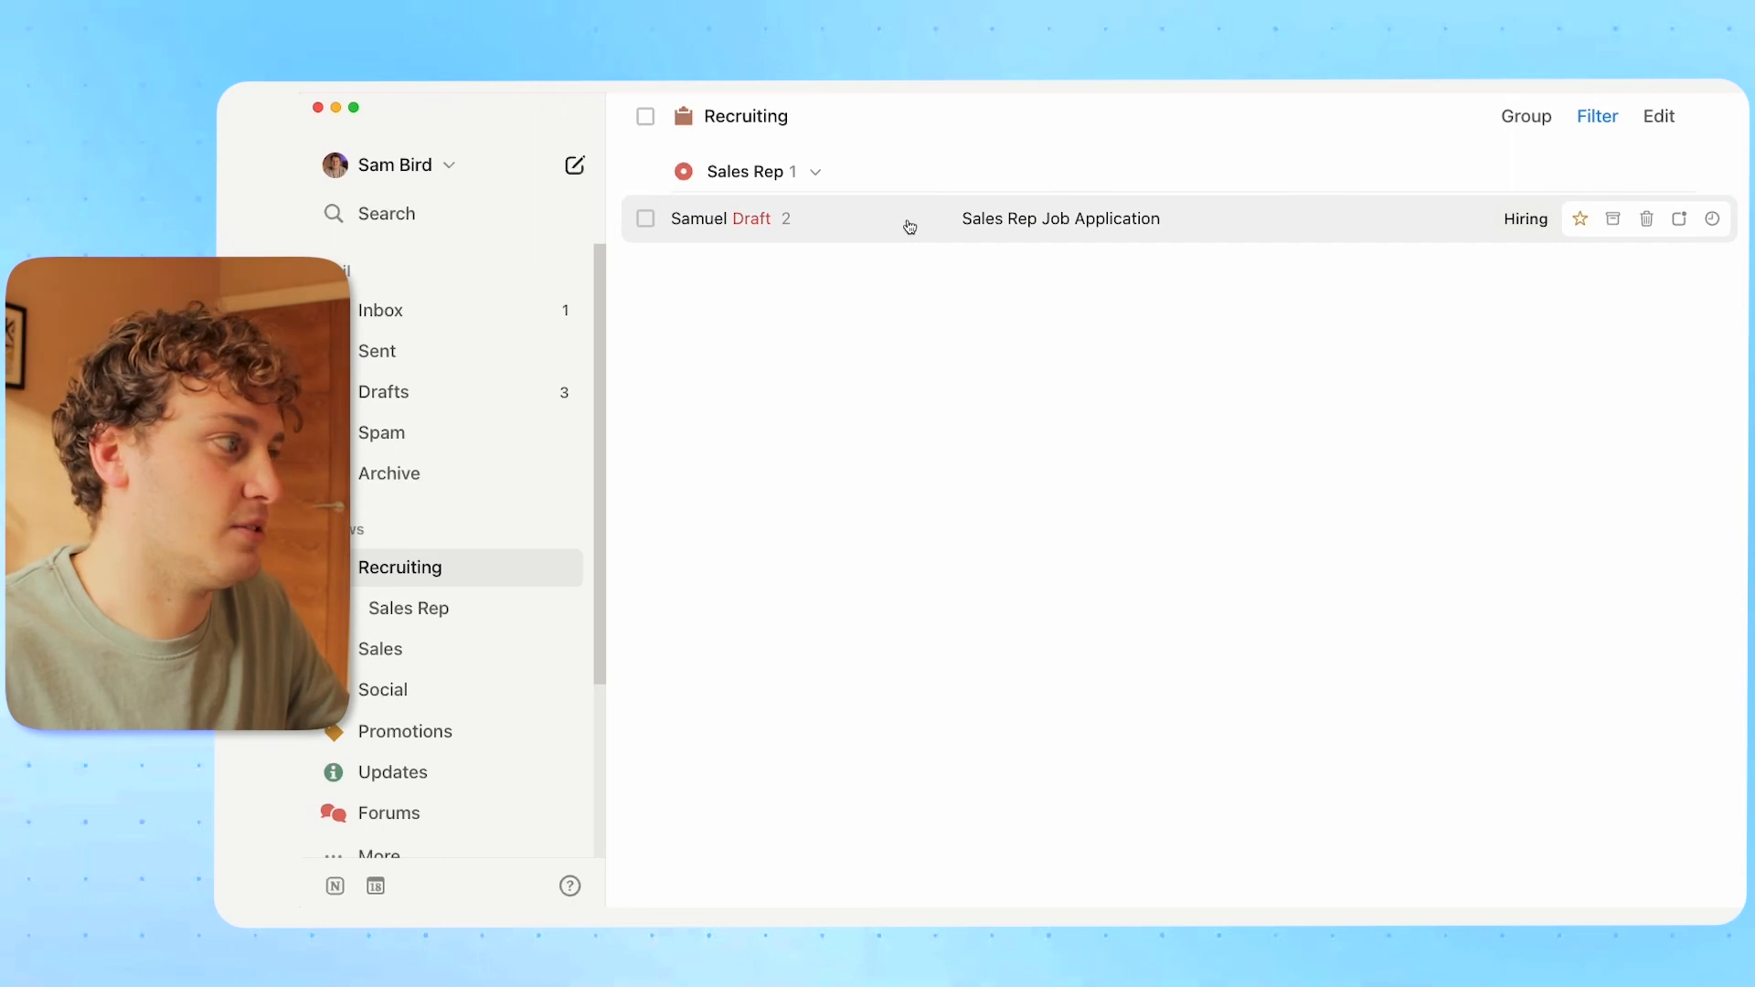
click(1598, 116)
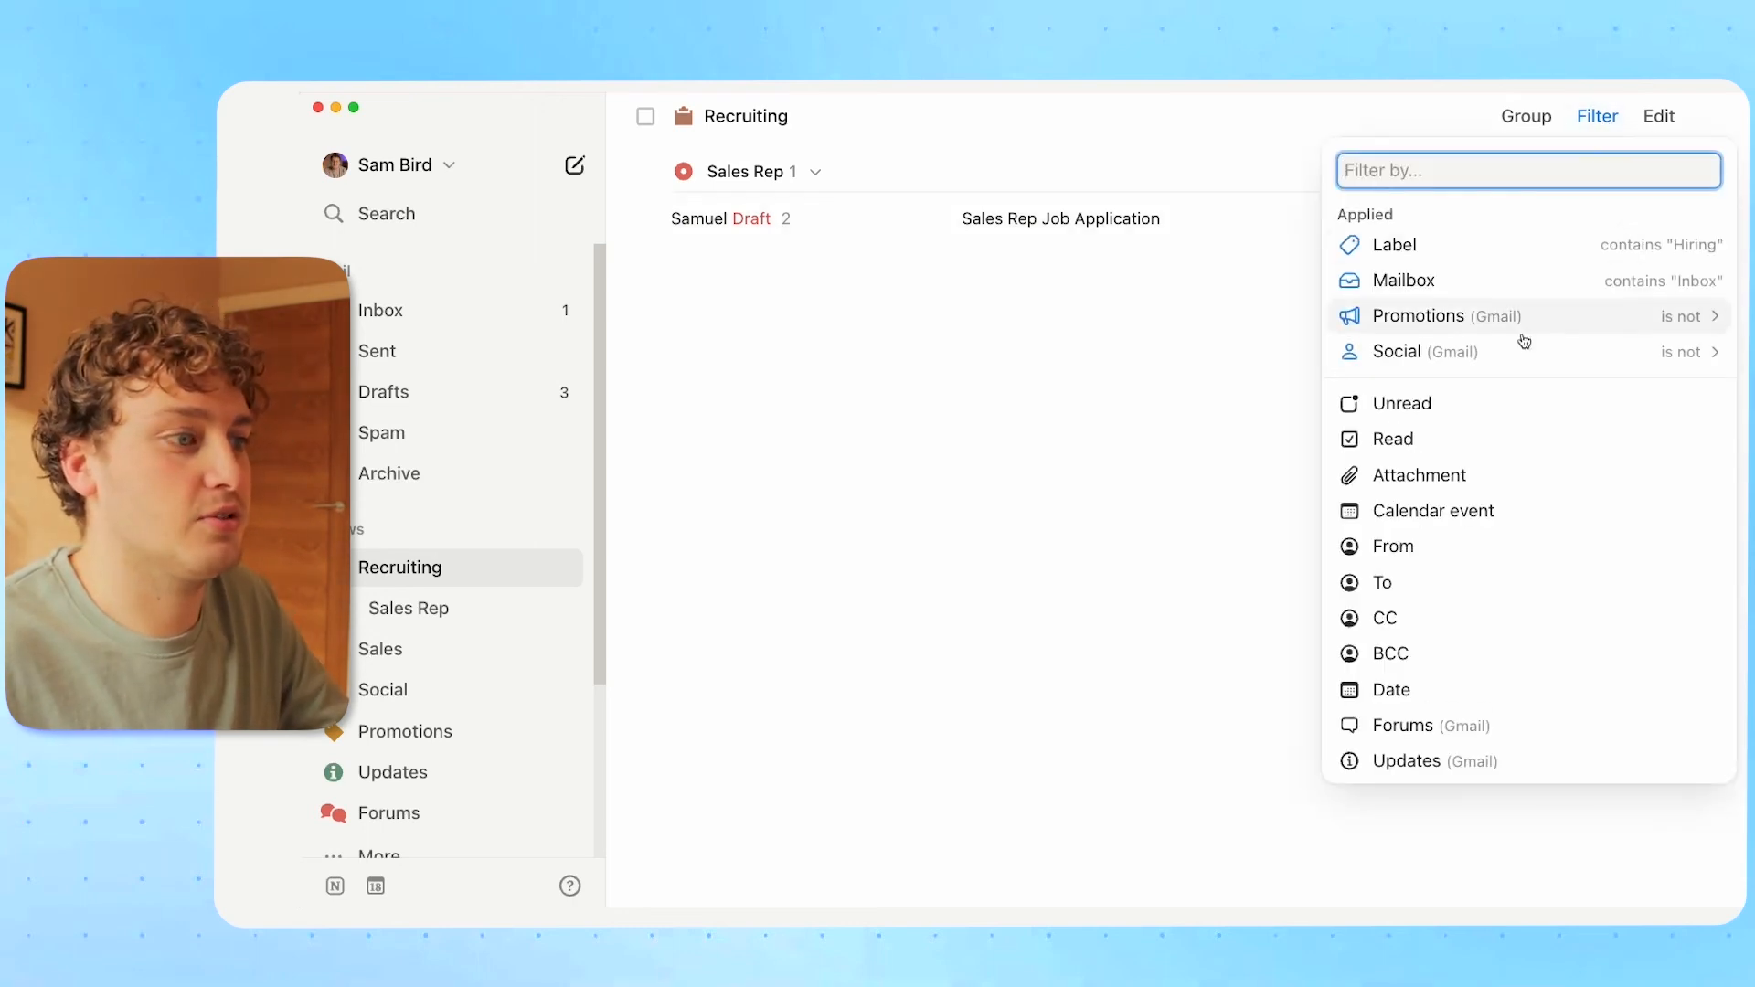
click(1193, 338)
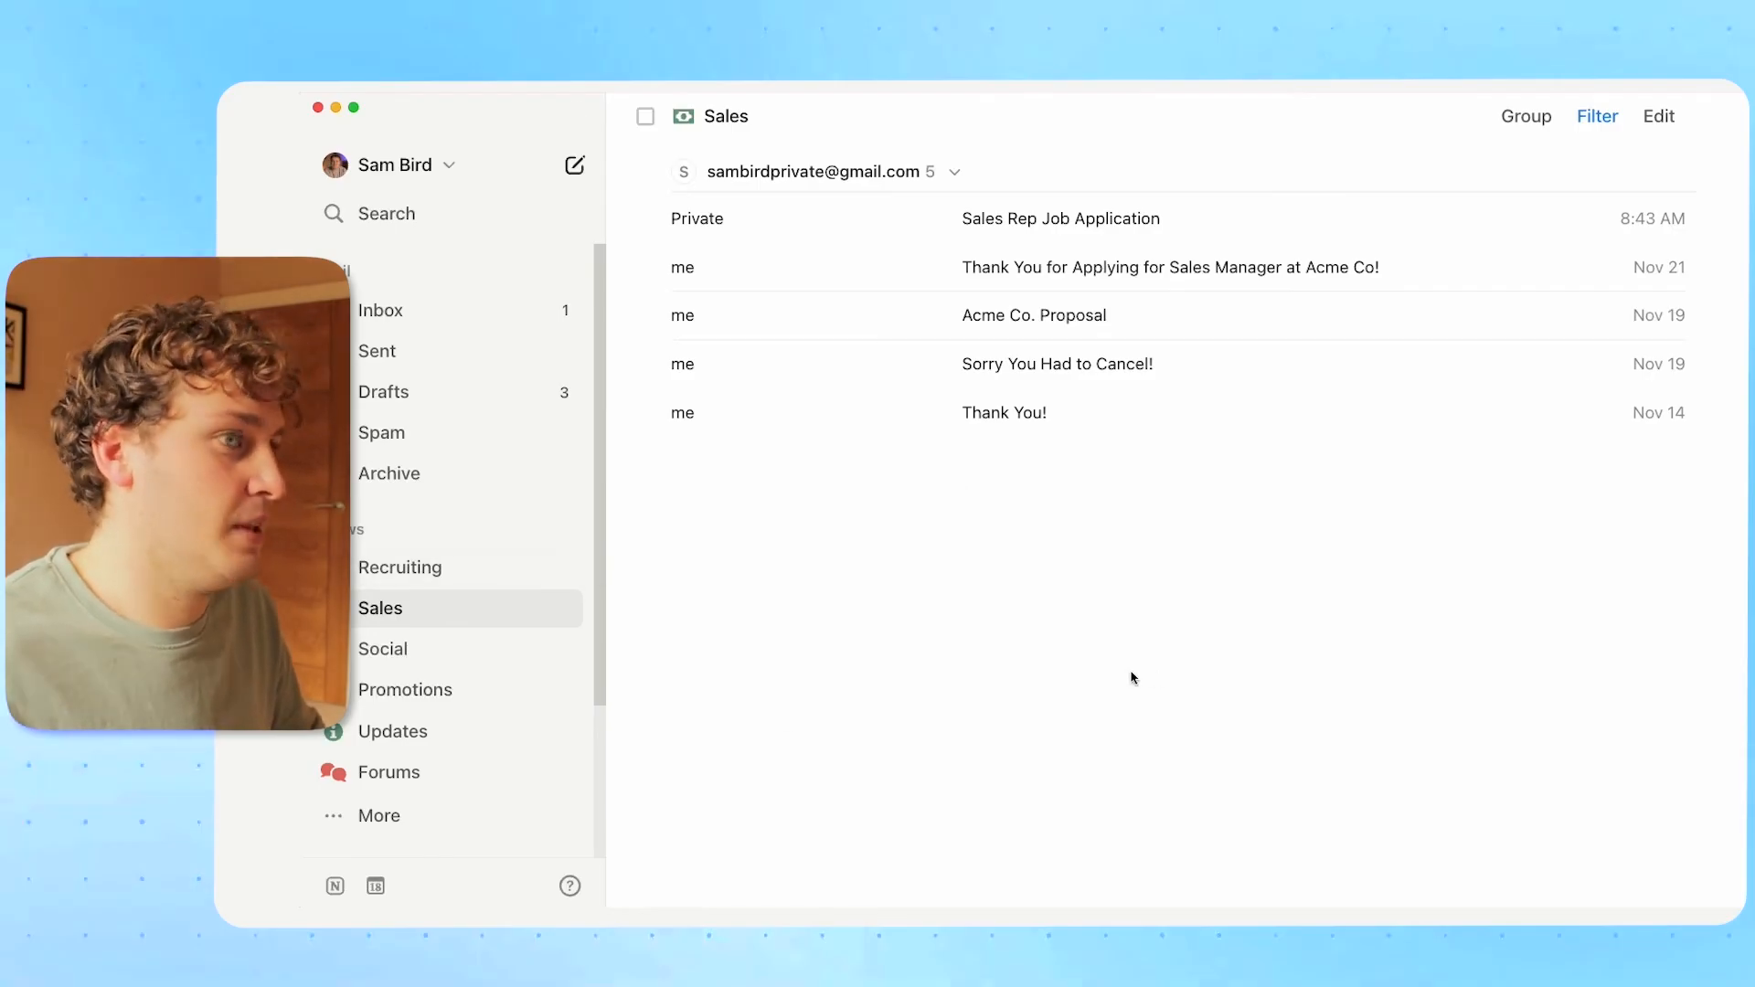
Examine the Sales view's grouping by email or domain and the other available grouping options.
click(1526, 116)
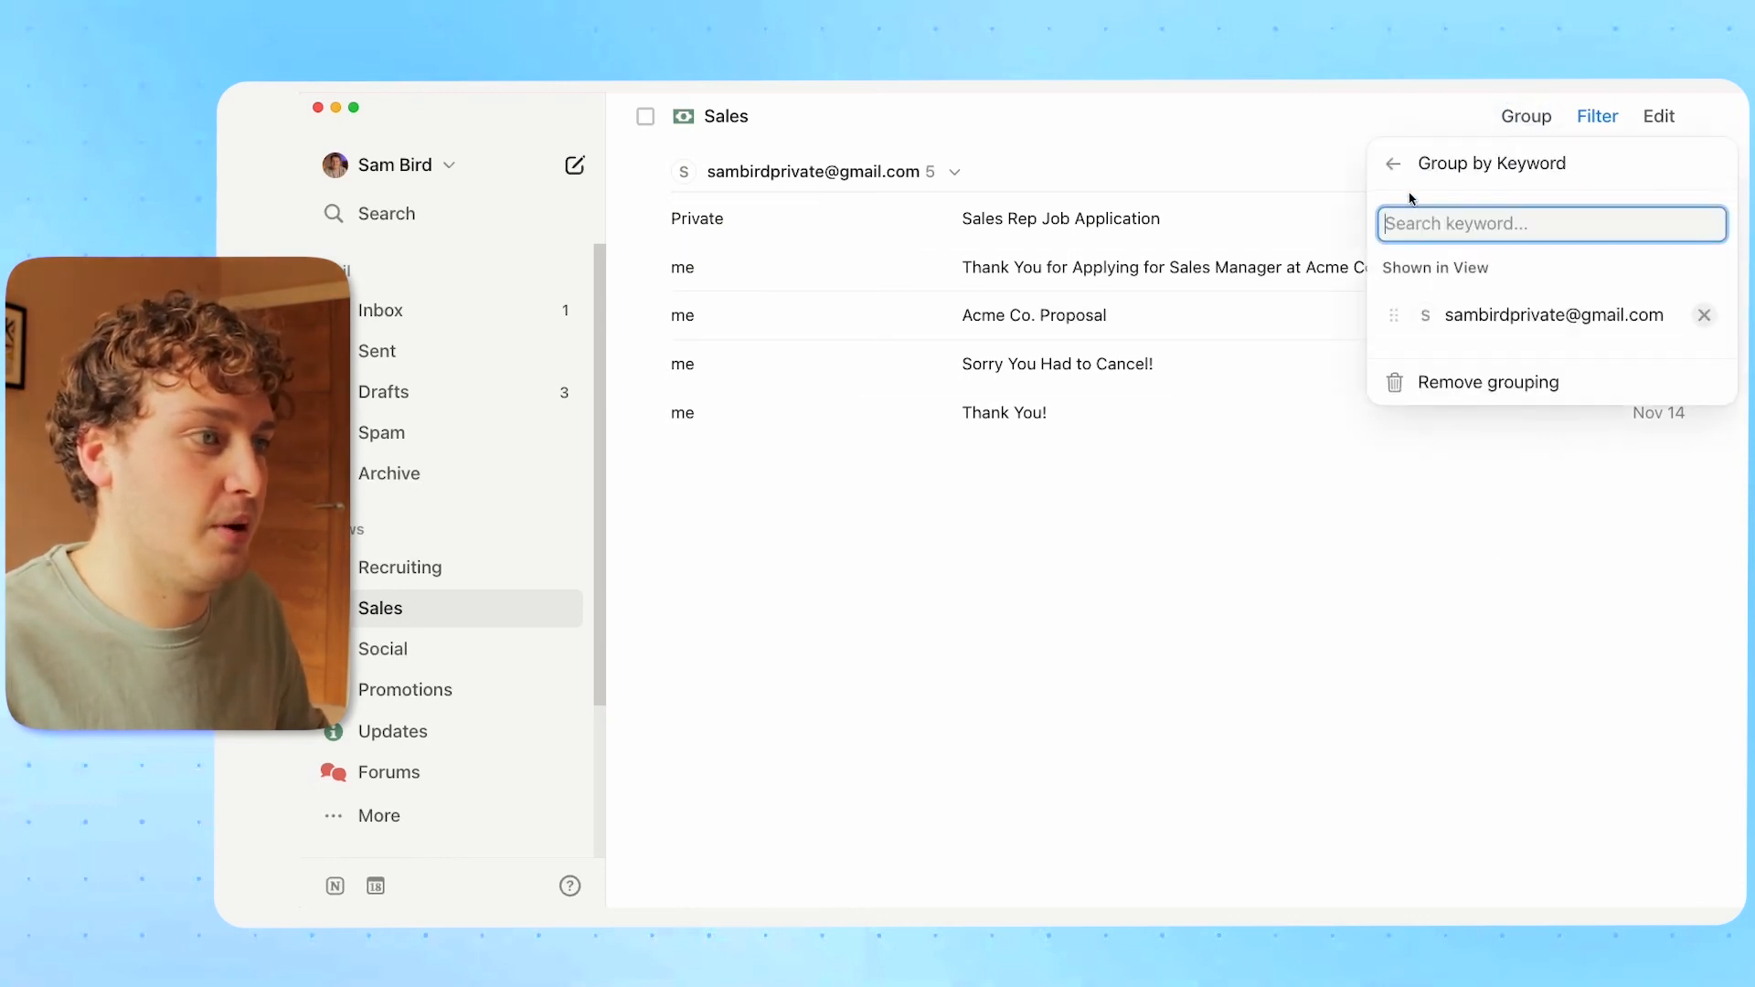
click(1394, 165)
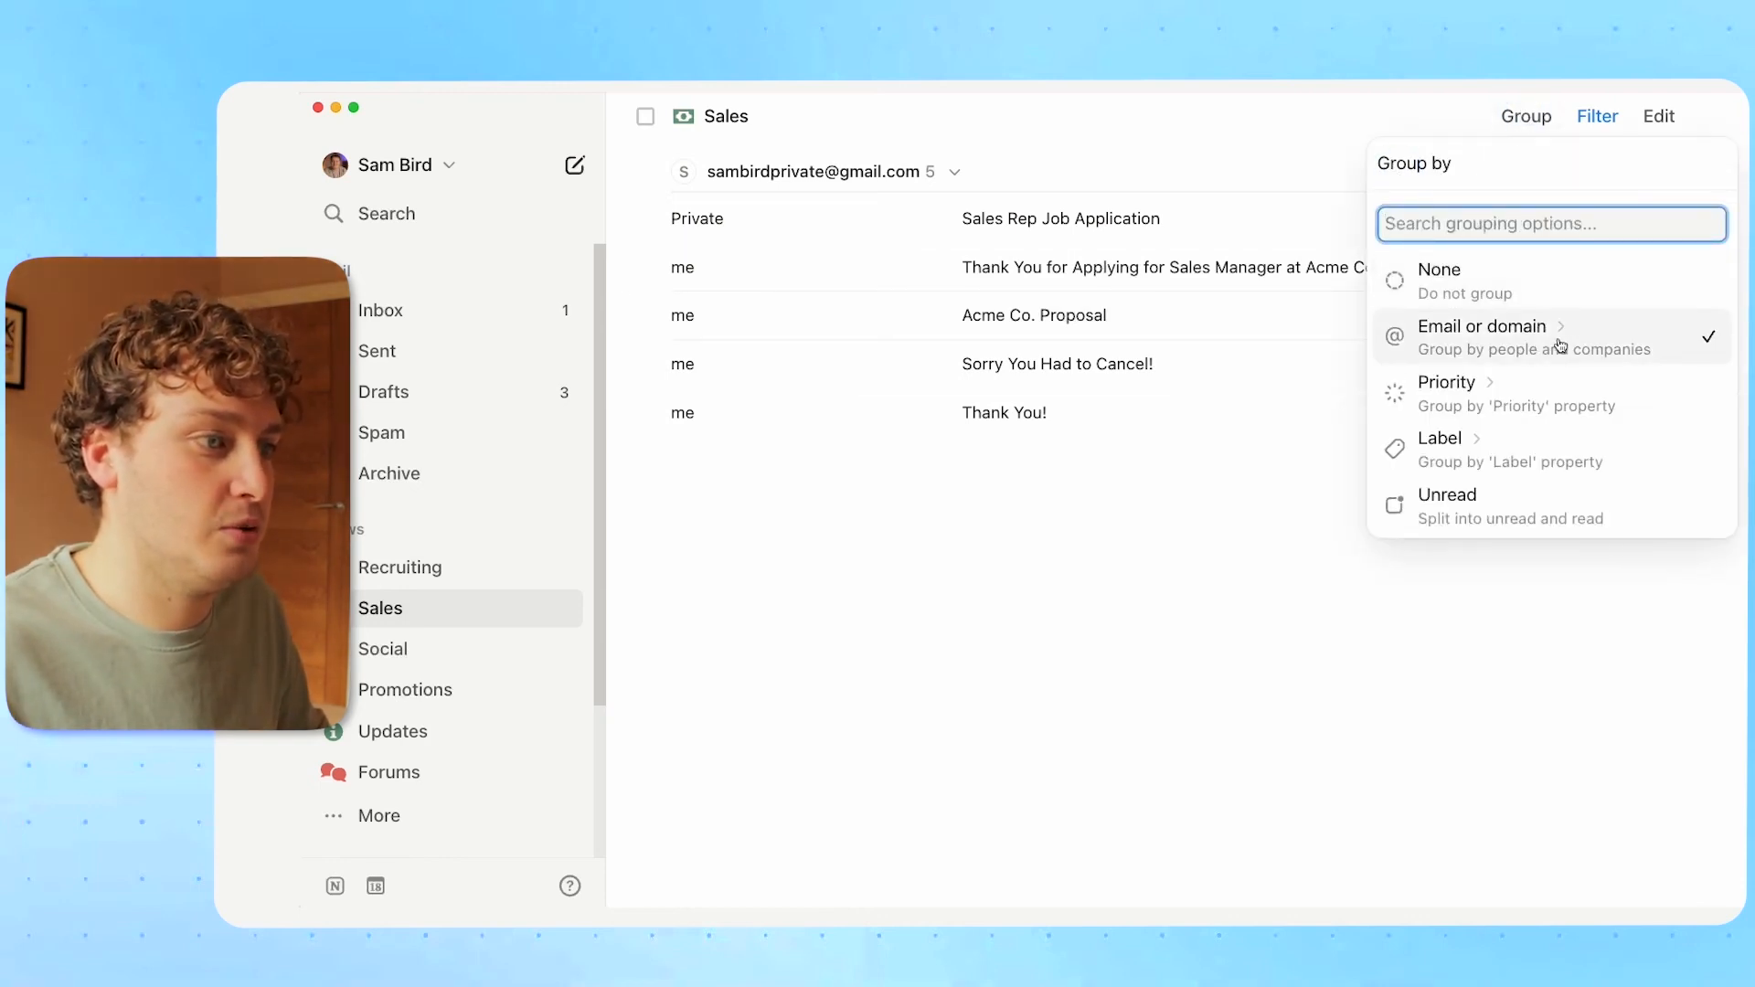
click(1122, 591)
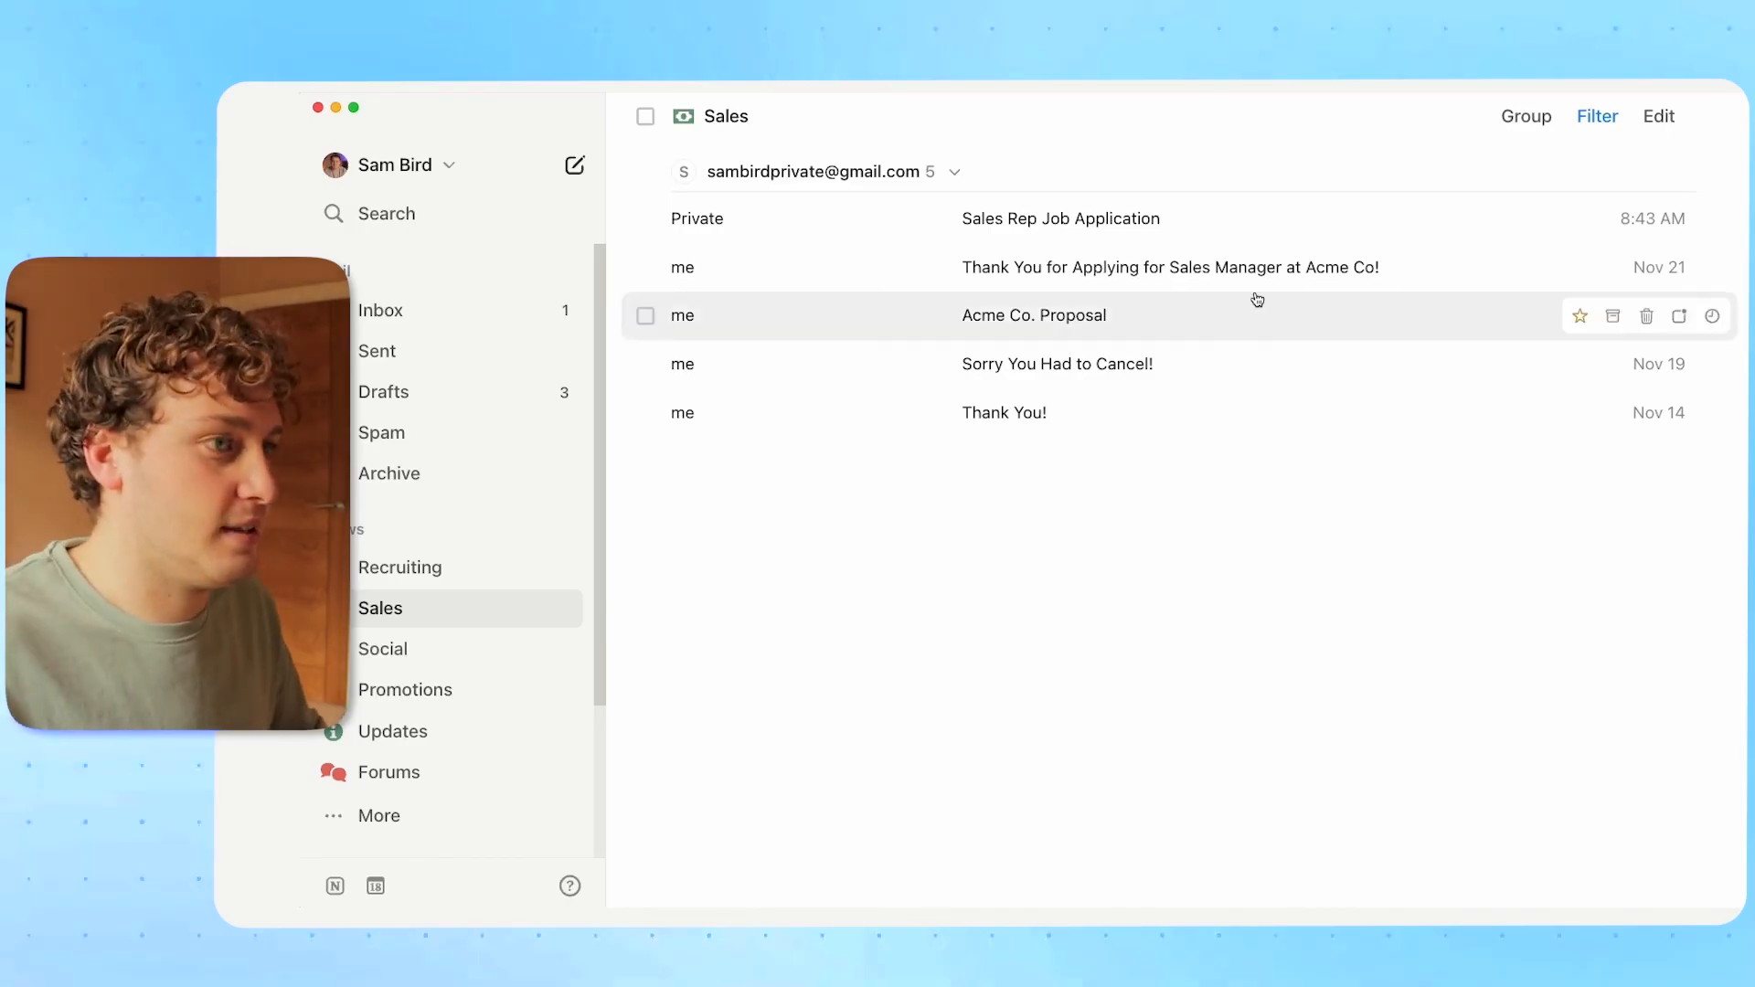
Filter the Sales view to emails whose label contains Sales.
click(1590, 128)
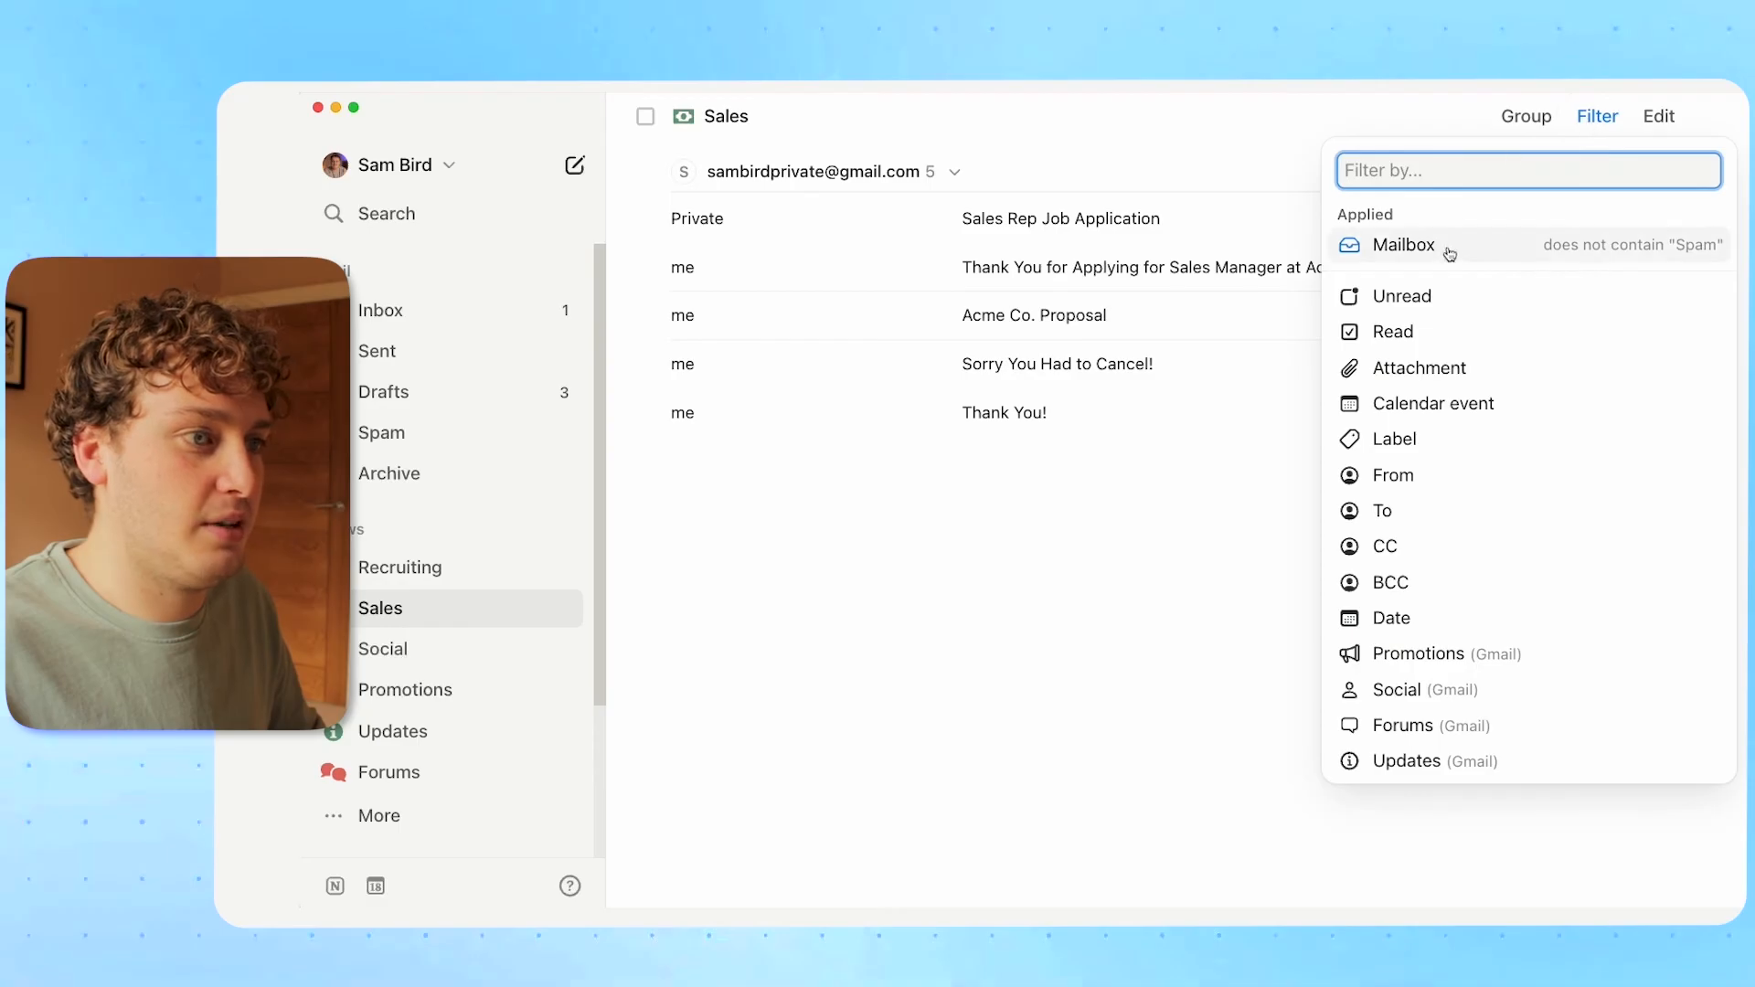
click(1459, 448)
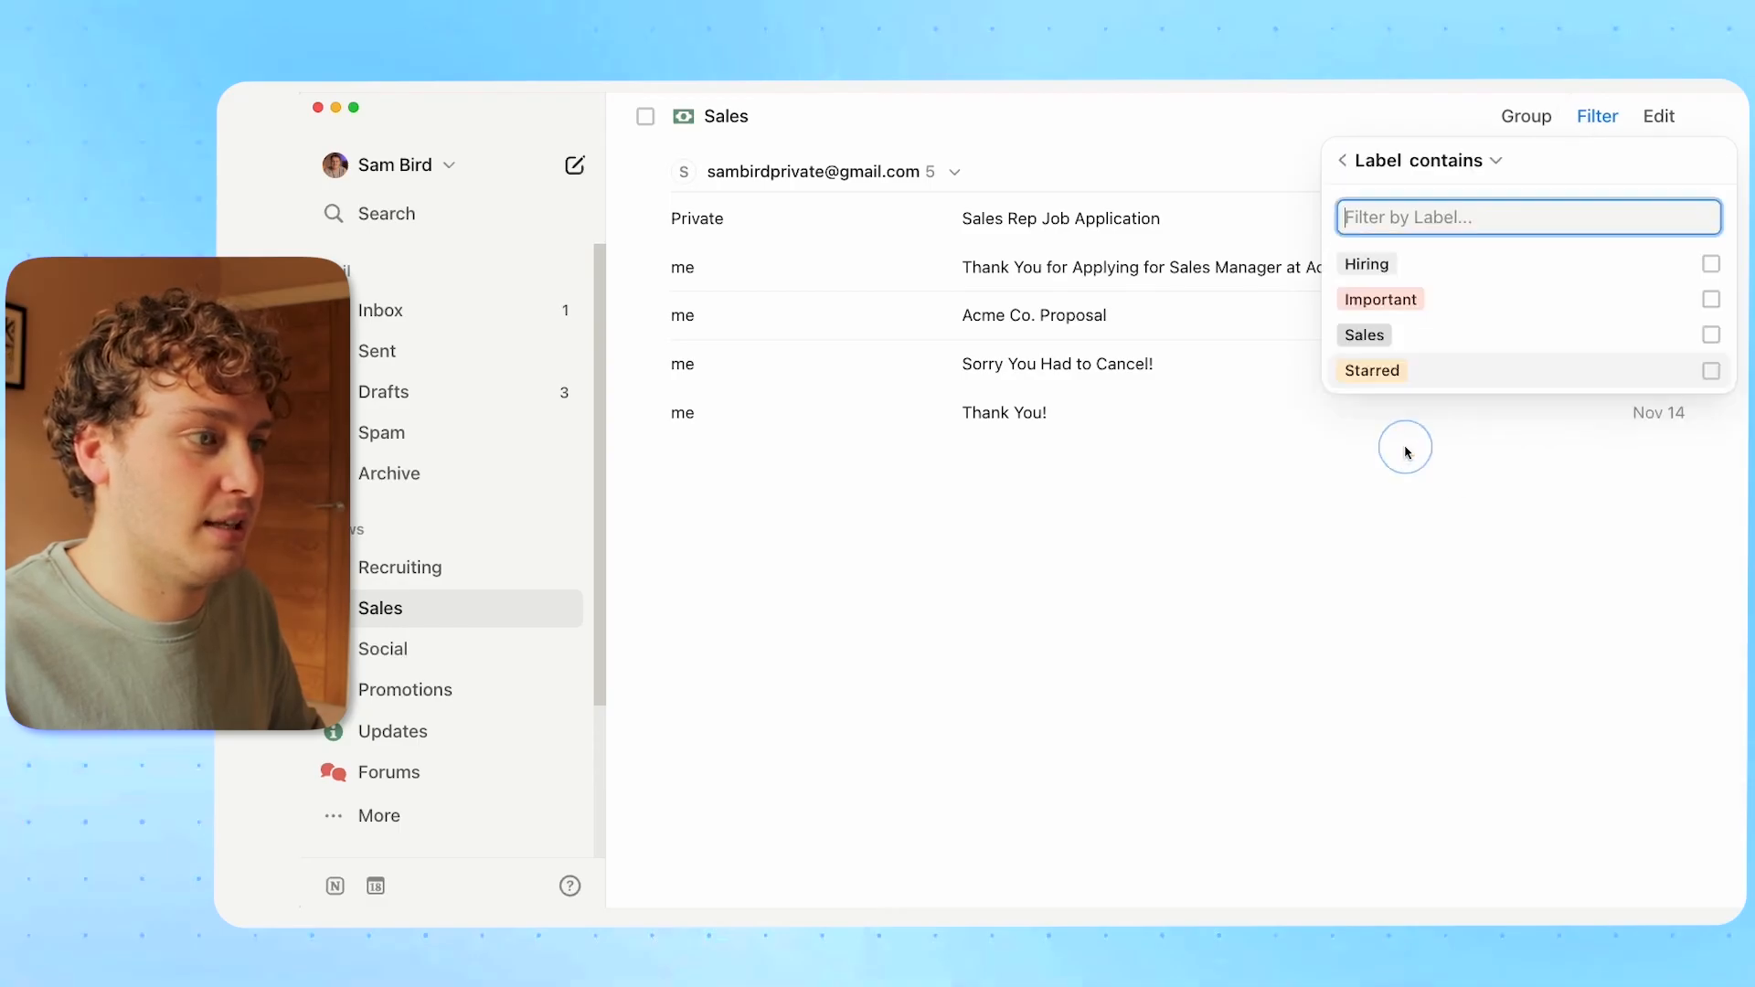
click(1712, 336)
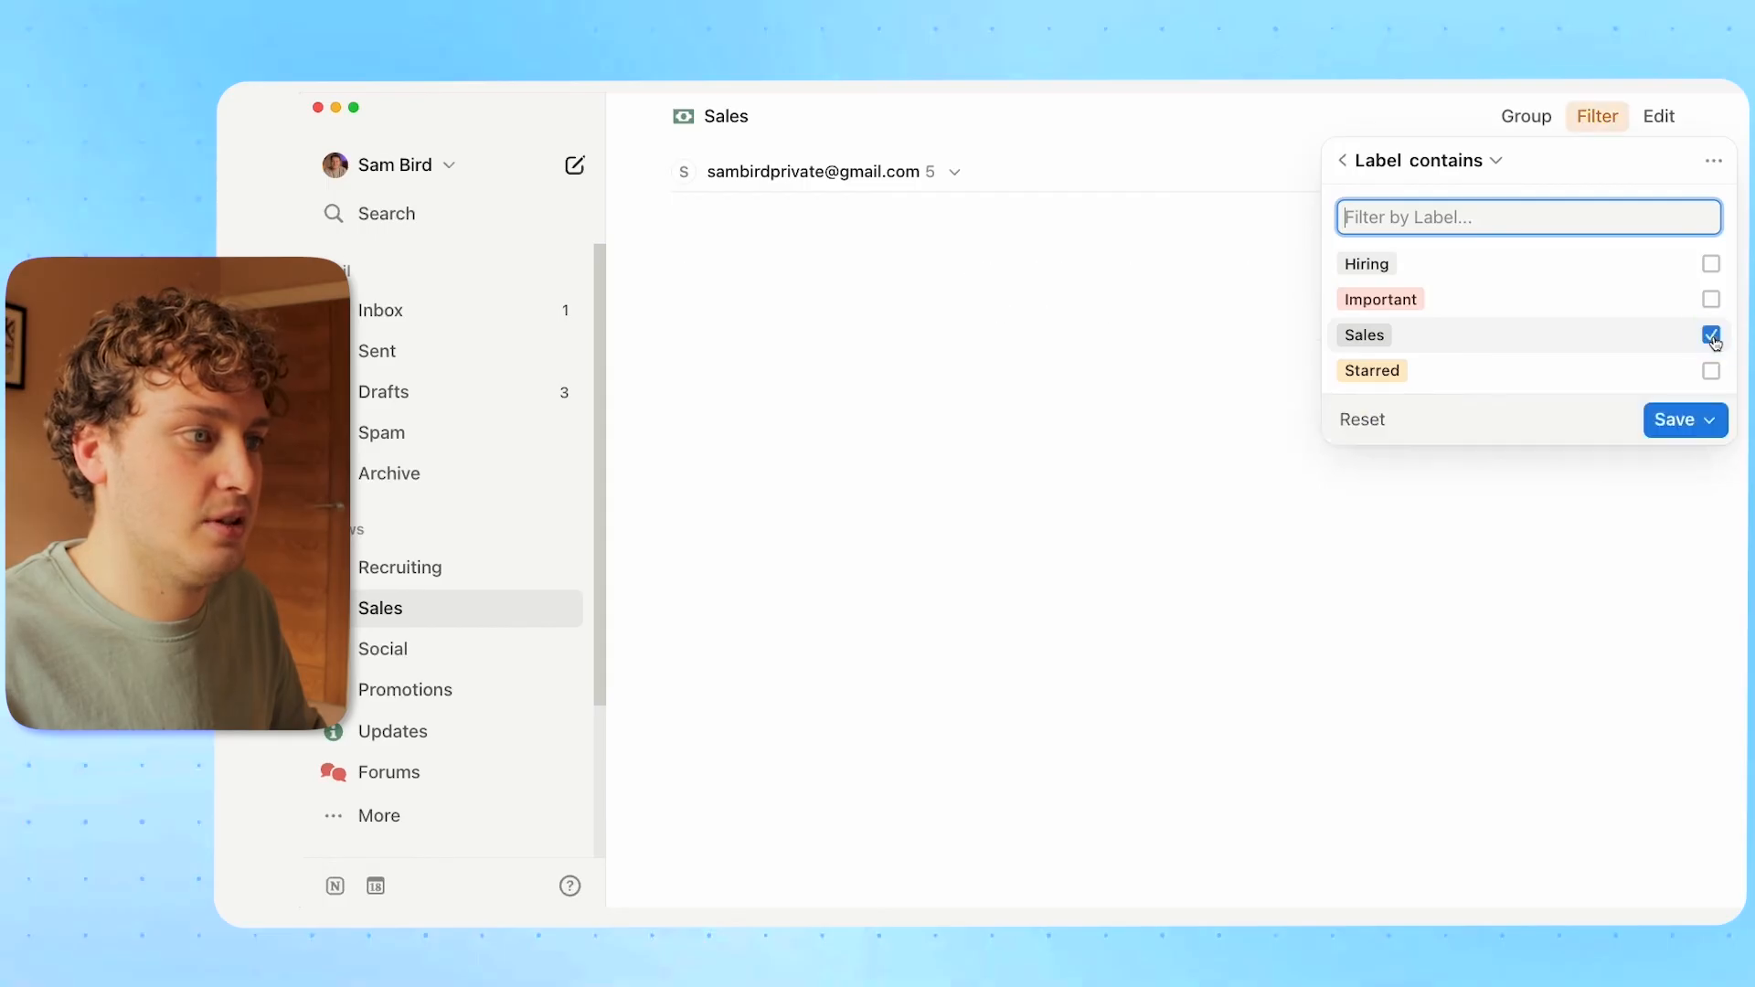
click(1020, 416)
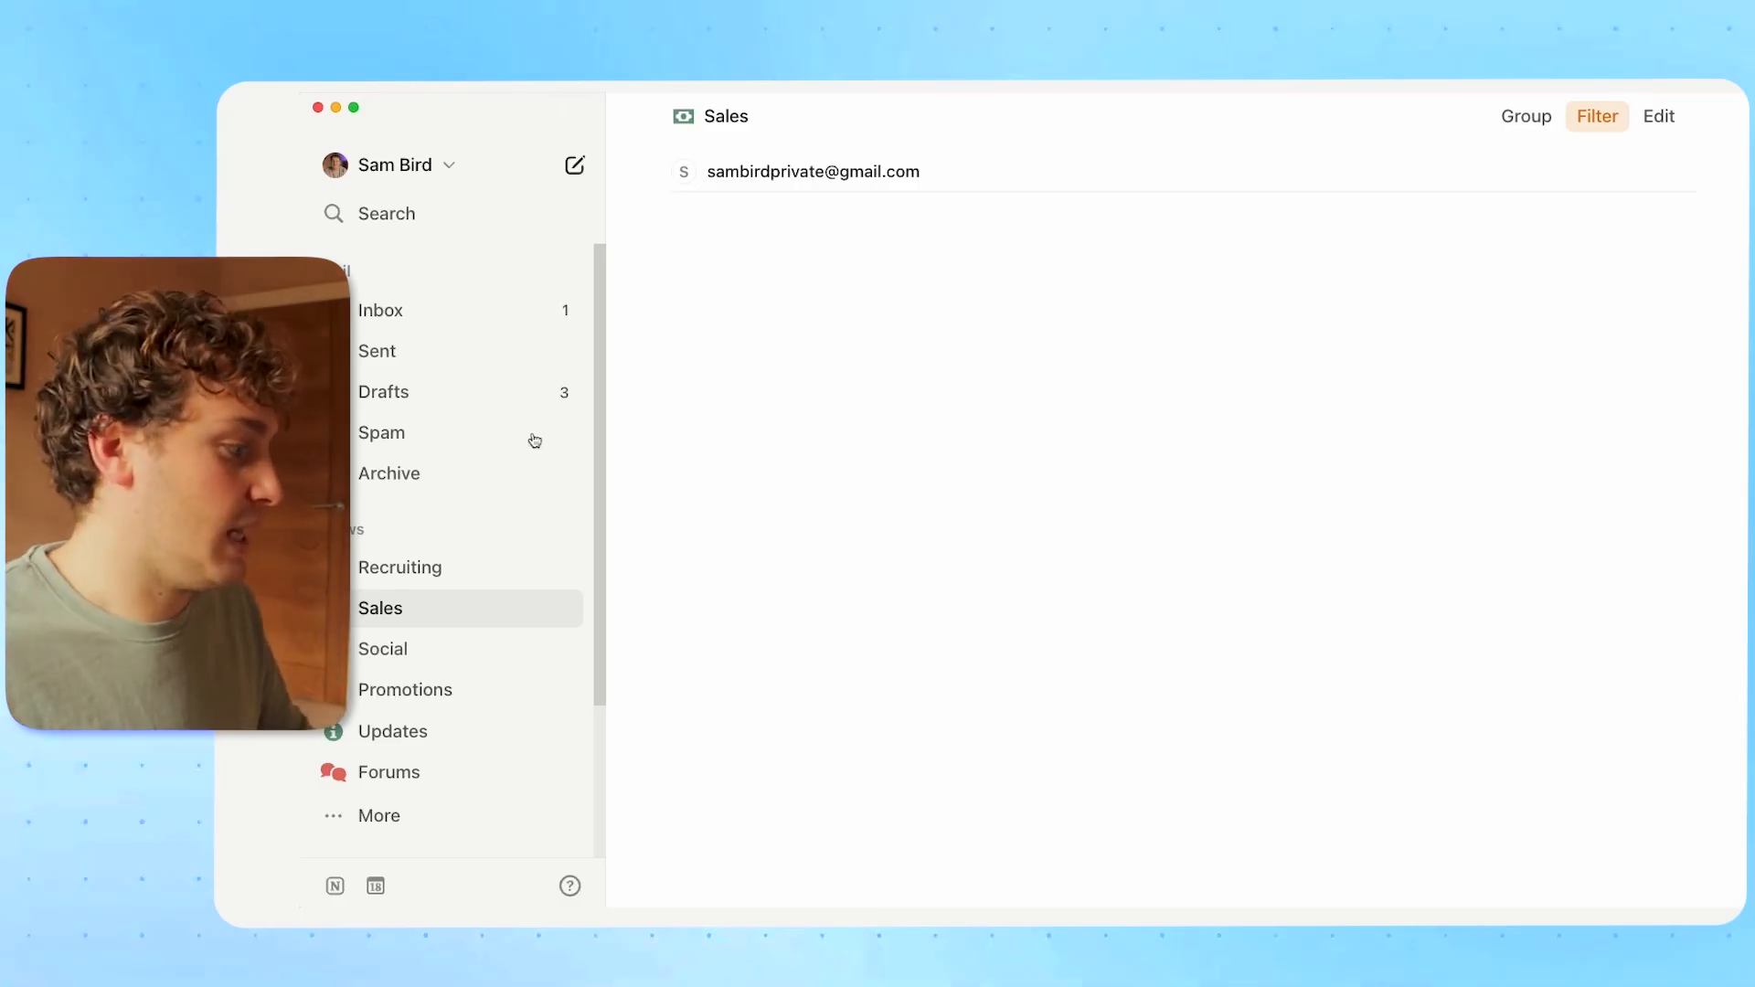
Review the Autopilot rules in the account settings and check the Sales view for emails labelled Sales.
scroll(537, 686, down, 5)
click(427, 698)
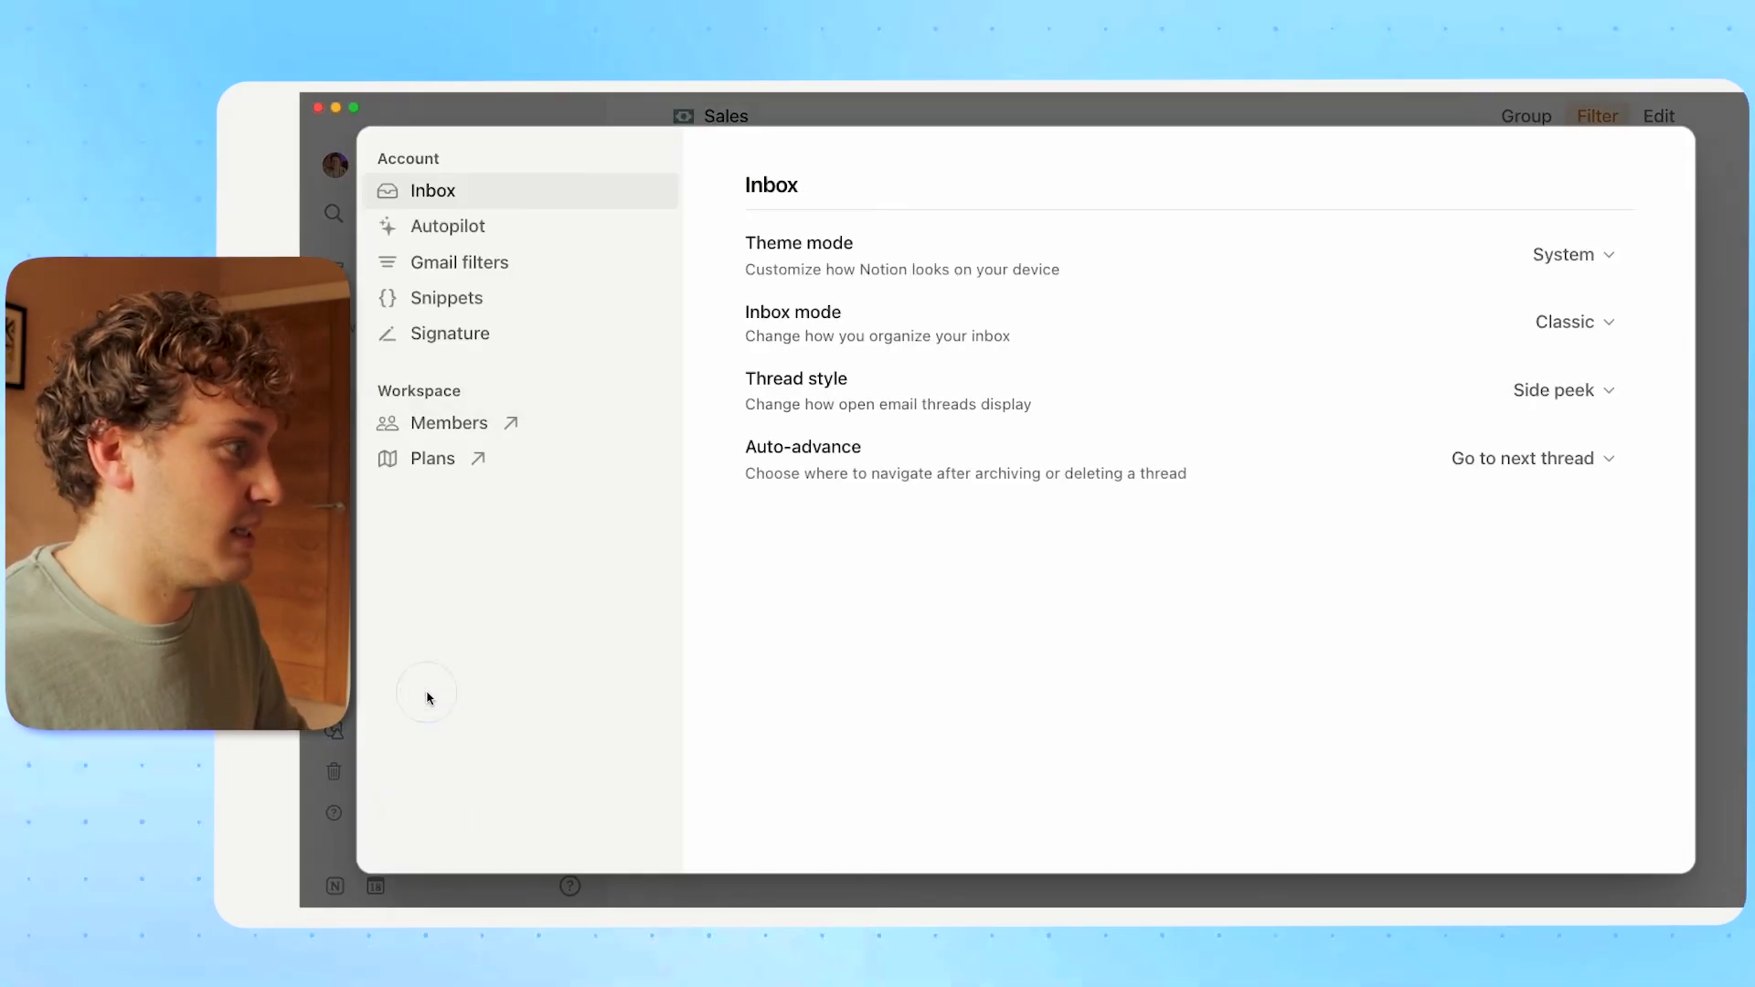
click(478, 235)
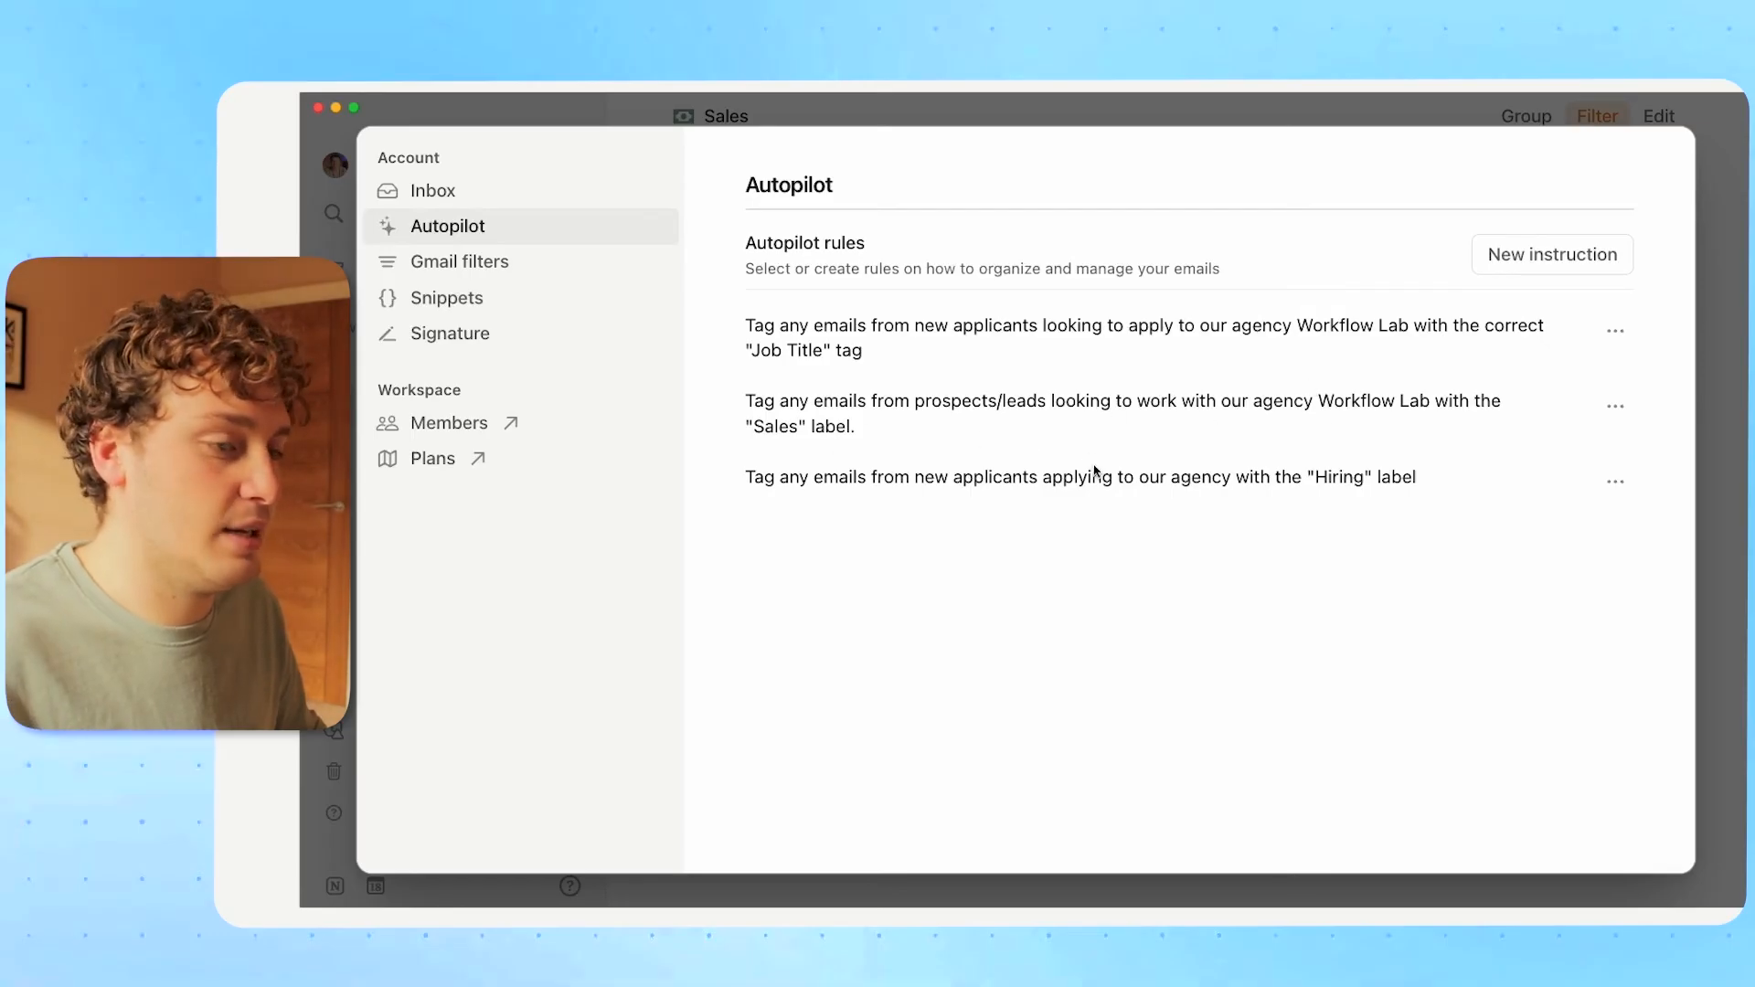
click(1719, 385)
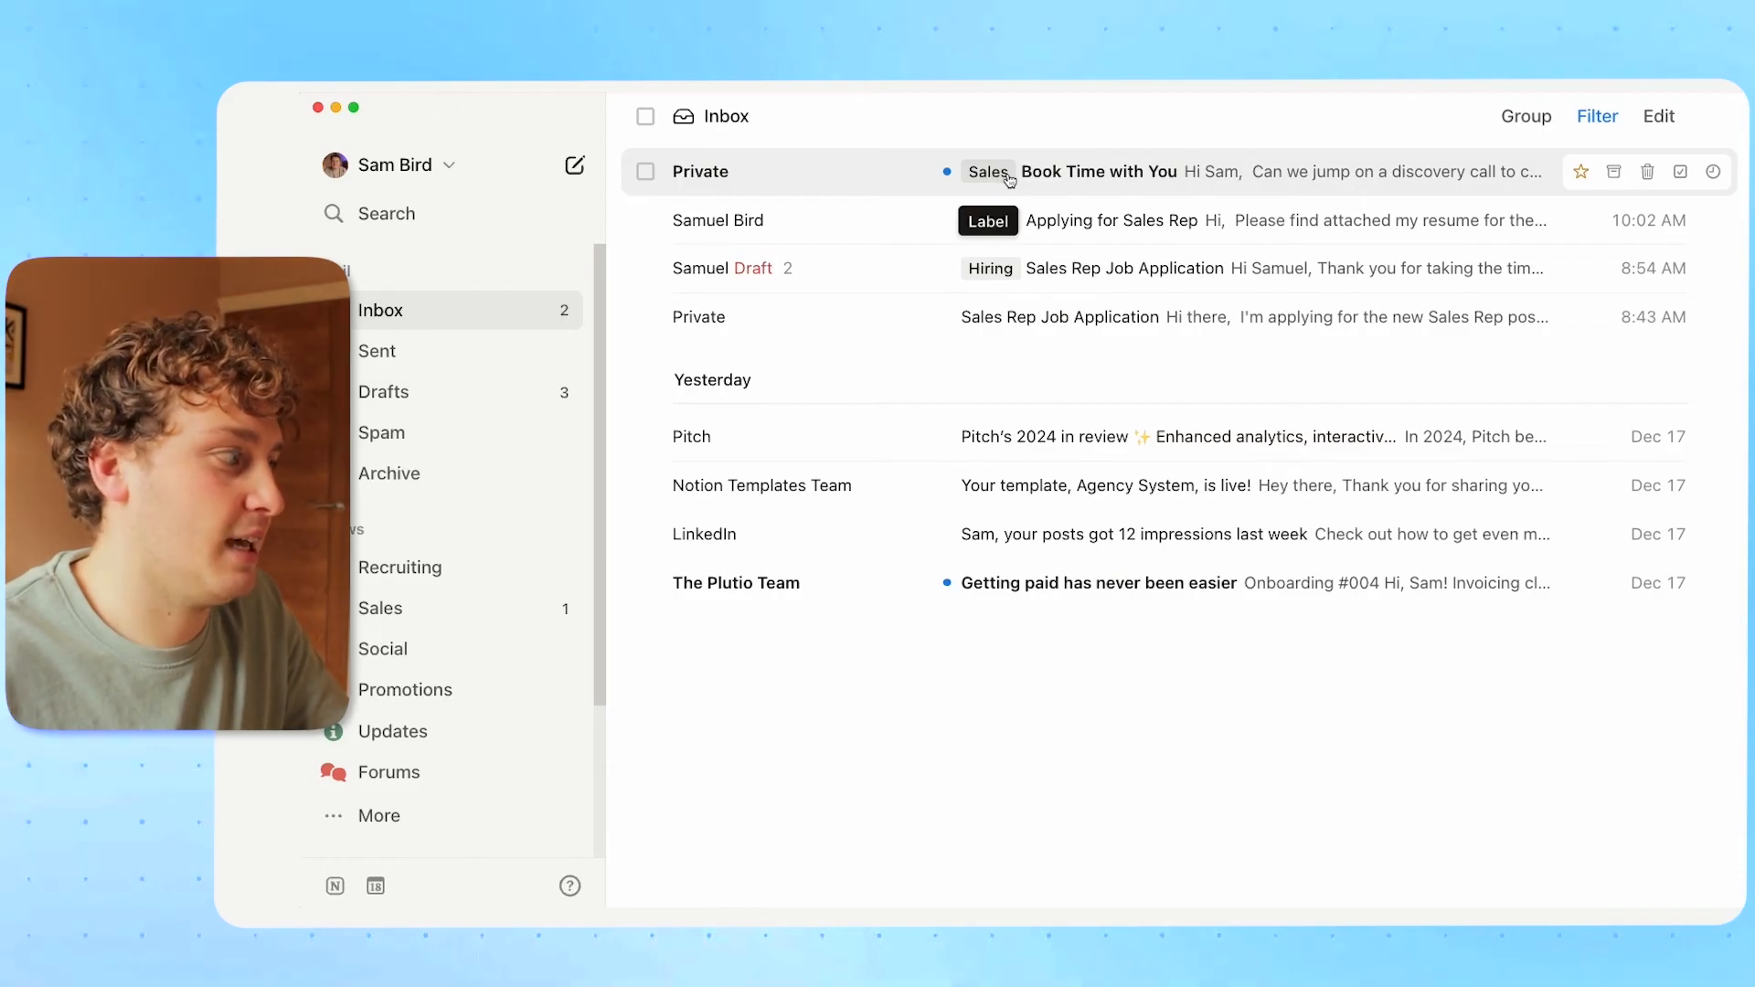
click(463, 612)
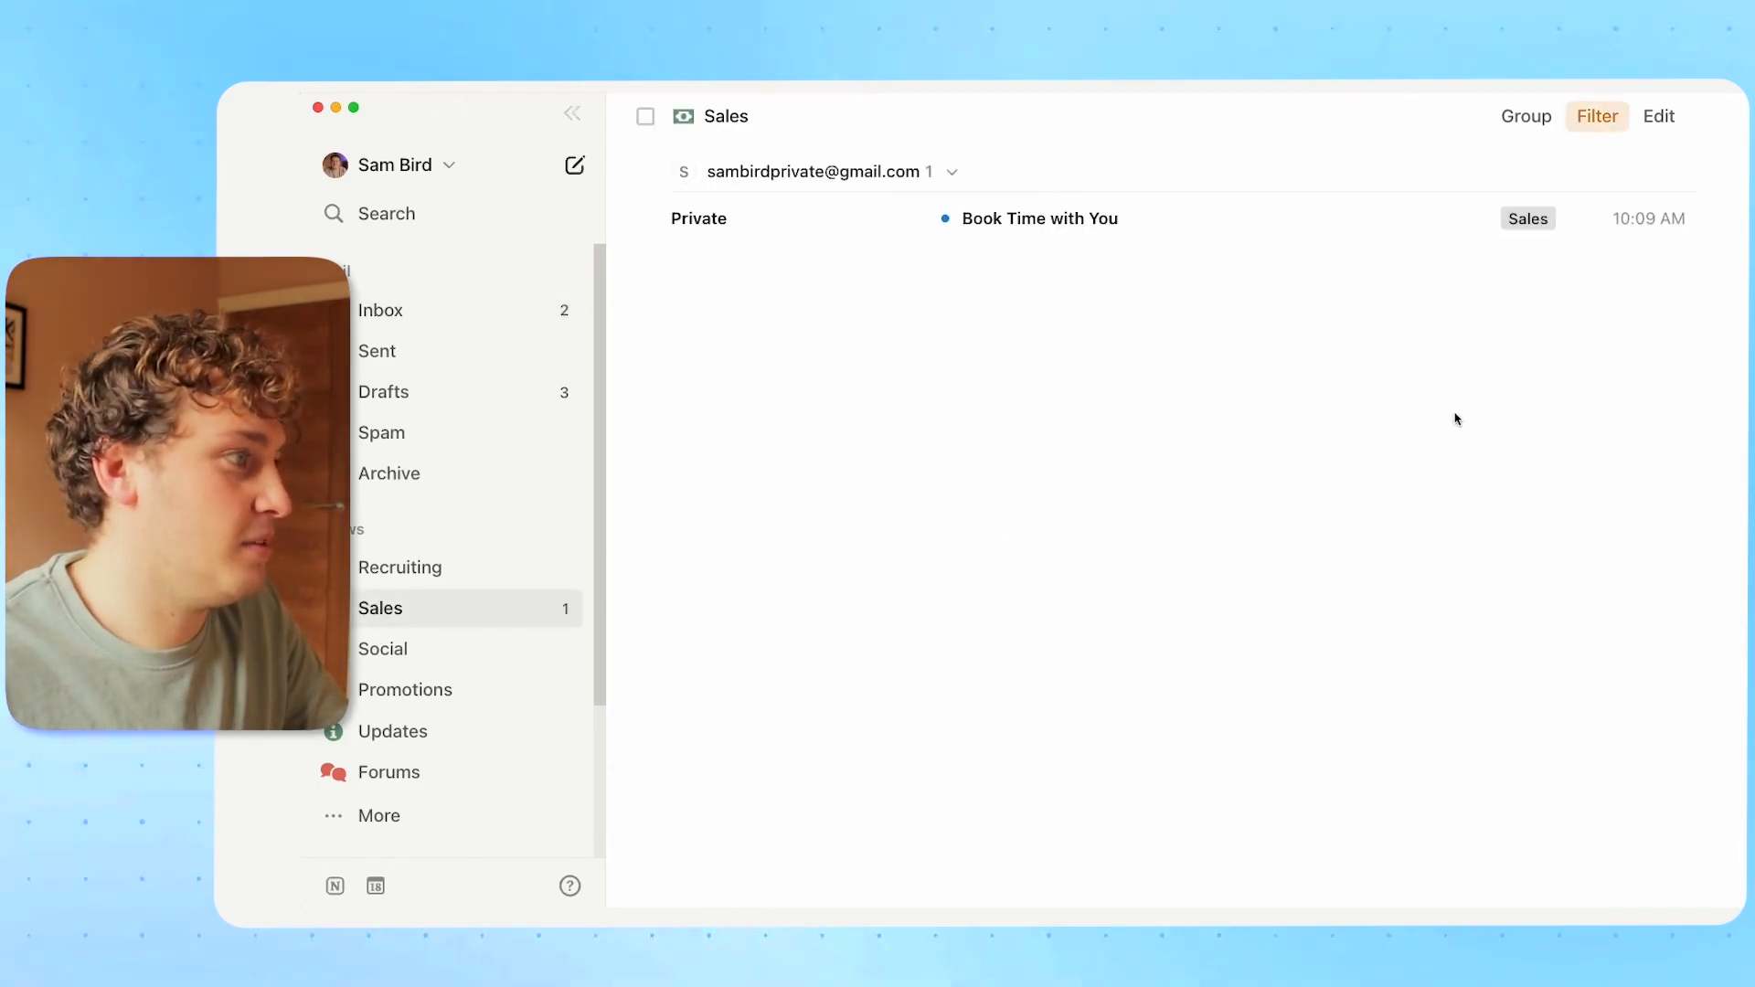